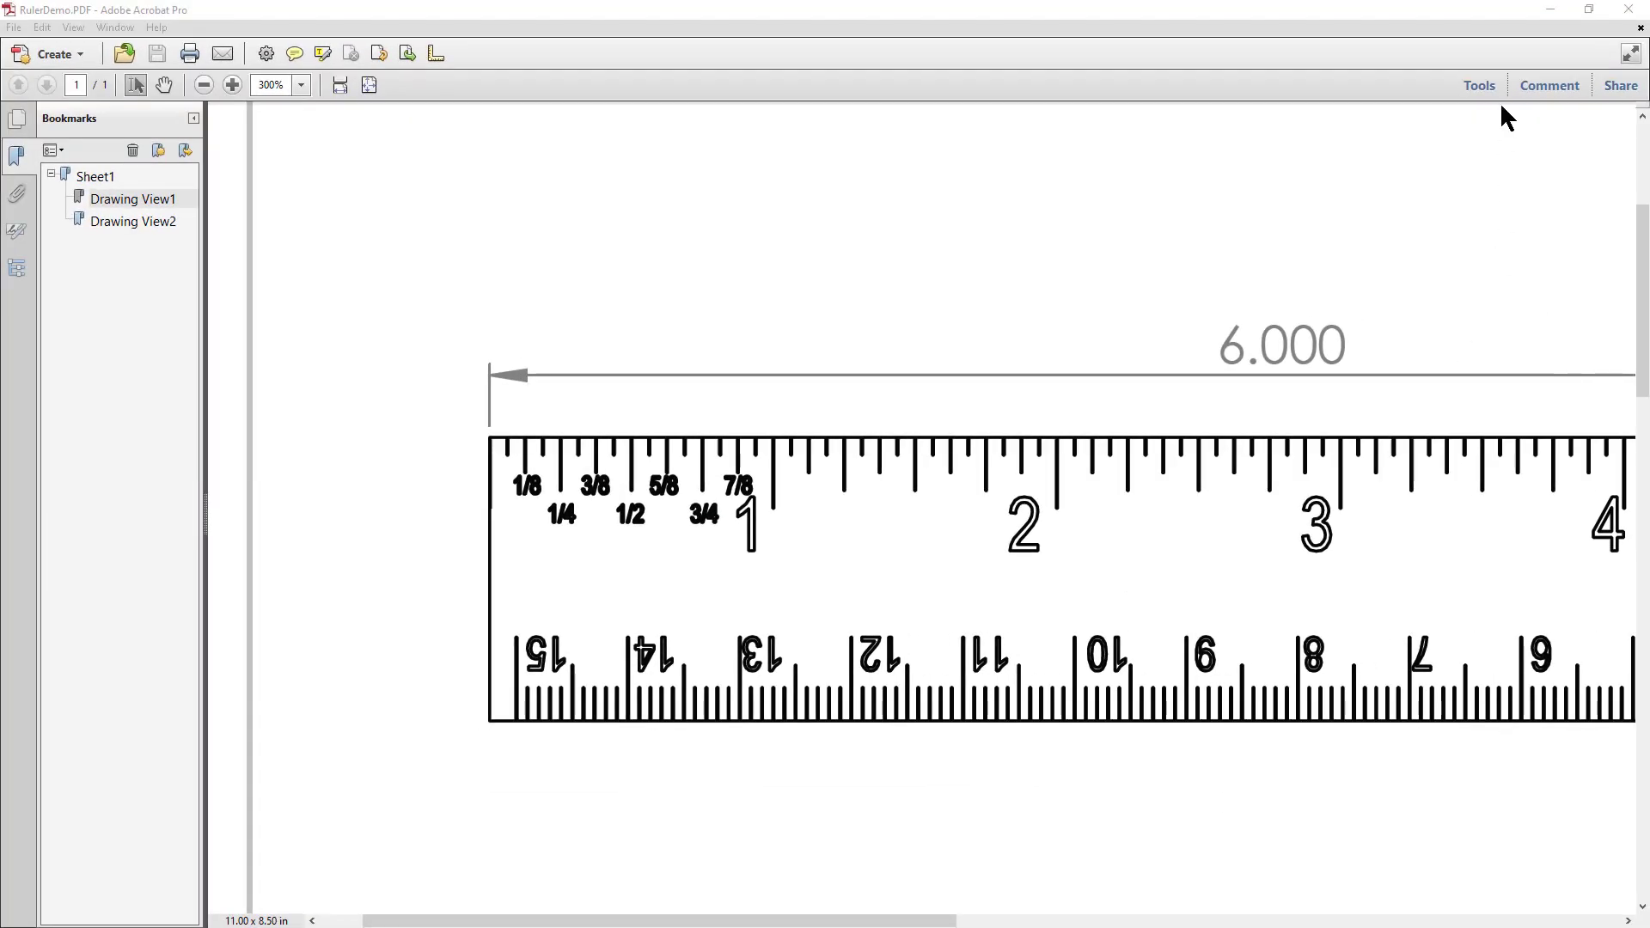
Minimize the RulerDemo PDF in Acrobat to reveal the 3.0_Ruler part in SOLIDWORKS
left_click(1546, 8)
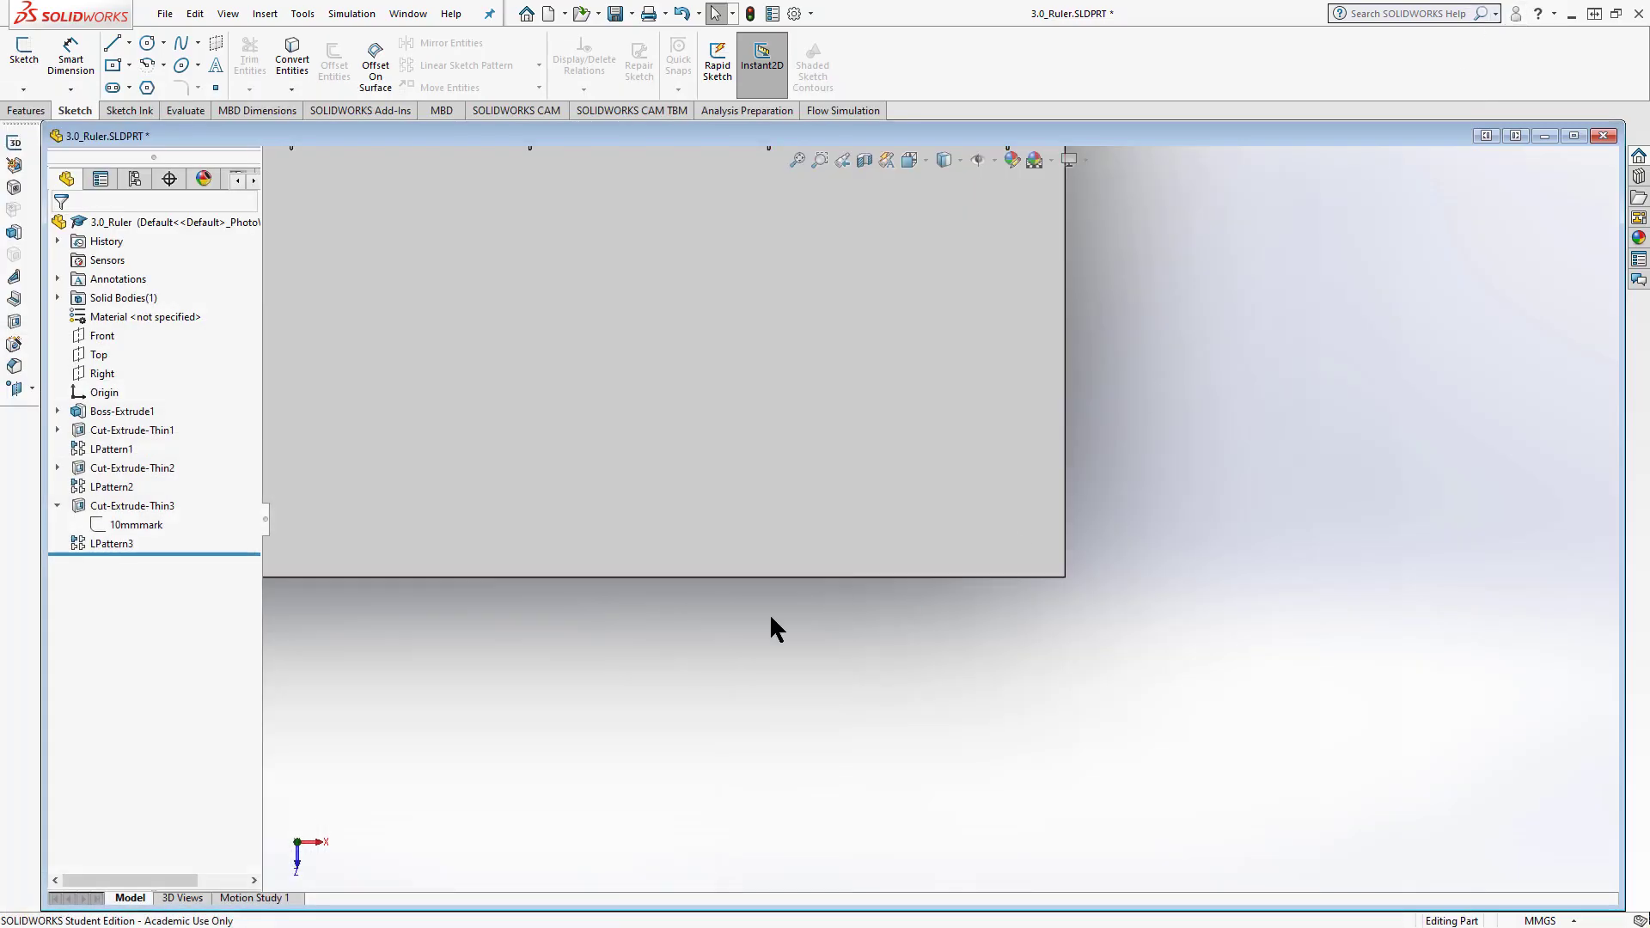
Change the part's unit system from MMGS to IPS (inch, pound, second)
scroll(554, 520, "up", 5)
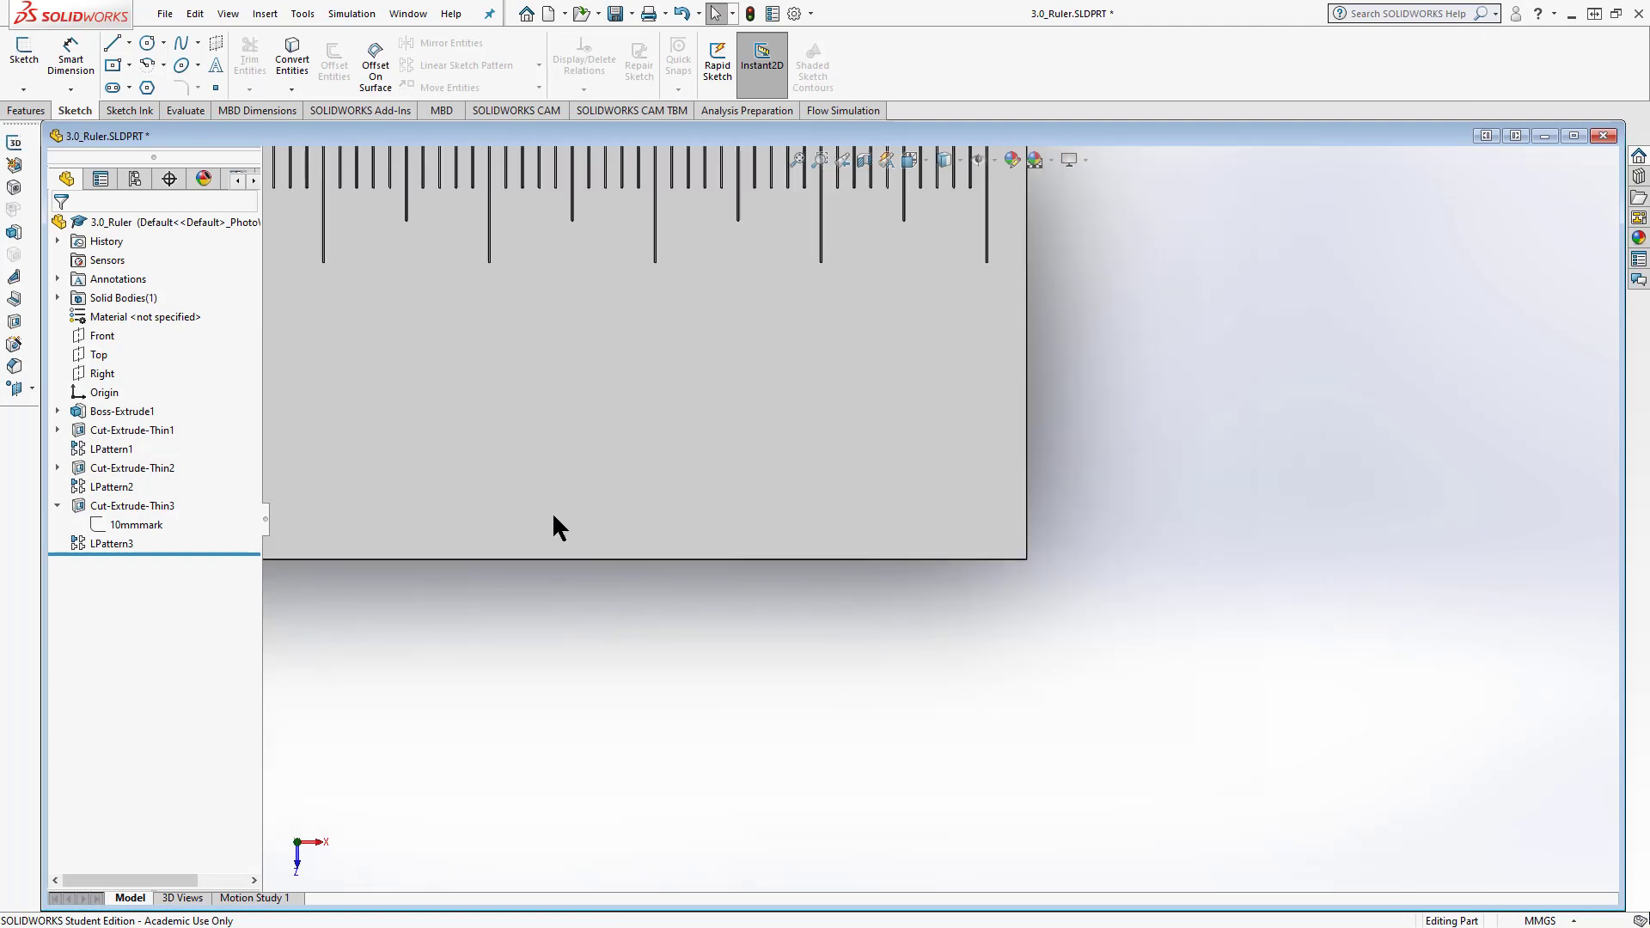
scroll(429, 507, "up", 2)
scroll(550, 498, "down", 5)
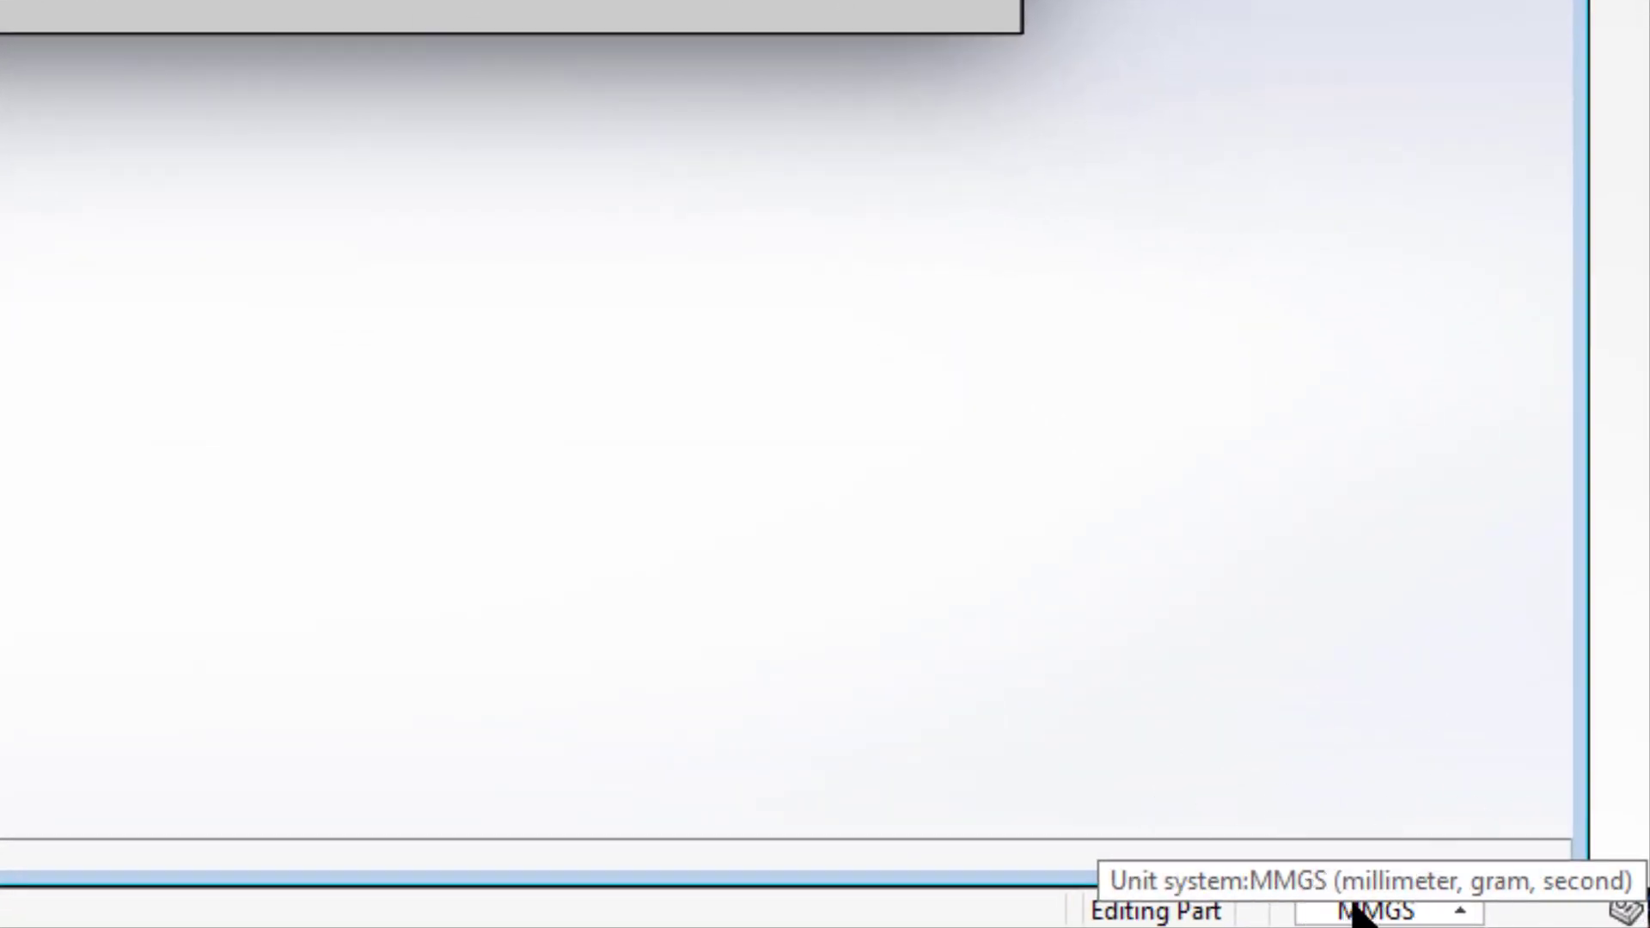
left_click(1354, 909)
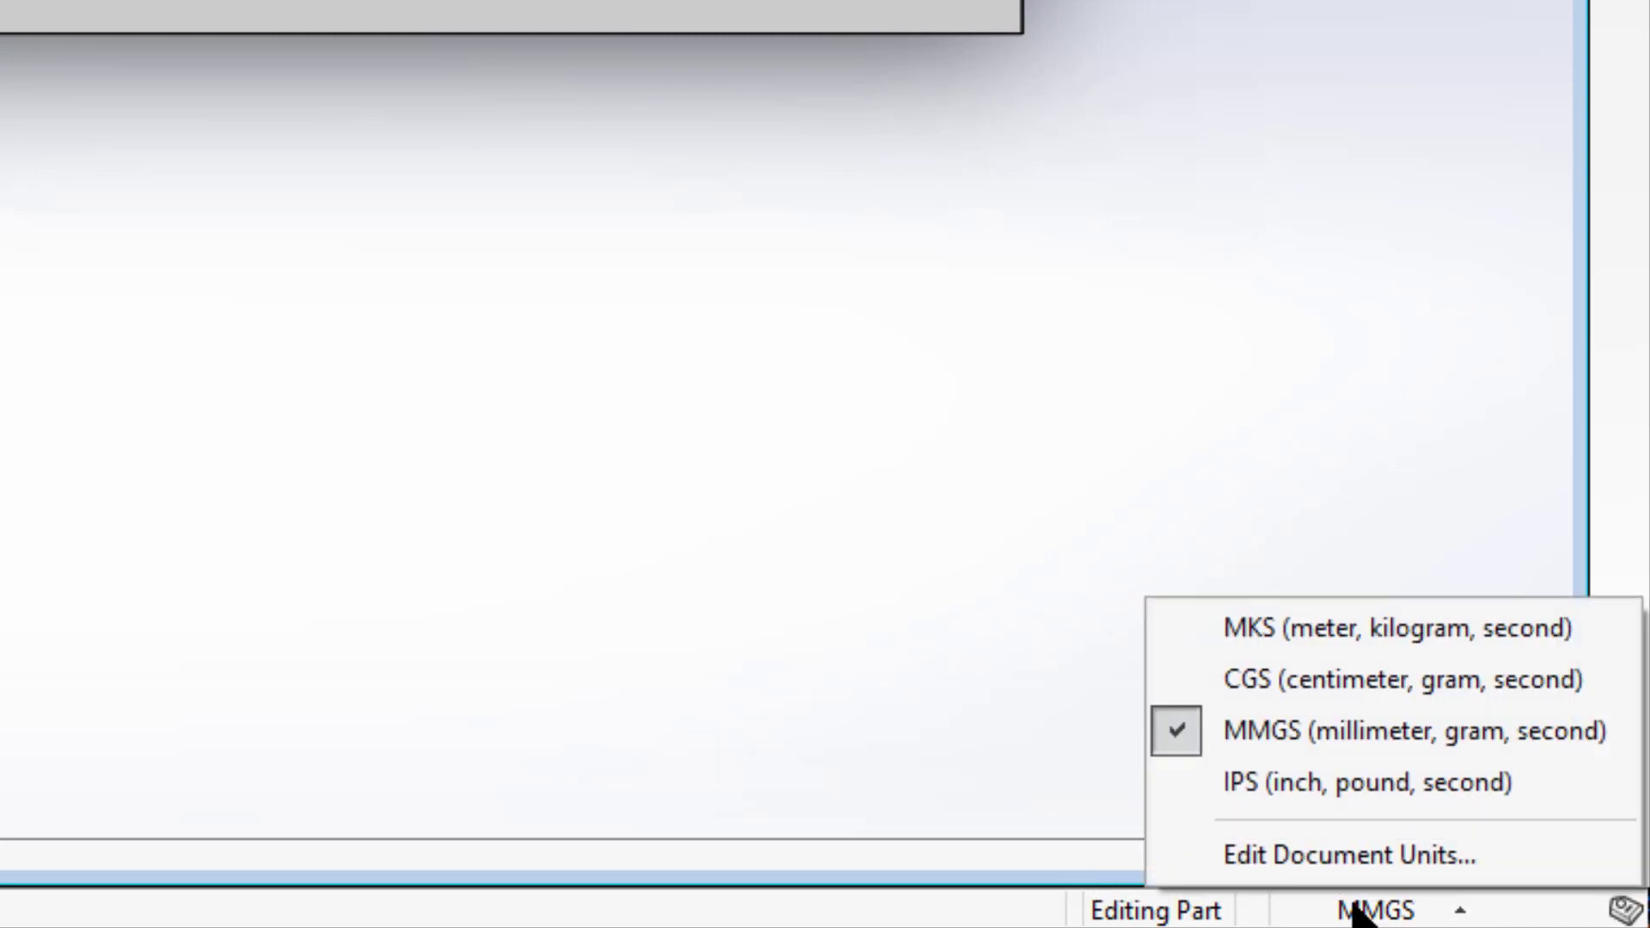
left_click(1206, 789)
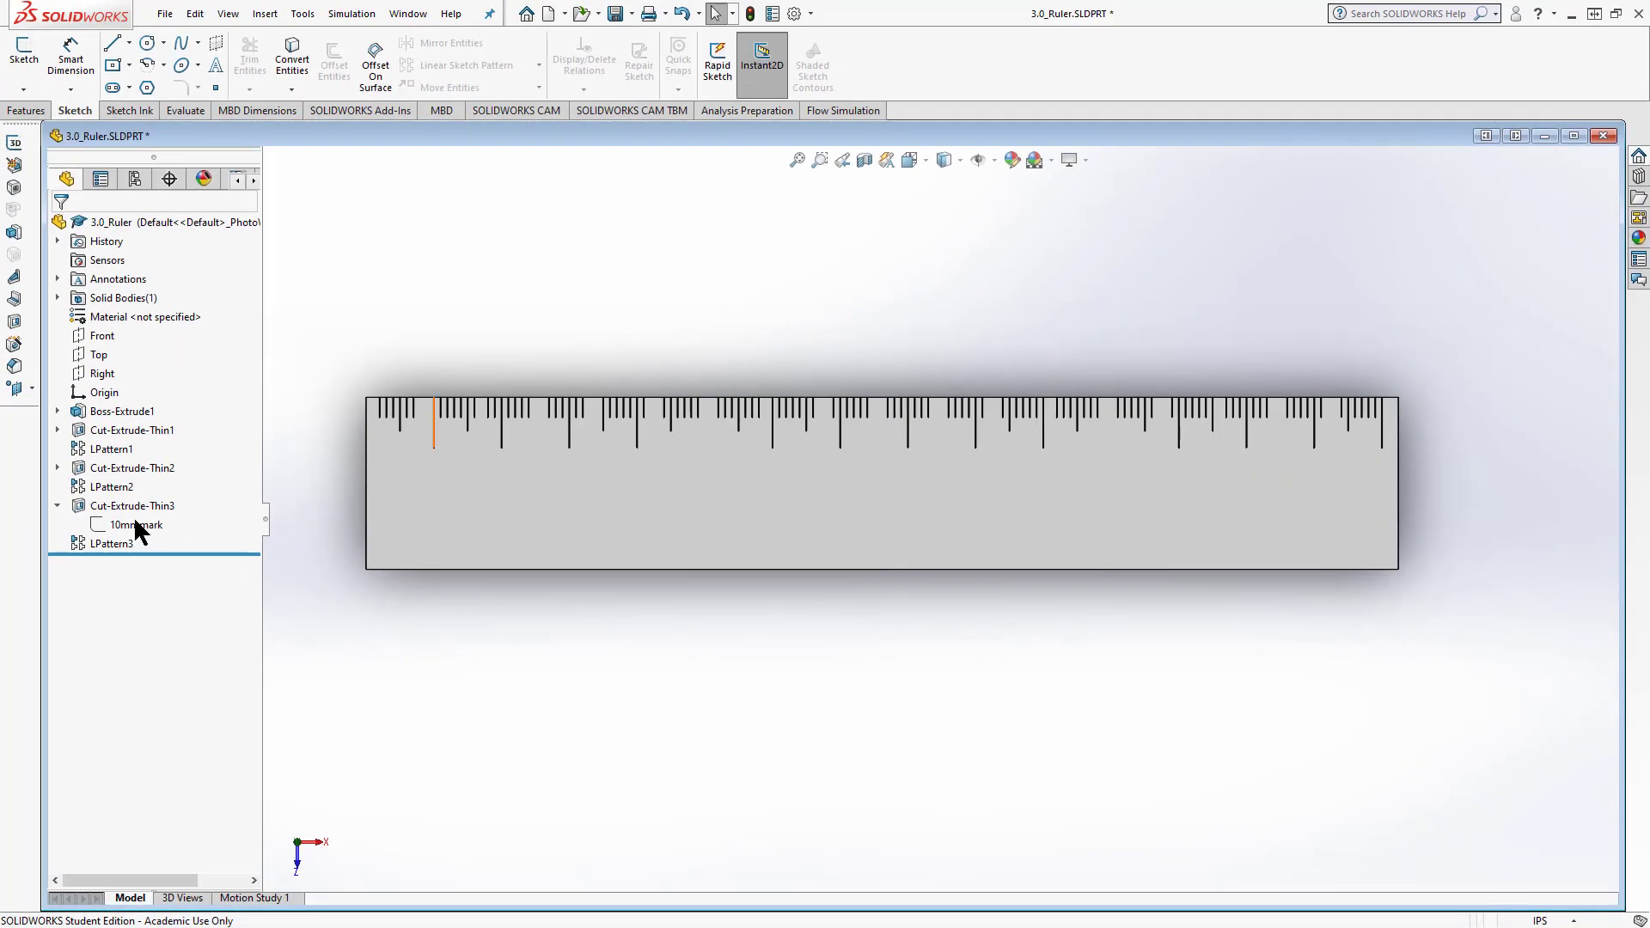
left_click(57, 505)
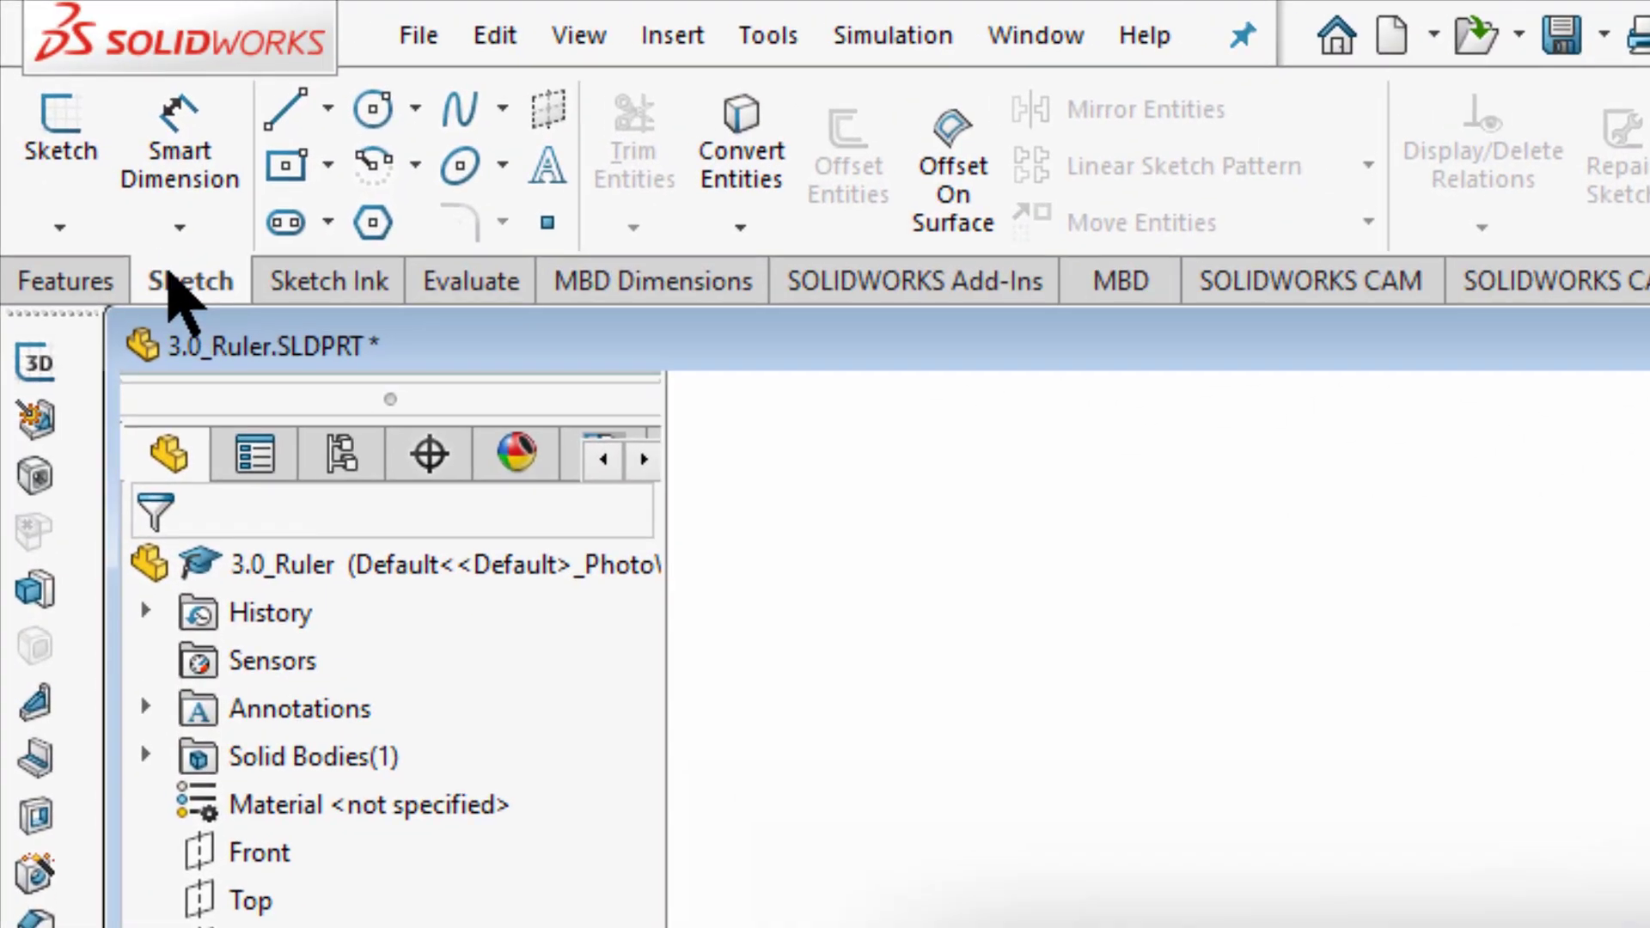
Start a sketch on the ruler face and draw a vertical tick line up from the bottom edge
left_click(63, 199)
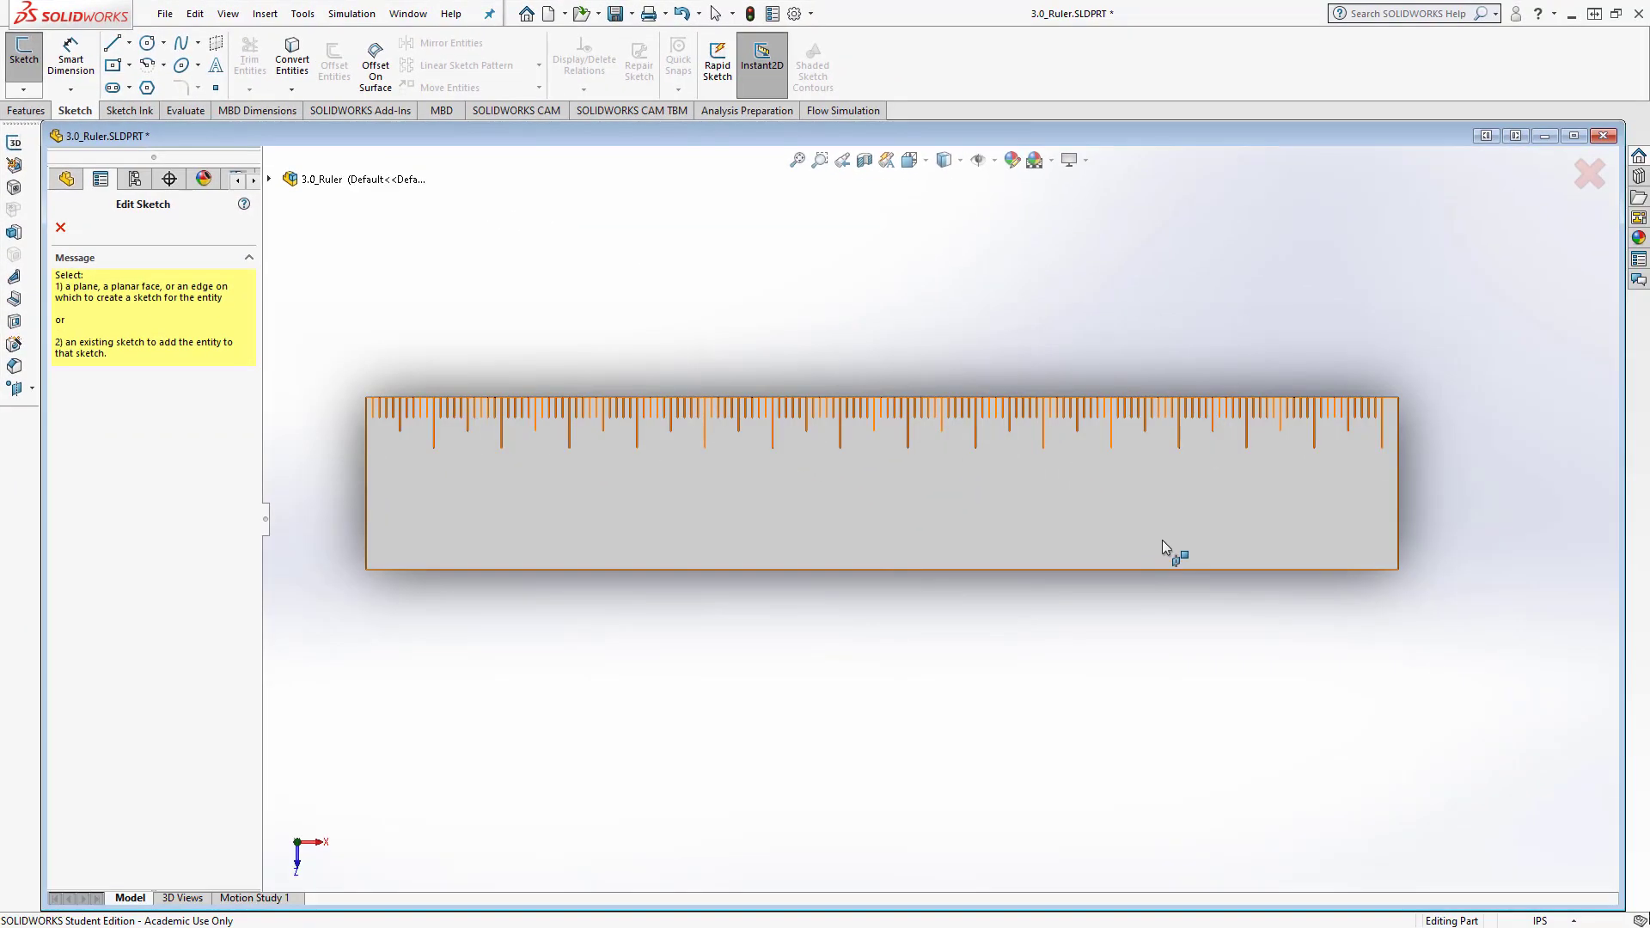
left_click(1162, 539)
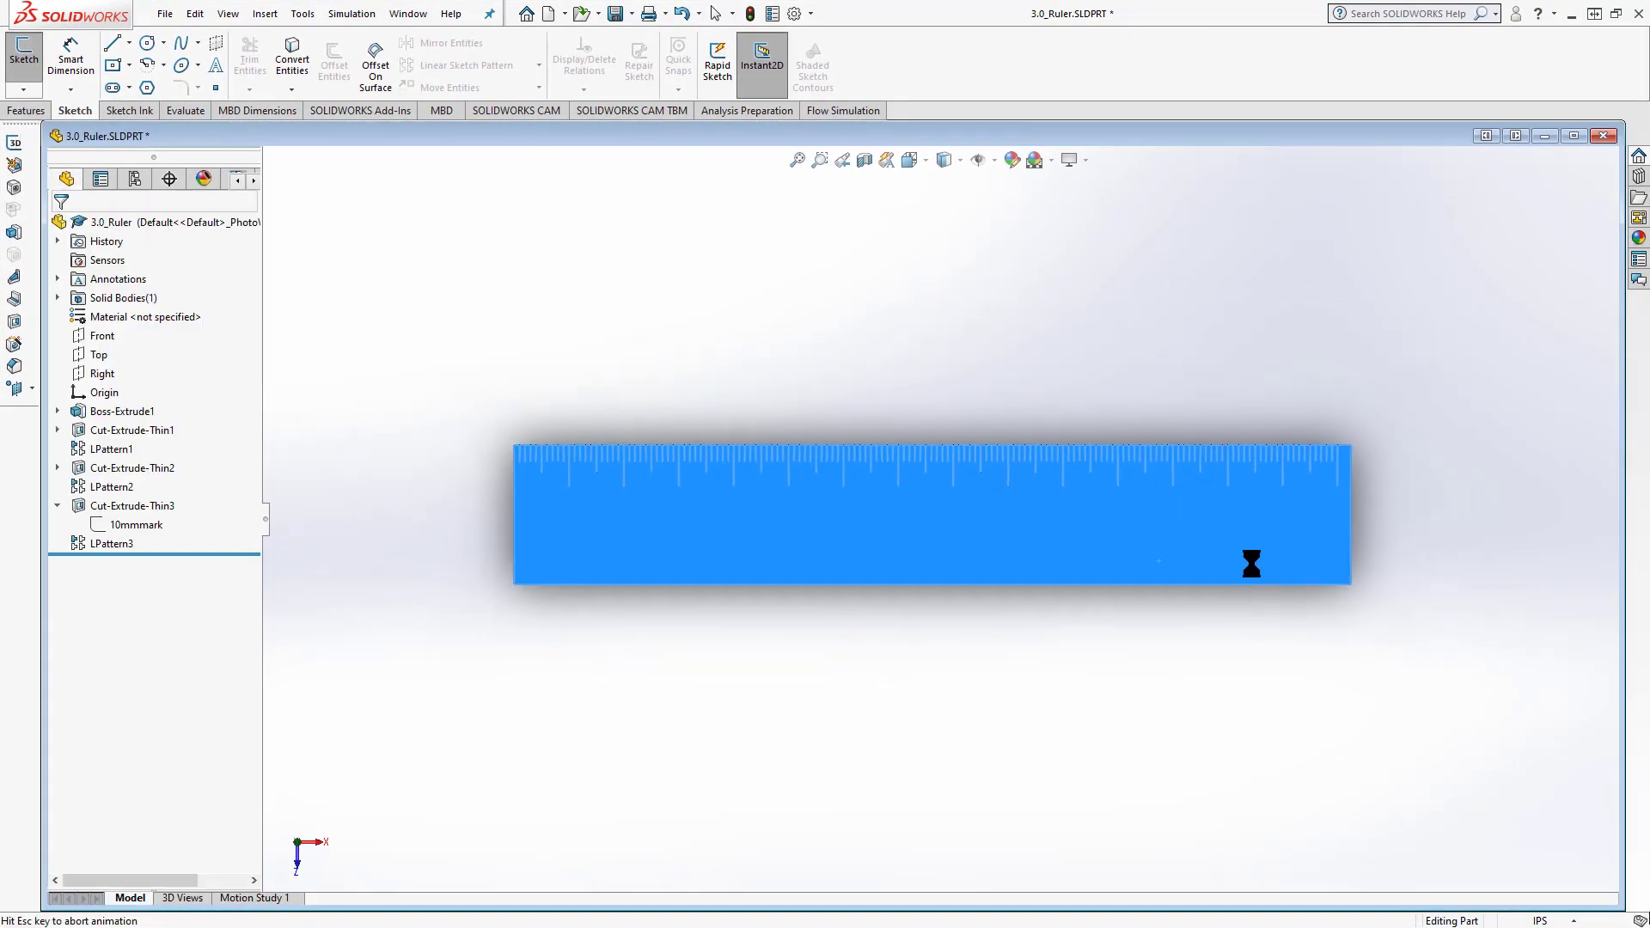
scroll(1357, 577, "down", 3)
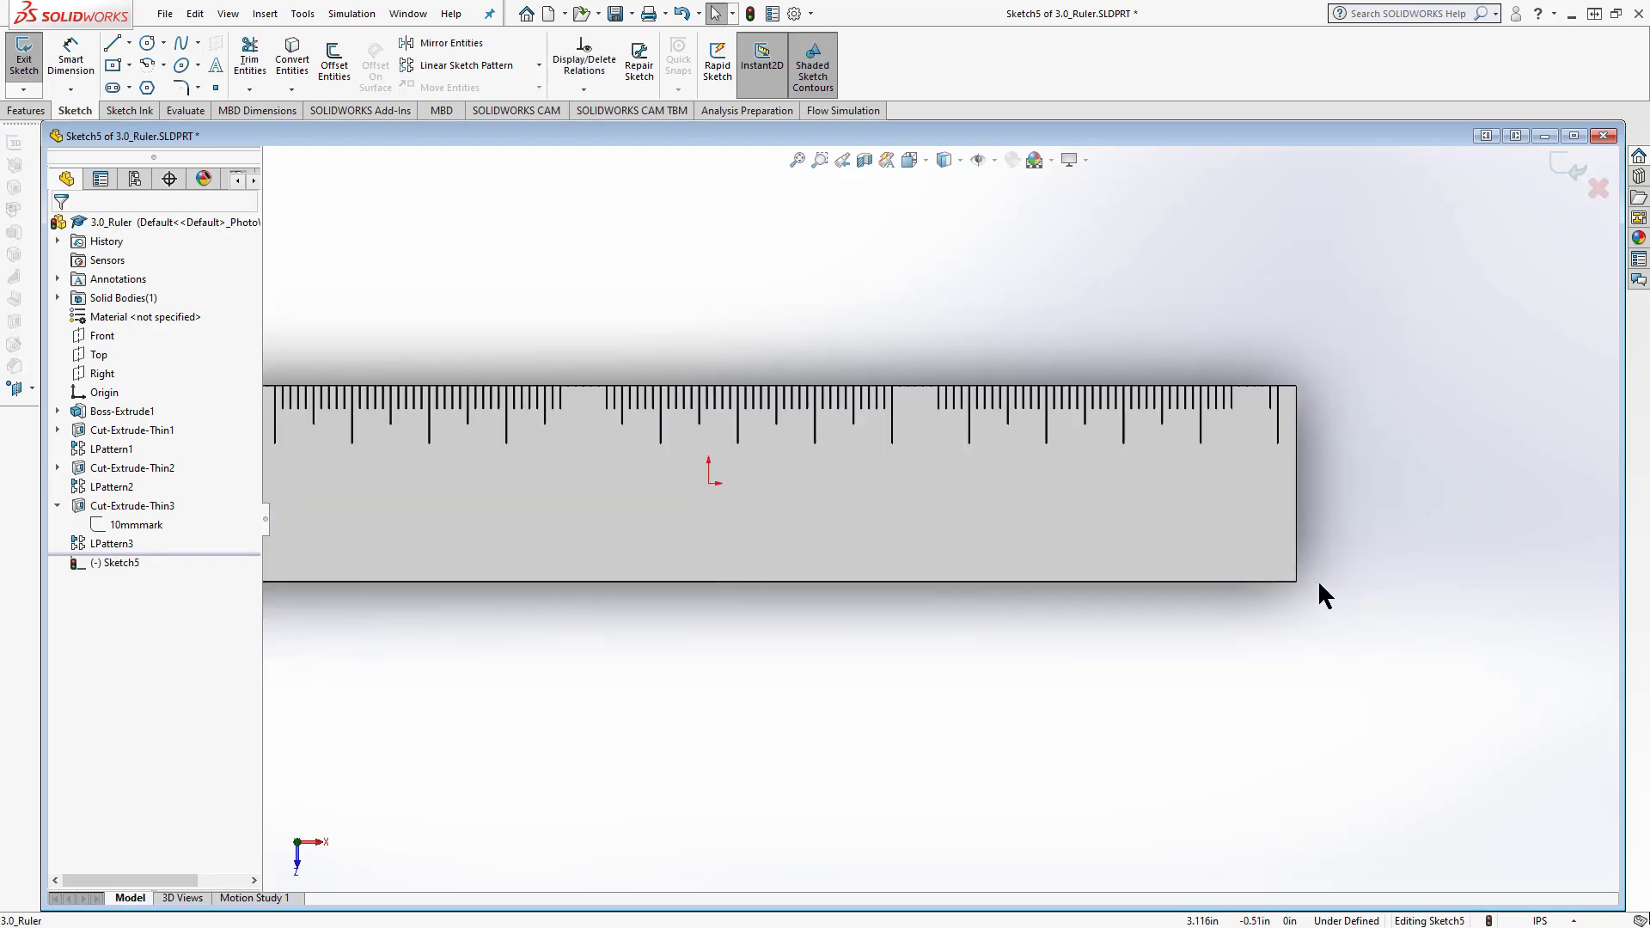
scroll(1309, 582, "down", 3)
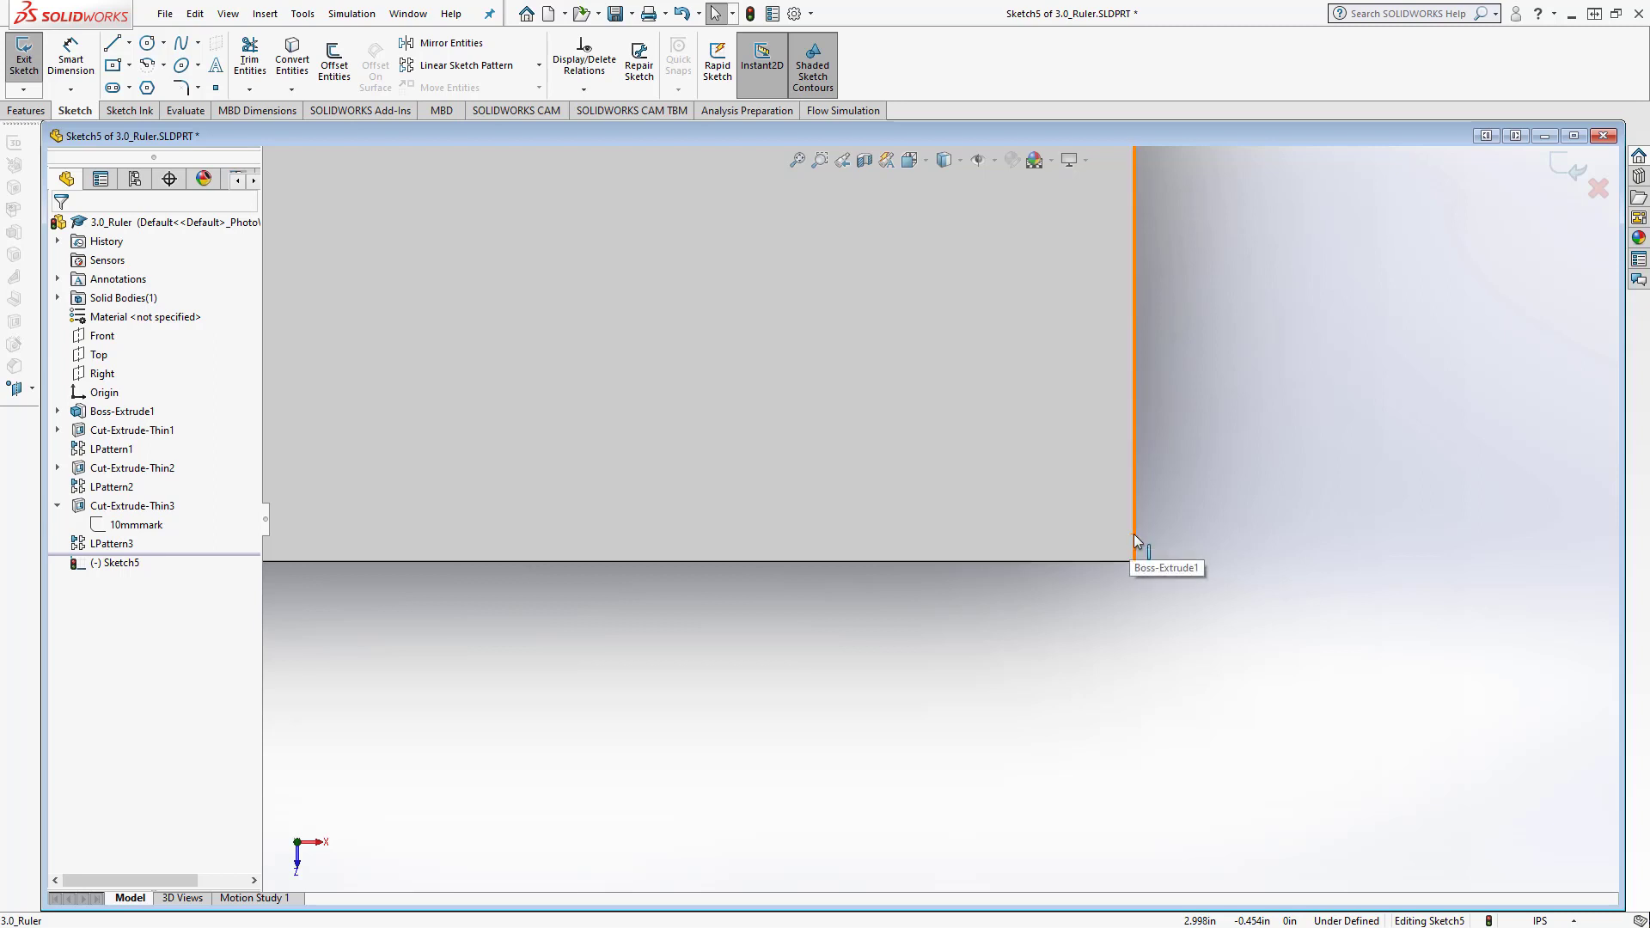
left_click(114, 47)
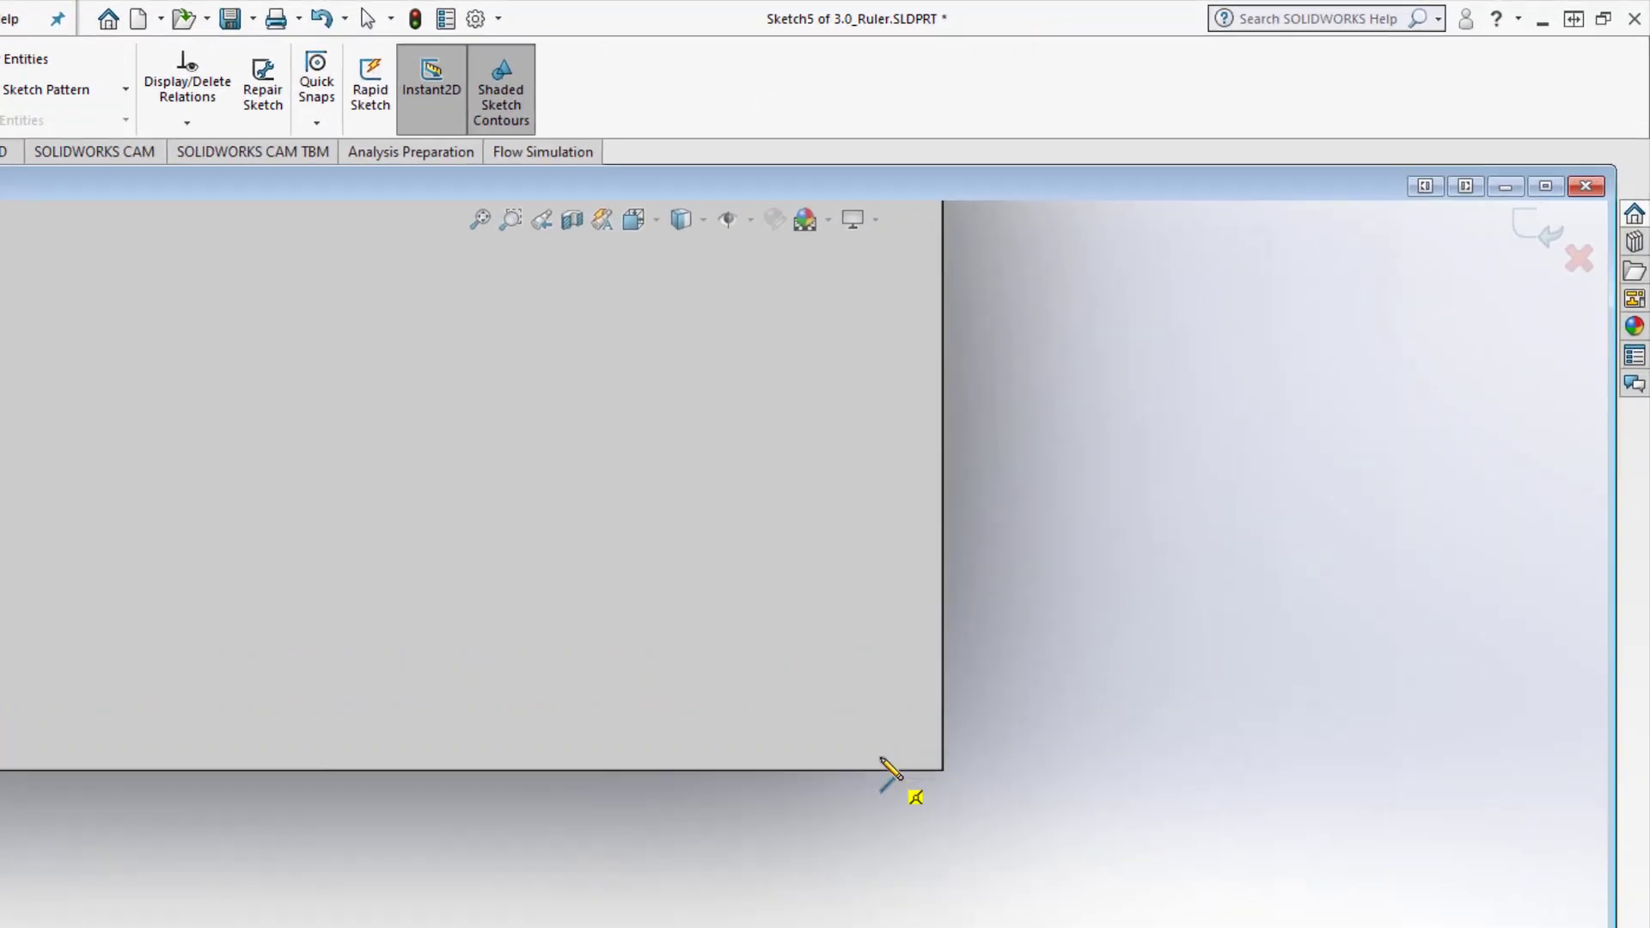
left_click(1090, 561)
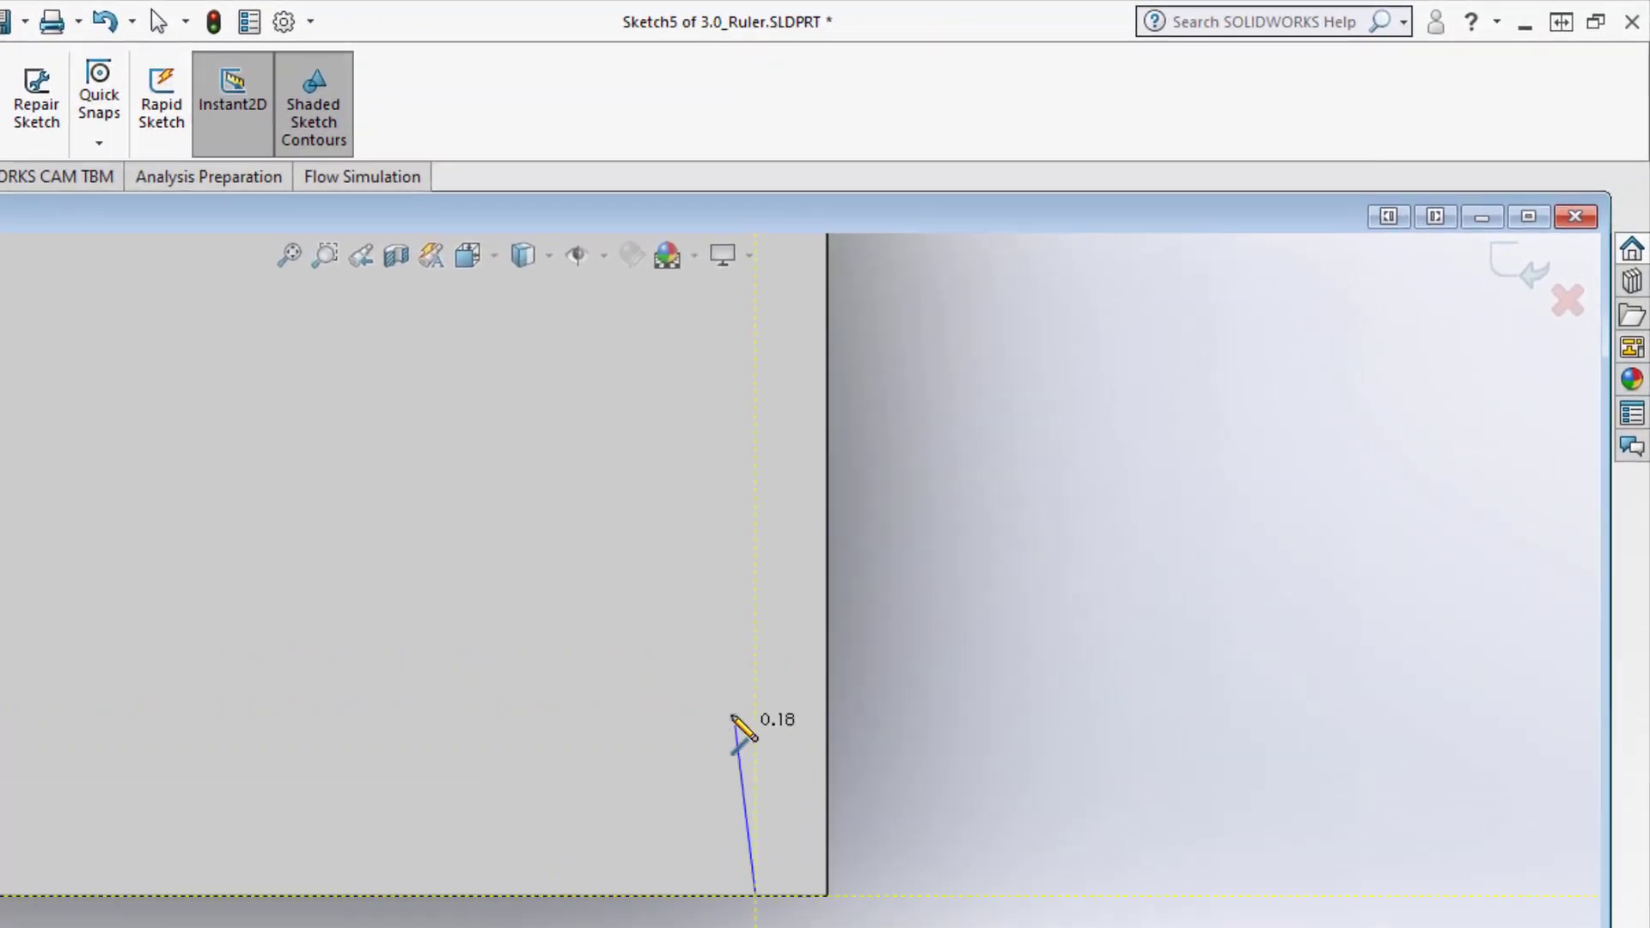
left_click(756, 722)
right_click(775, 727)
left_click(803, 744)
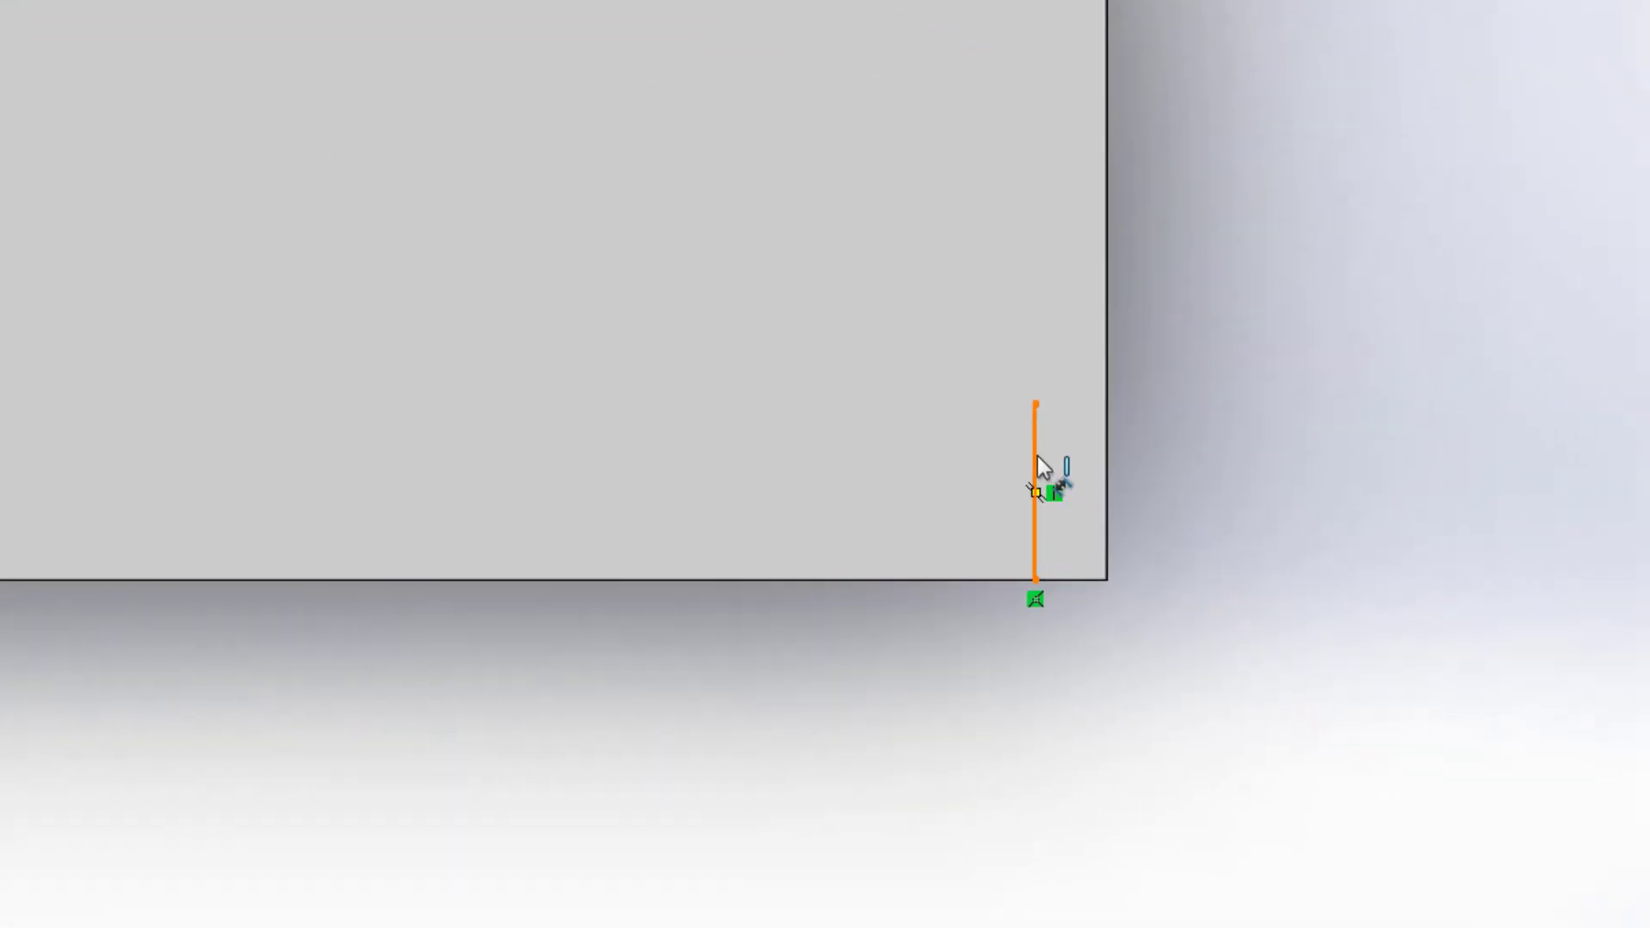
Dimension the tick line 1/16 in tall and 1/16 in from the right end
left_click(1038, 456)
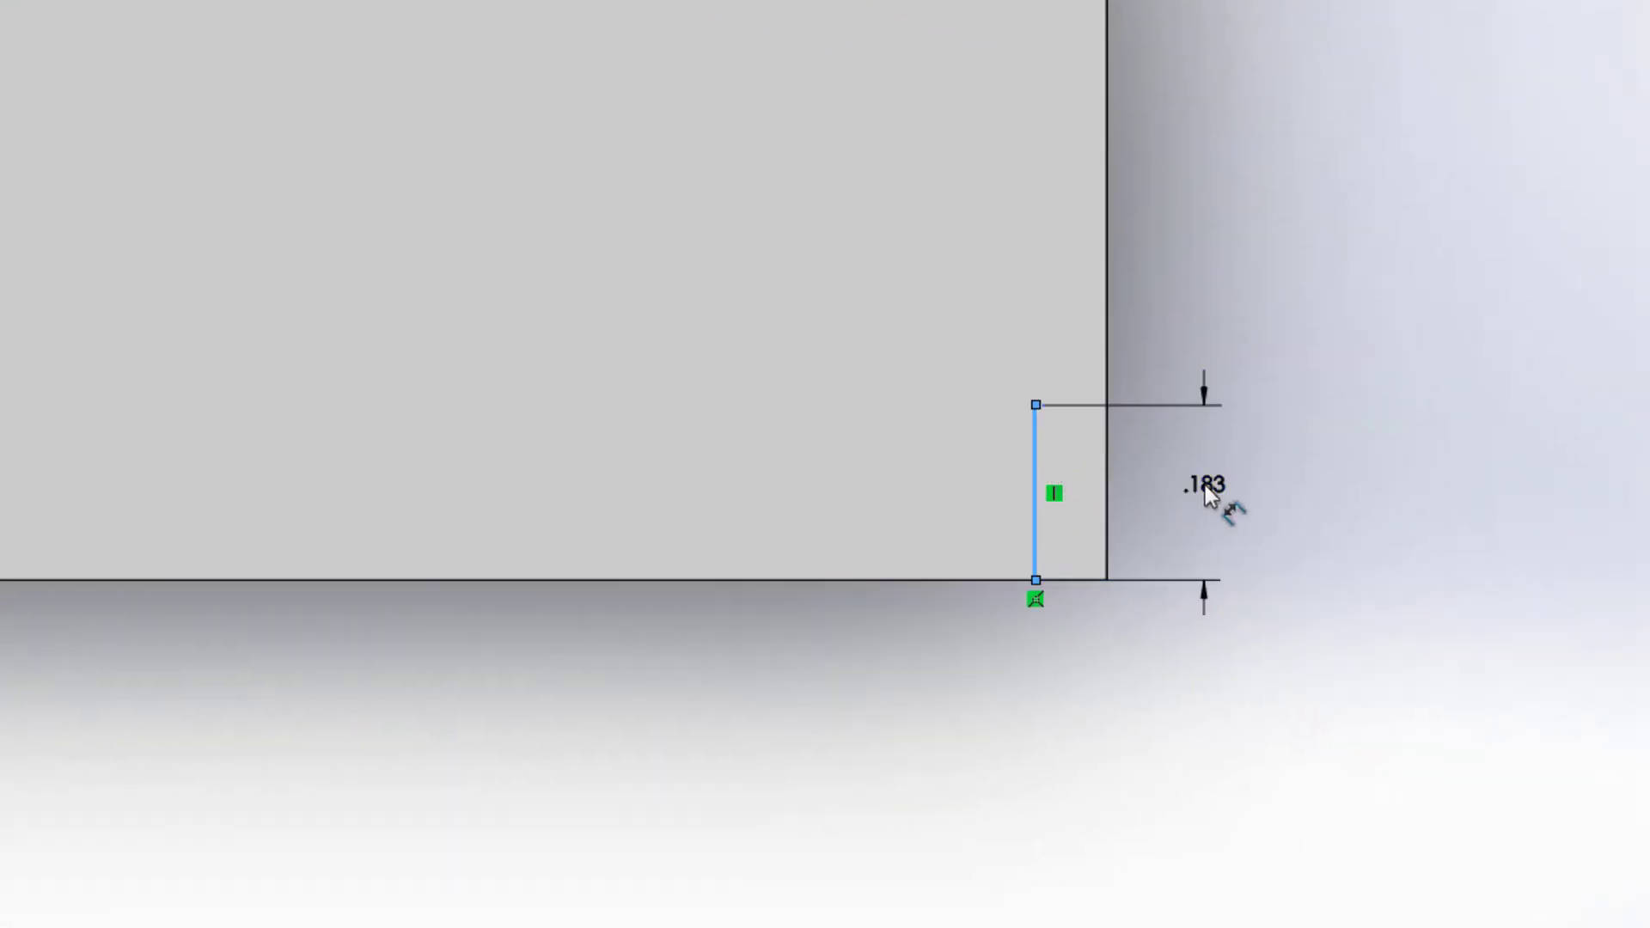
left_click(1205, 485)
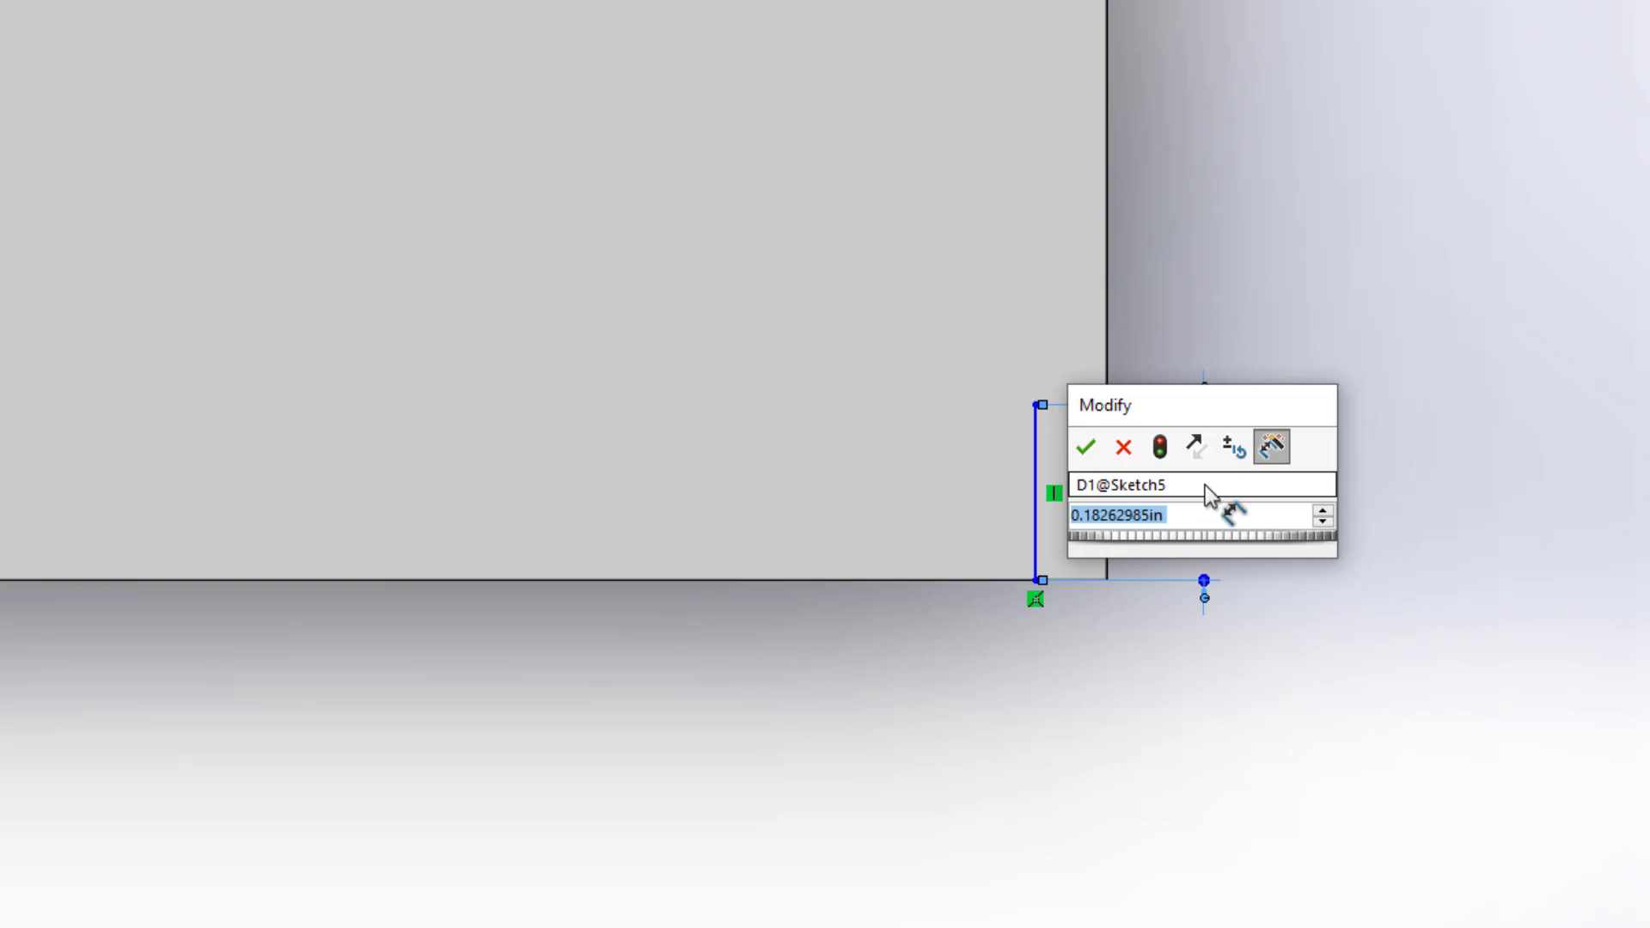
type("1/16")
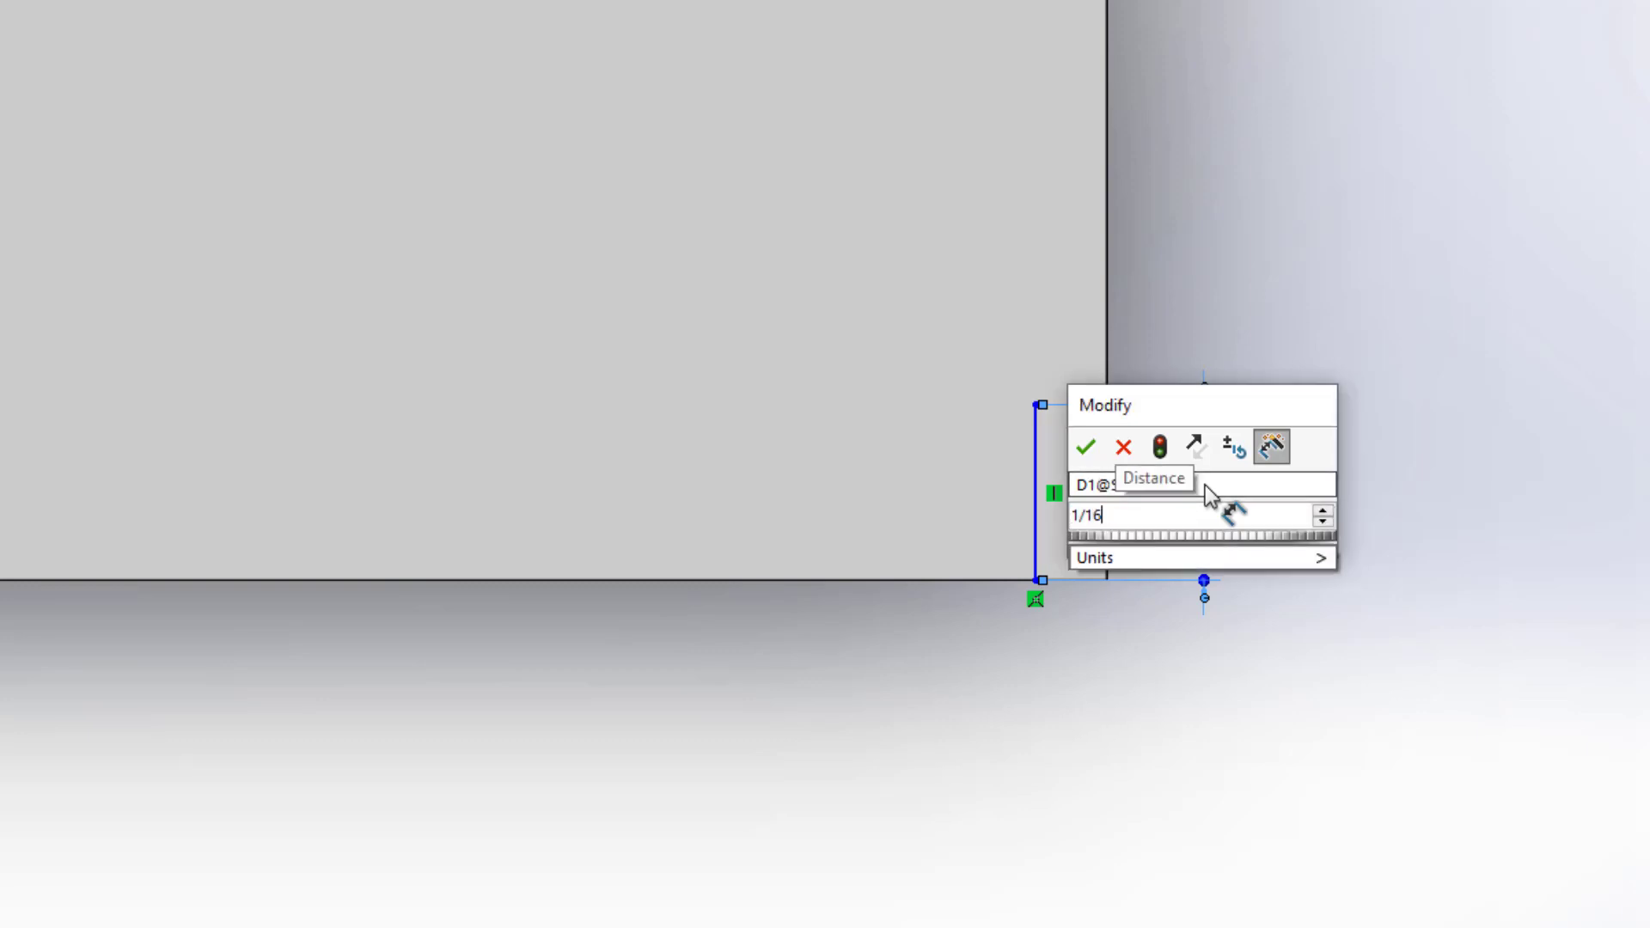
key("Return")
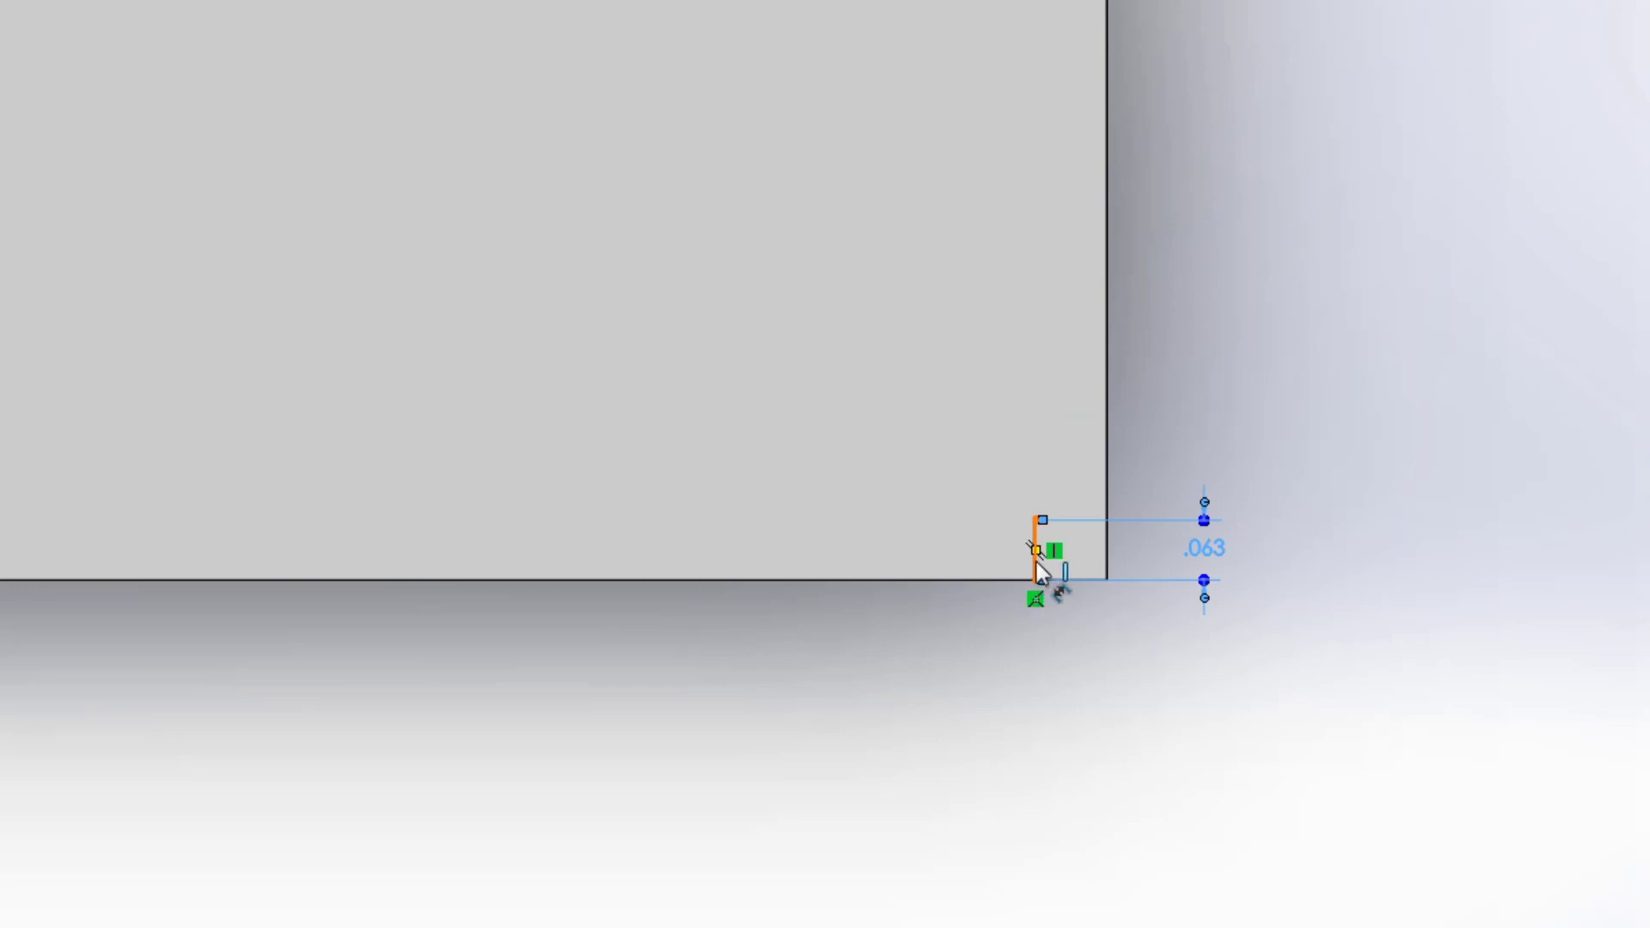
left_click(1108, 555)
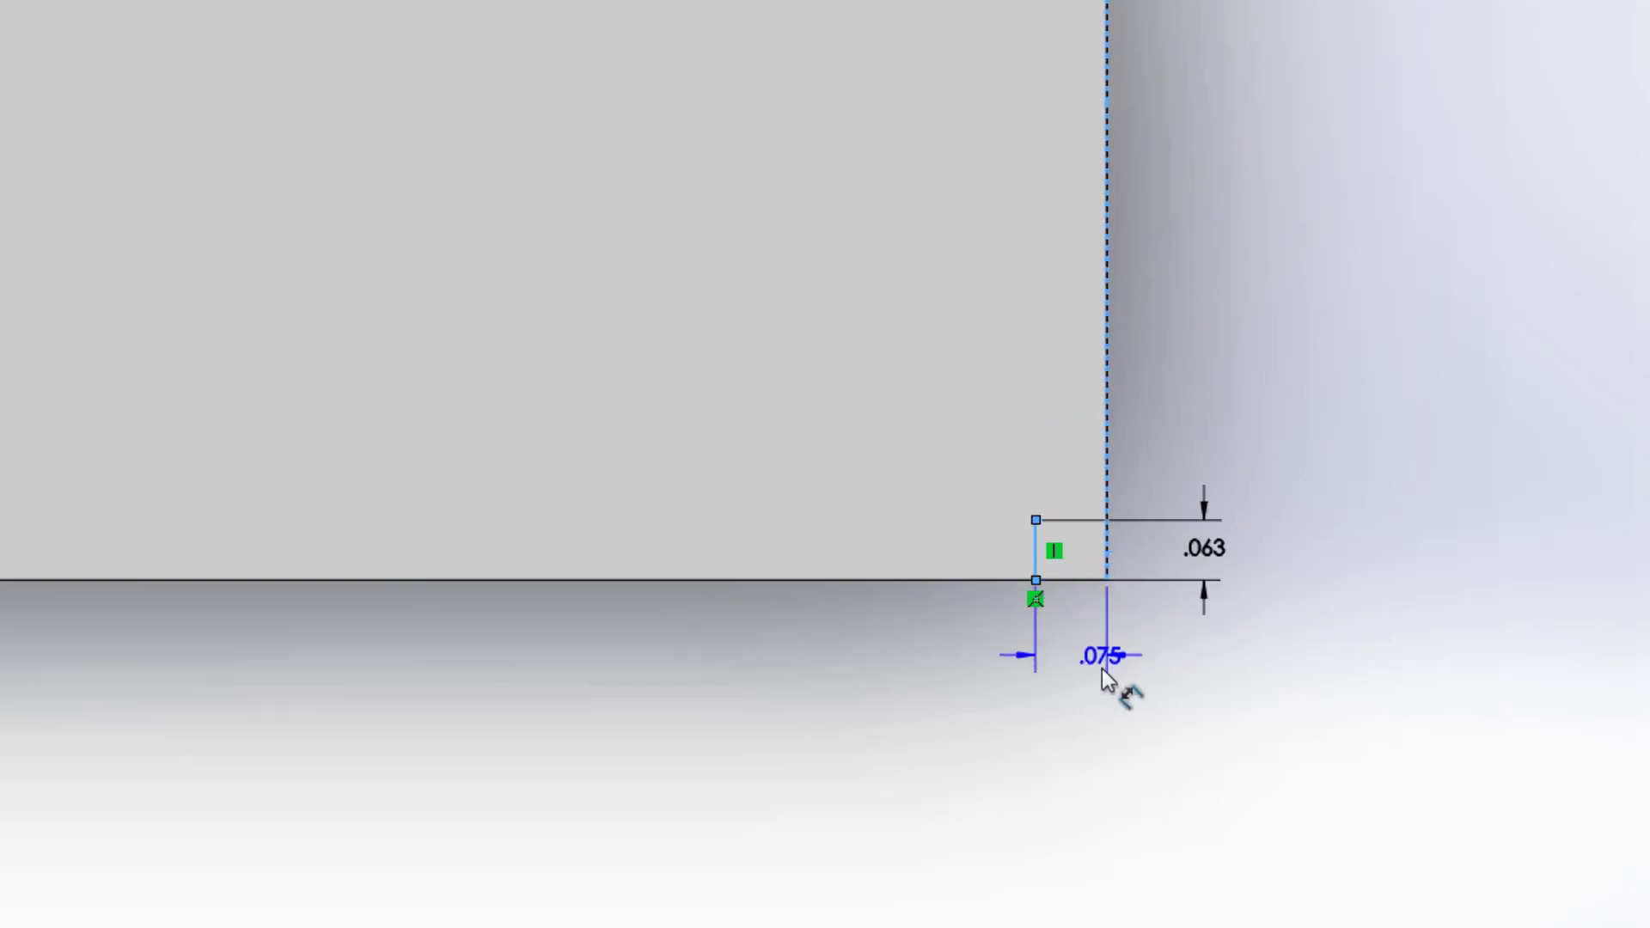
left_click(1074, 677)
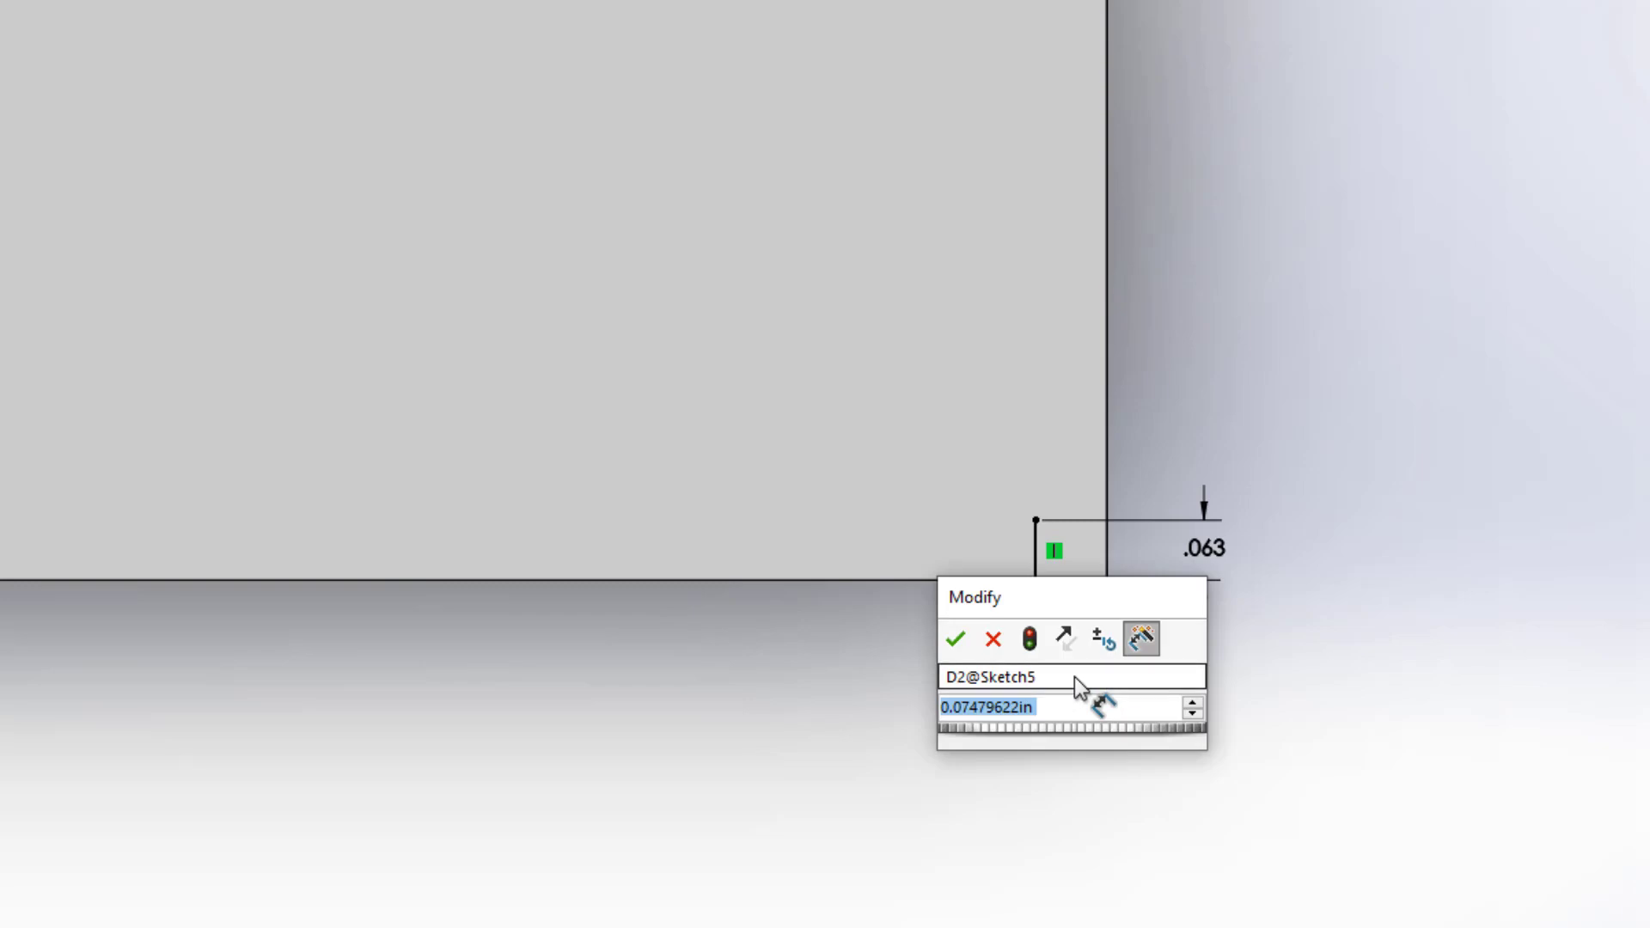
type("1")
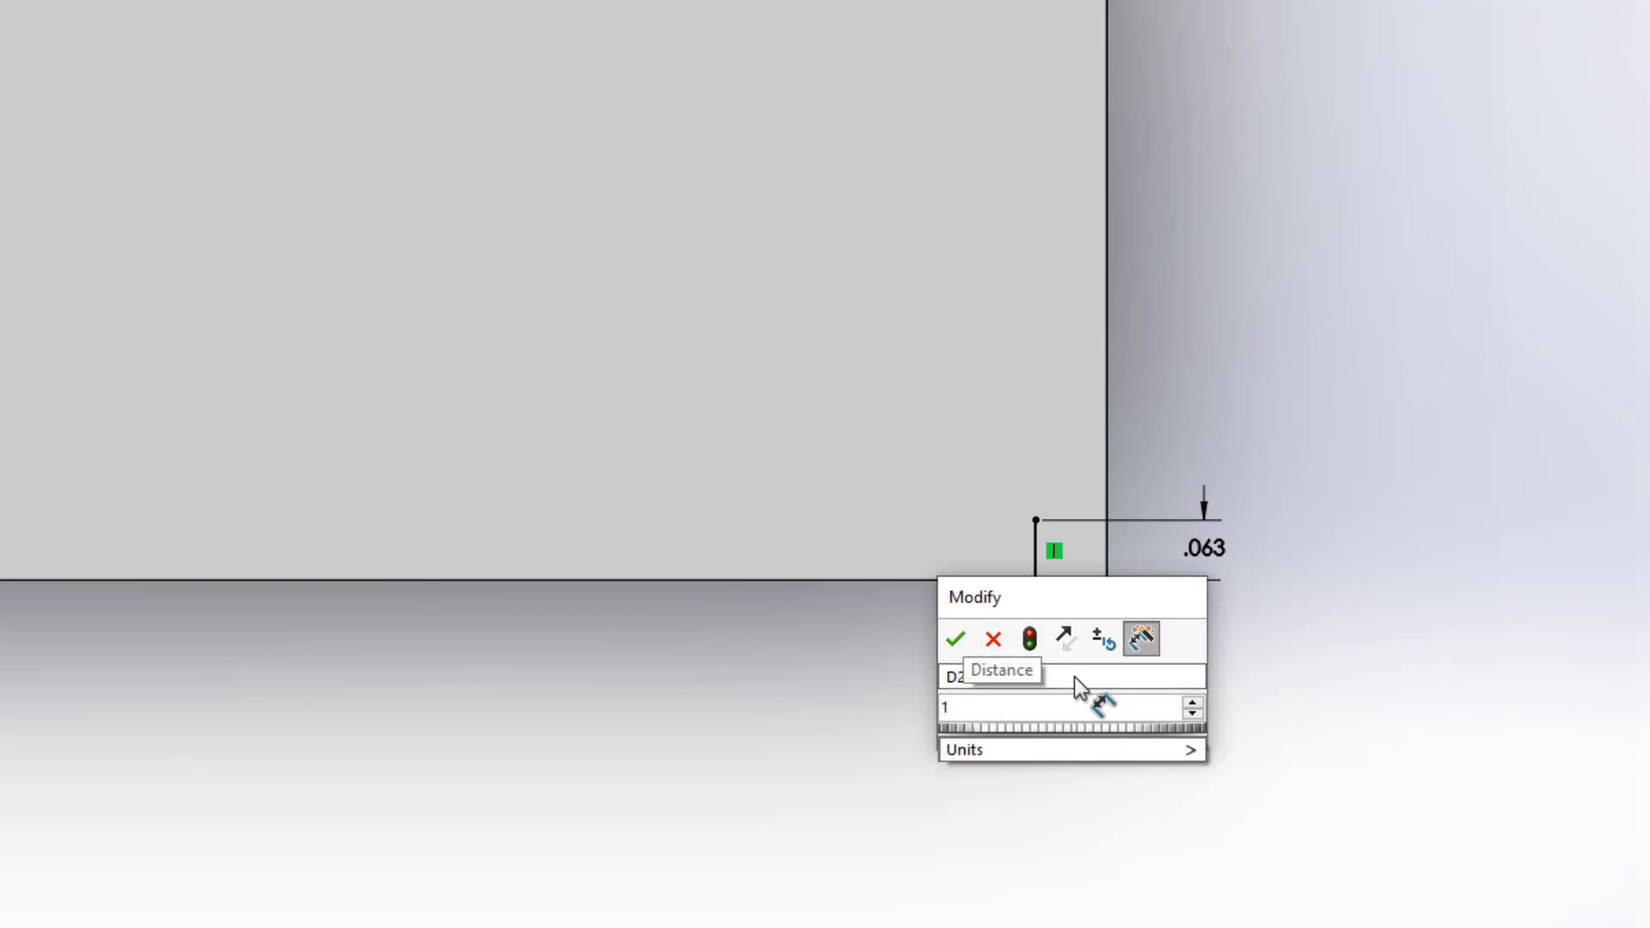
type("/16")
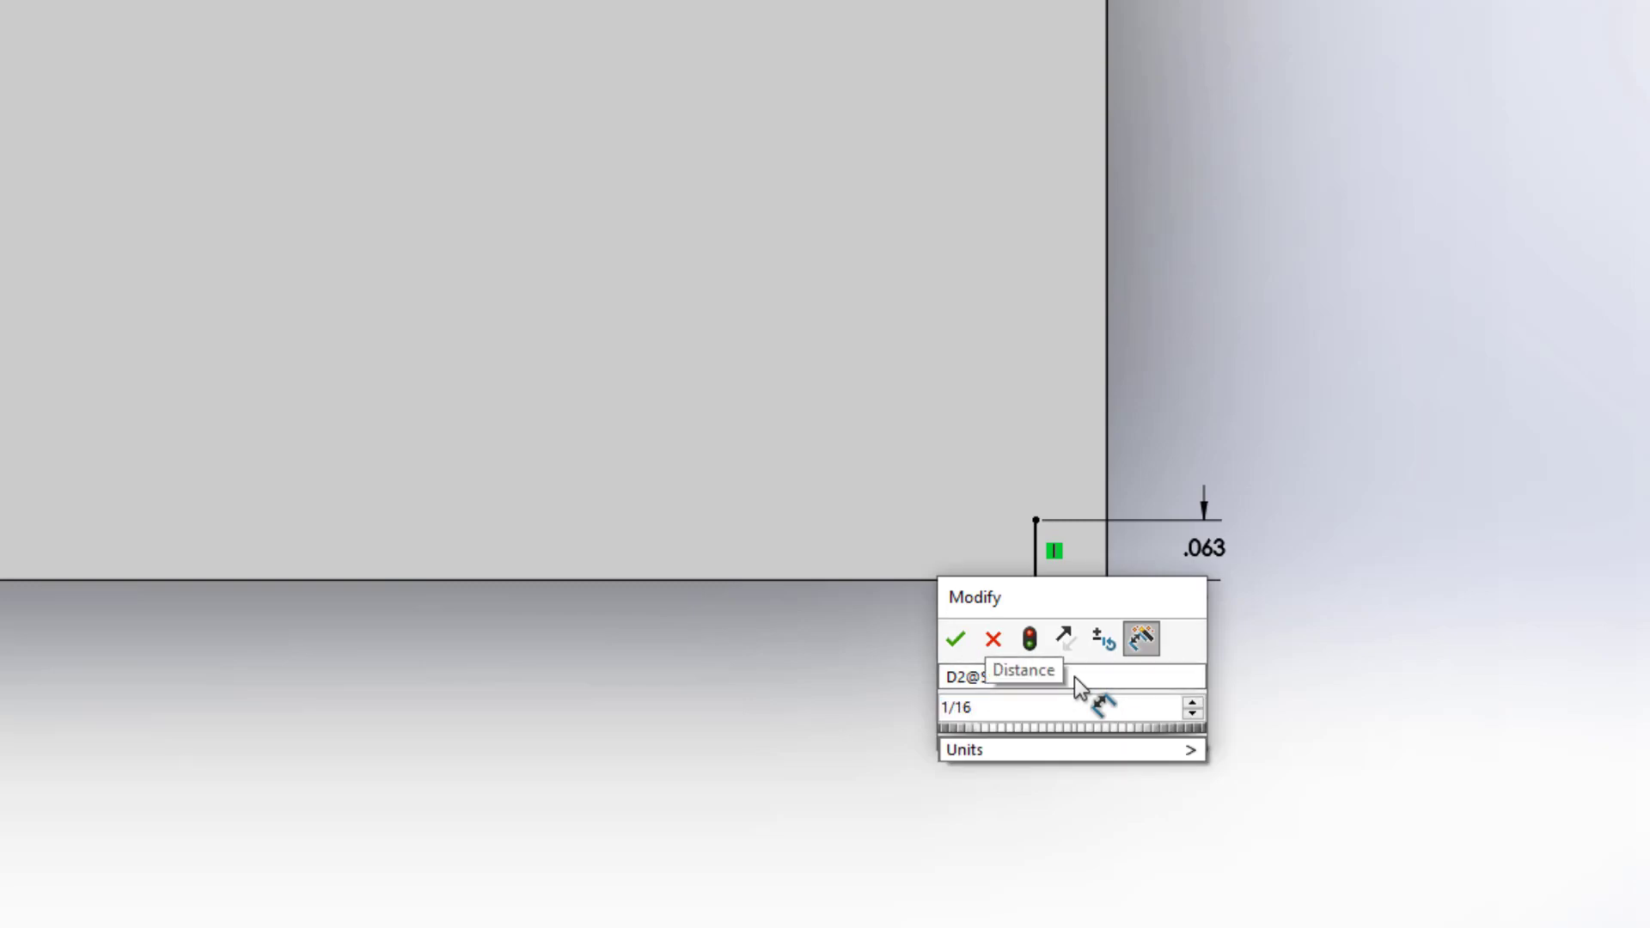
key("Return")
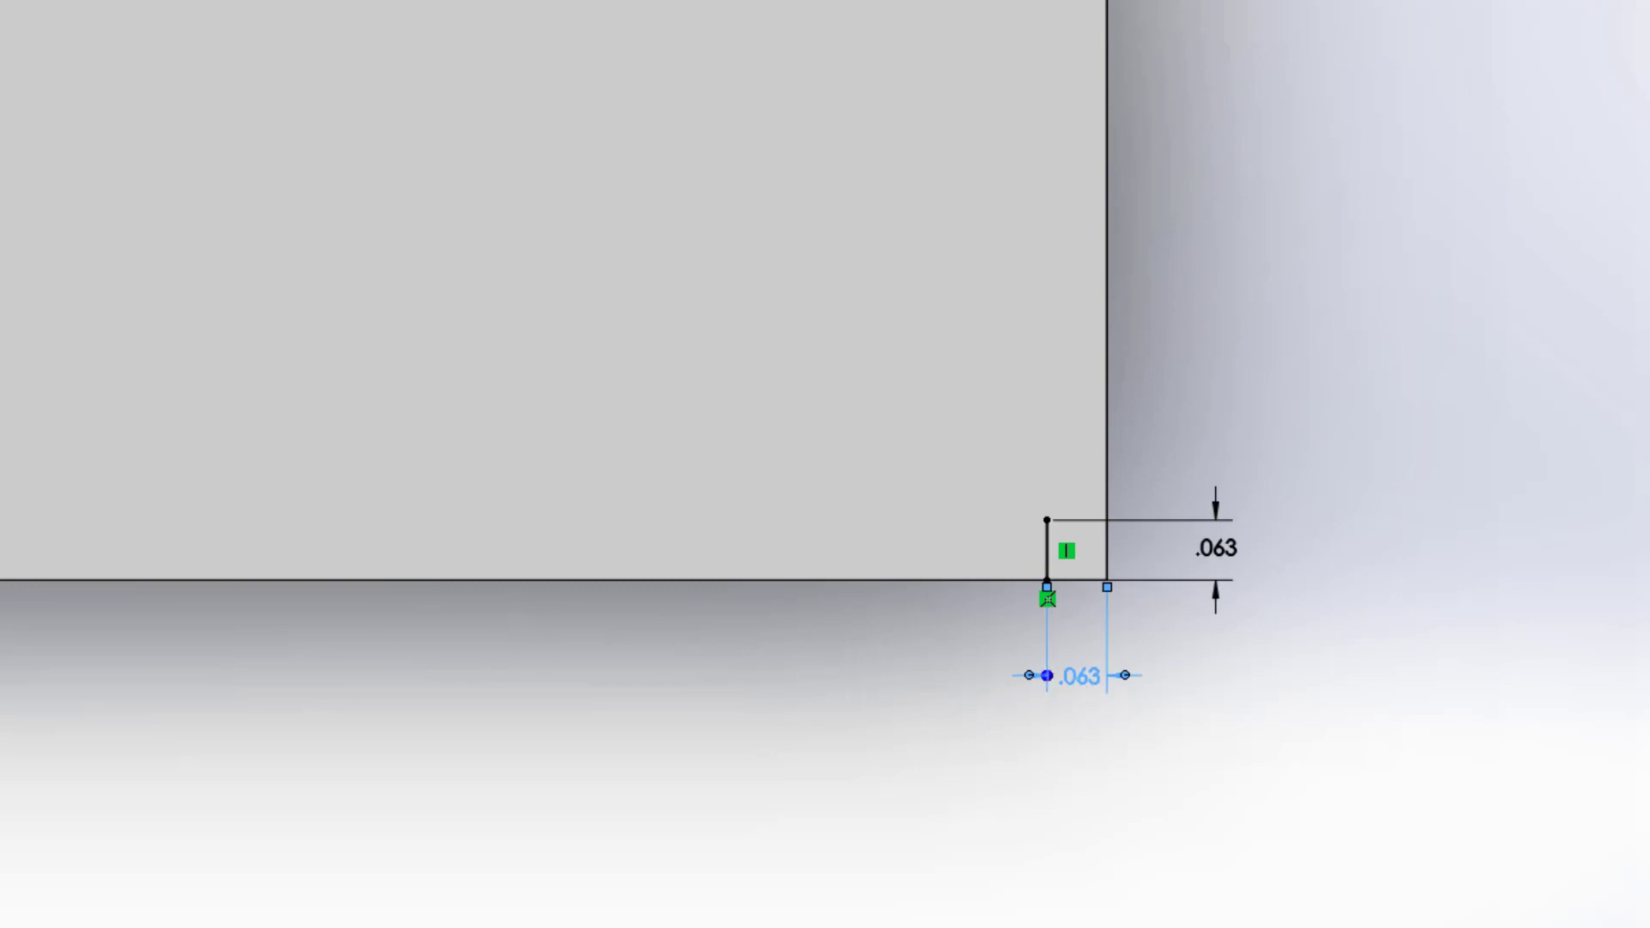
left_click(111, 43)
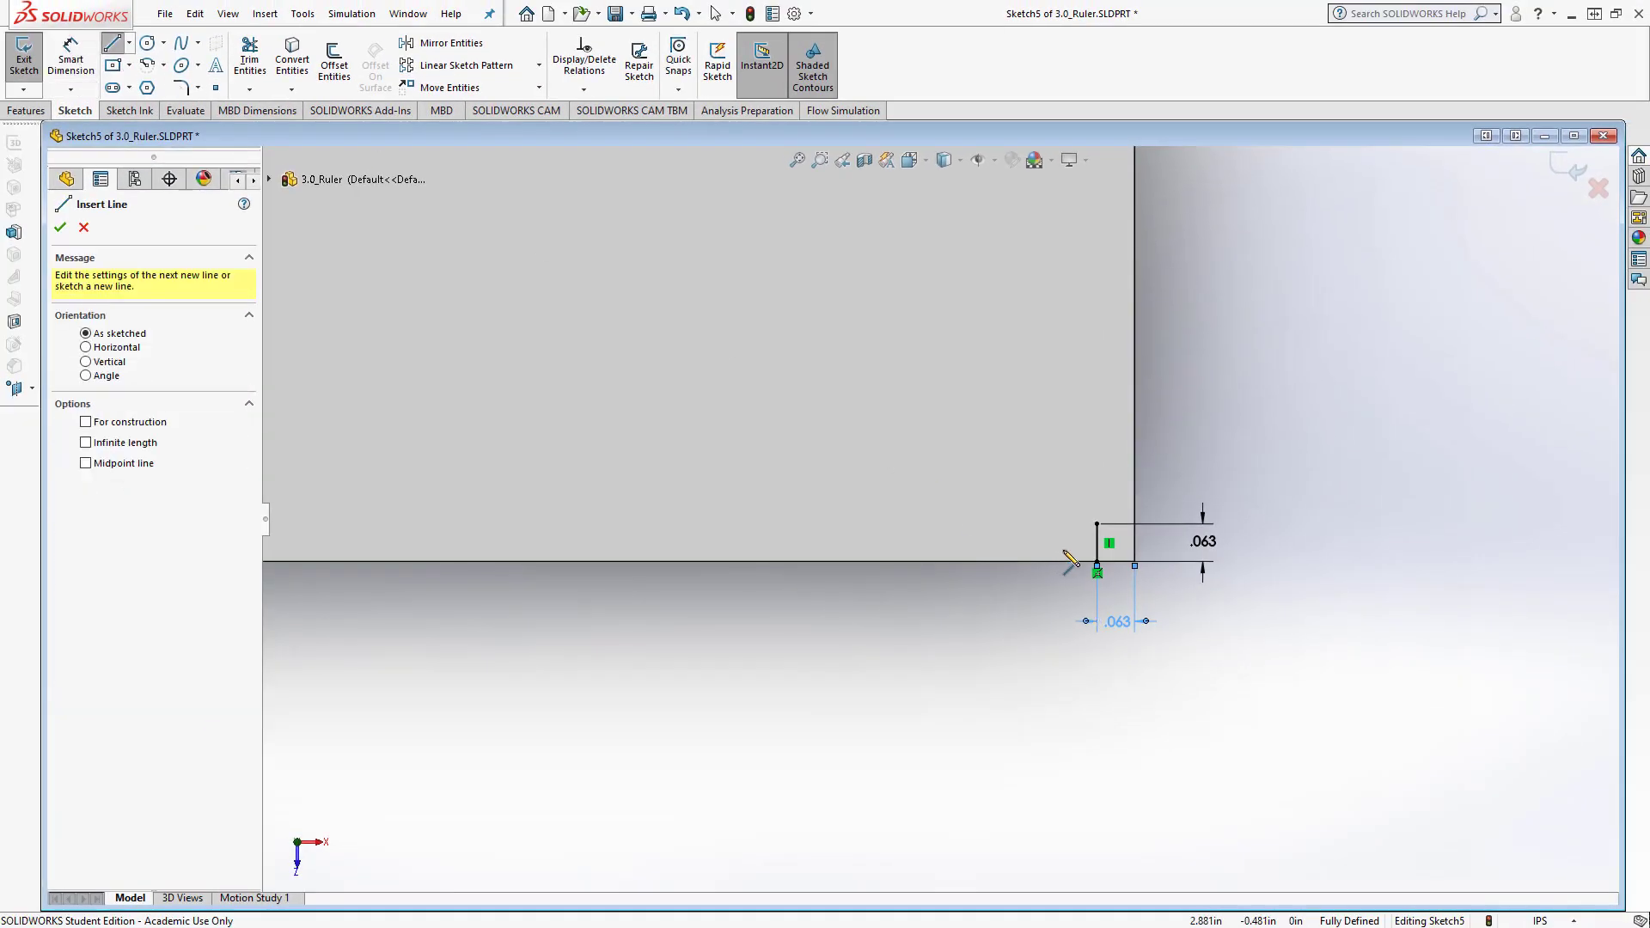
Draw a second vertical tick line up from the ruler's bottom edge
left_click(1096, 567)
left_click(1059, 561)
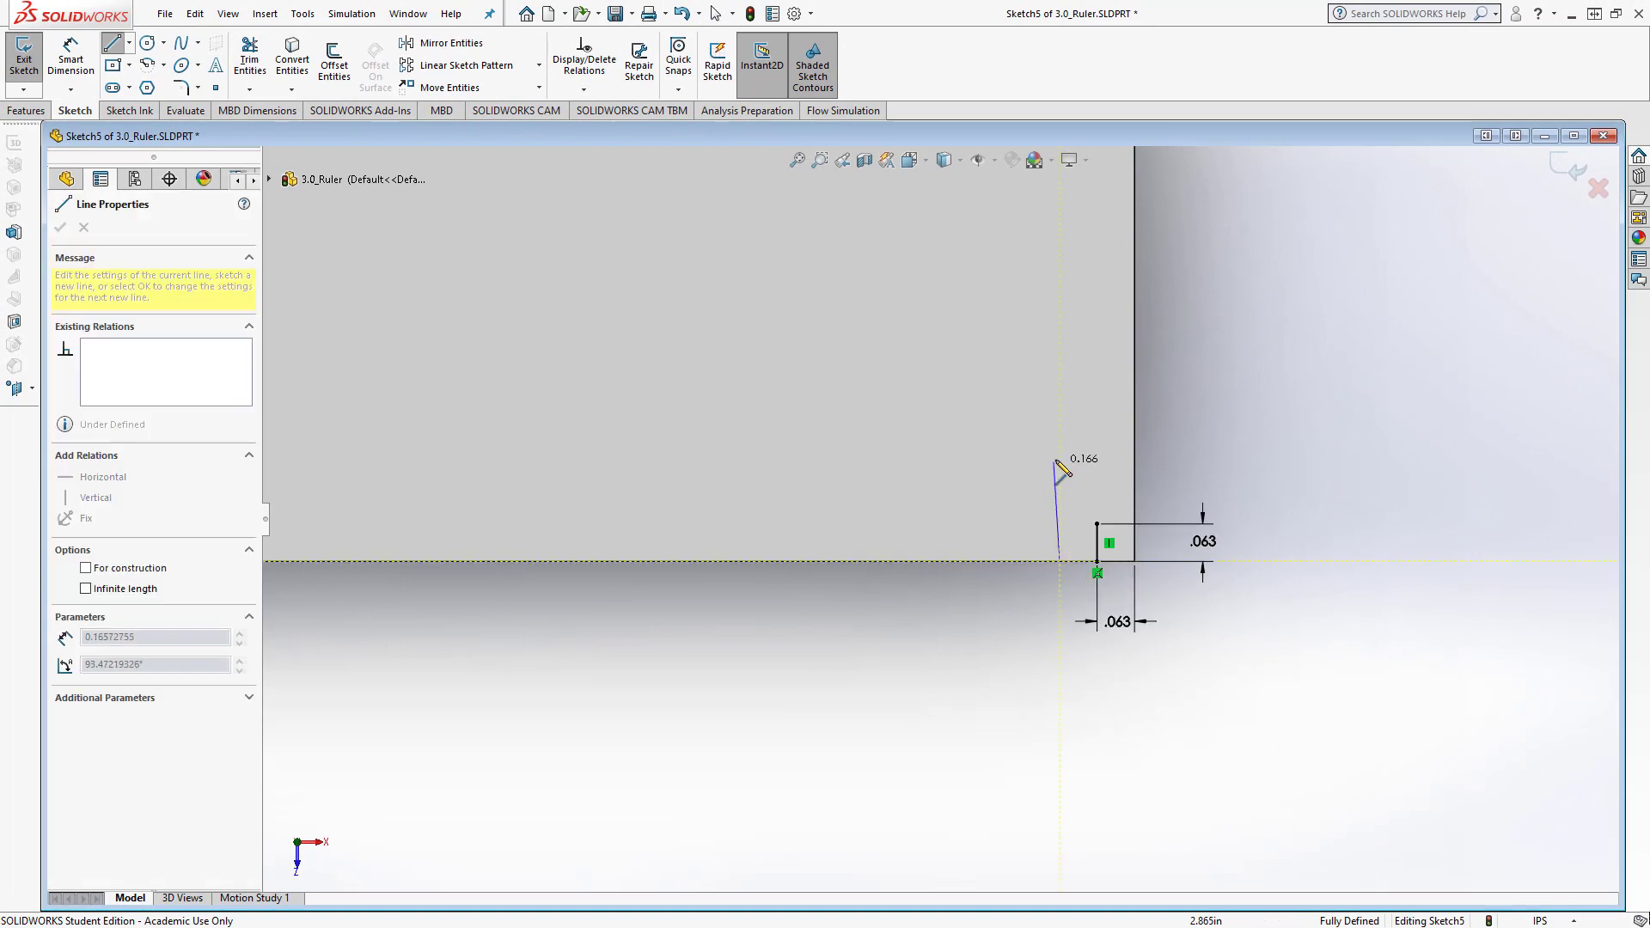
left_click(1060, 456)
right_click(1068, 458)
left_click(1090, 468)
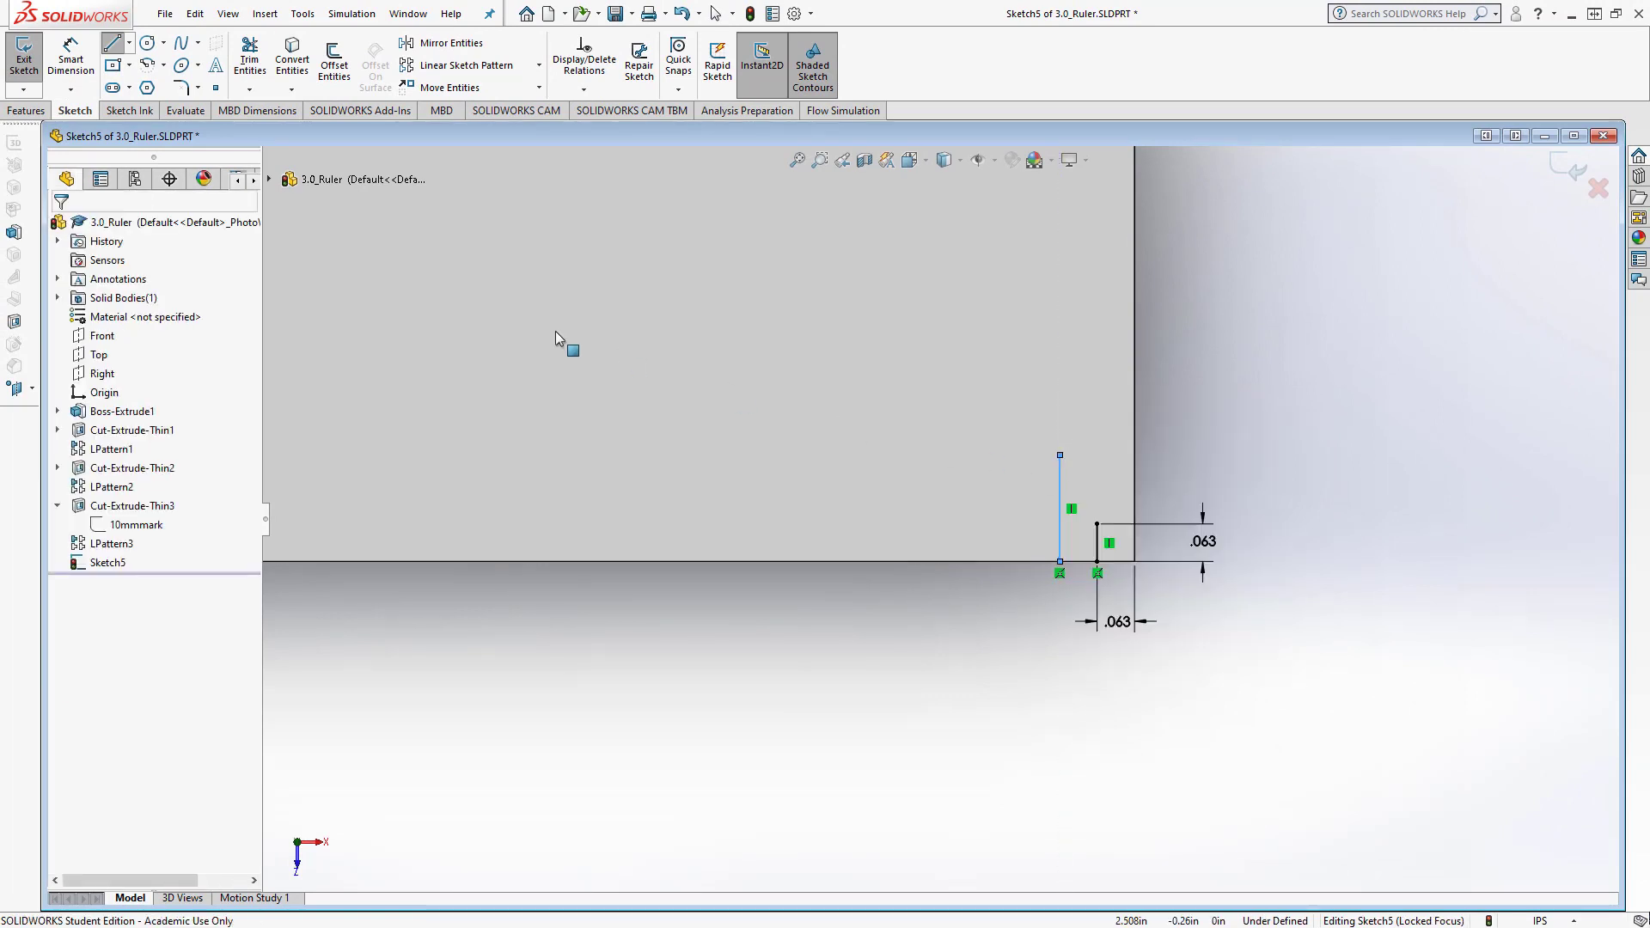
Dimension the second tick 1/8 in from the right end and 1/8 in tall
left_click(69, 58)
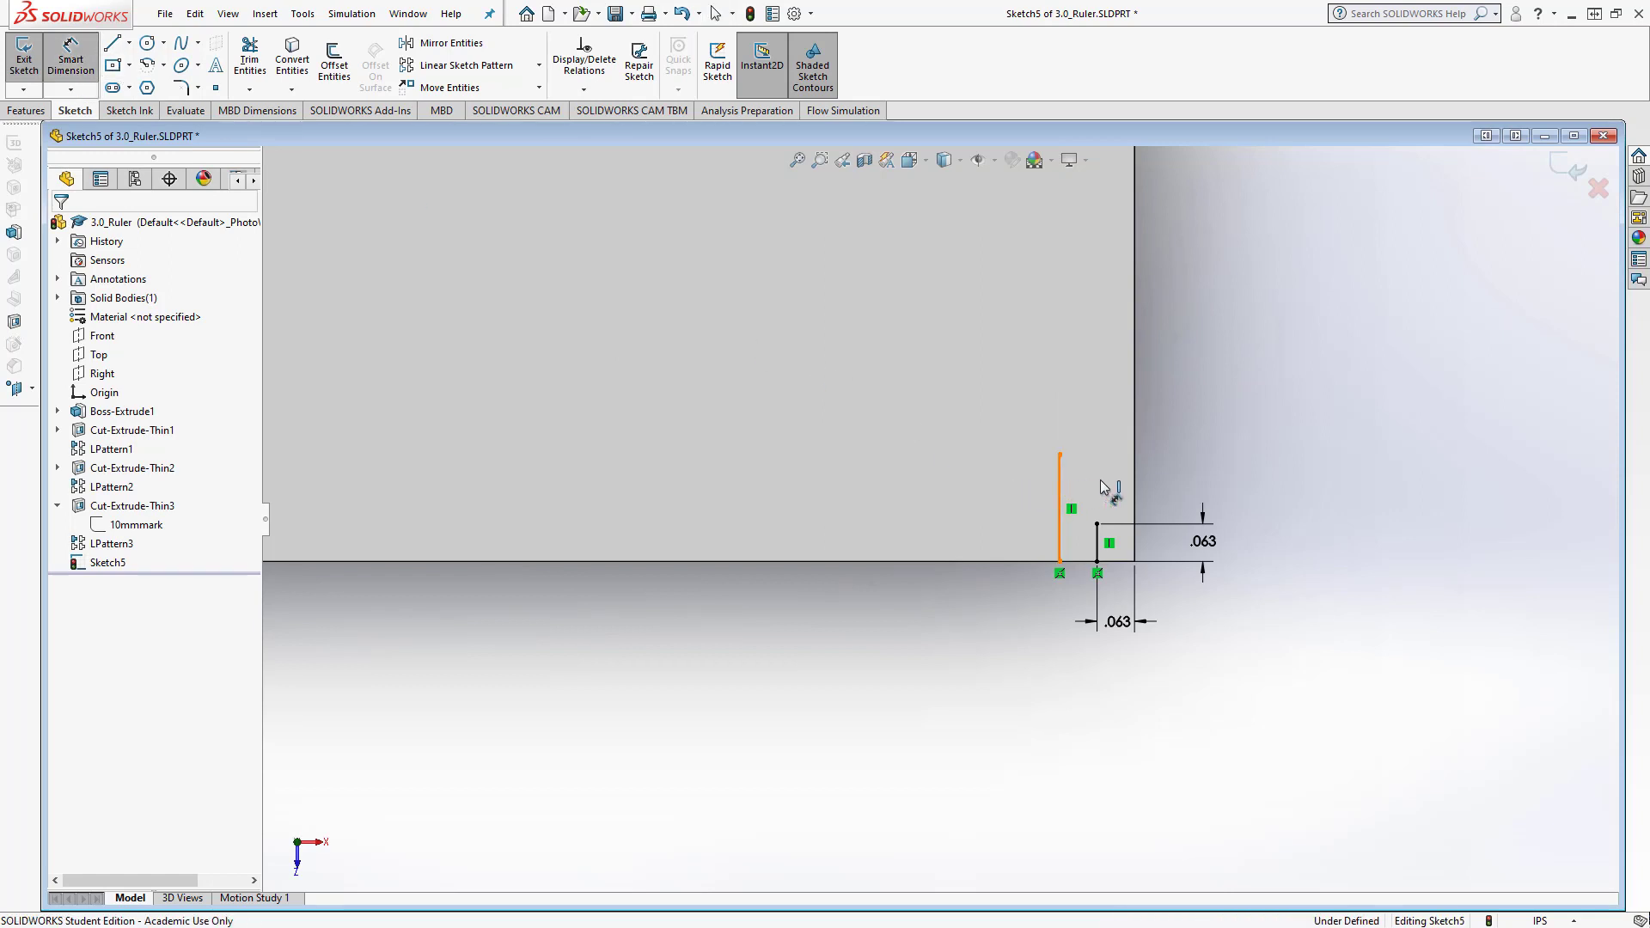
left_click(1062, 488)
left_click(1134, 477)
left_click(1117, 722)
type("1/8")
key("Return")
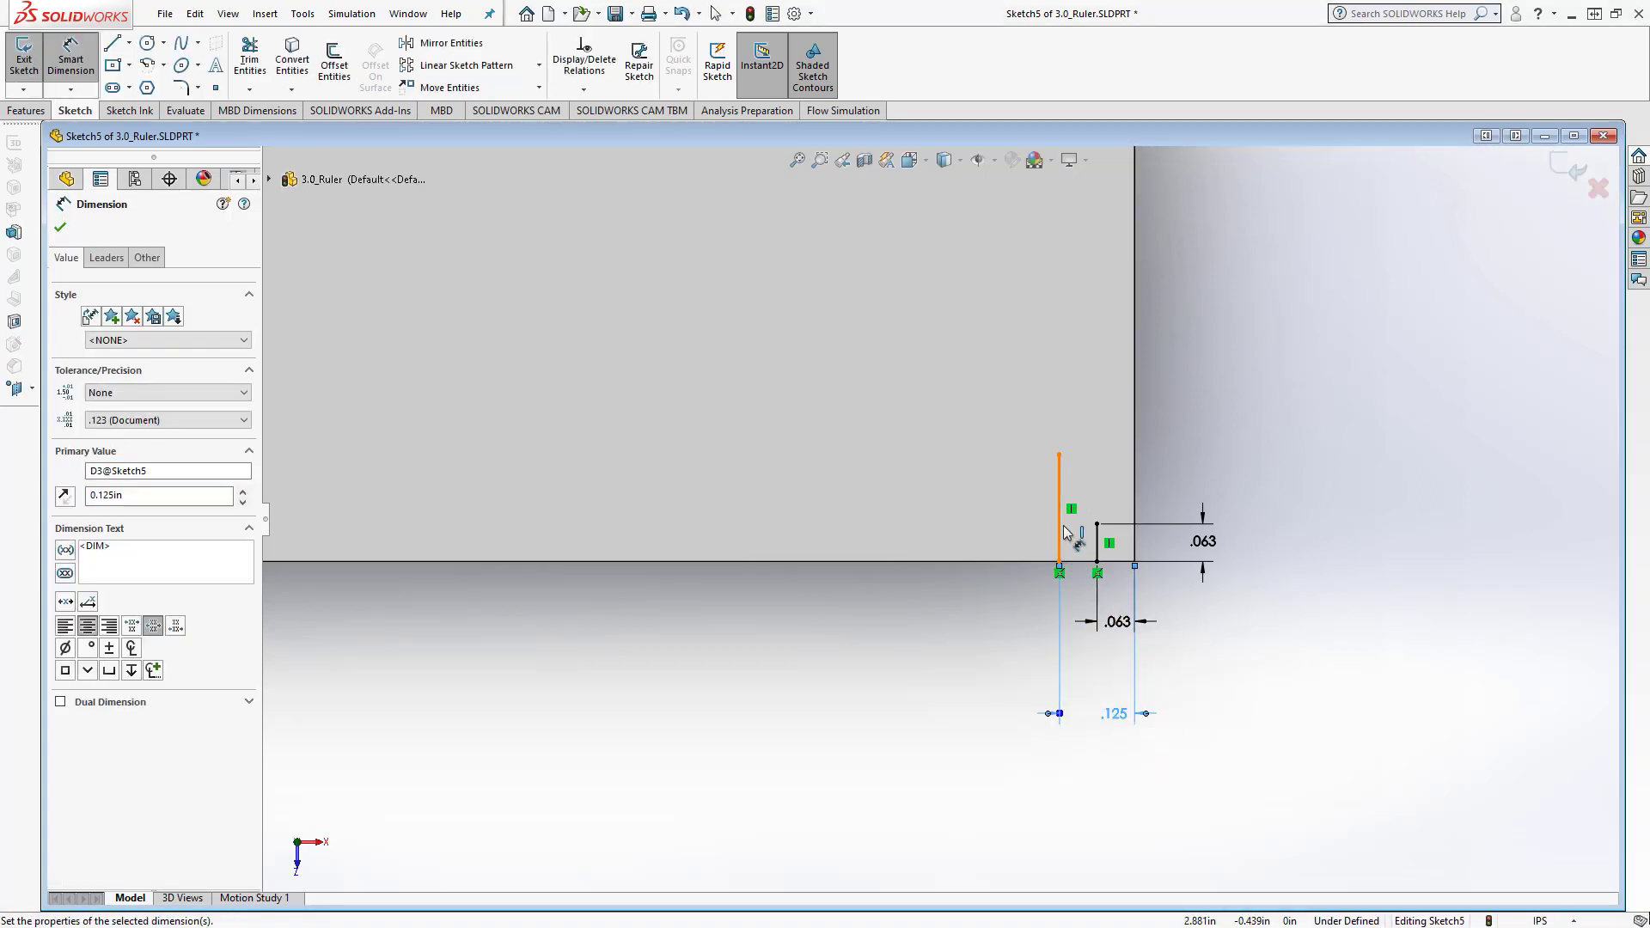
left_click(1063, 533)
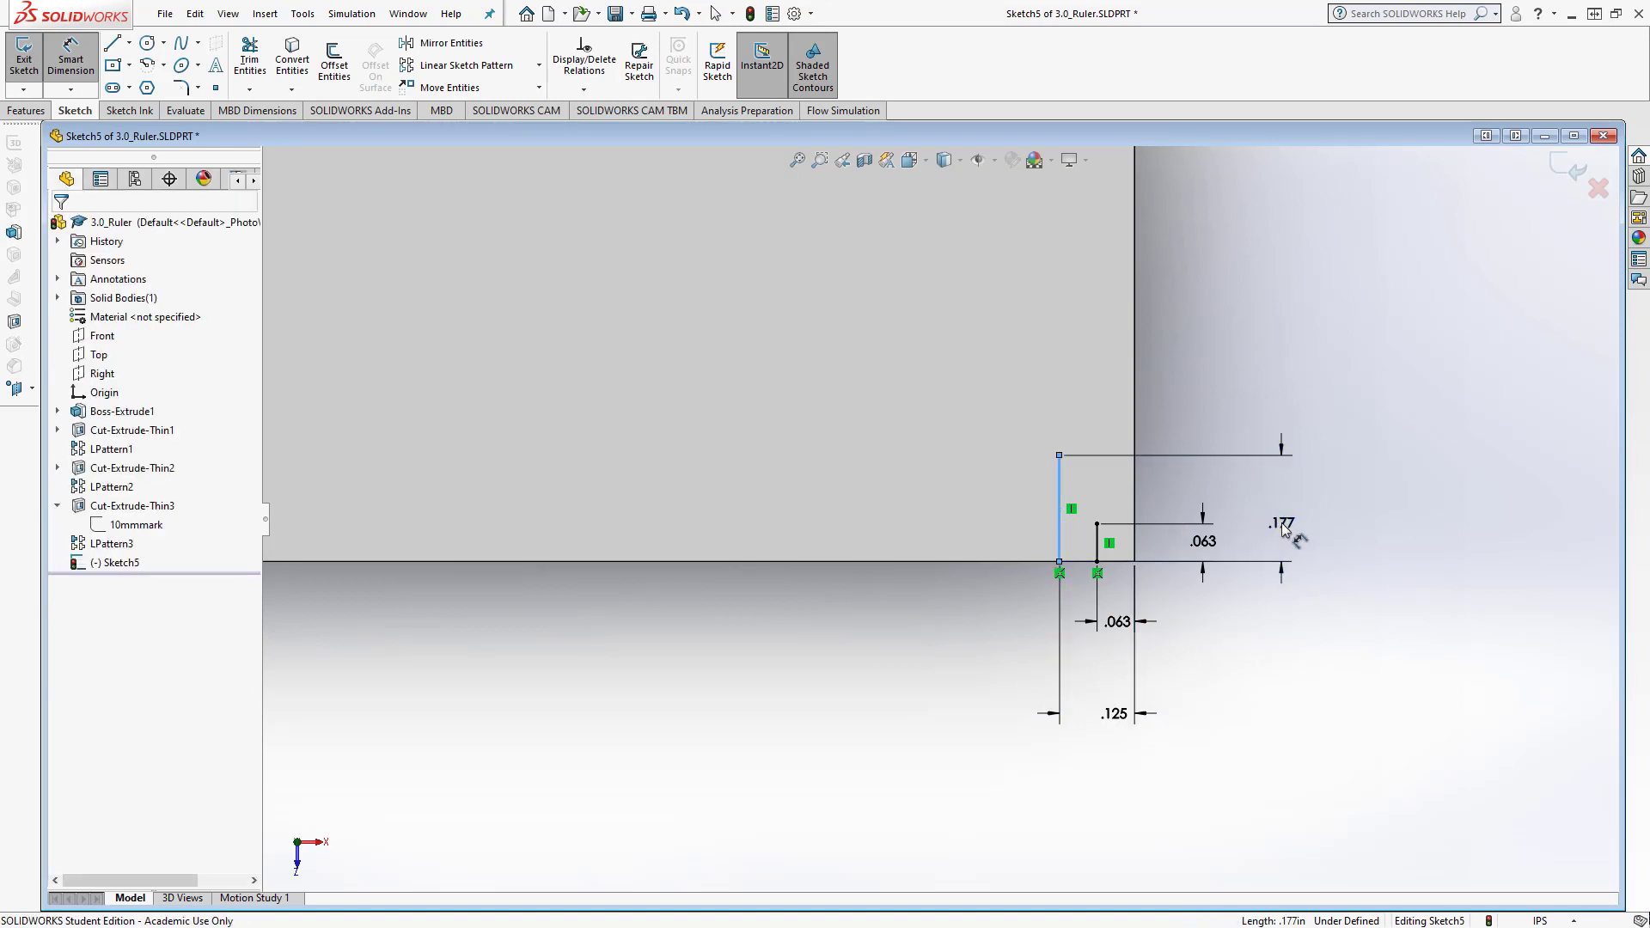
left_click(1283, 529)
type("1")
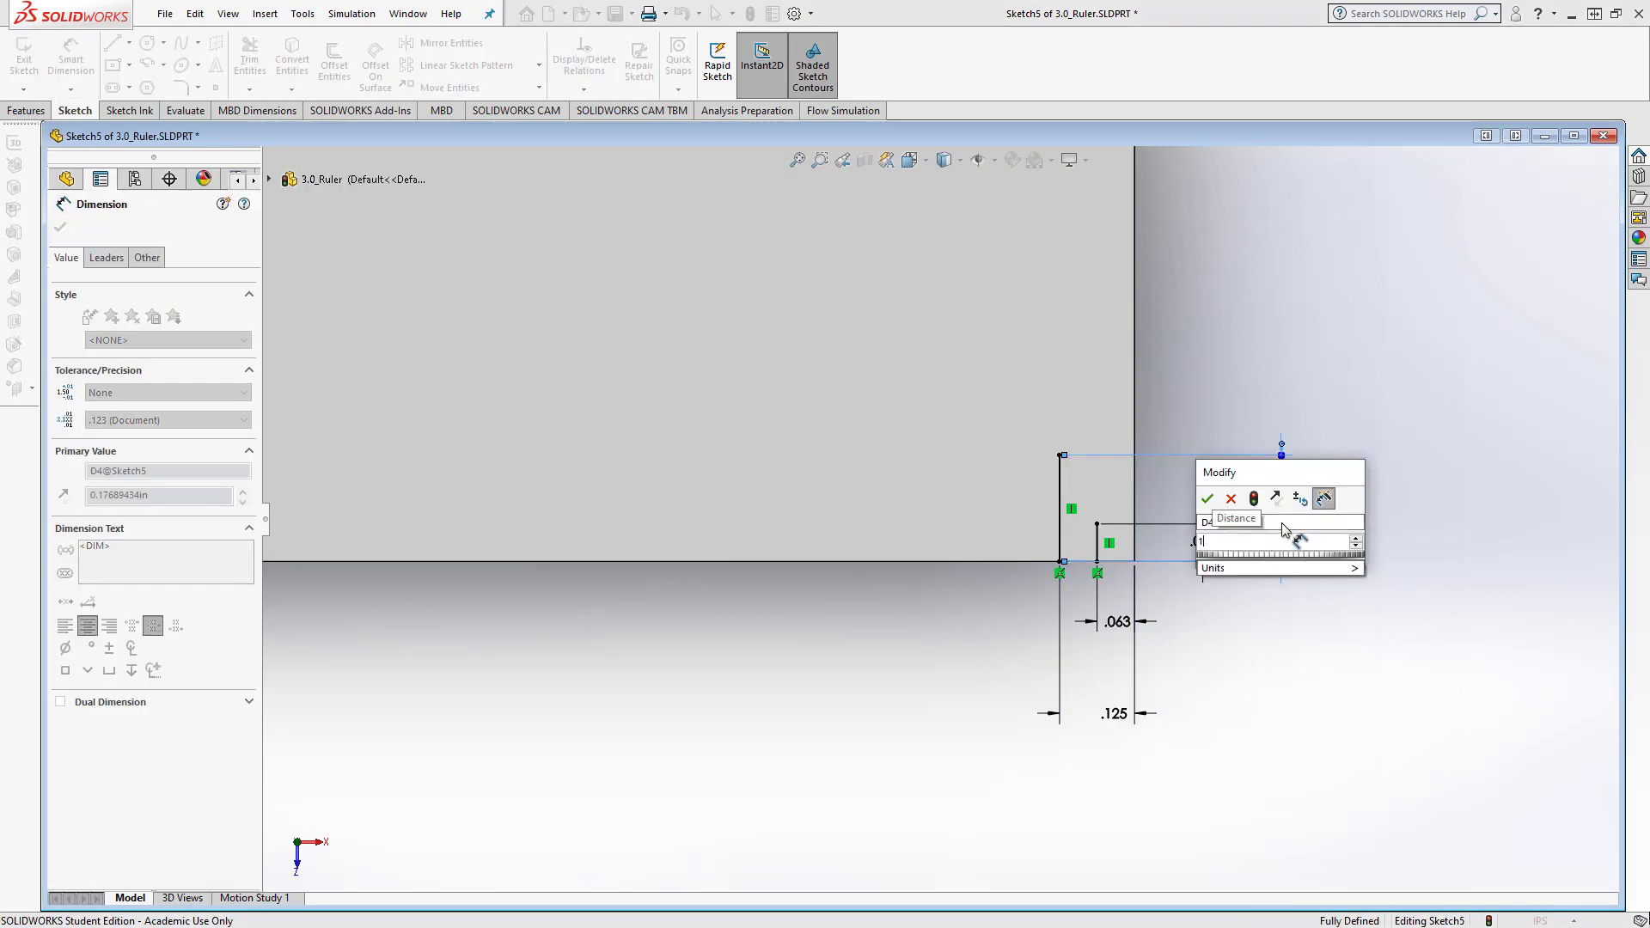
type("/8")
key("Return")
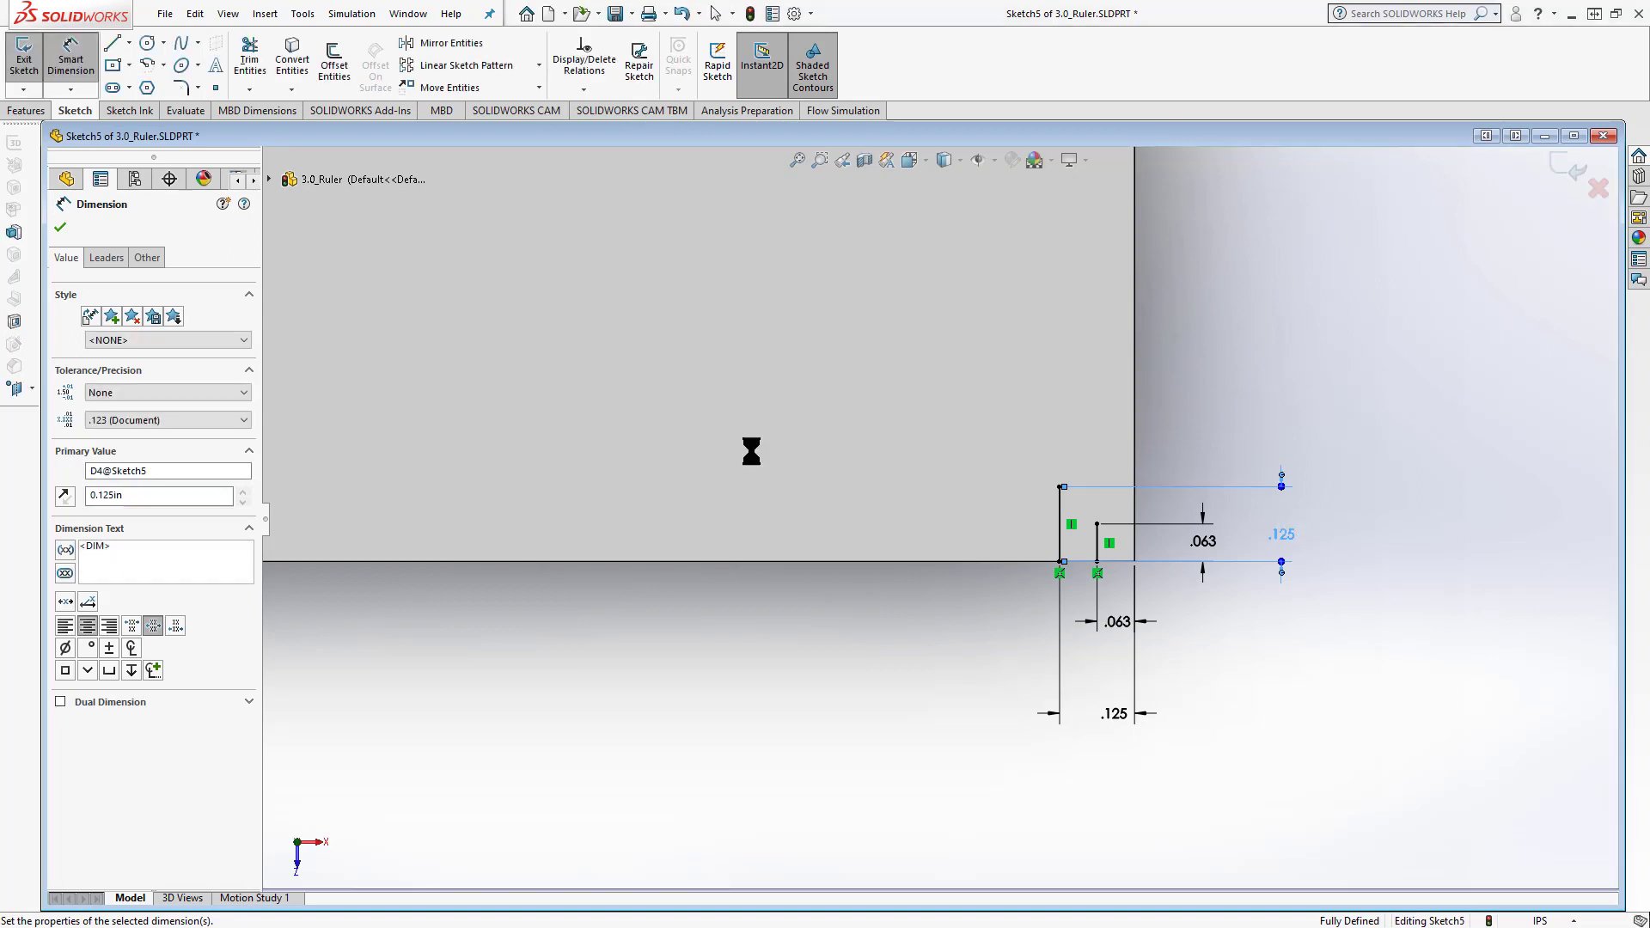
left_click(113, 49)
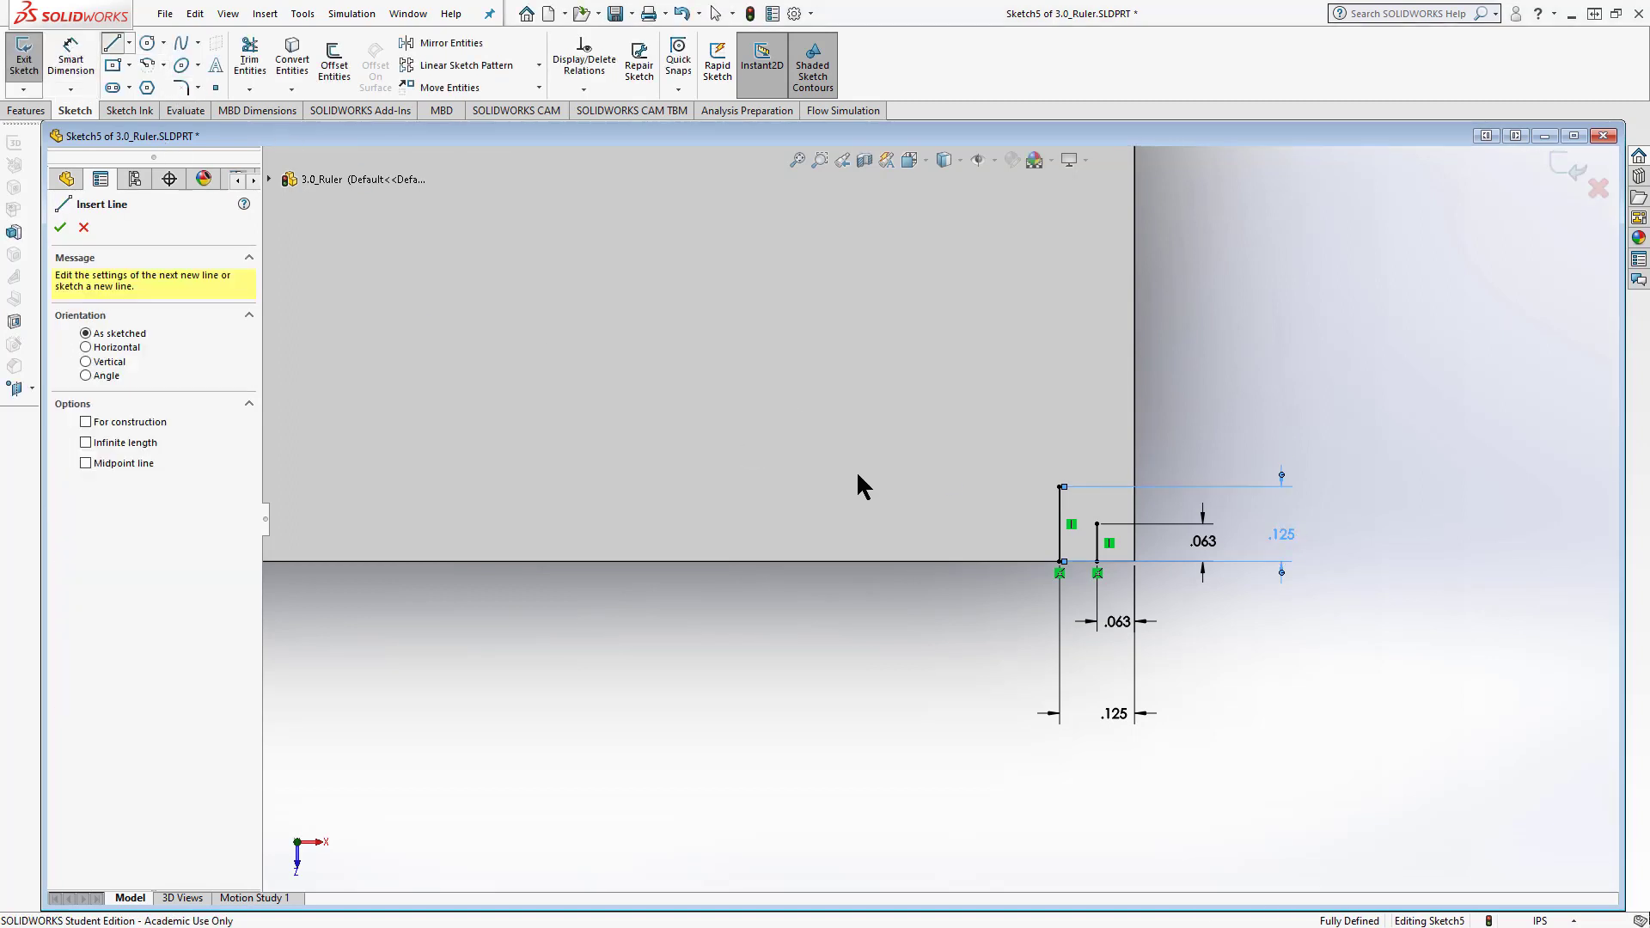
Draw a third short vertical tick line up from the bottom edge
left_click(1023, 562)
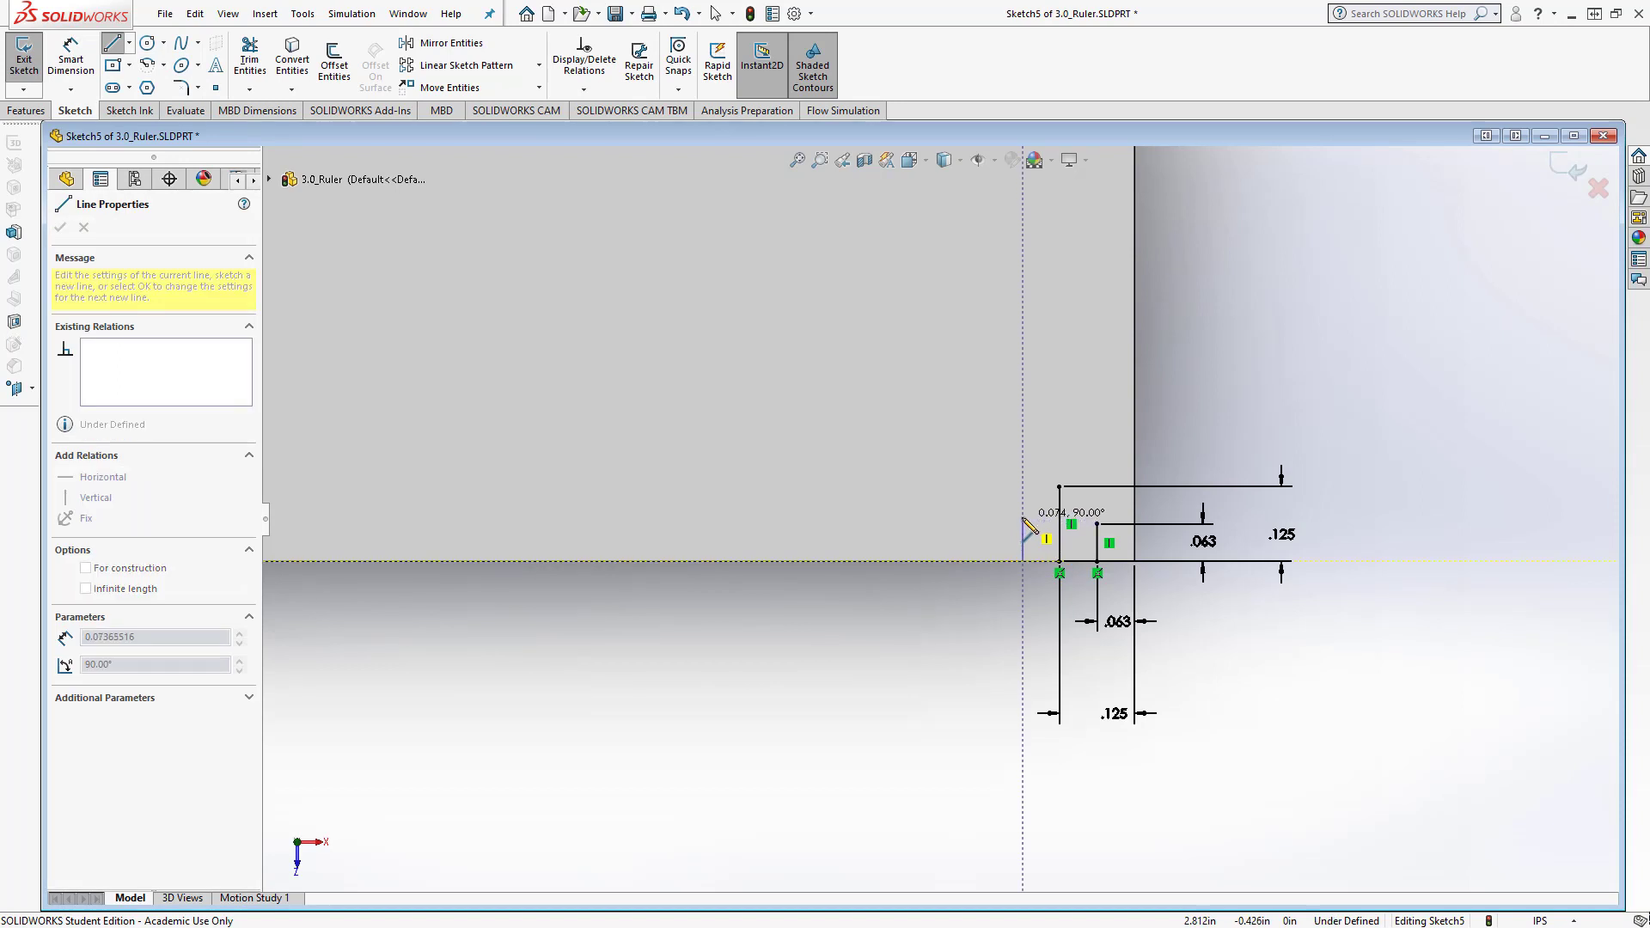
left_click(1023, 518)
right_click(1032, 523)
left_click(1053, 526)
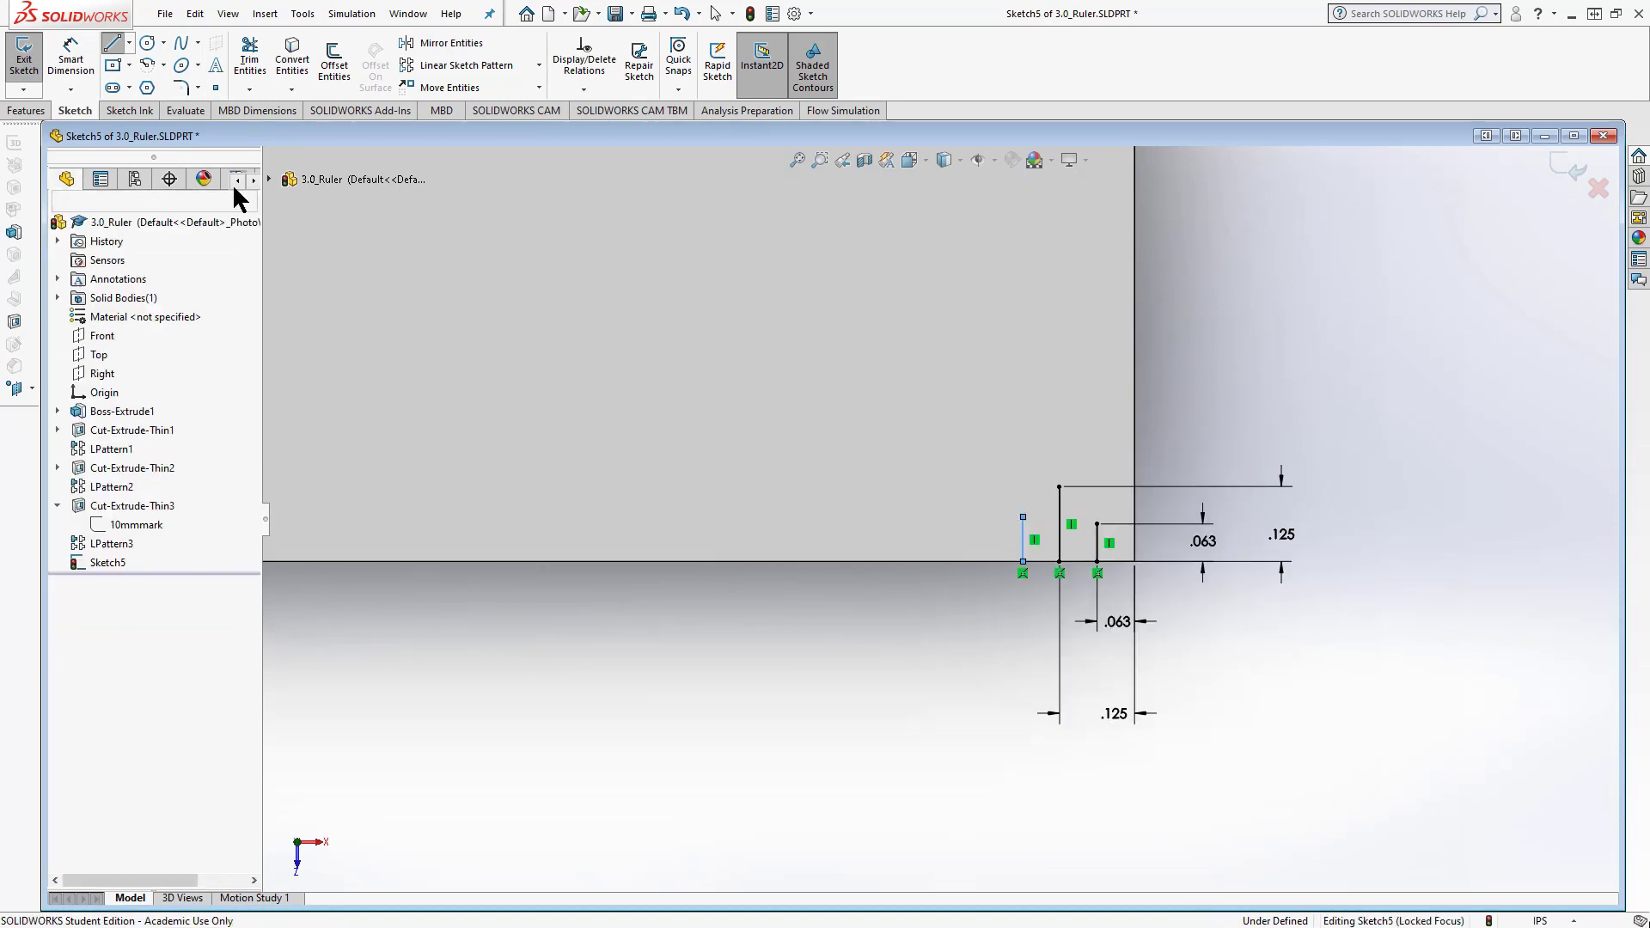
Dimension the third tick .063 in tall and 3/16 in from the ruler's end
left_click(68, 60)
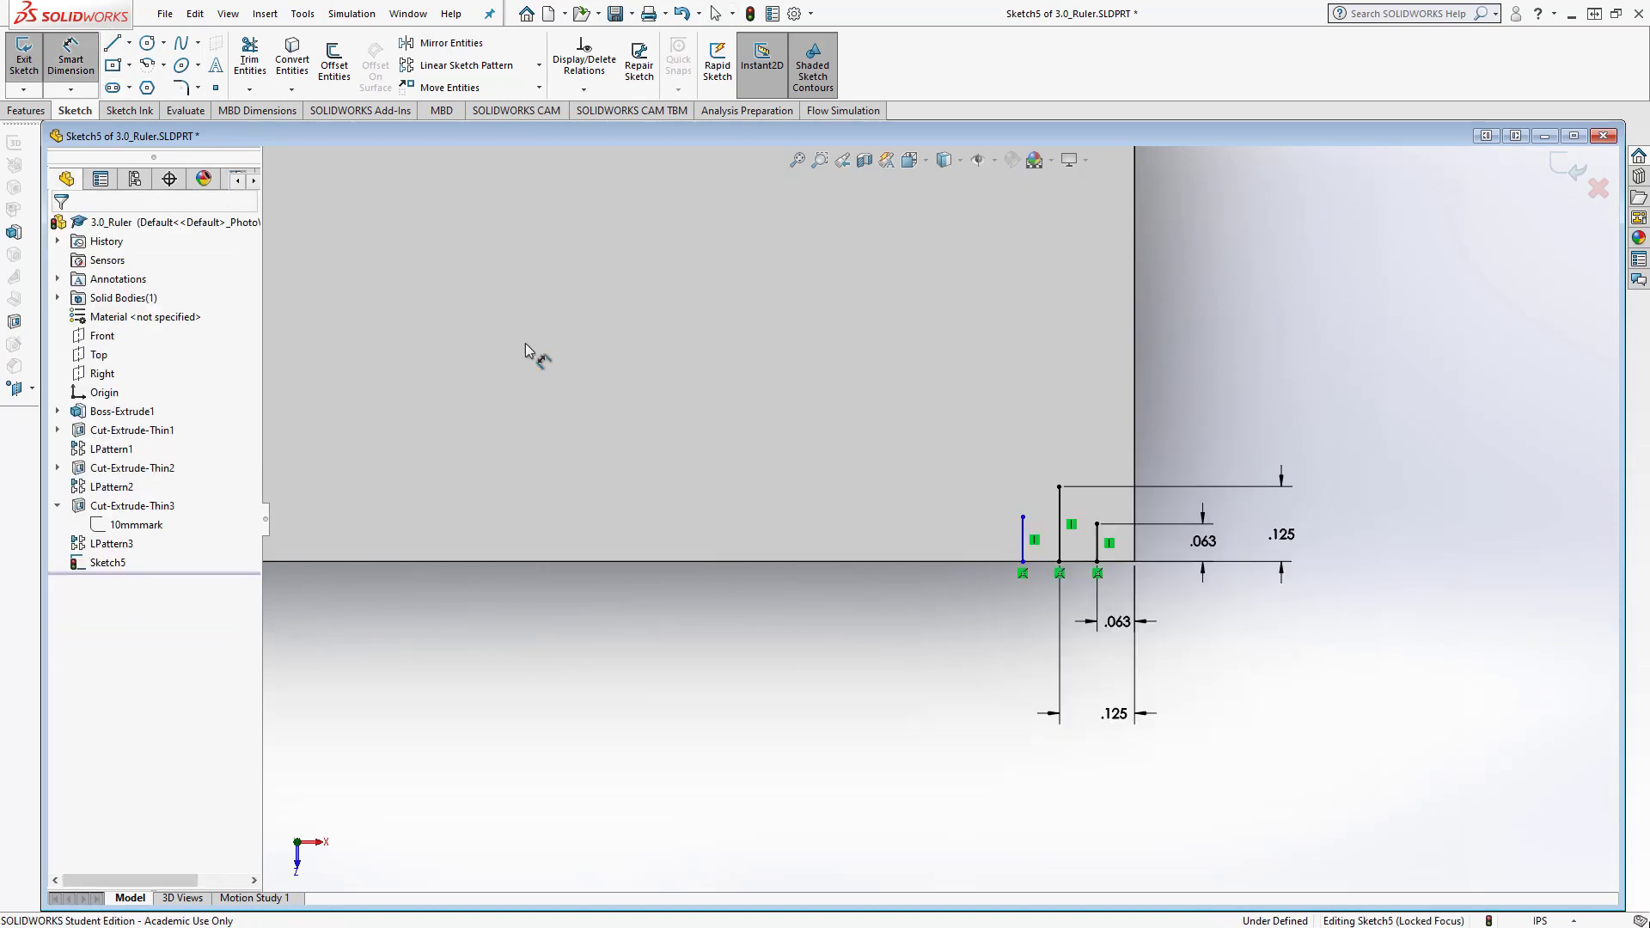
left_click(1022, 545)
left_click(1091, 546)
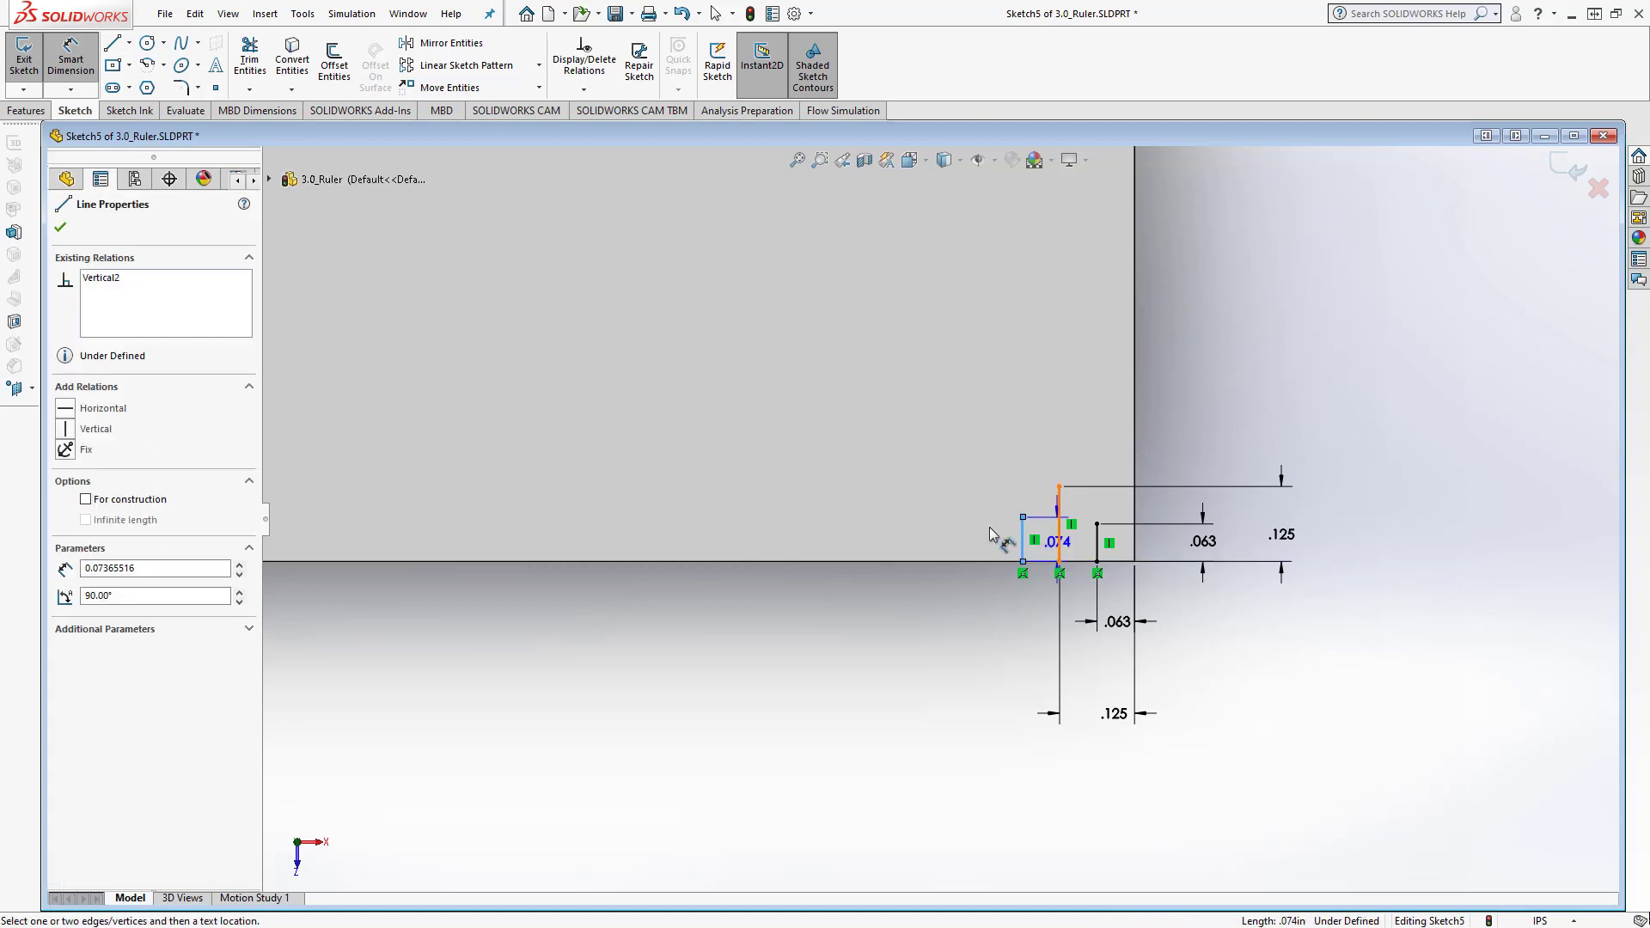
left_click(700, 550)
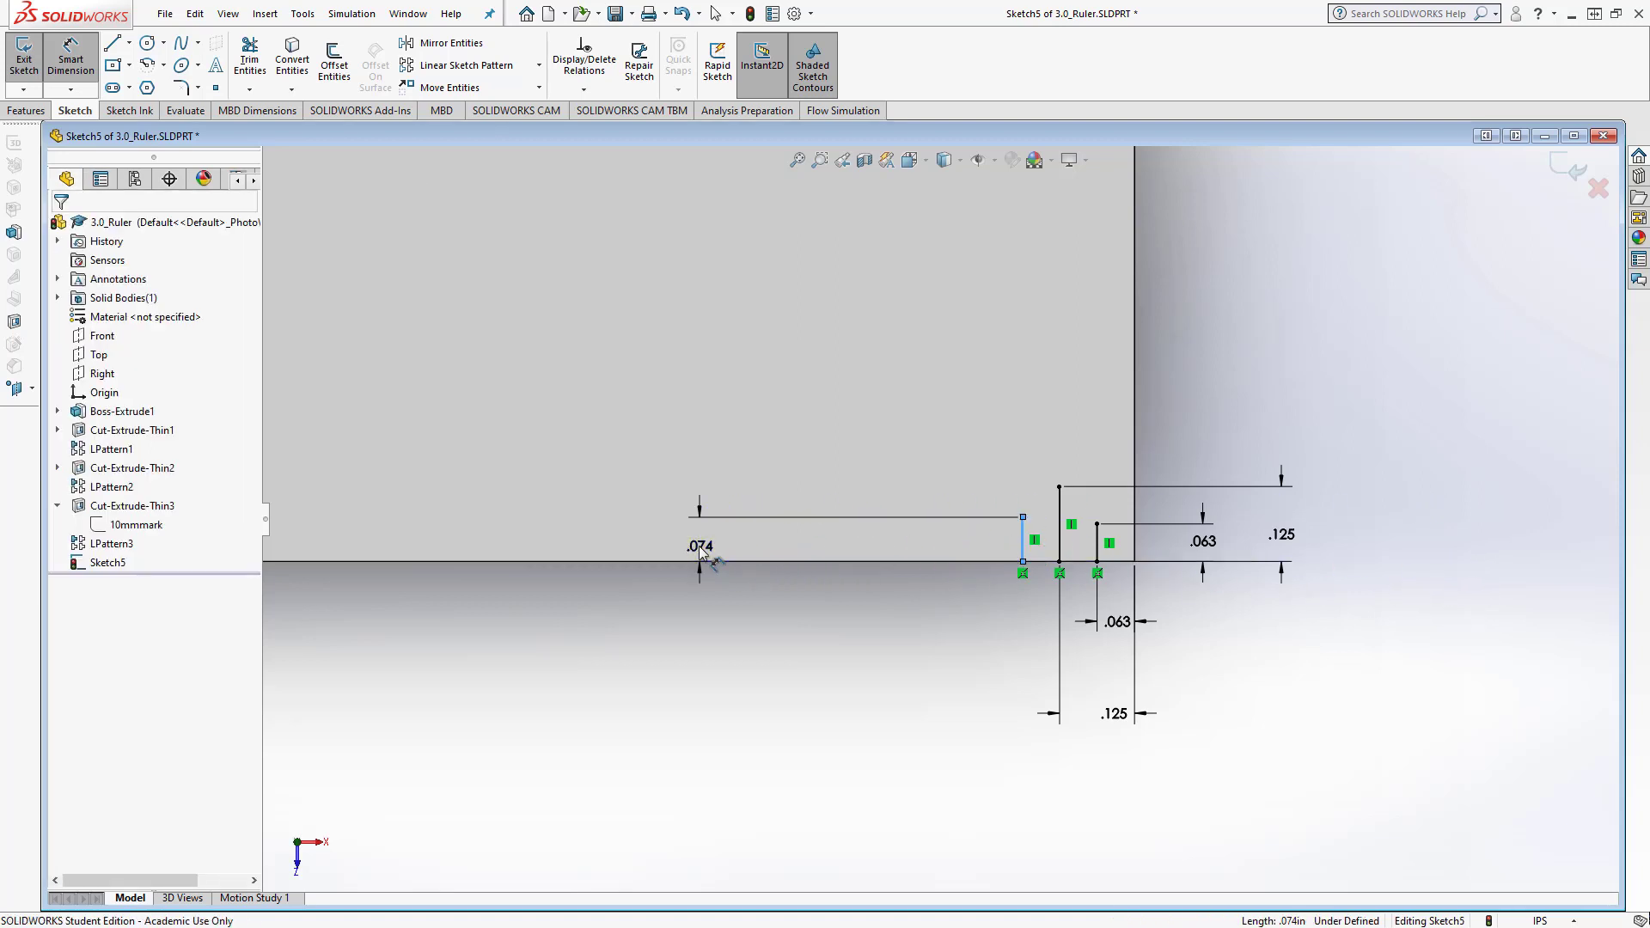
key("Return")
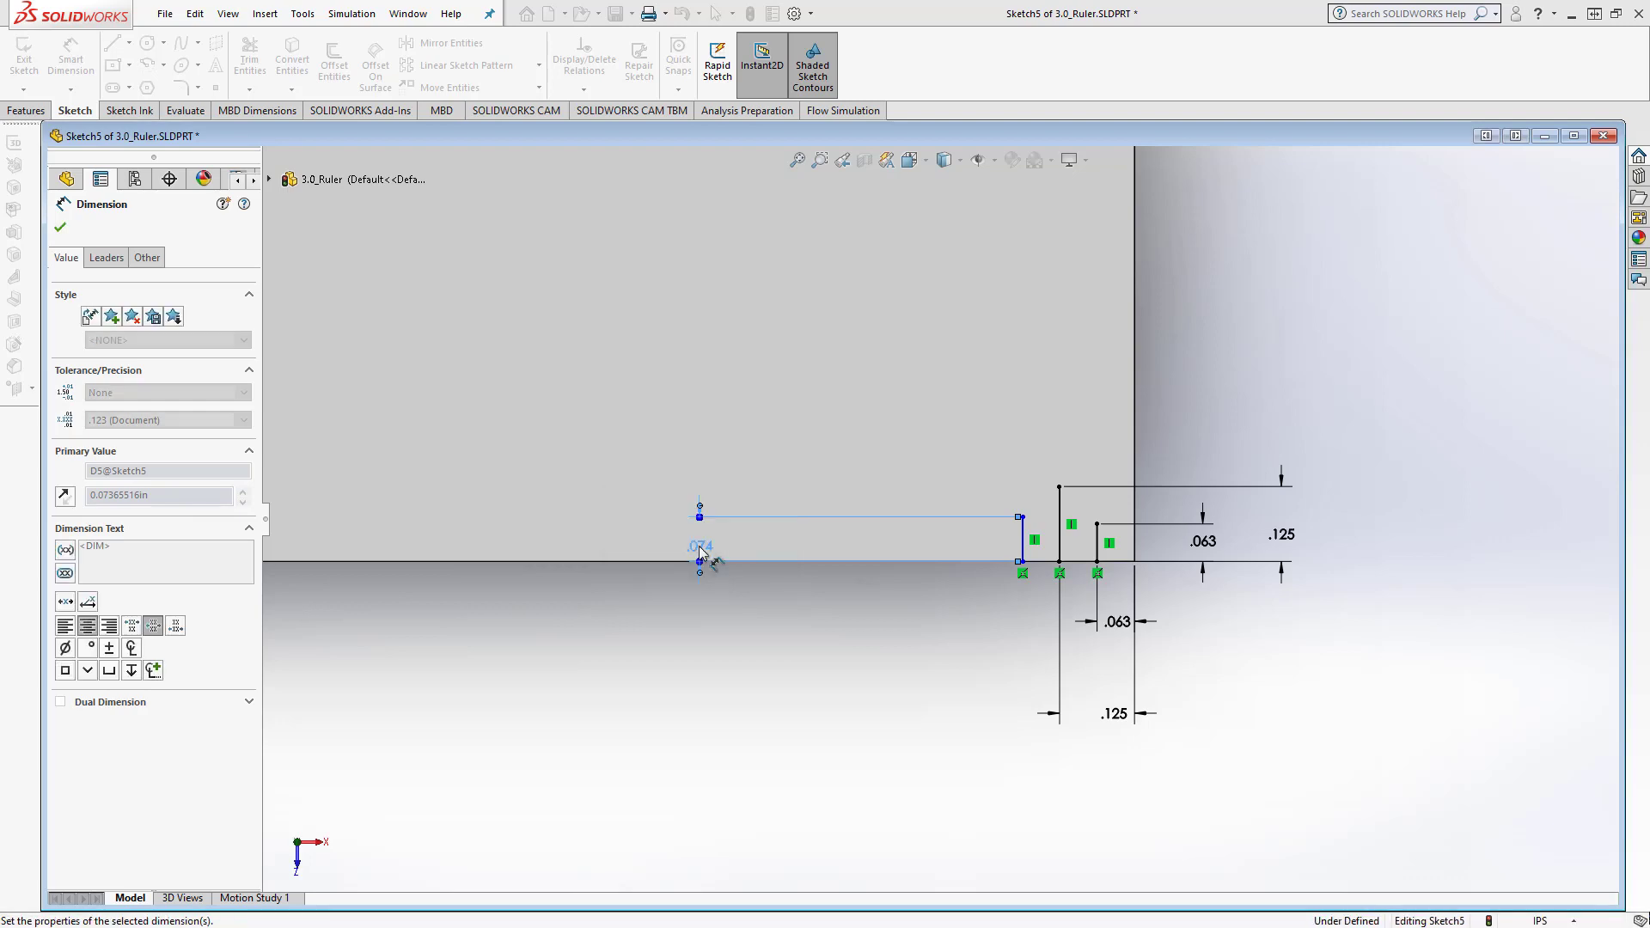
left_click(1025, 550)
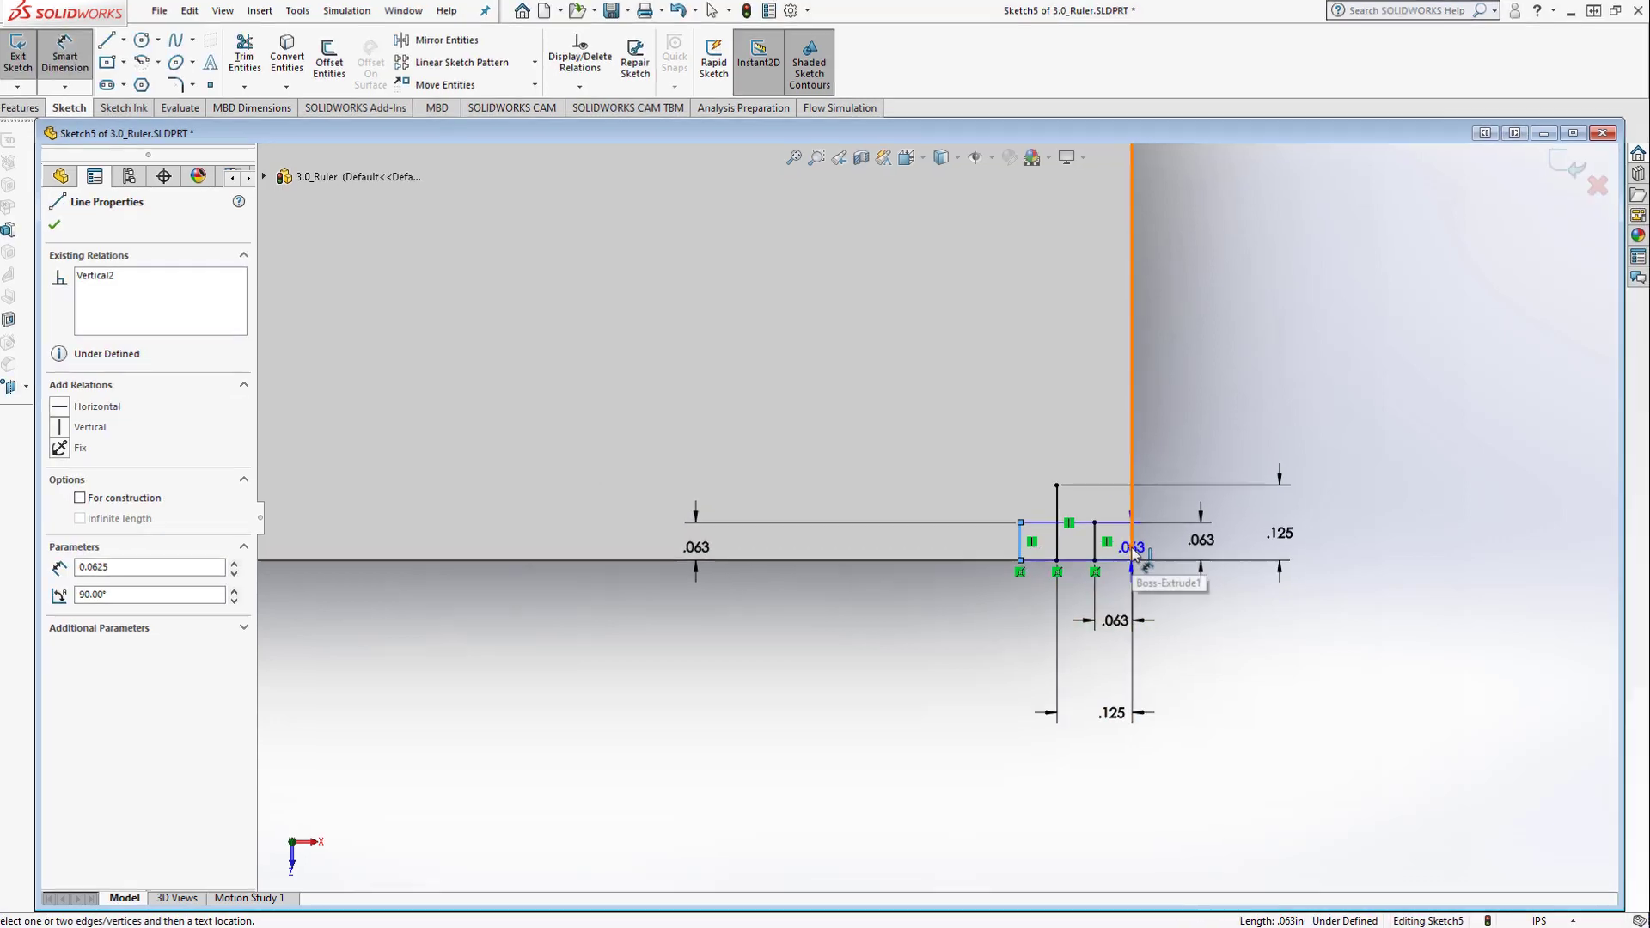
left_click(1133, 551)
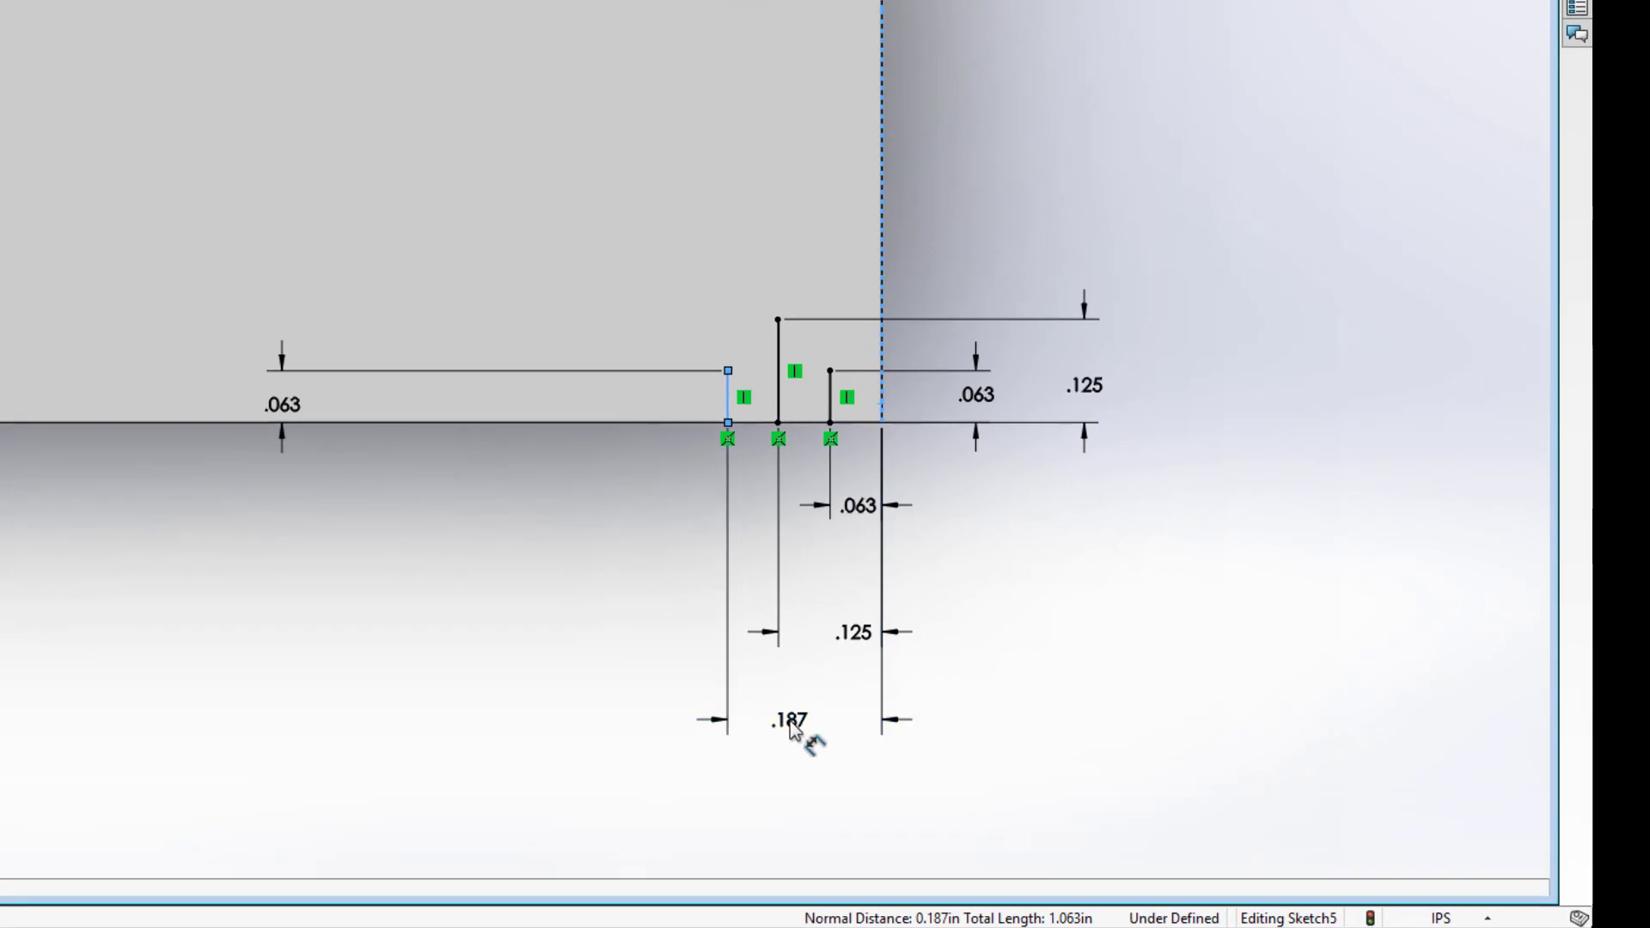
left_click(791, 726)
type("3/16")
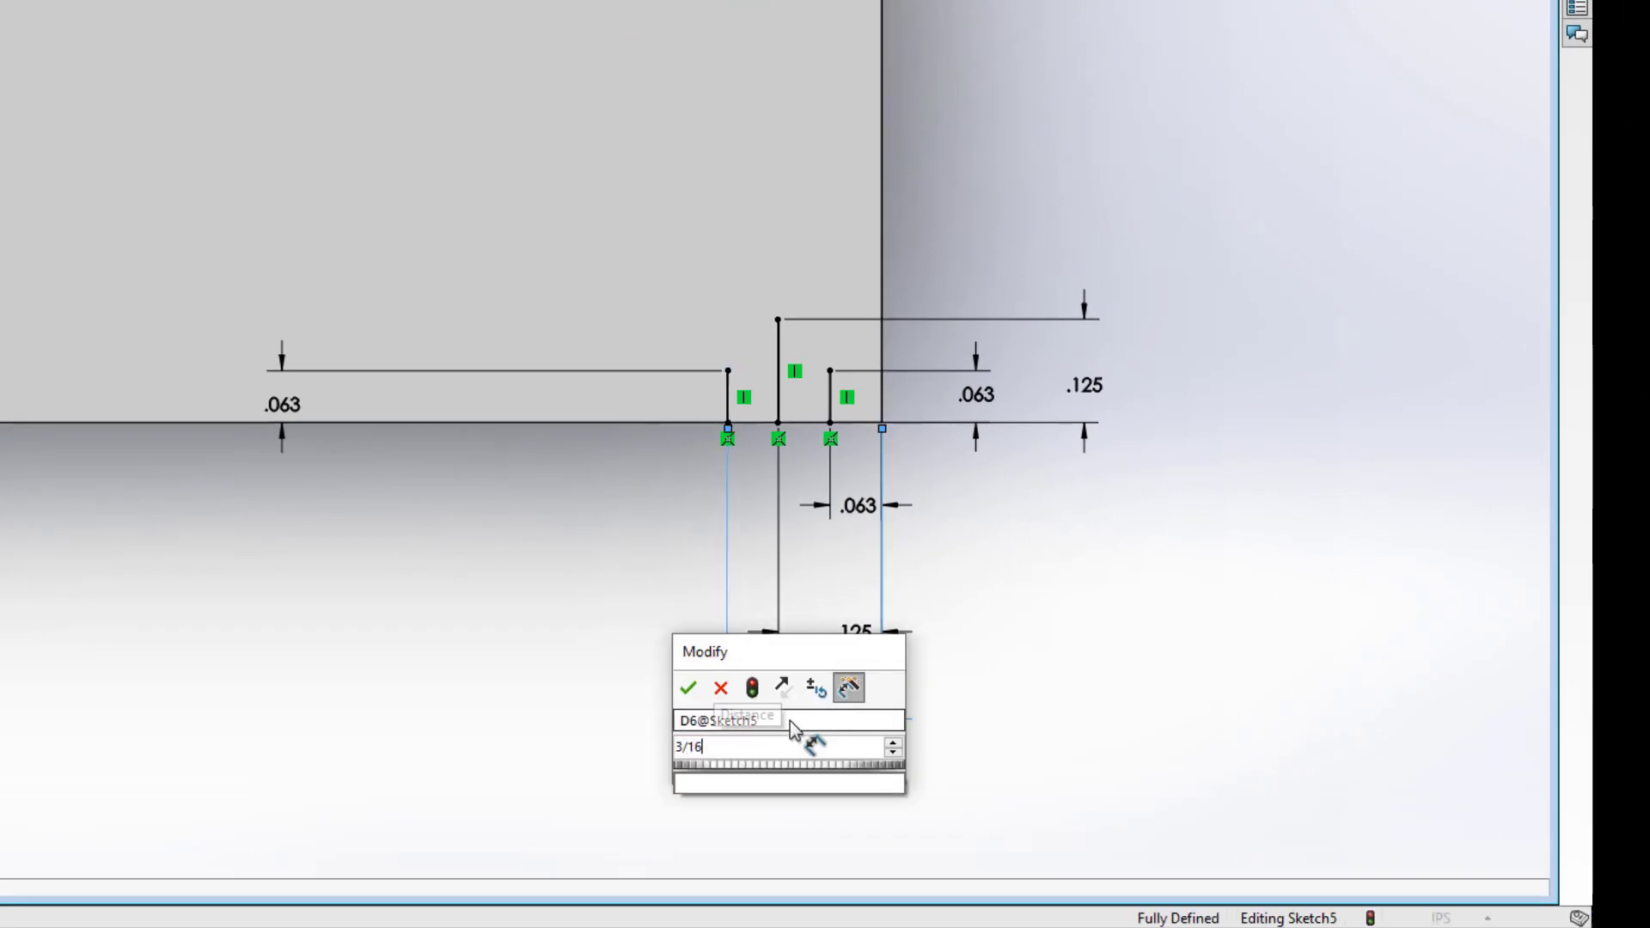
key("Return")
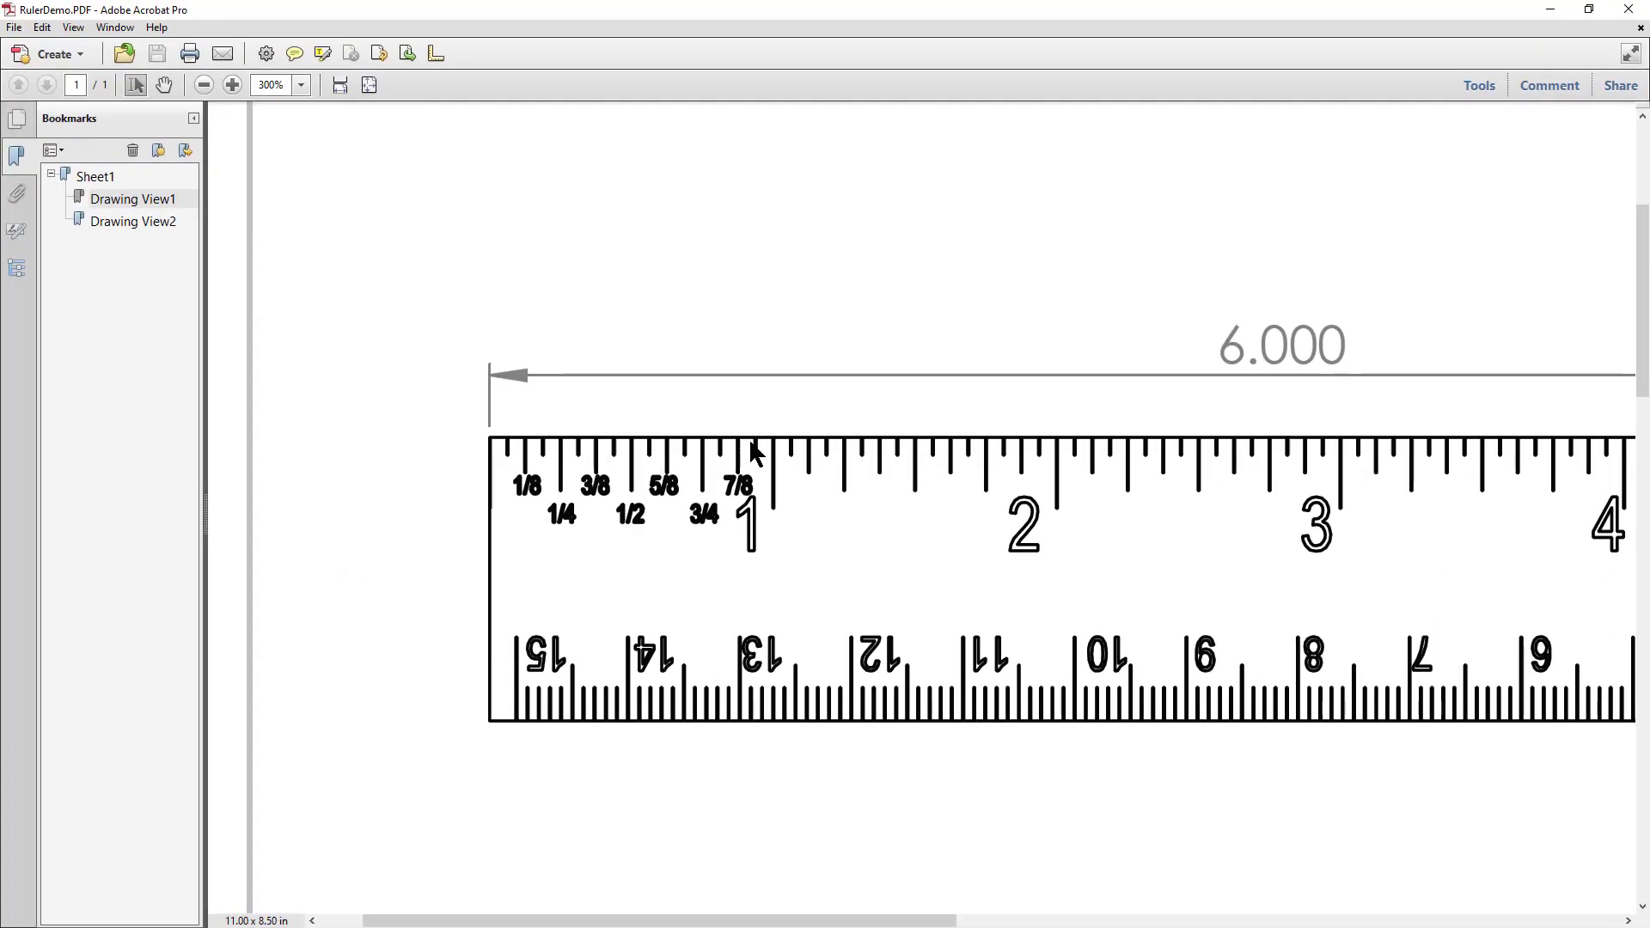
Minimize the RulerDemo PDF reference drawing to return to SOLIDWORKS
left_click(1551, 16)
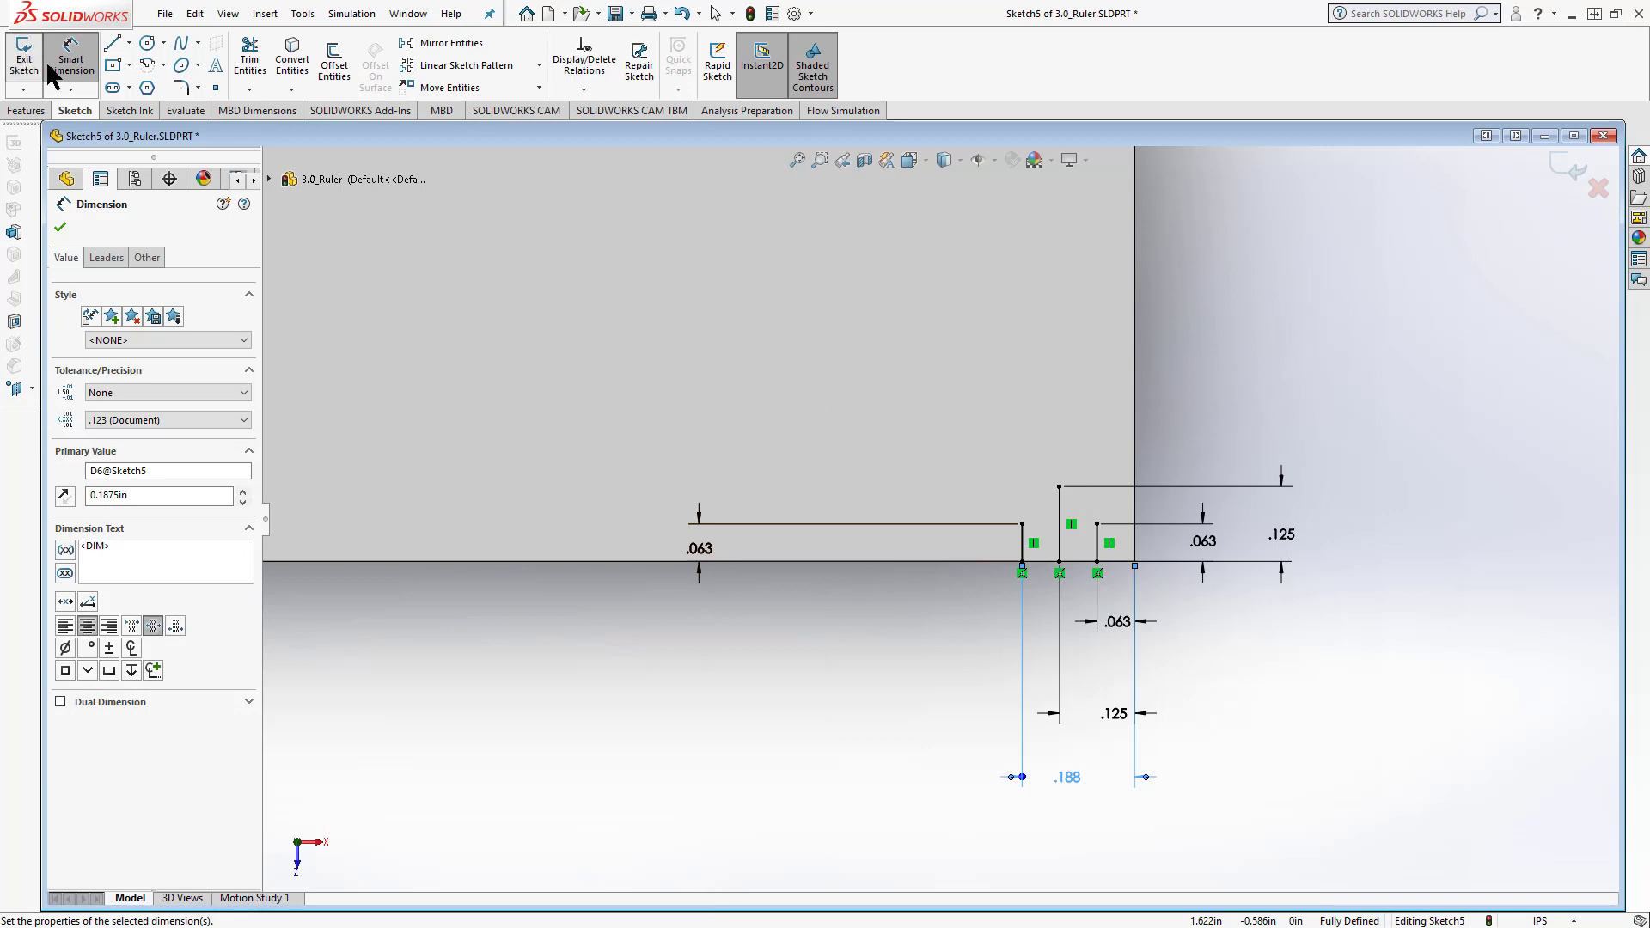
Start an Extruded Cut on the tick sketch with a .3mm depth
left_click(24, 110)
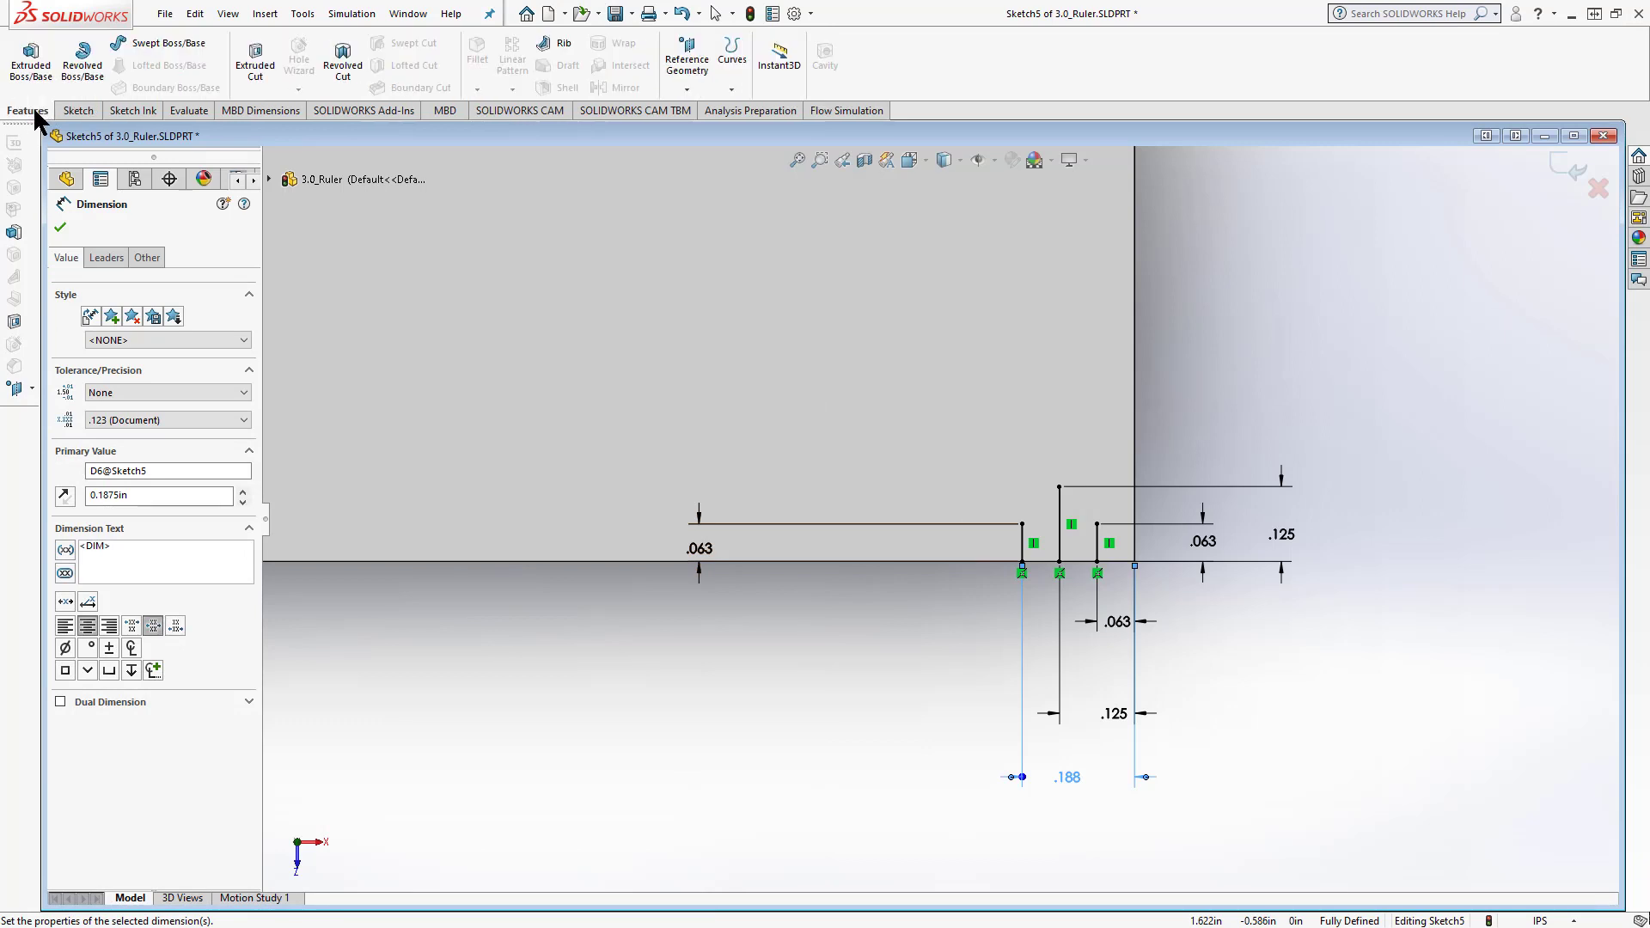
left_click(255, 63)
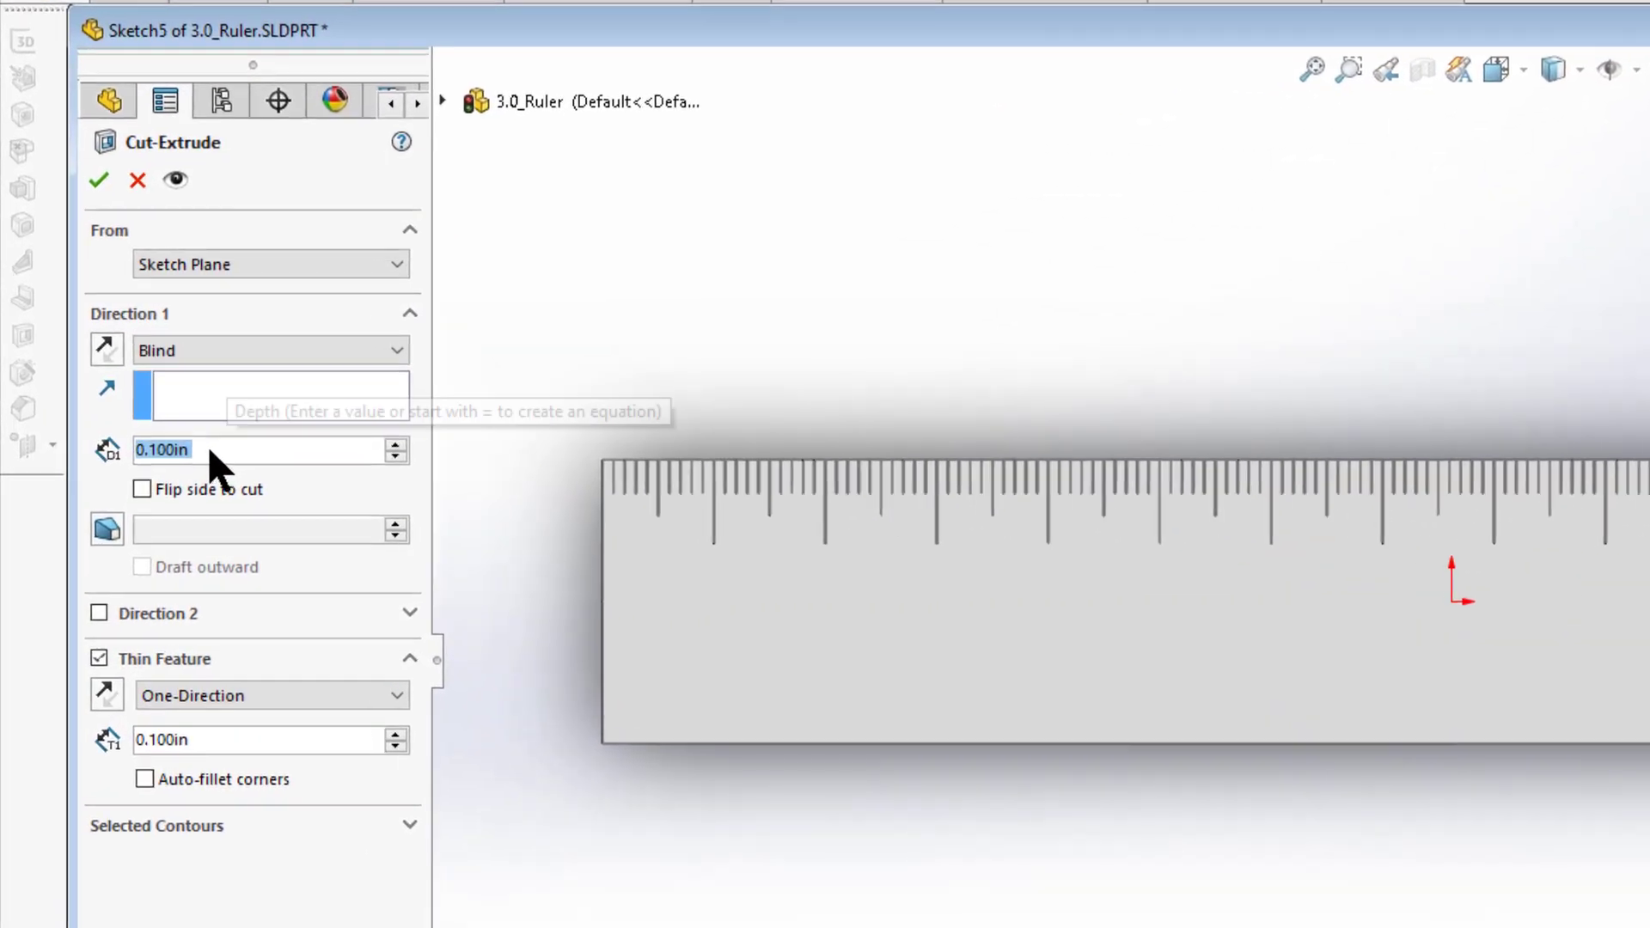
left_click(122, 395)
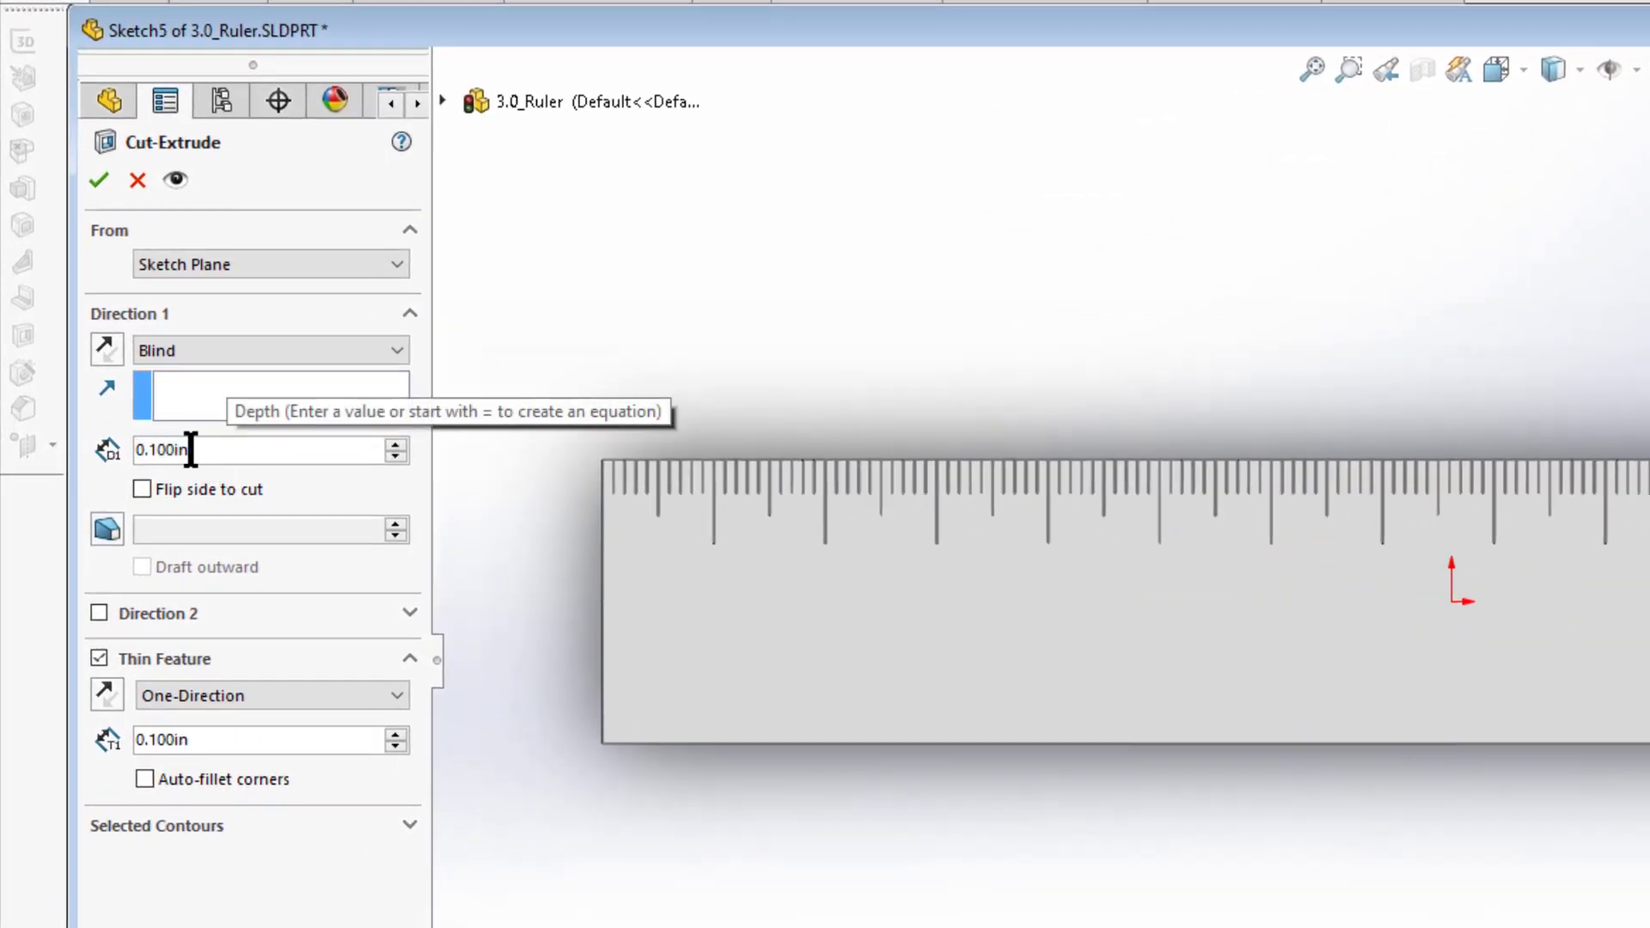
double_click(209, 451)
type(".")
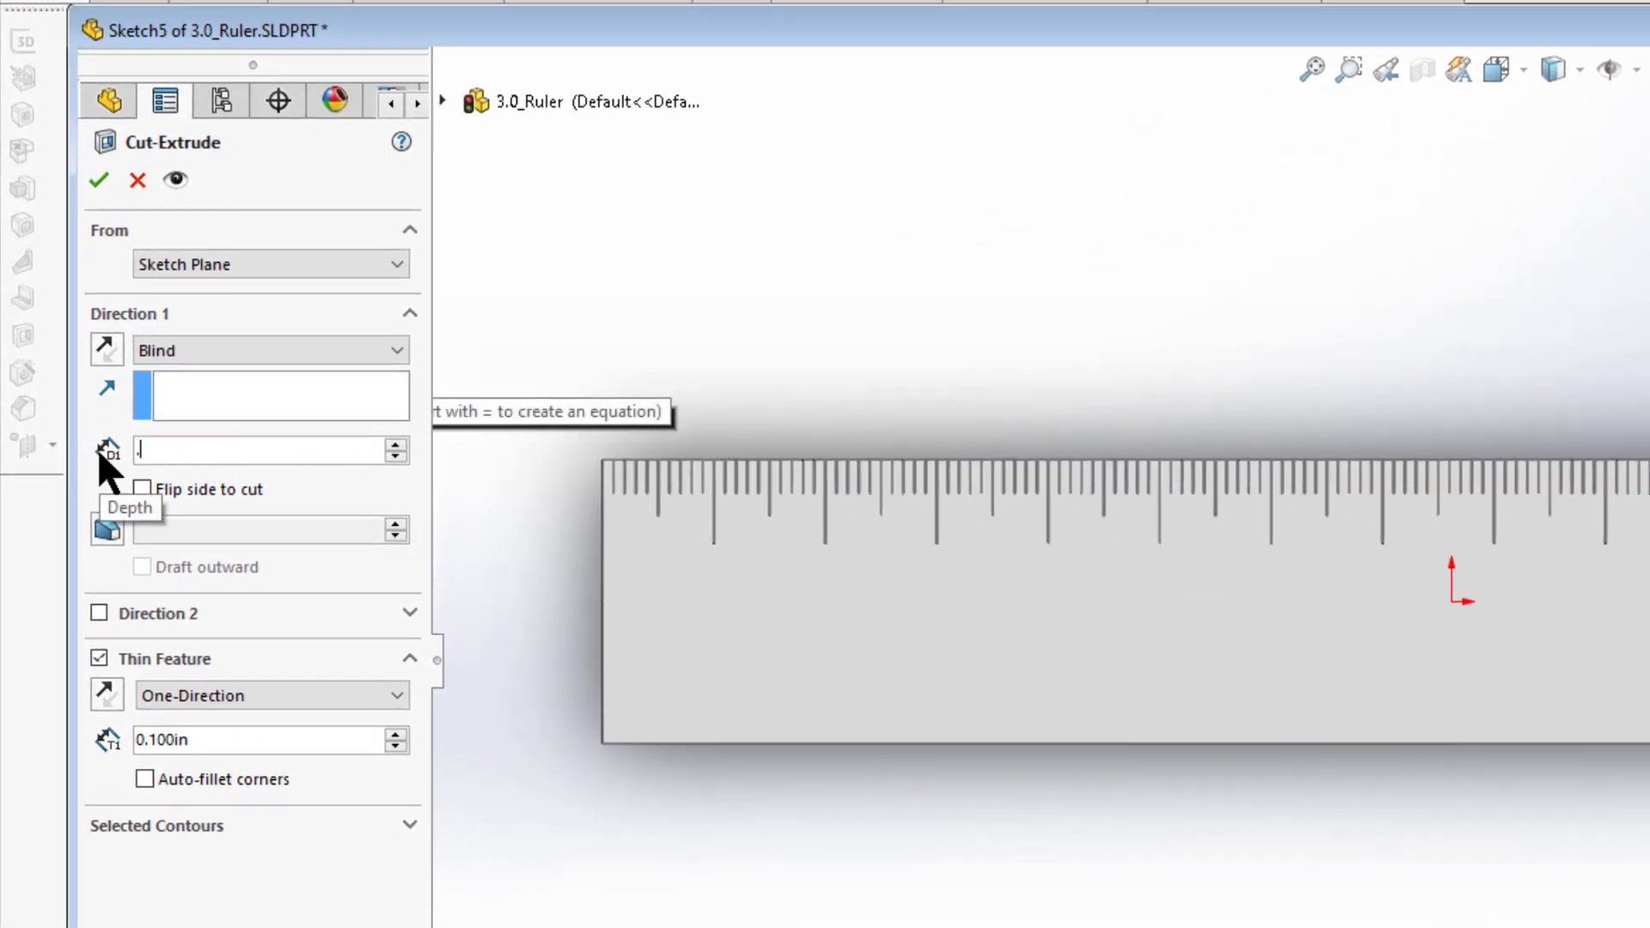
type("3mm")
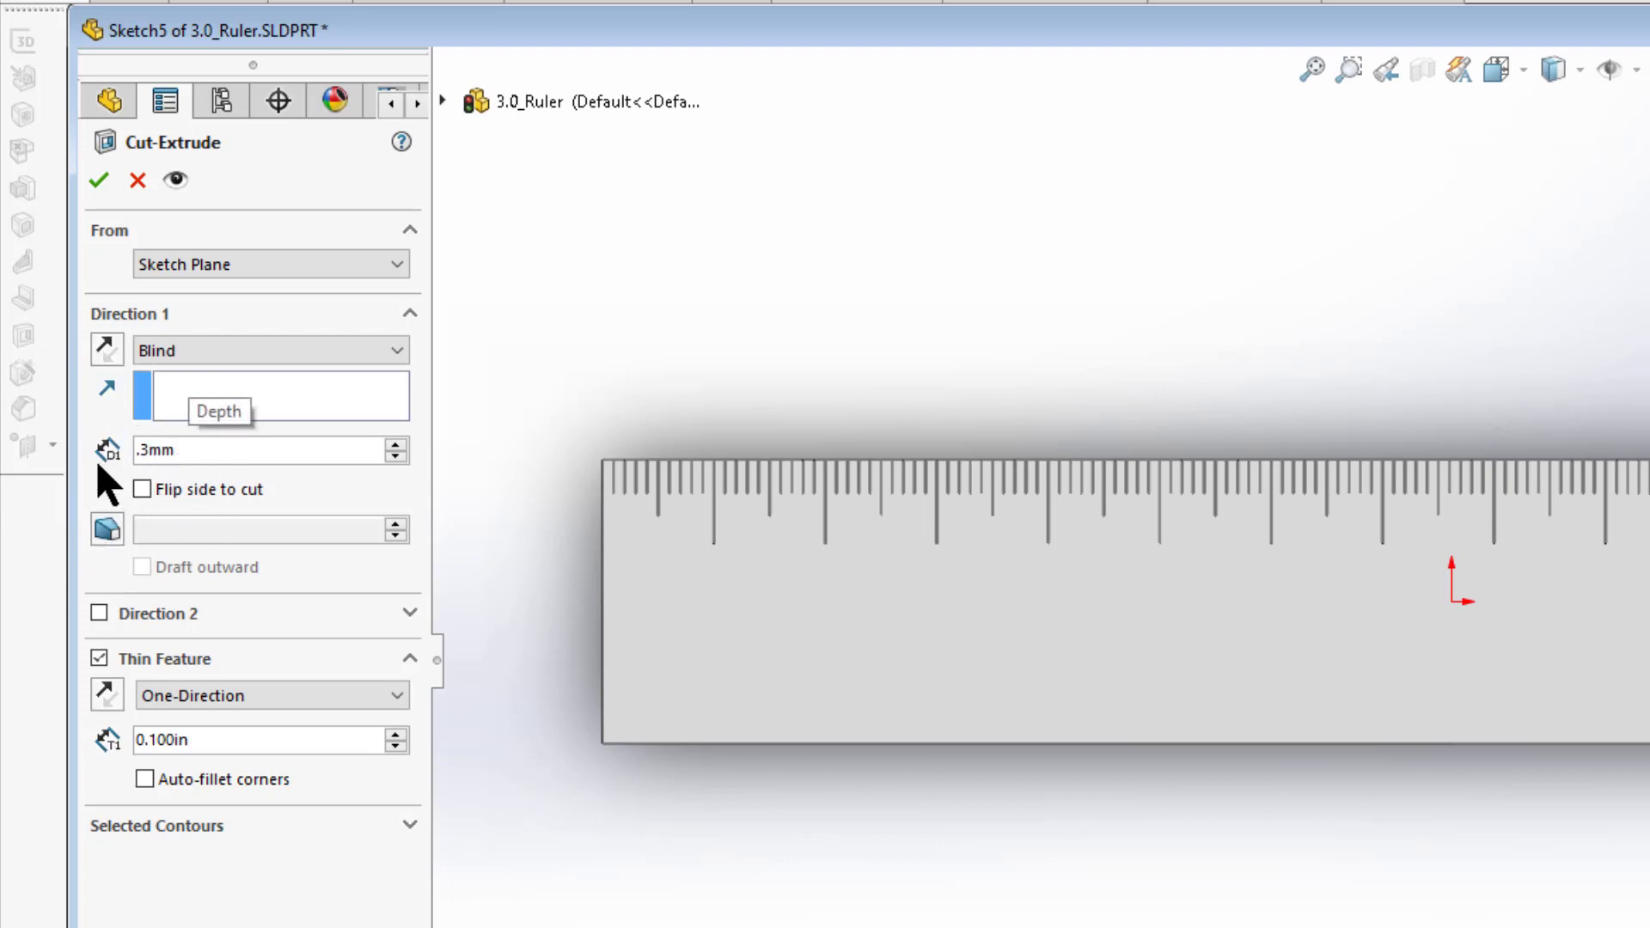
key("Tab")
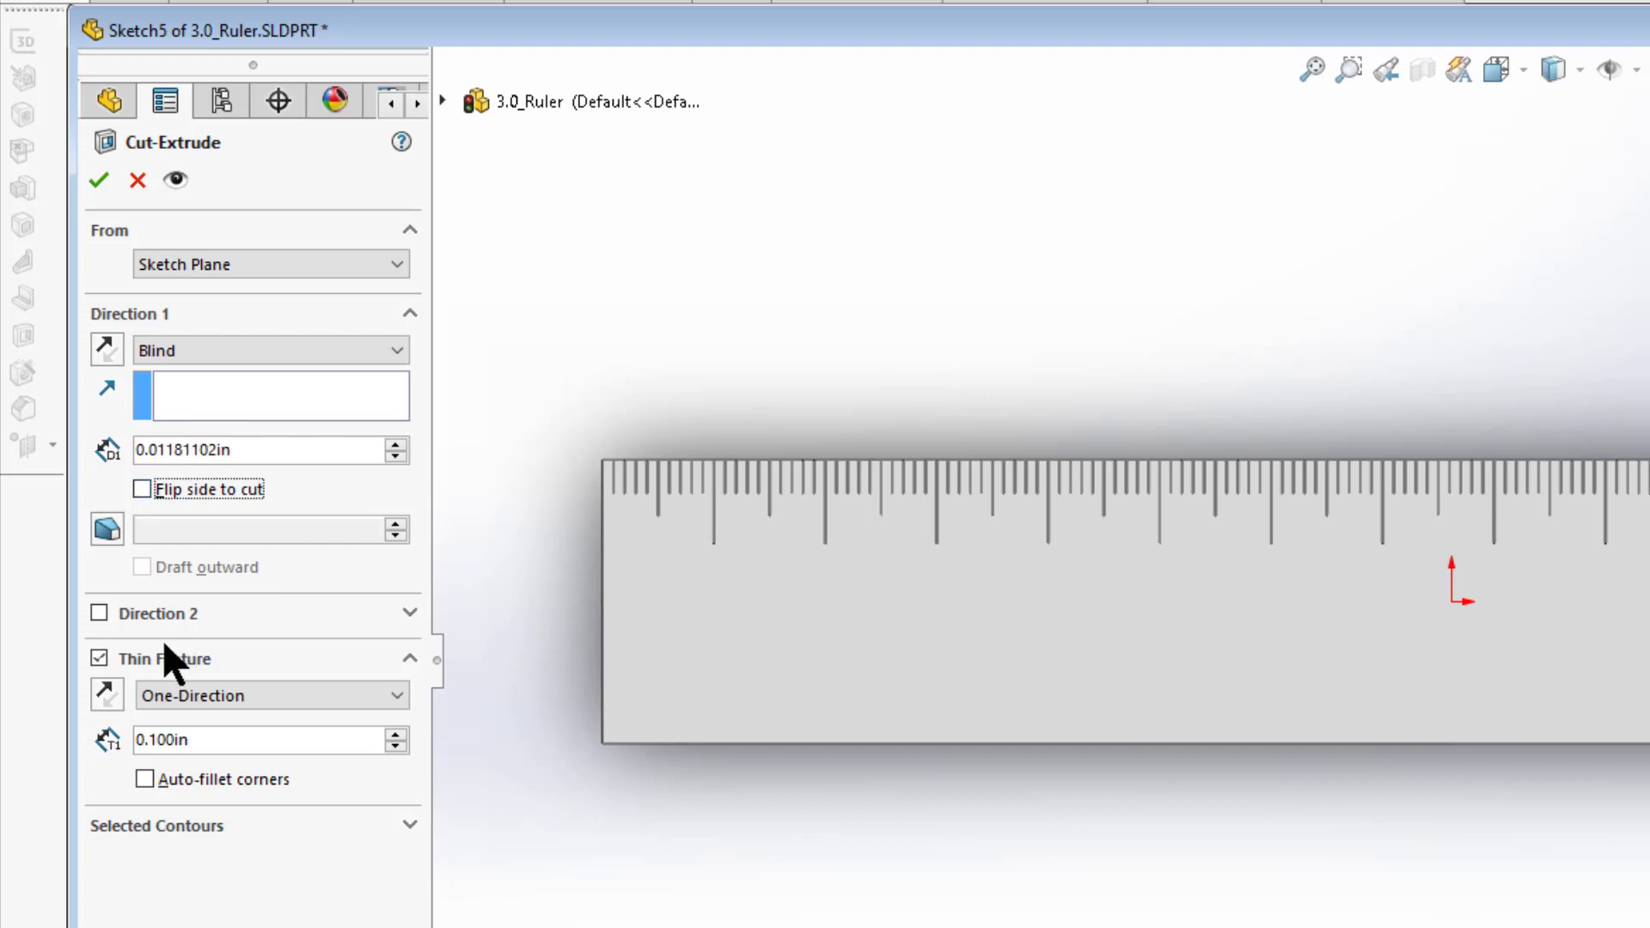
Make the cut a Mid-Plane thin feature .1mm thick
left_click(99, 659)
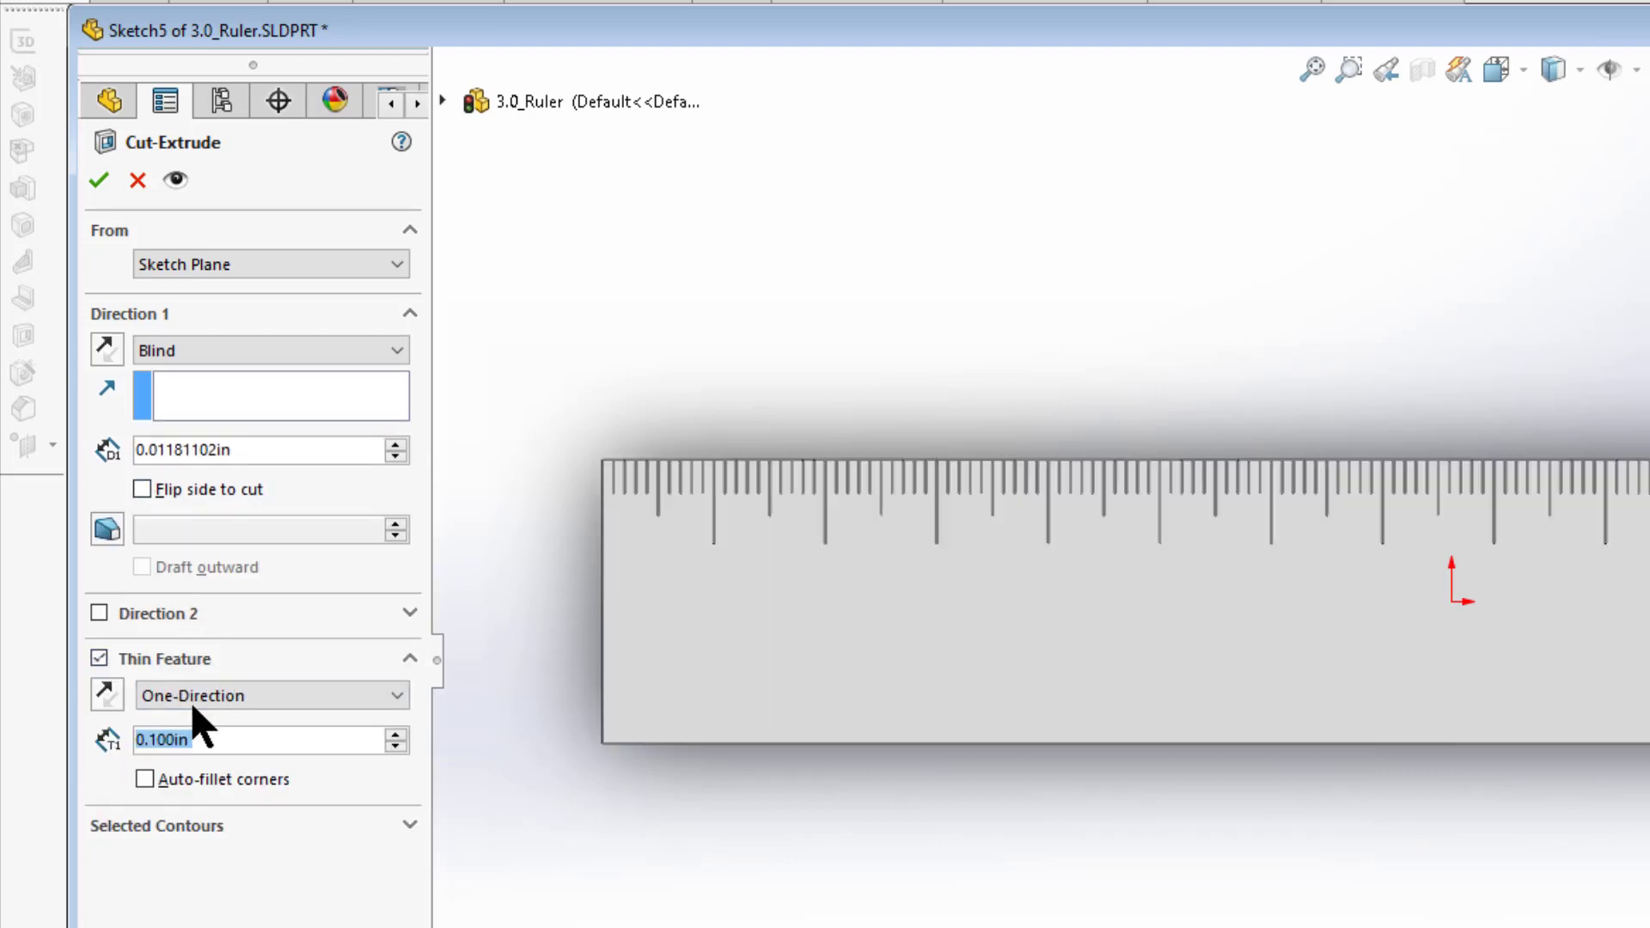
left_click(195, 701)
left_click(185, 741)
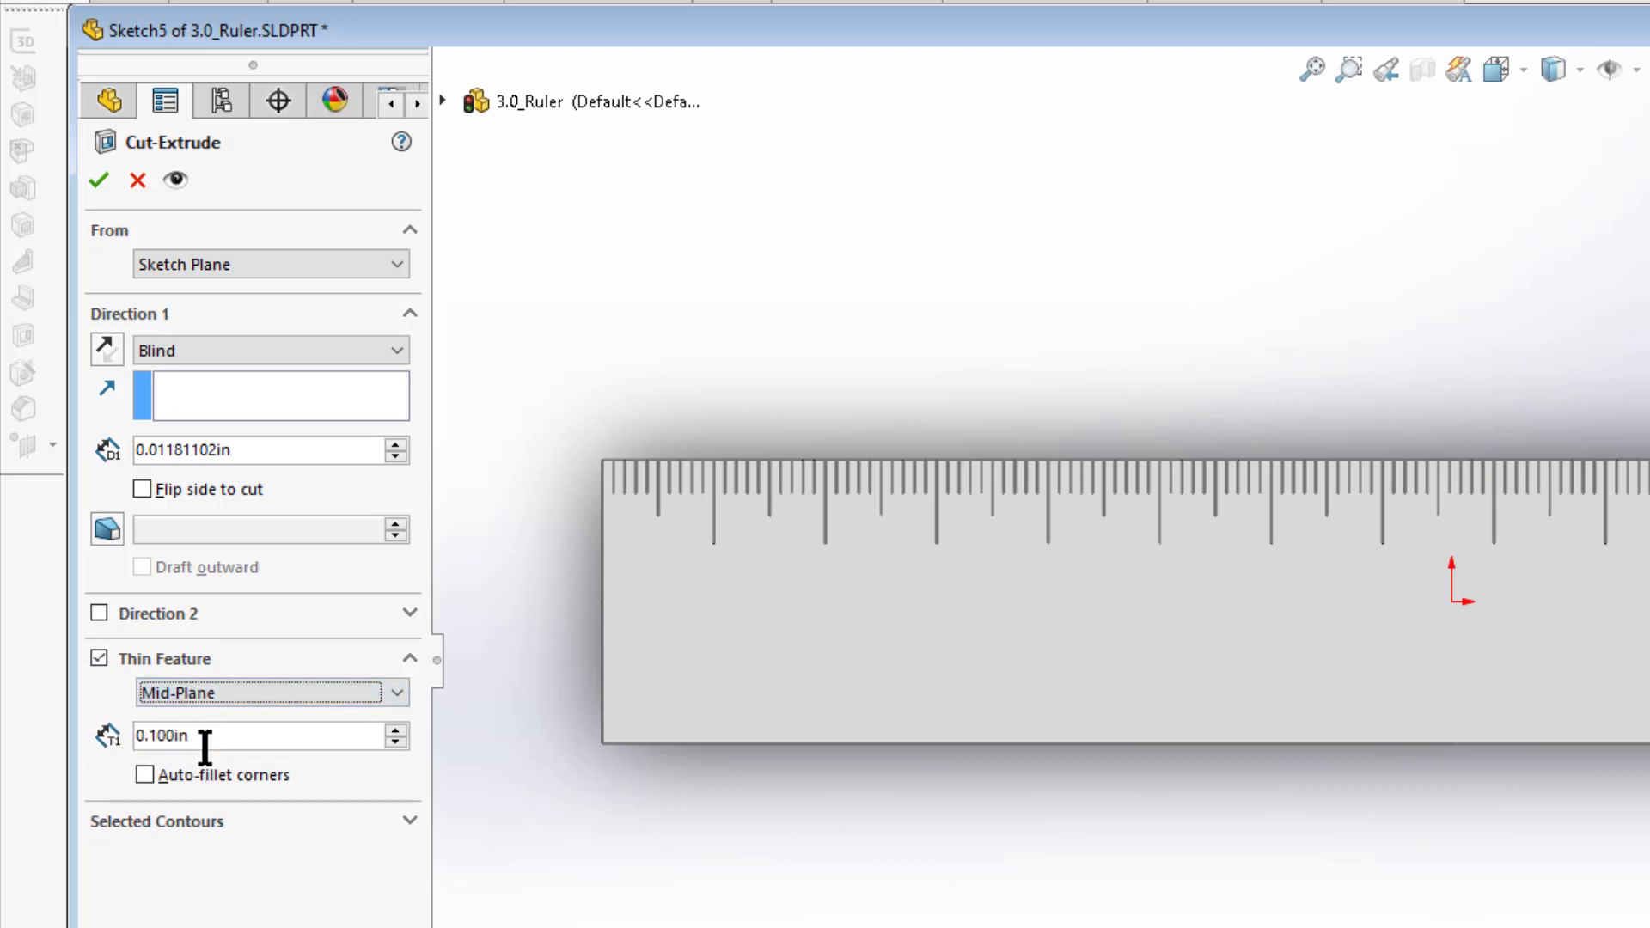
left_click(205, 742)
type(".1")
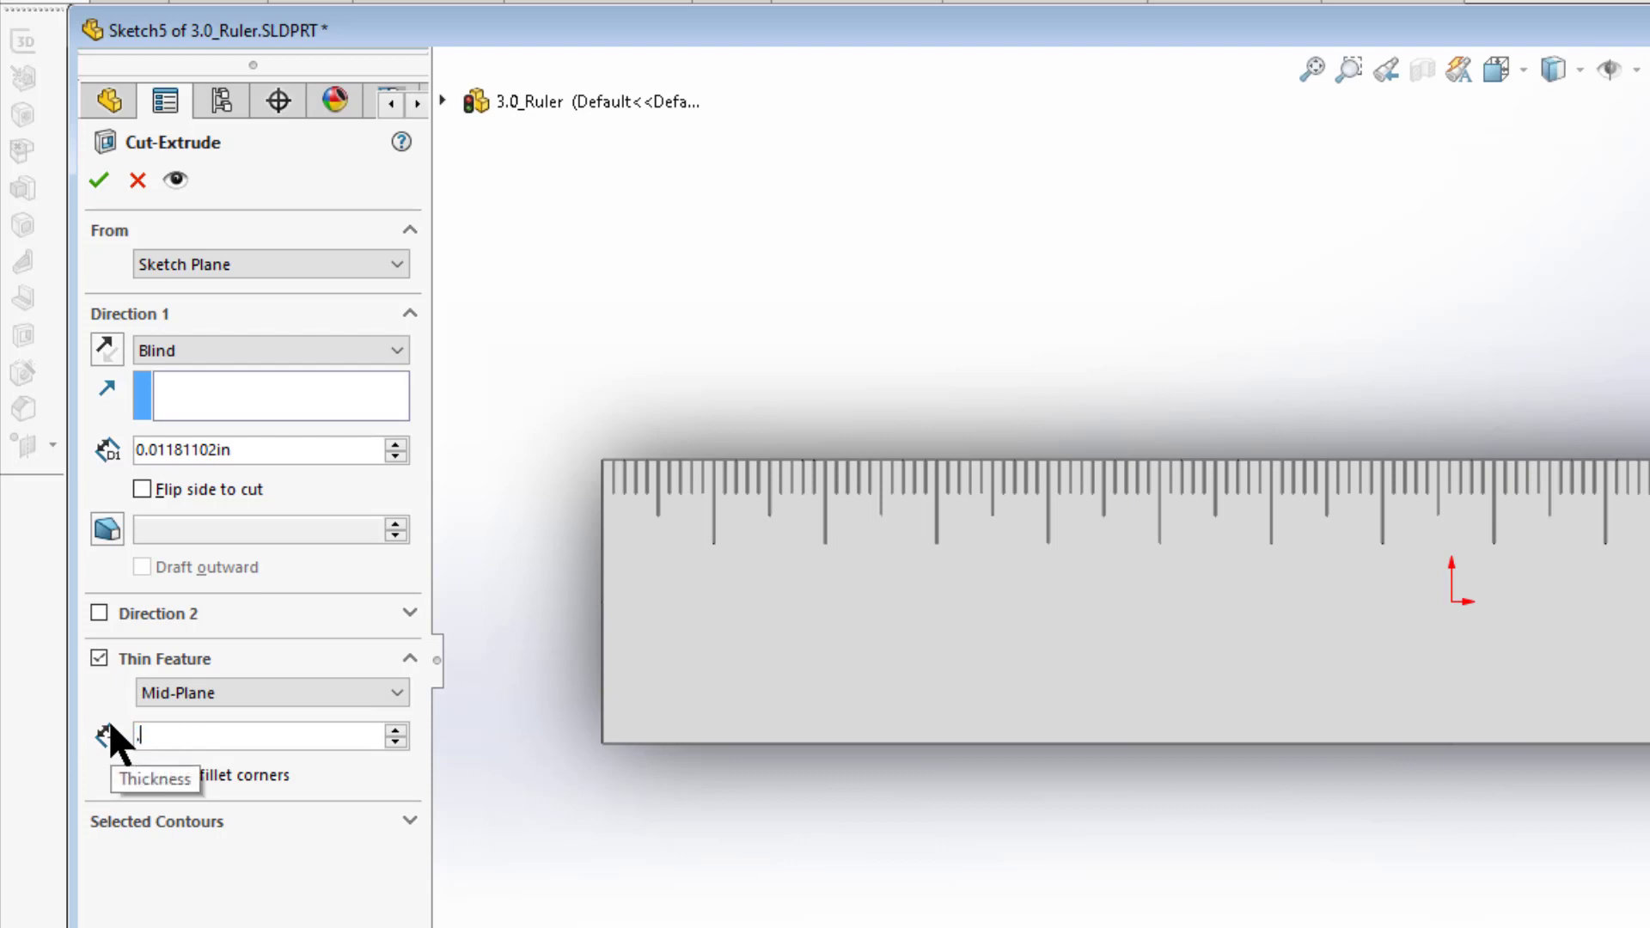
type("mm")
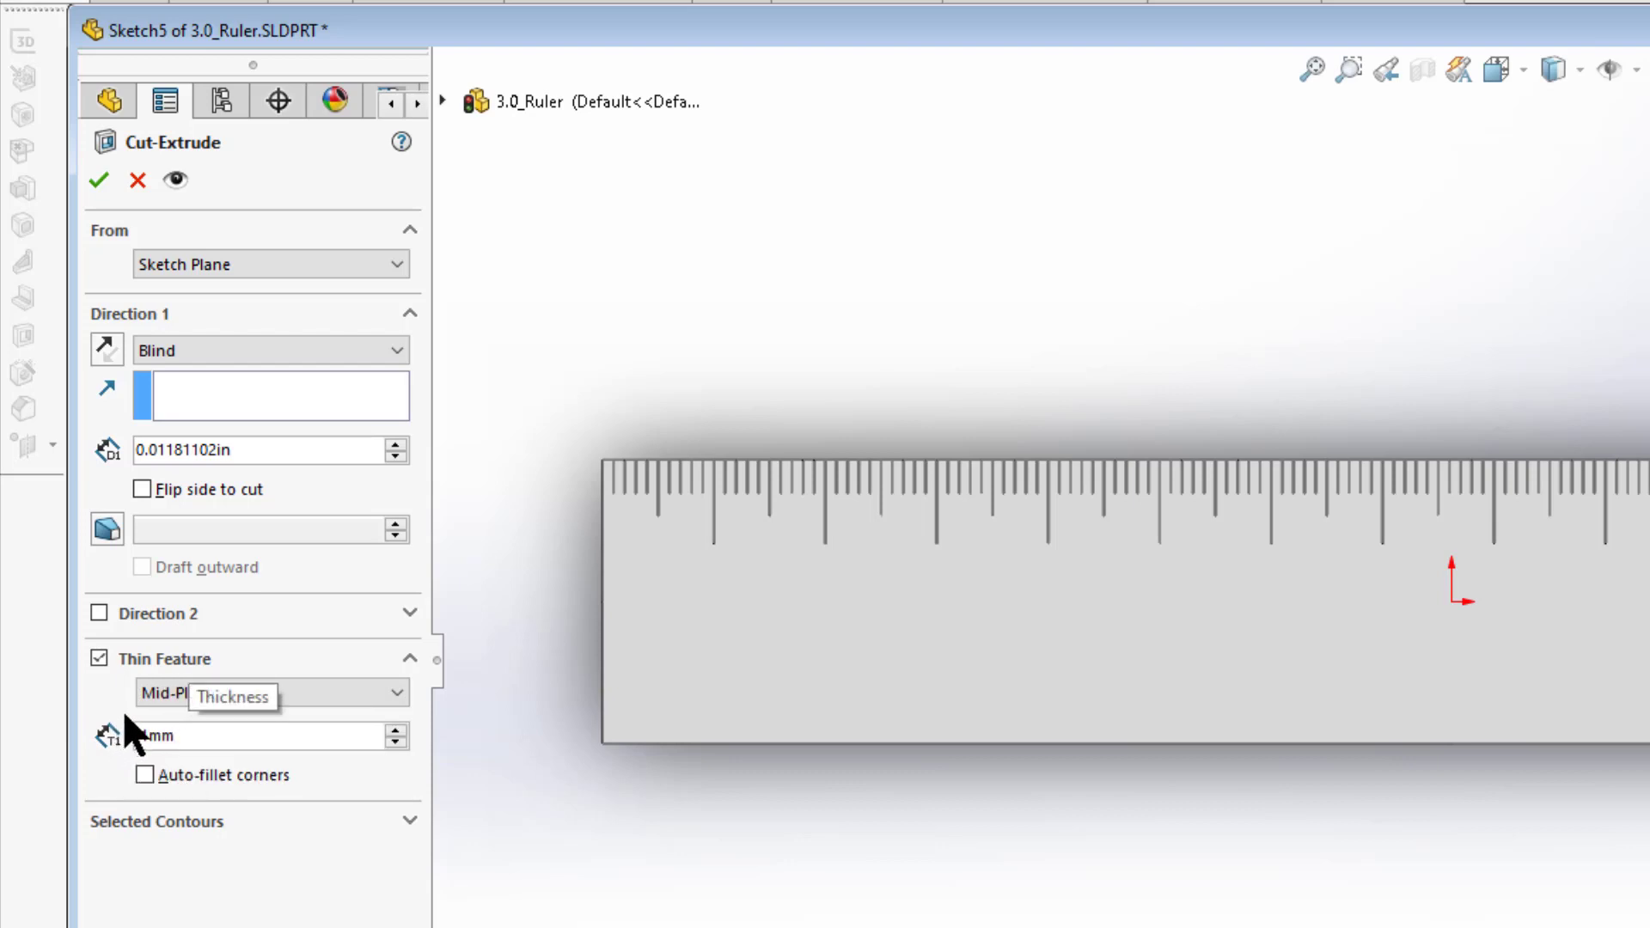
key("Tab")
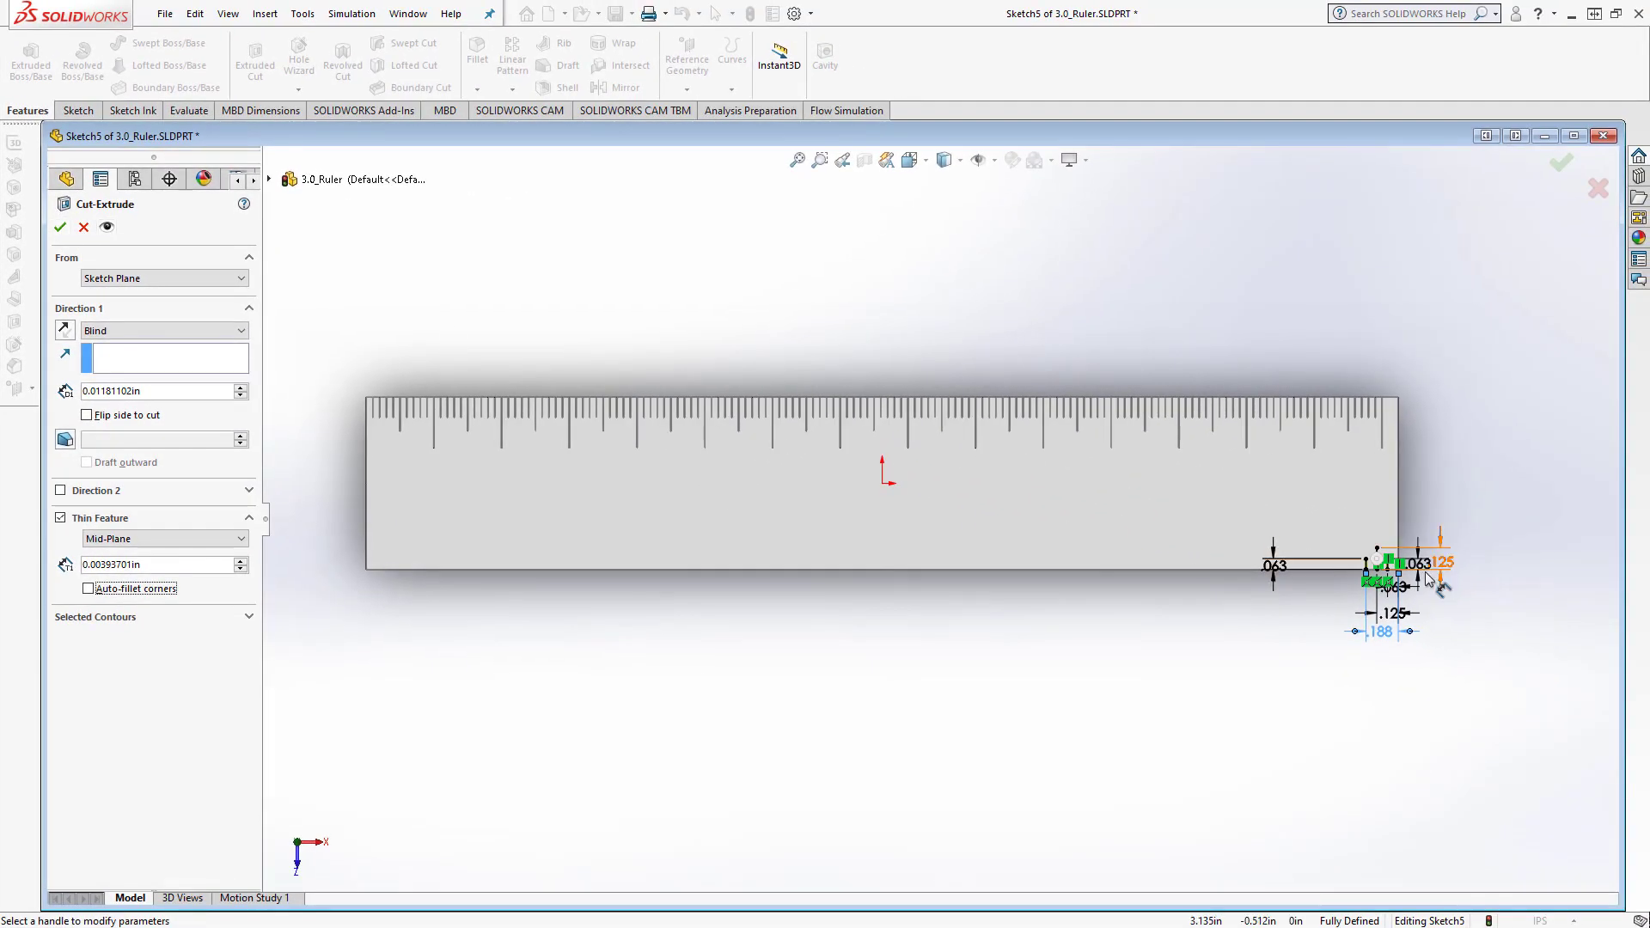
scroll(1649, 741, "down", 2)
scroll(1372, 568, "down", 4)
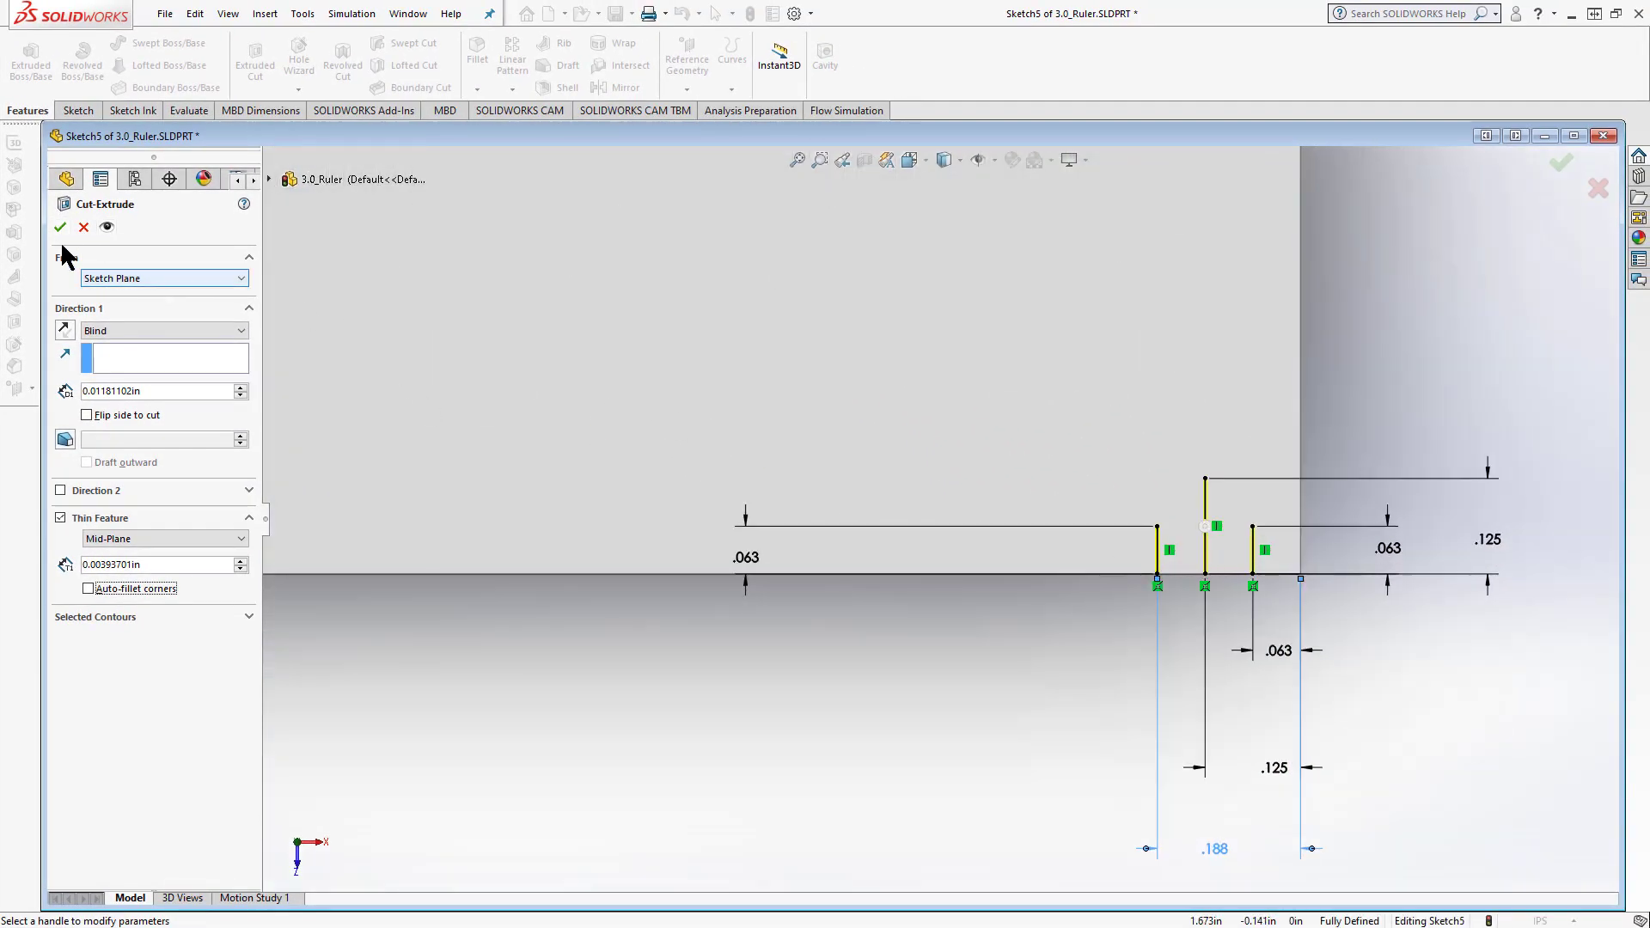
Accept the cut as Cut-Extrude-Thin4 and zoom out to check the three ticks
left_click(60, 227)
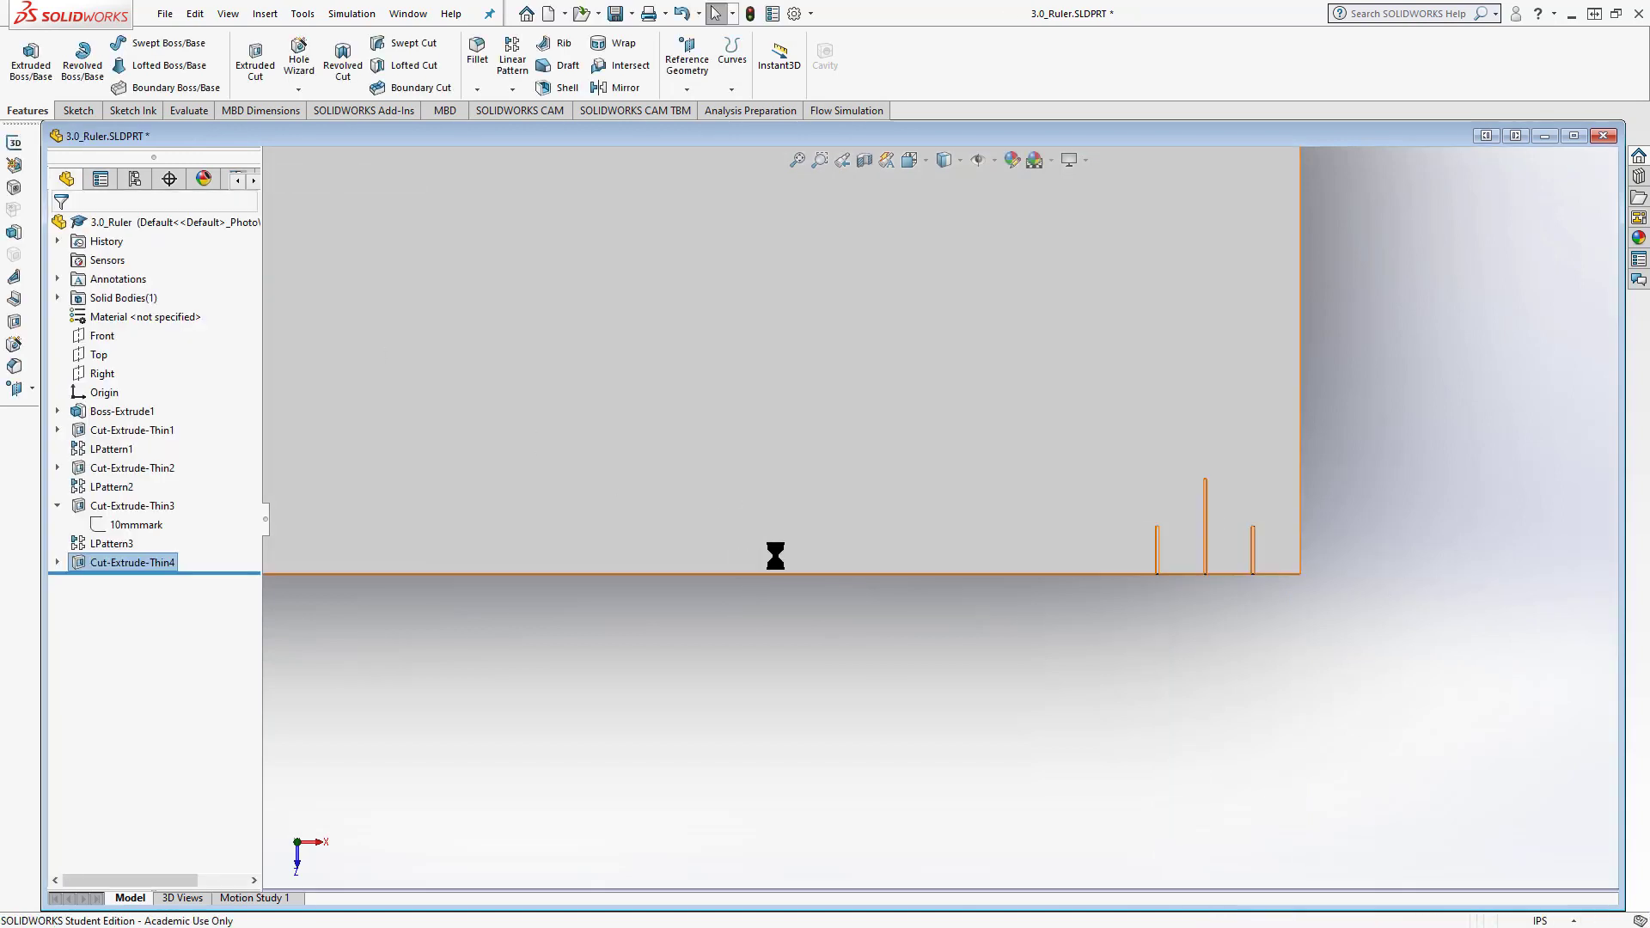
scroll(919, 601, "up", 2)
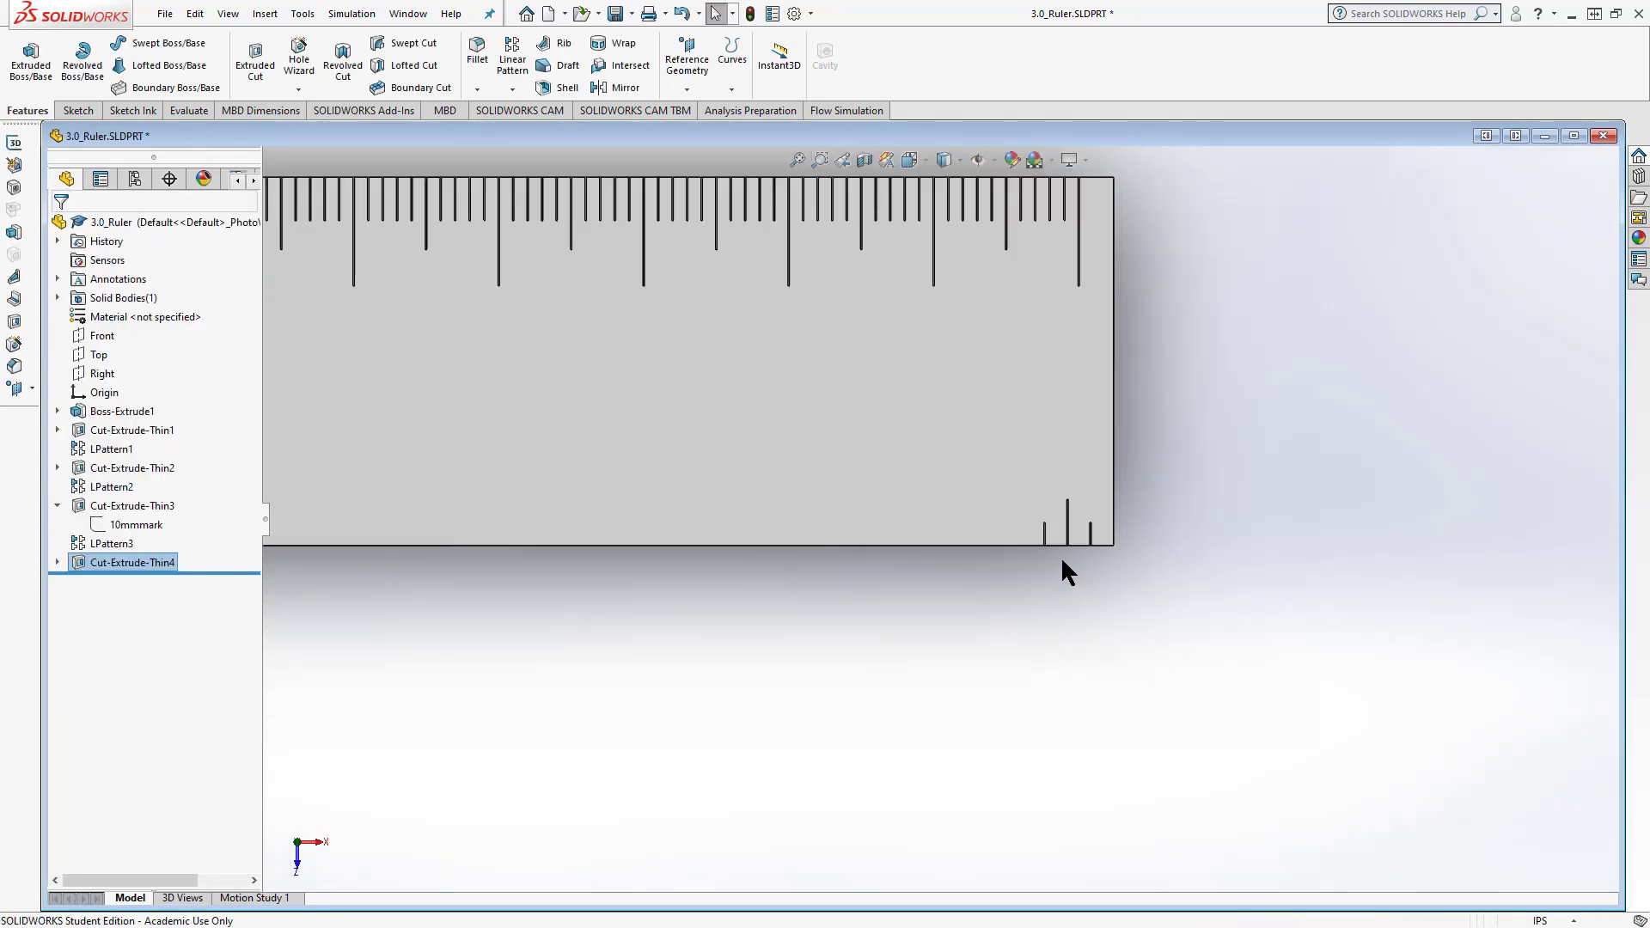
scroll(1062, 559, "up", 1)
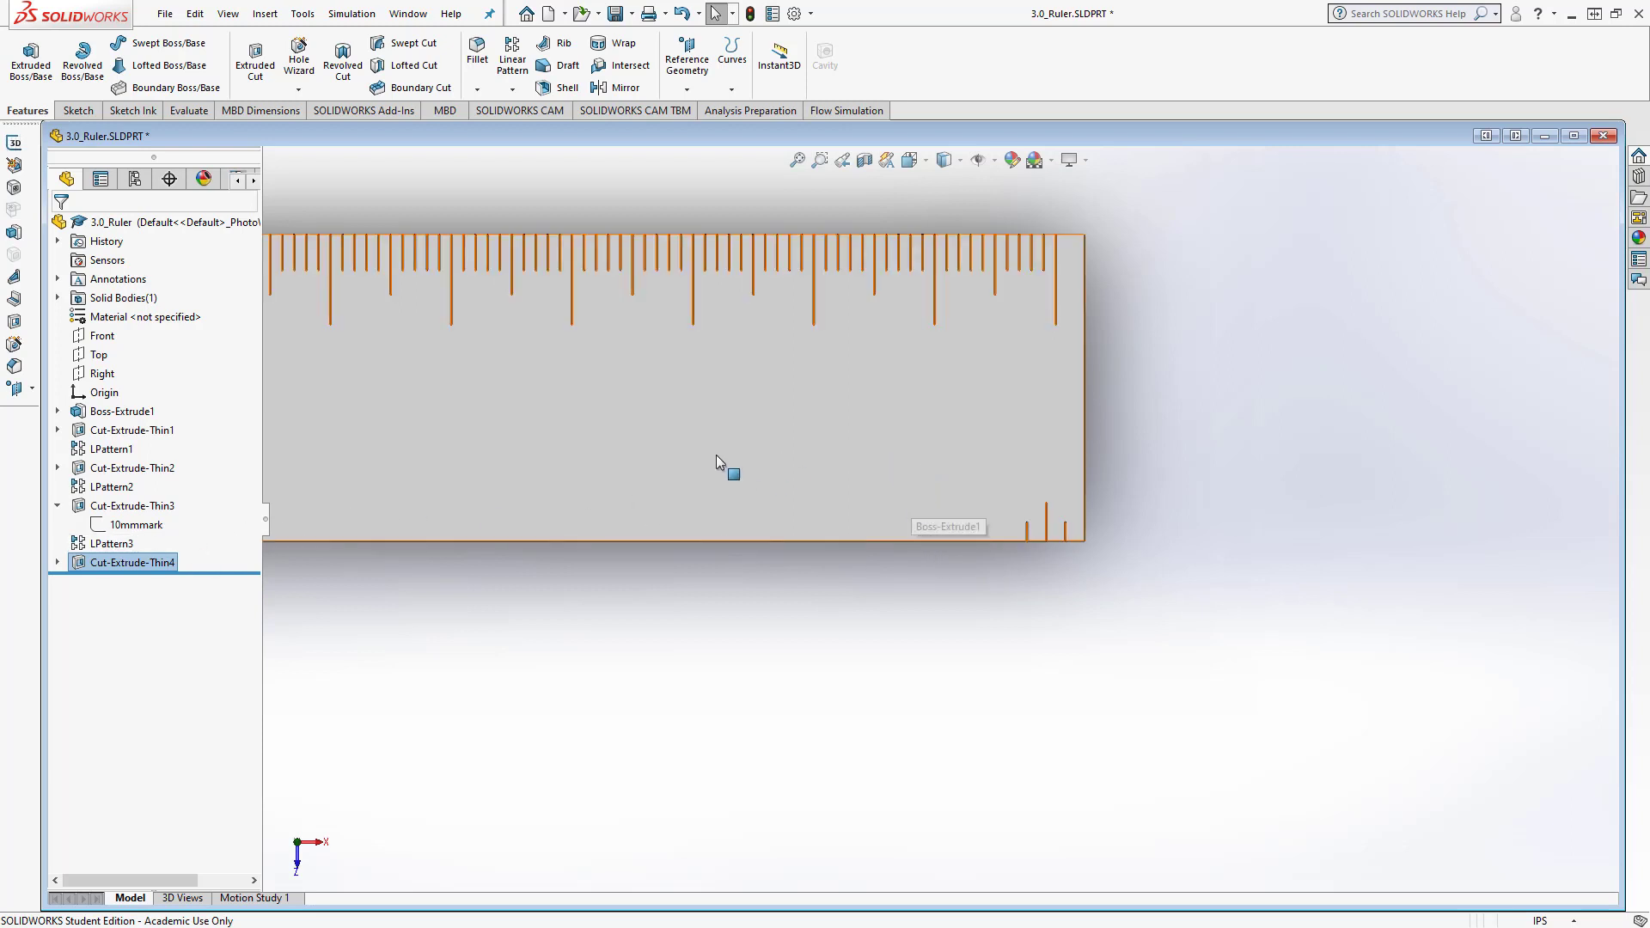
left_click(81, 111)
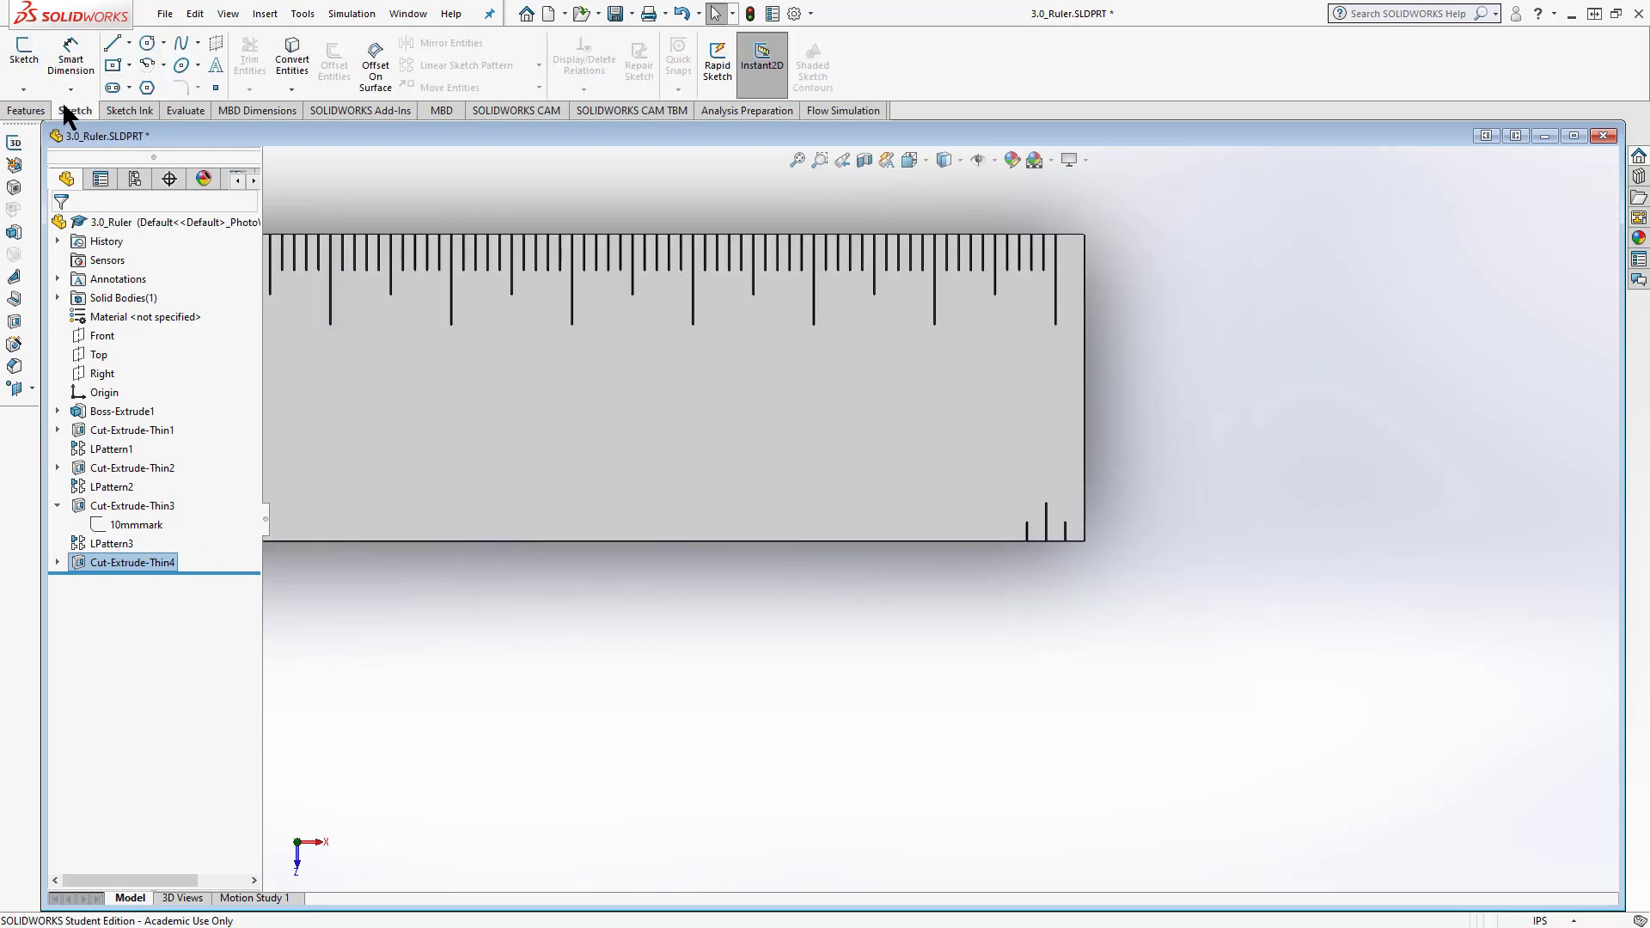
Start a sketch on the ruler's front face and draw a vertical line from the bottom edge
left_click(23, 53)
left_click(847, 493)
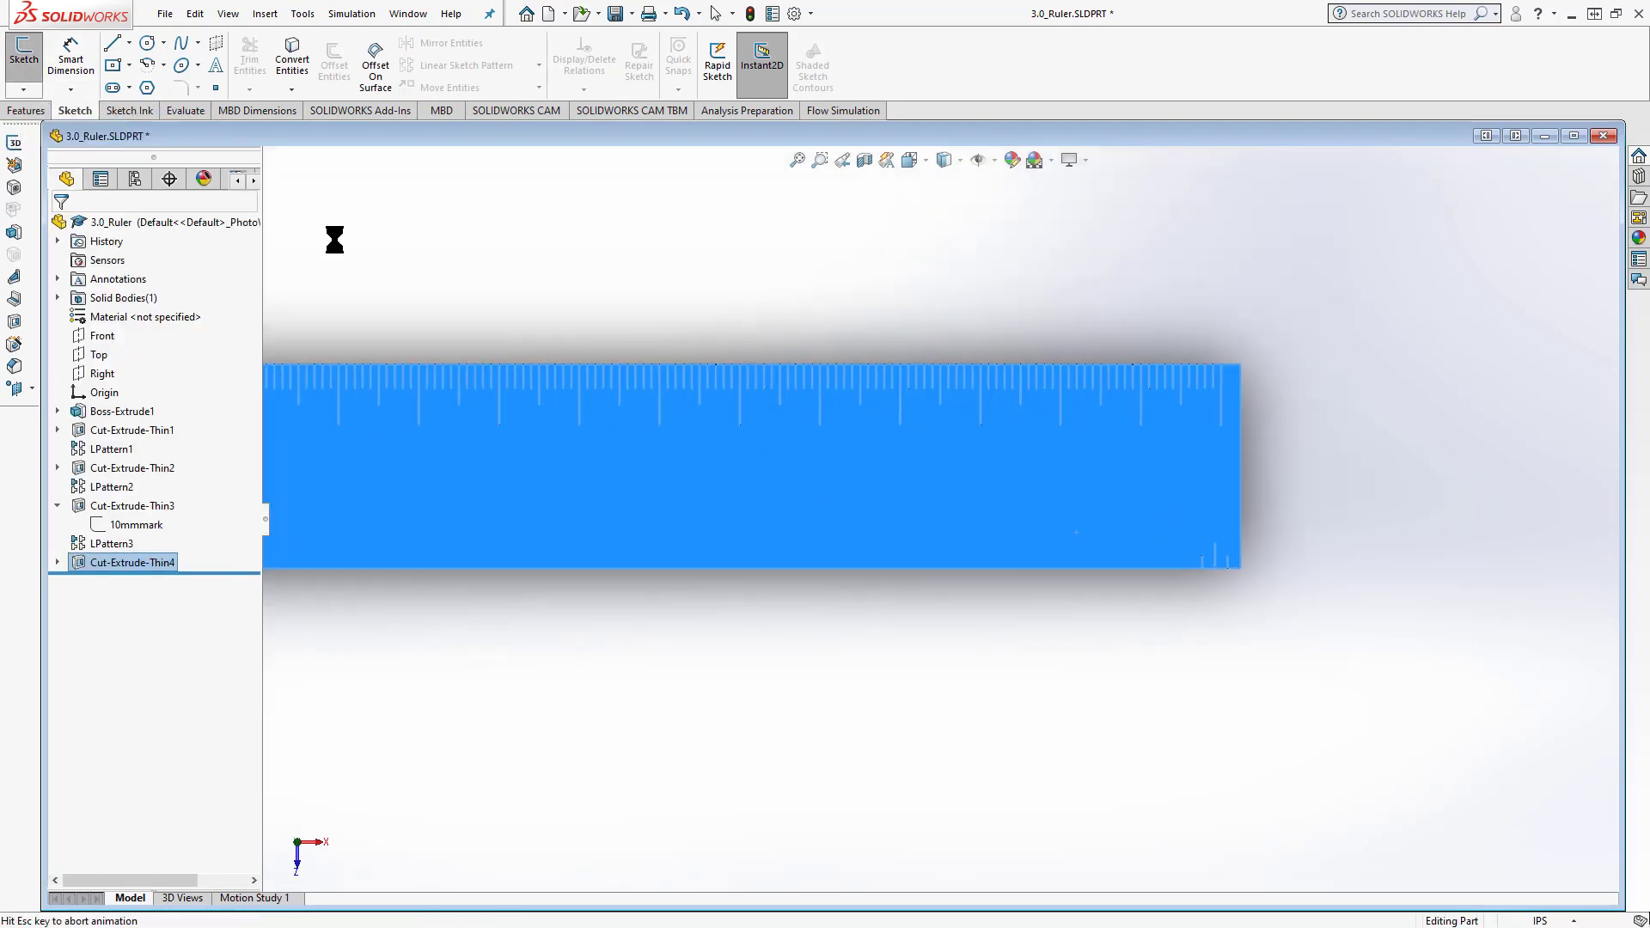
left_click(112, 43)
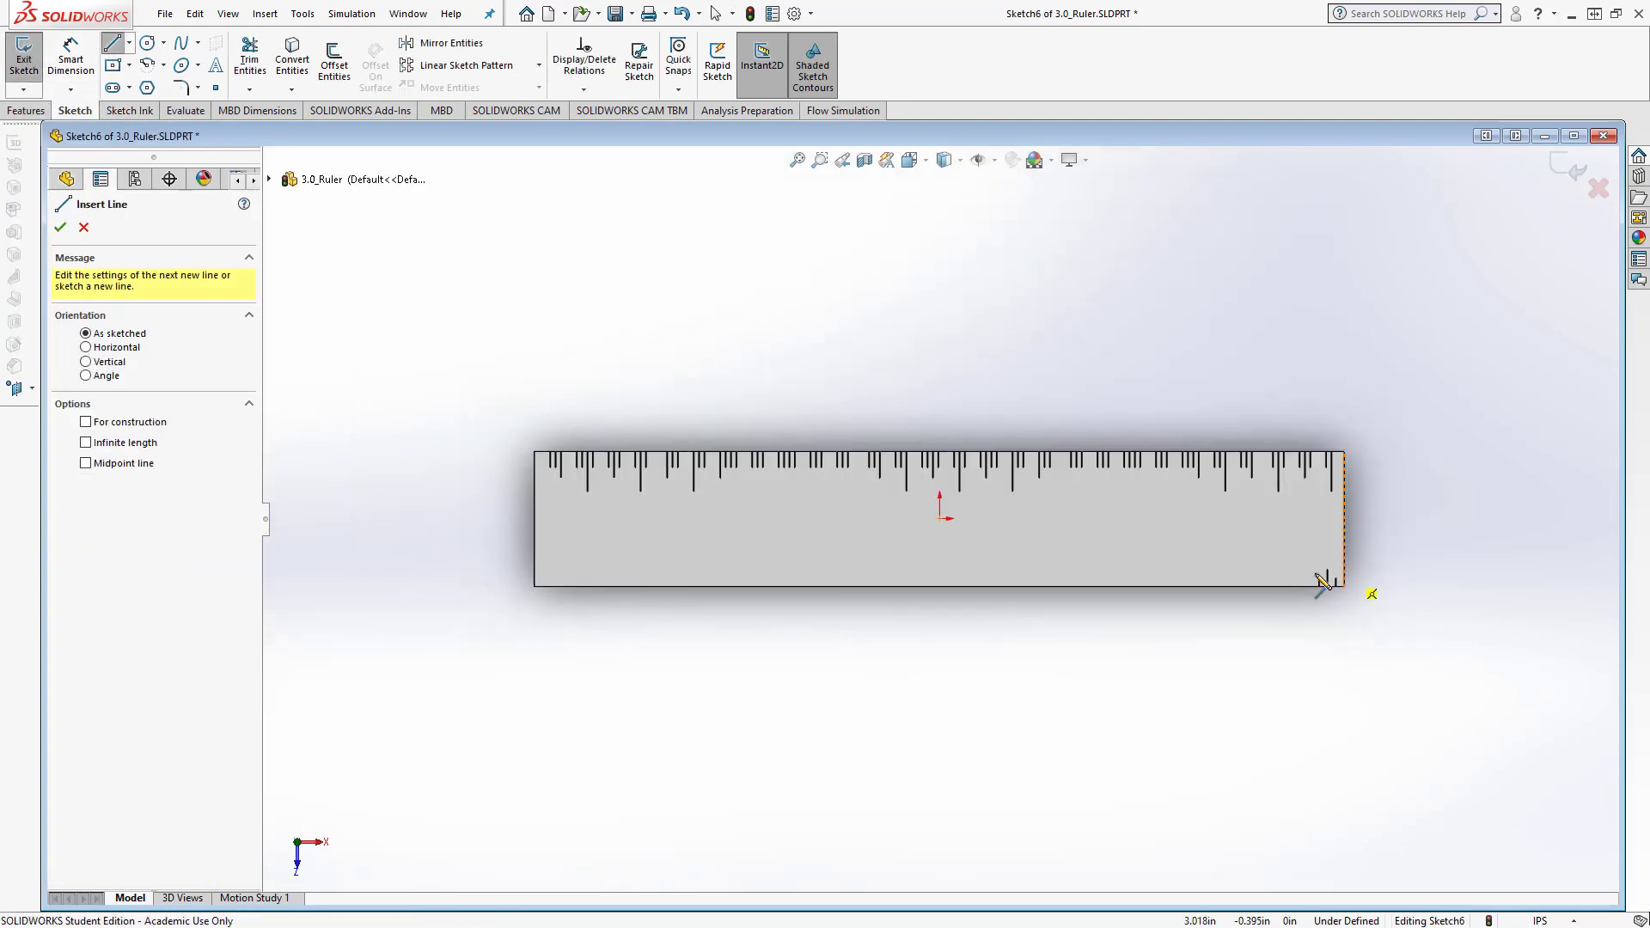
scroll(1302, 592, "down", 3)
scroll(1301, 591, "down", 2)
scroll(1250, 582, "down", 2)
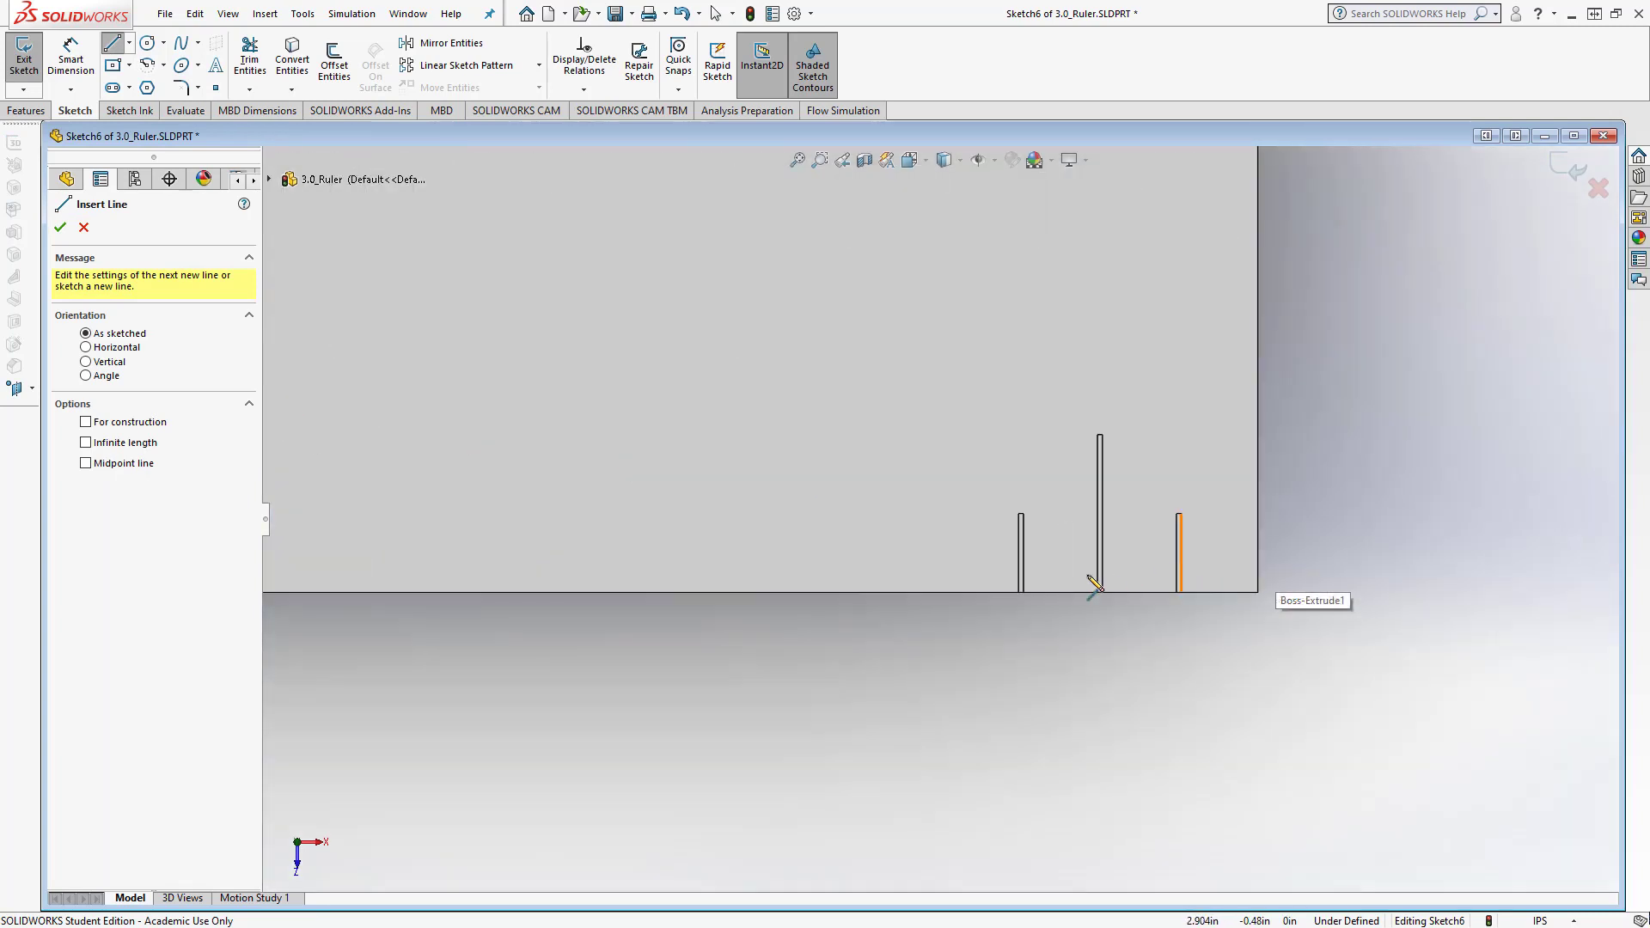
left_click(969, 592)
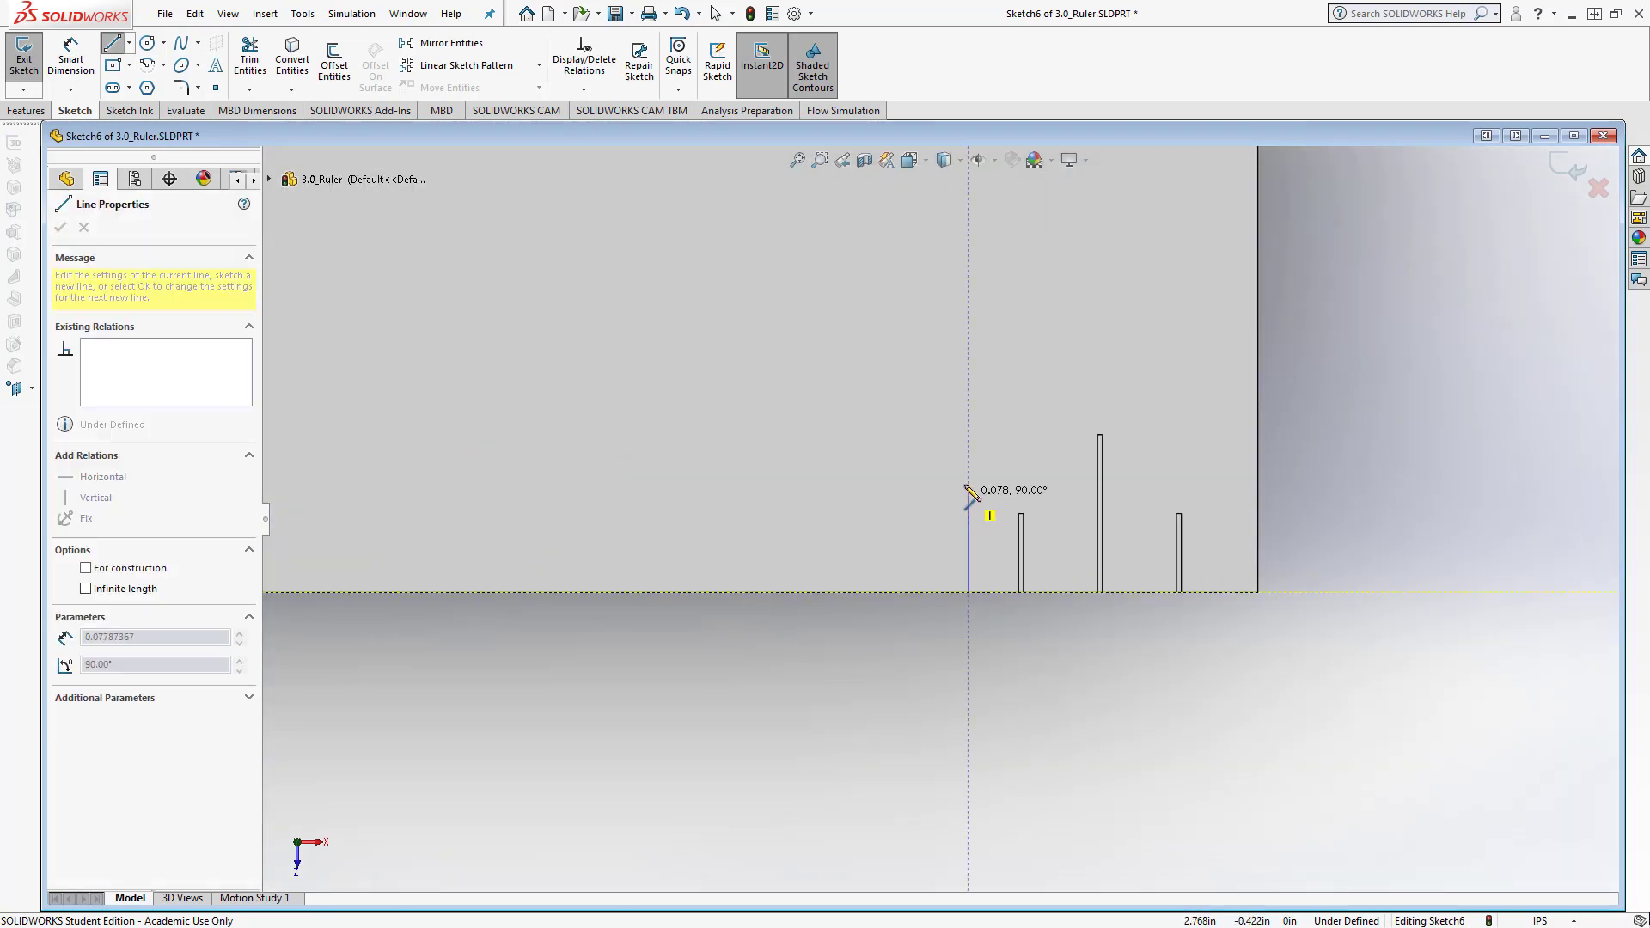
left_click(974, 375)
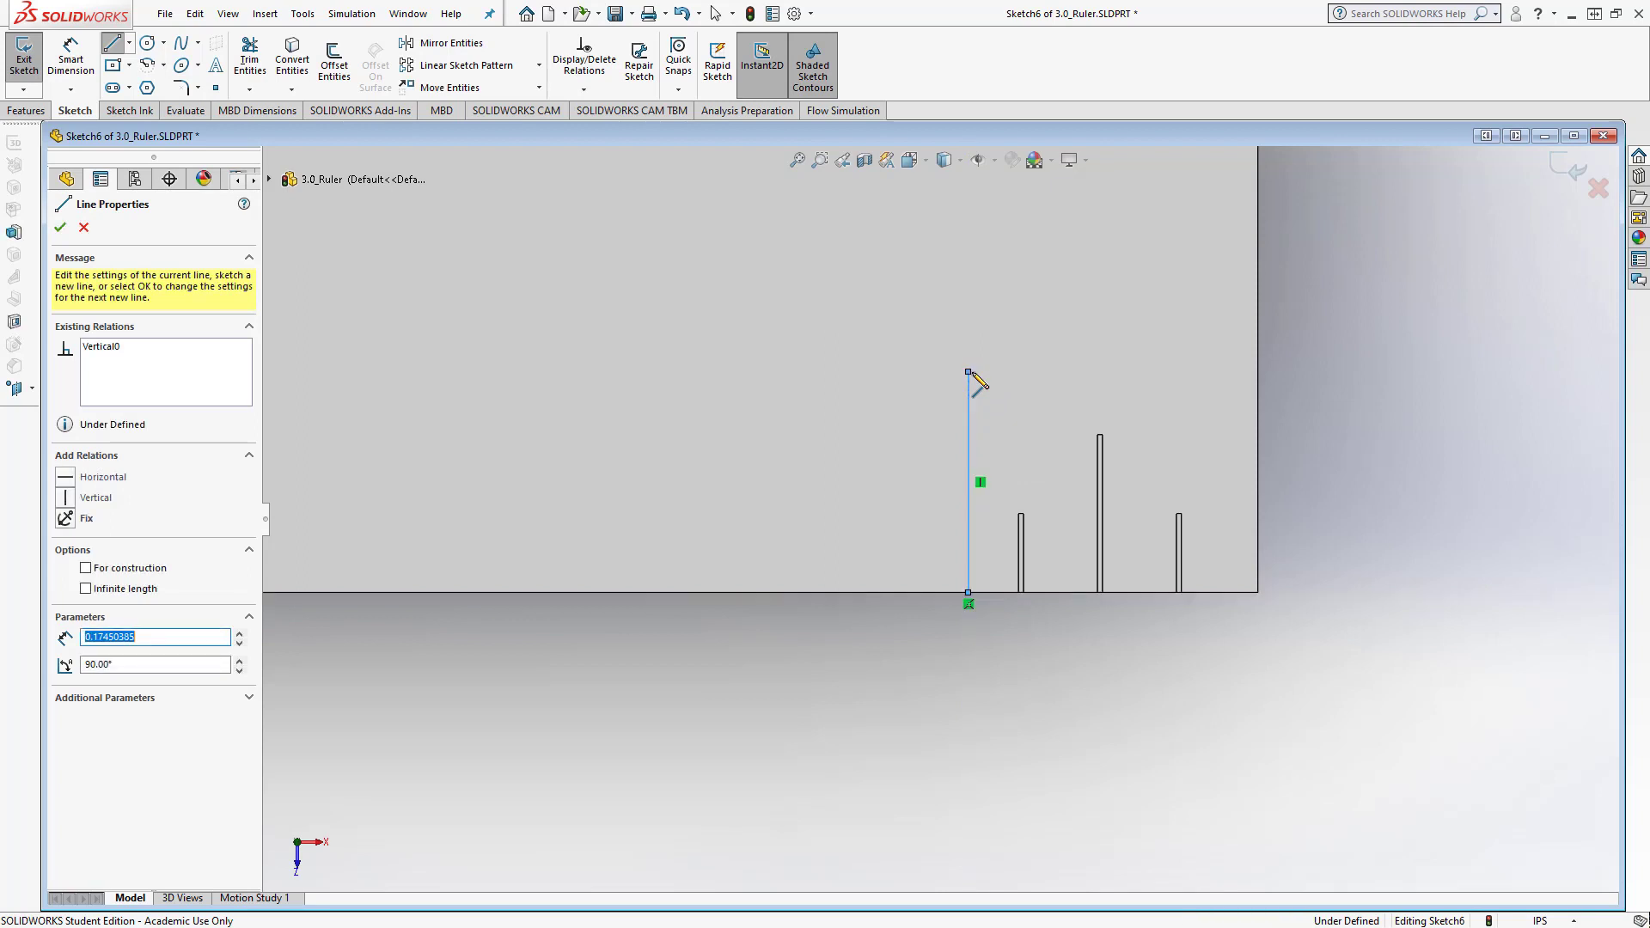
right_click(976, 378)
left_click(1017, 385)
Dimension the line .250 in from the right edge and 3/16 in tall
key("d")
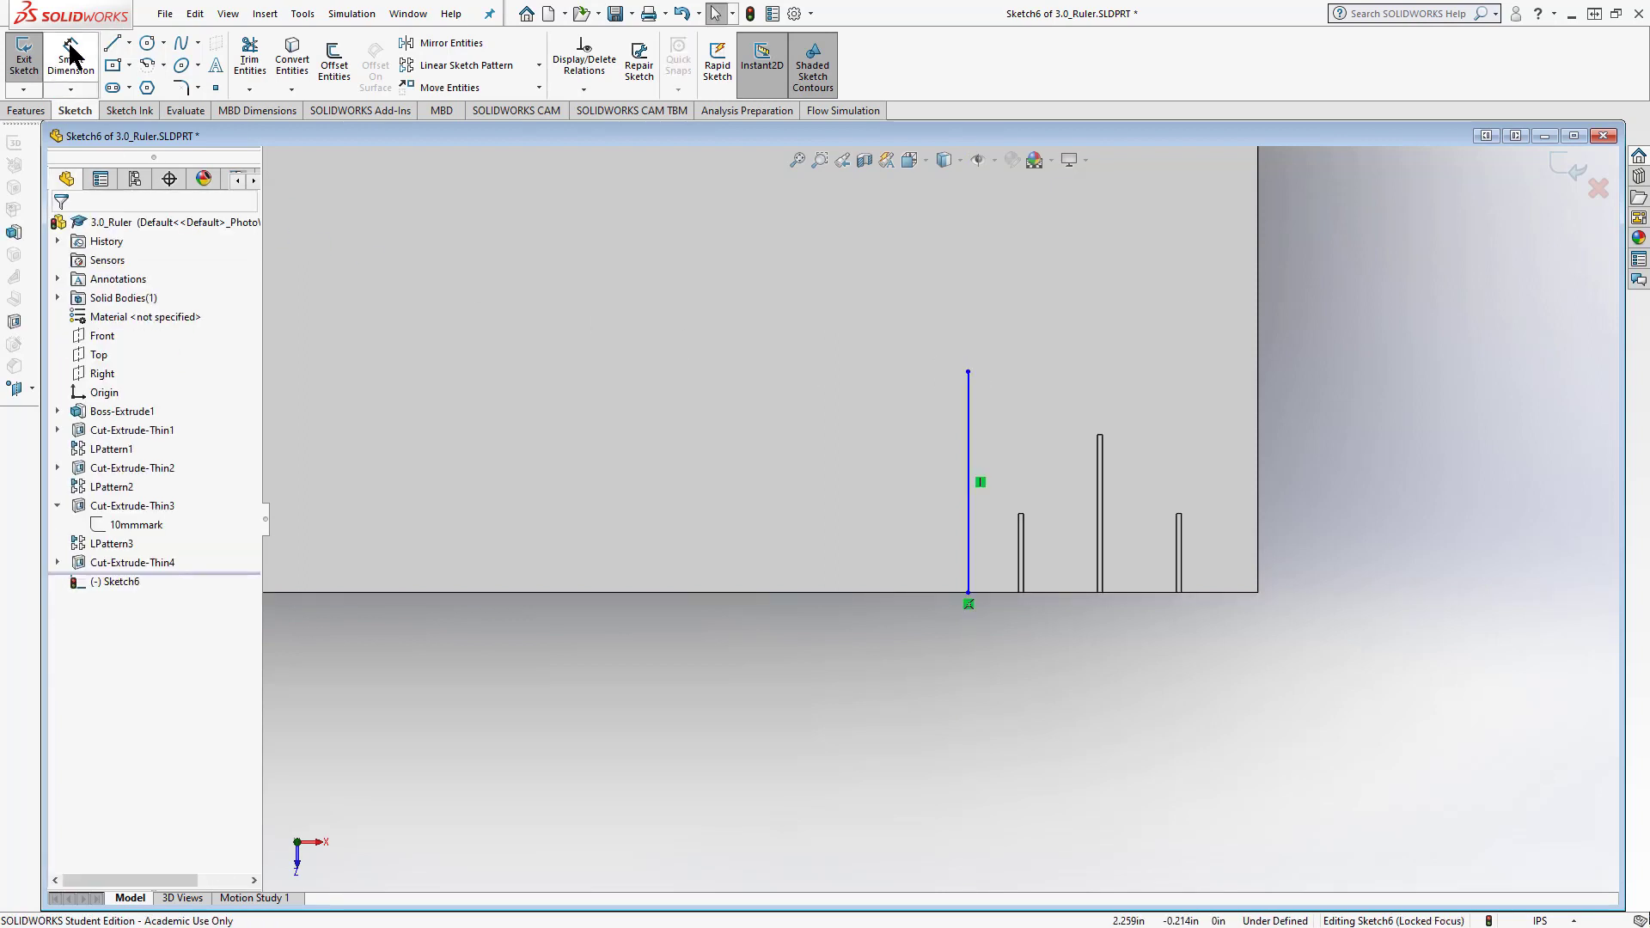
left_click(1257, 467)
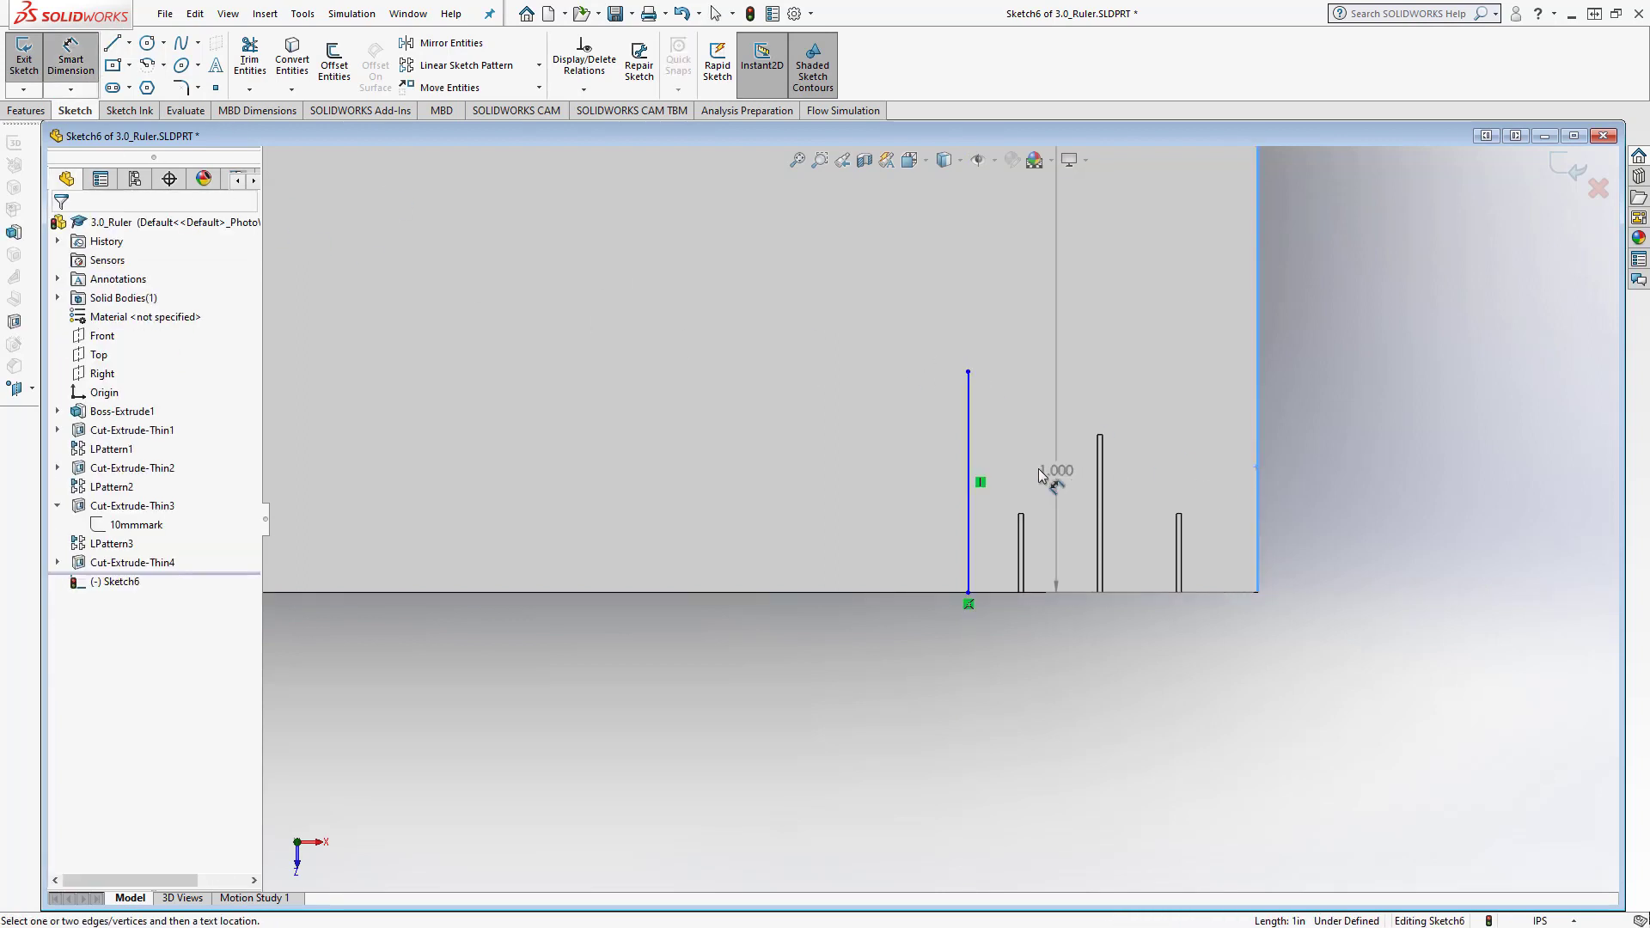
left_click(971, 475)
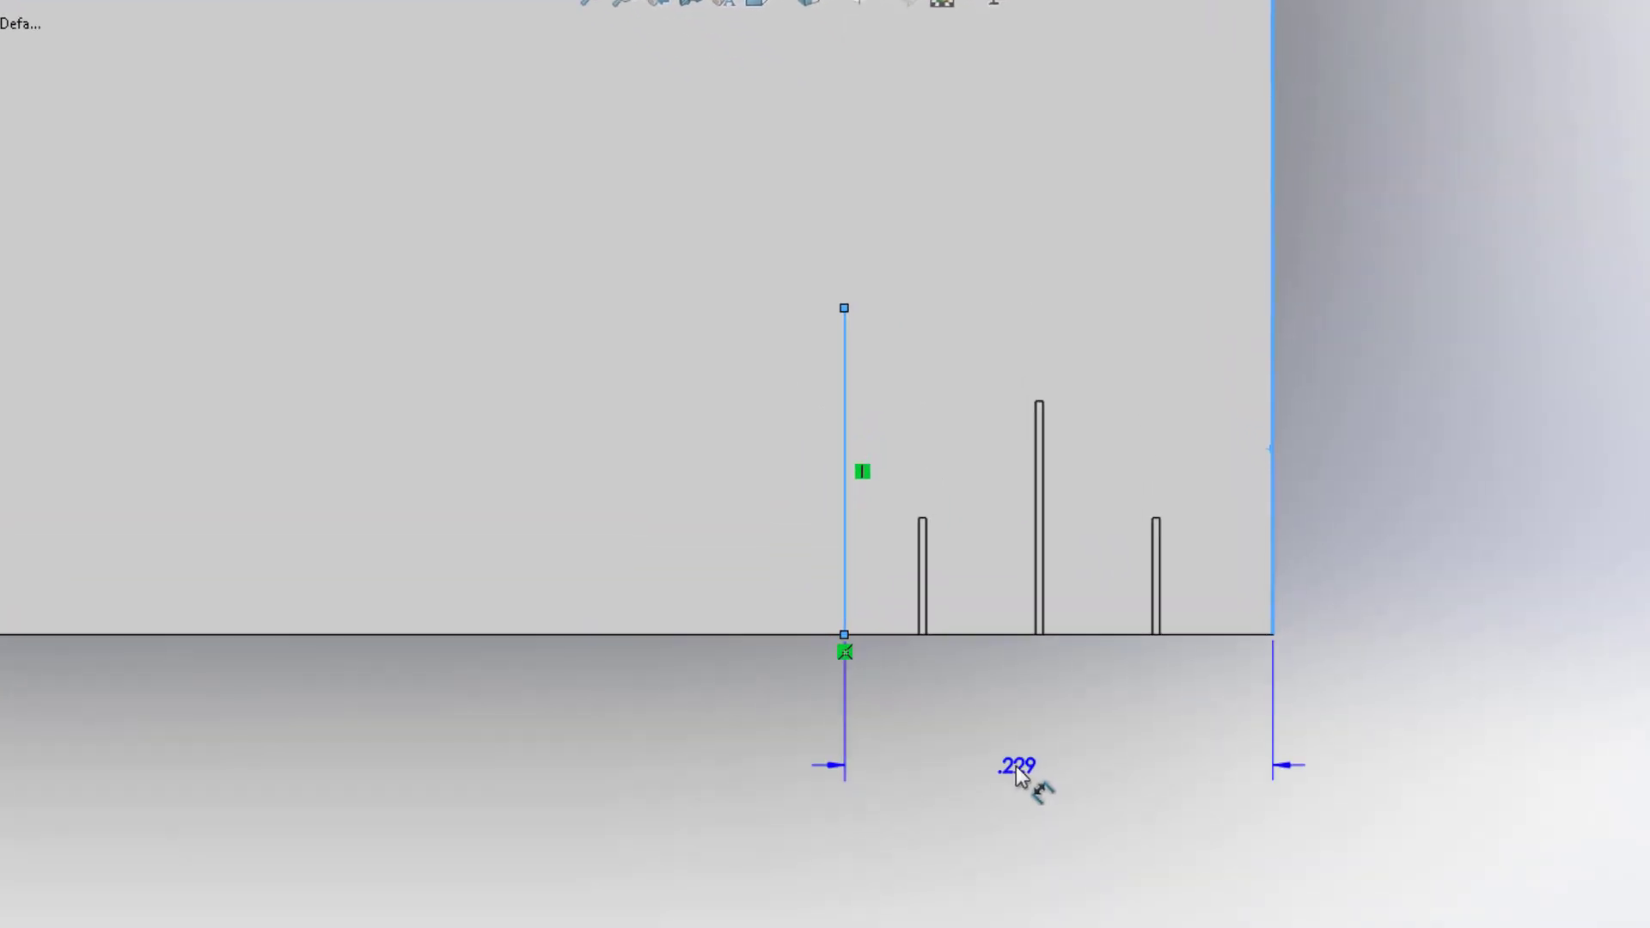
left_click(1004, 766)
type(".250")
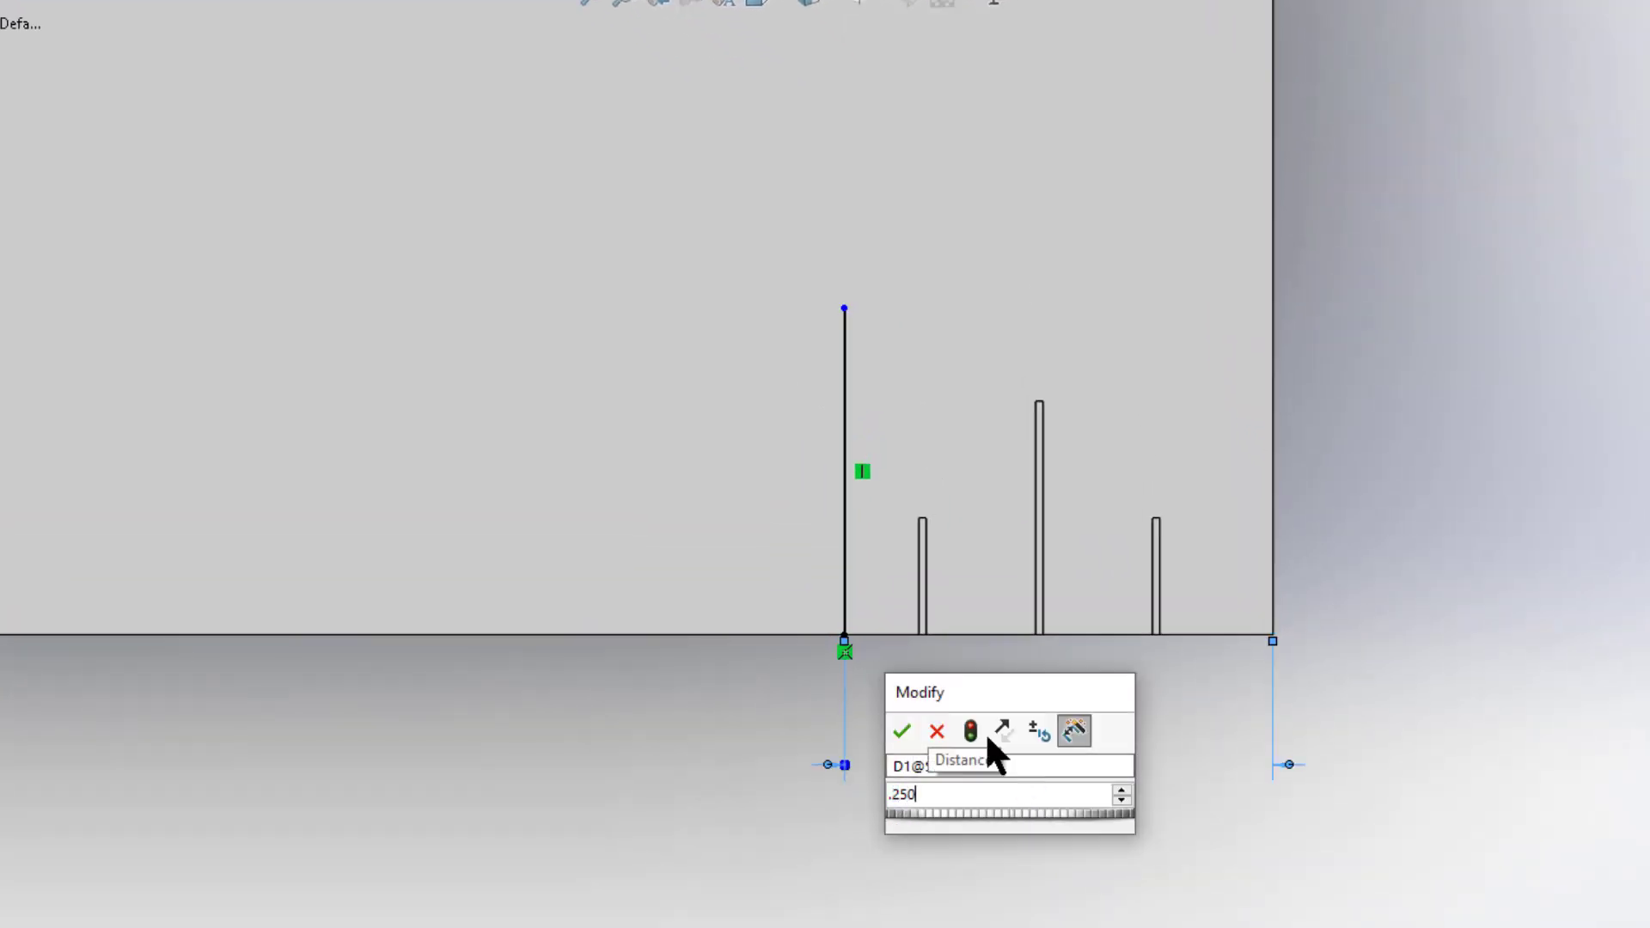
key("Return")
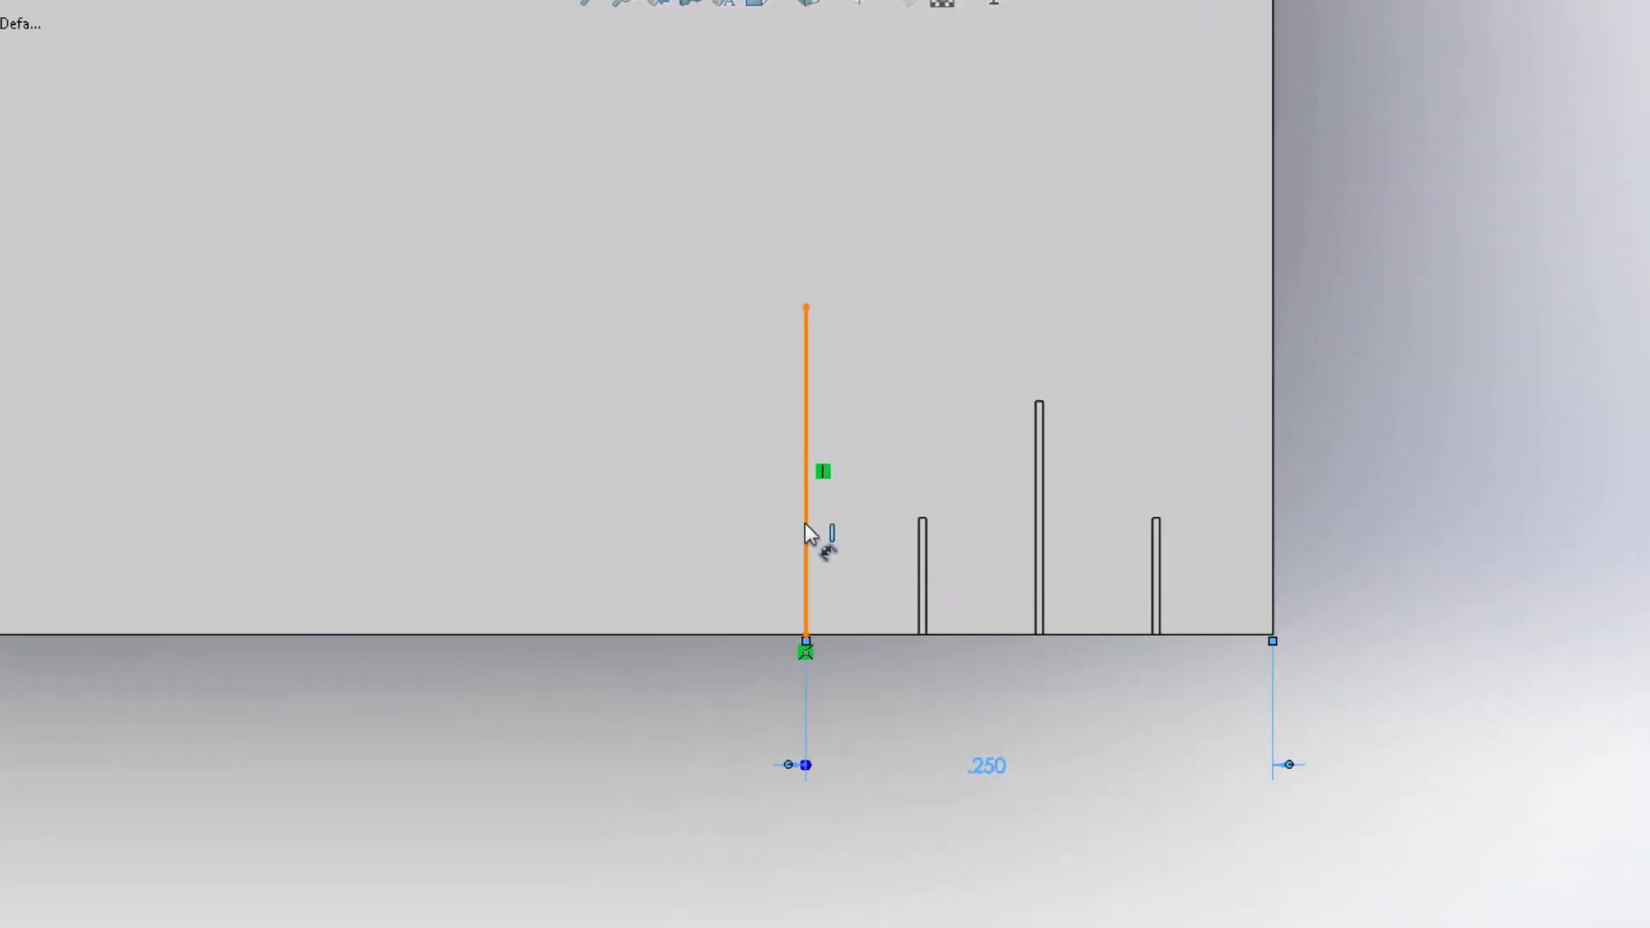
left_click(807, 528)
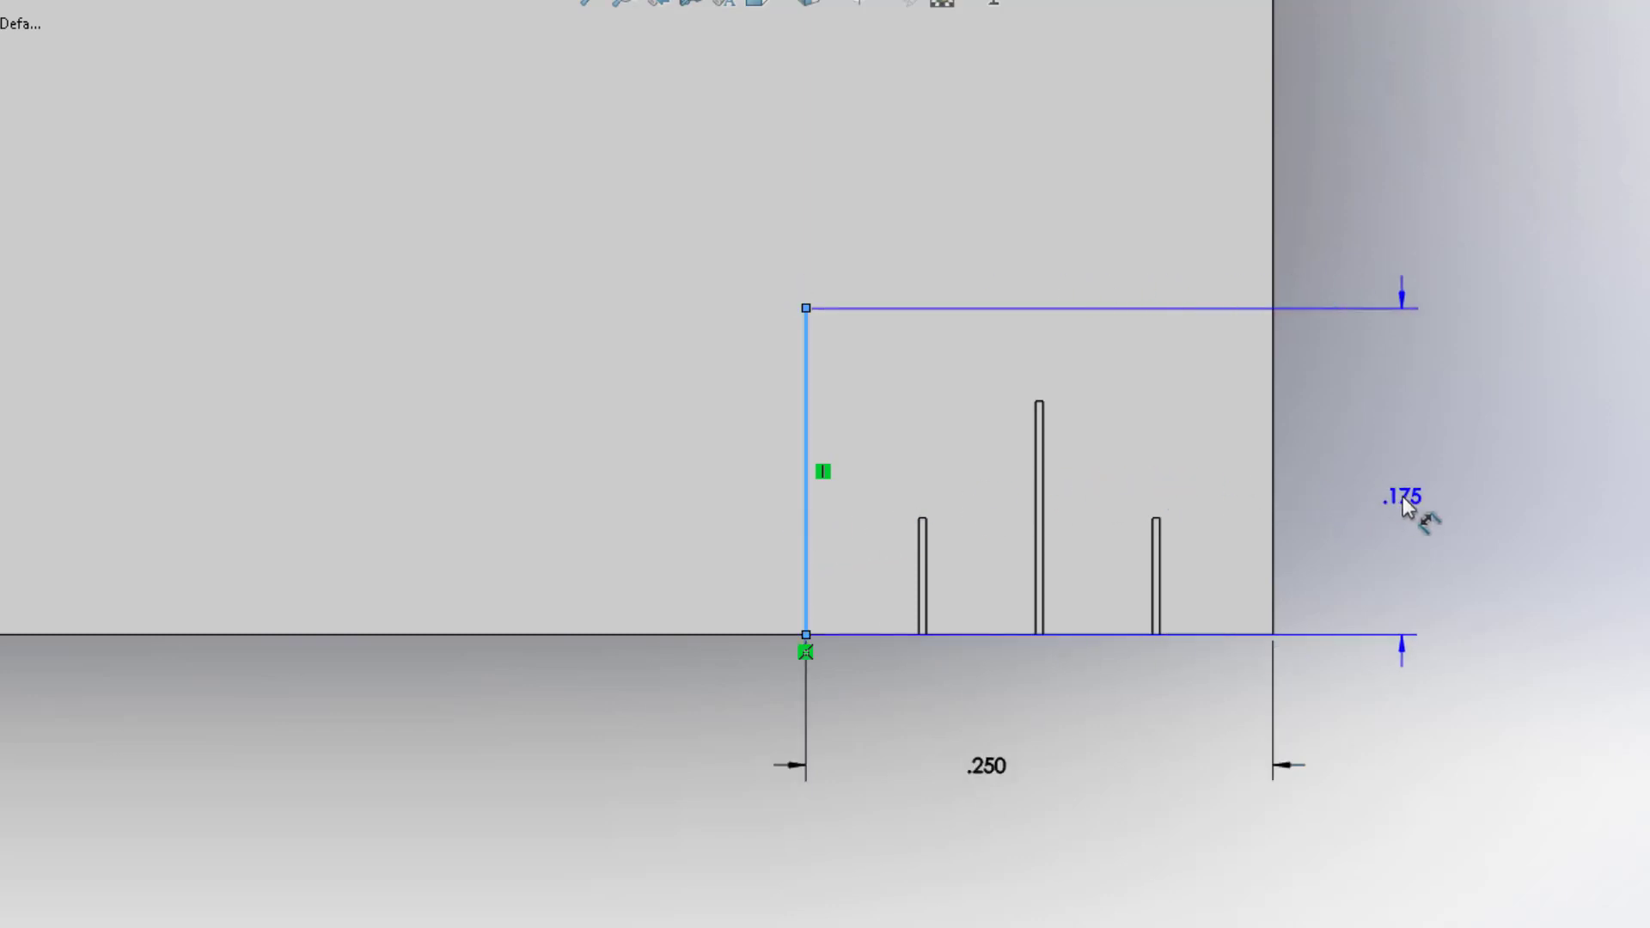
left_click(1402, 496)
type("3")
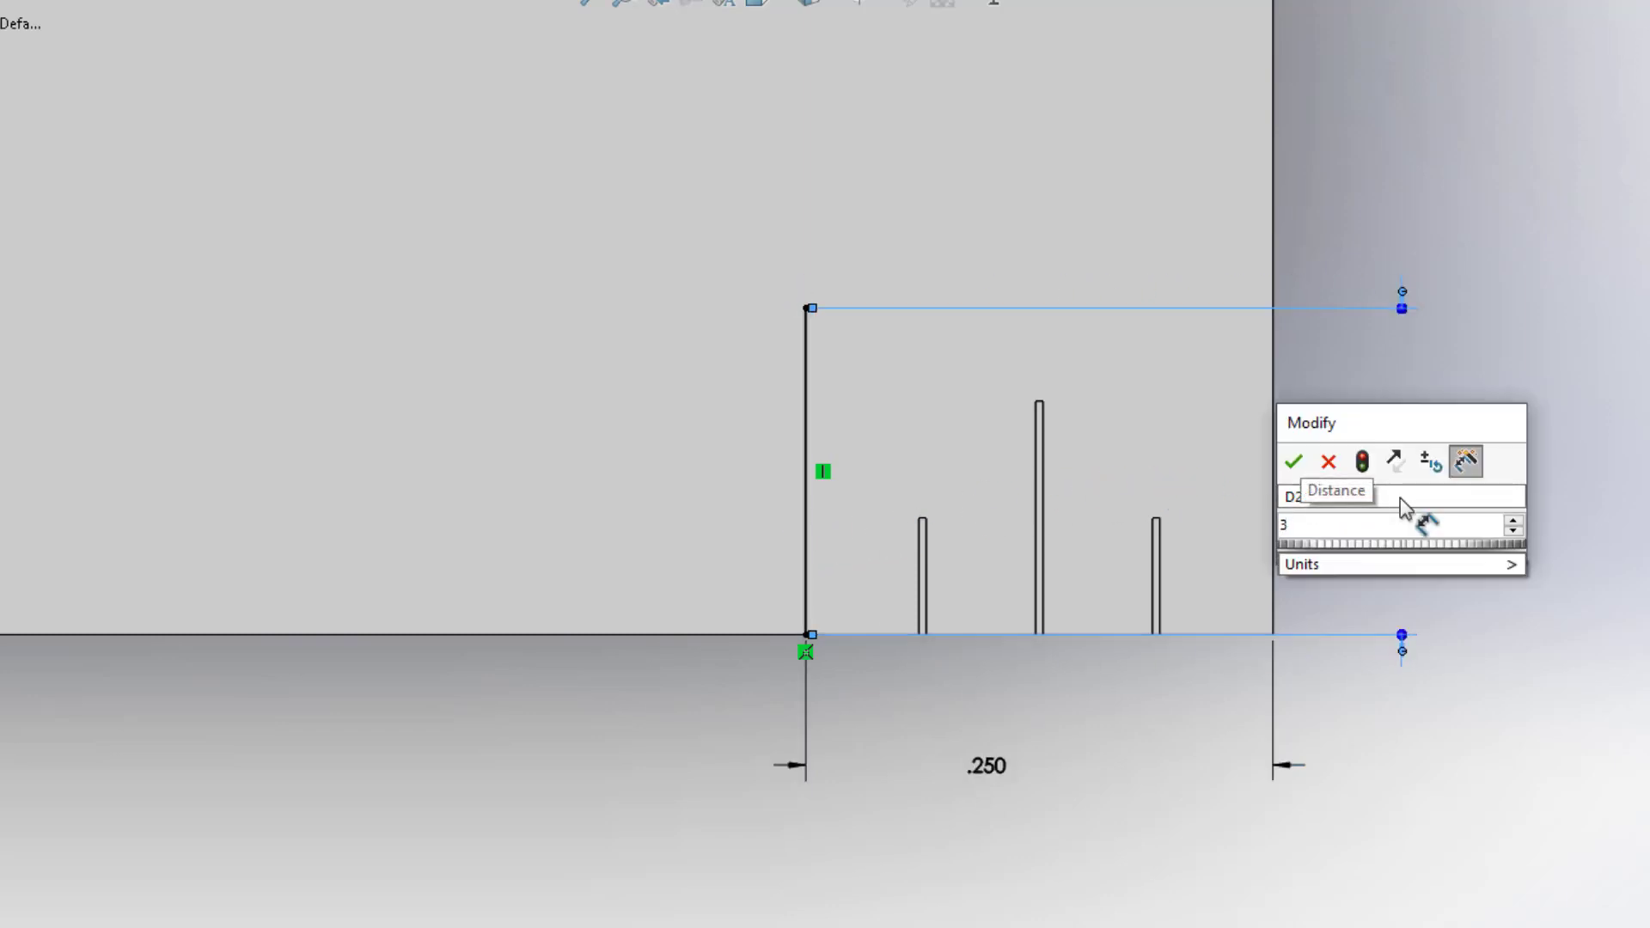
type("/16")
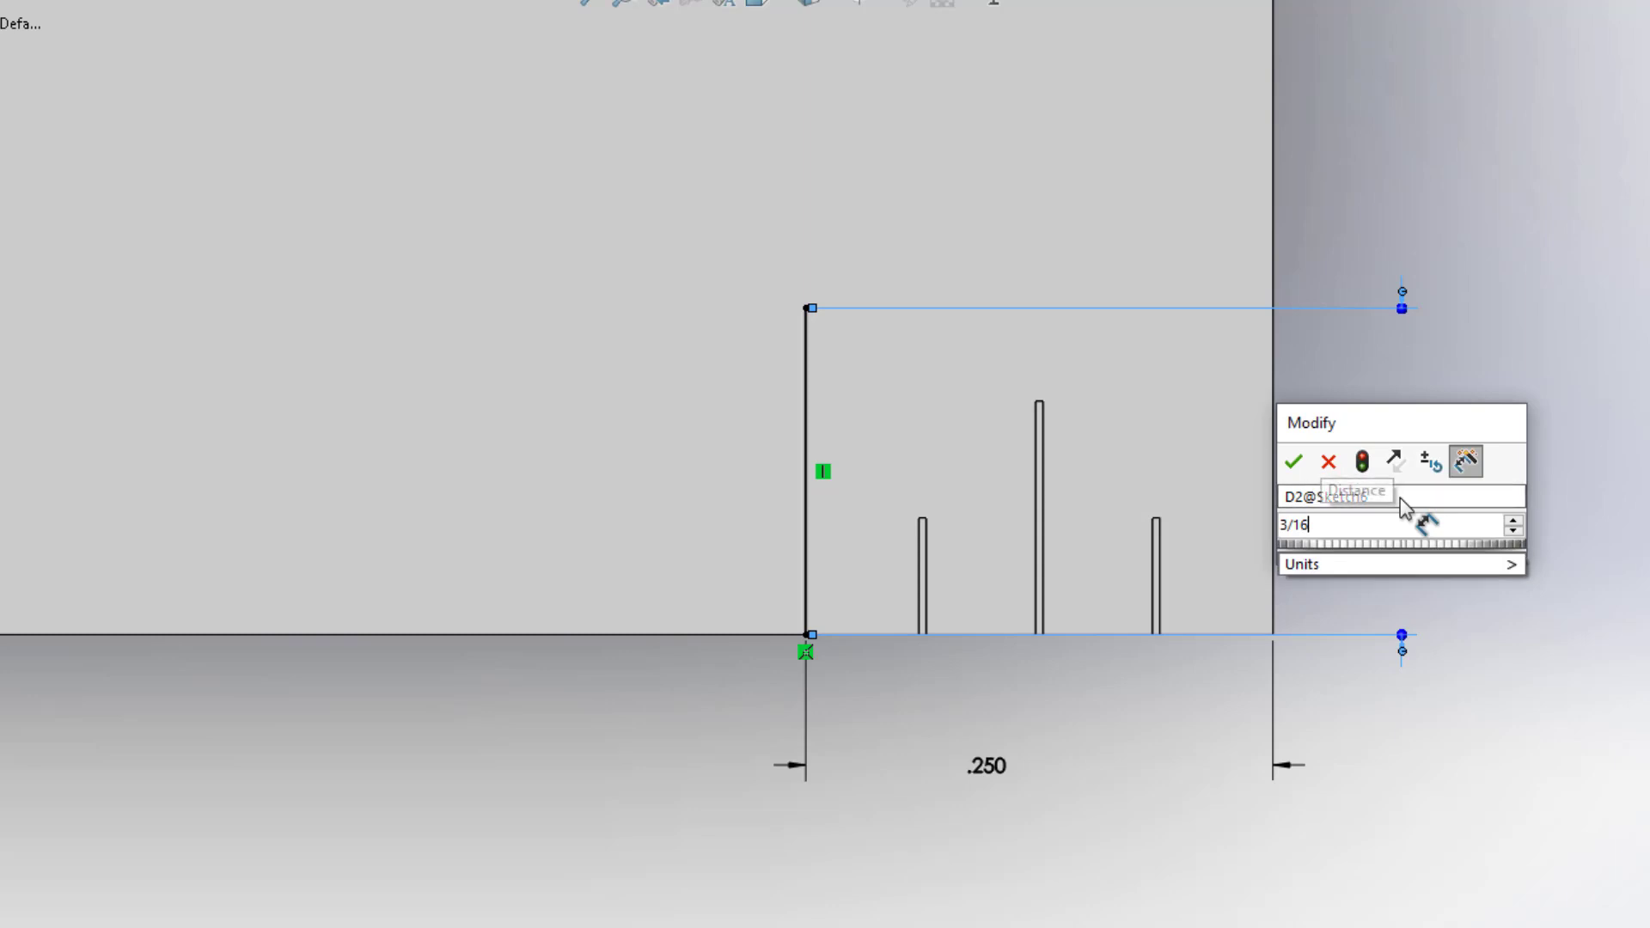
left_click(1288, 461)
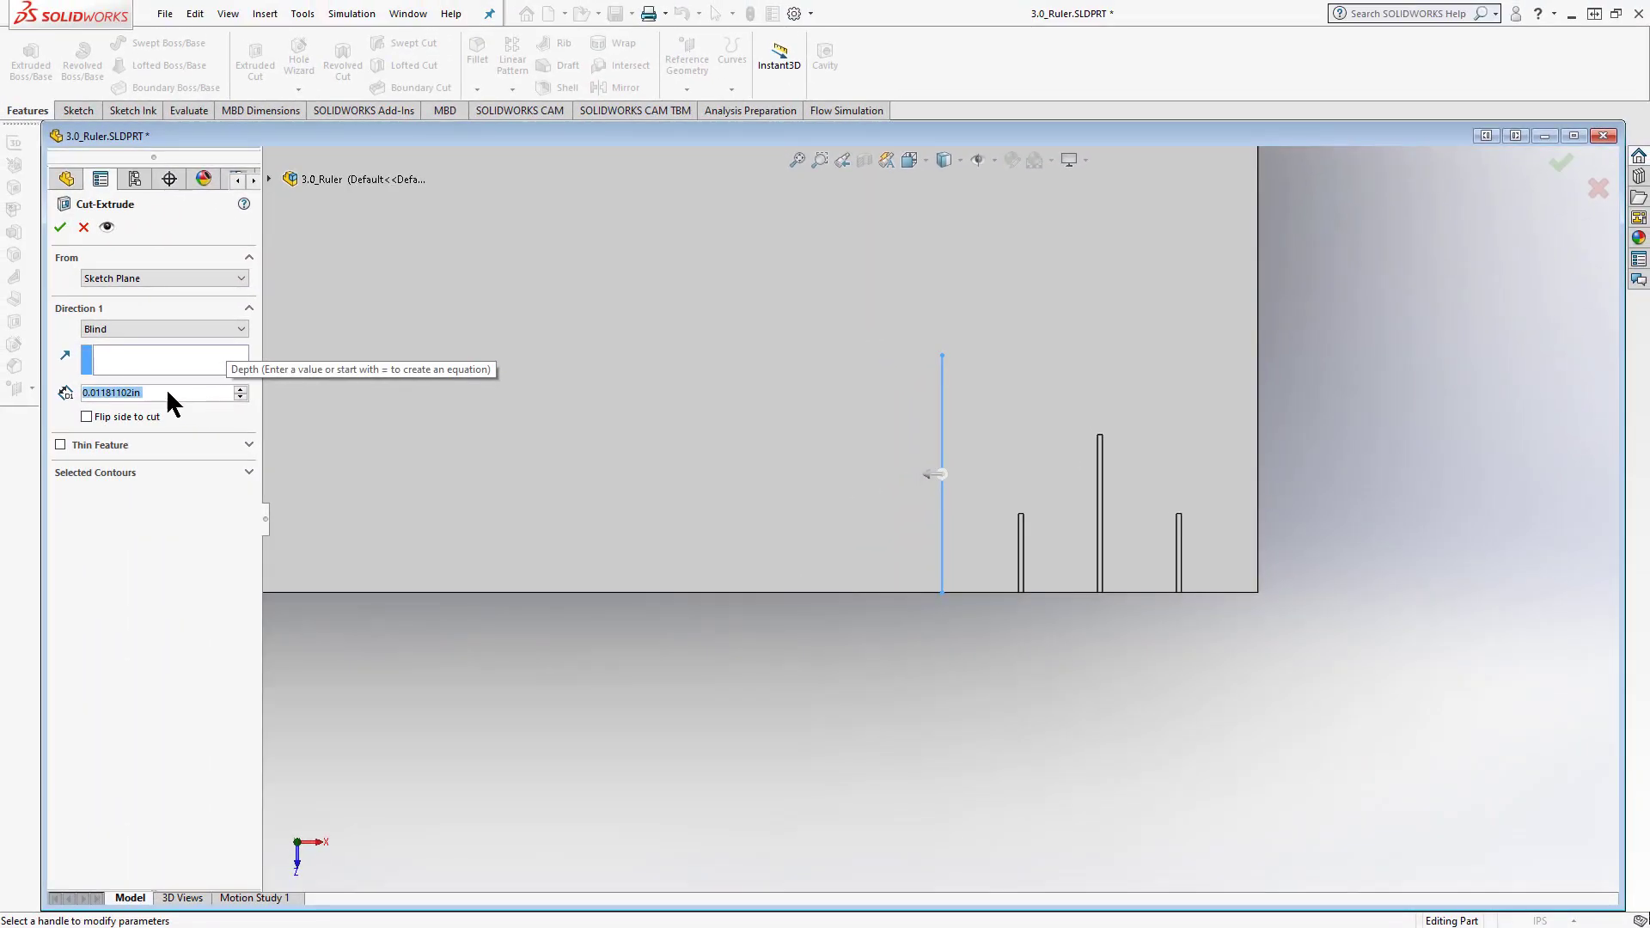
Make the extruded cut a thin feature with .3mm depth
left_click(60, 443)
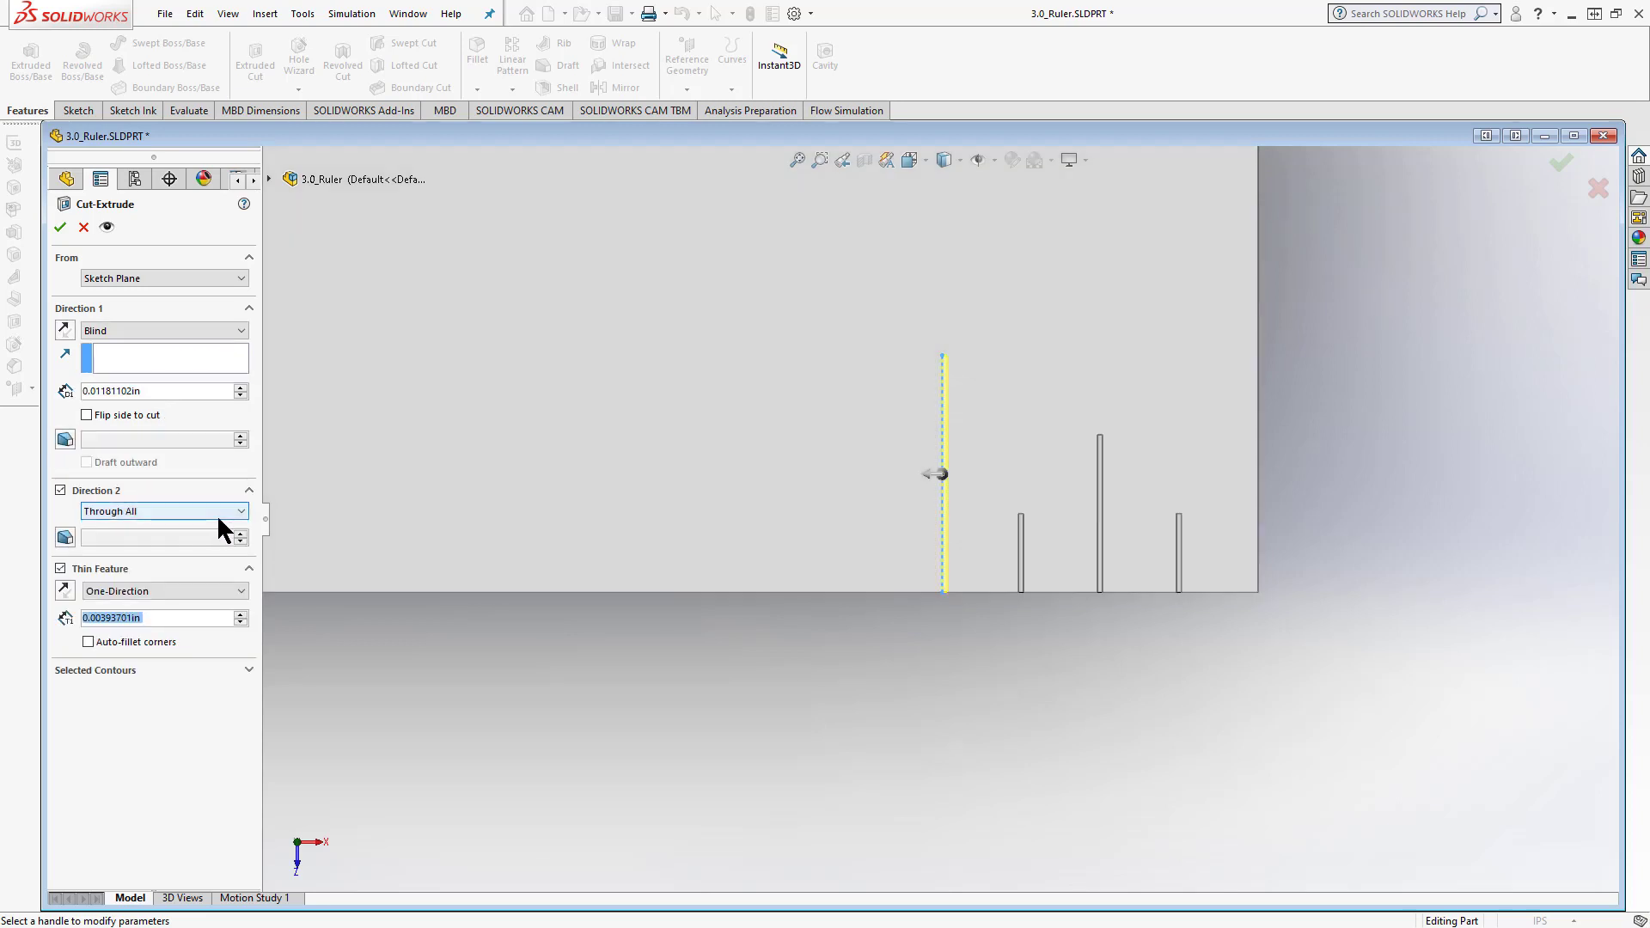
left_click(159, 392)
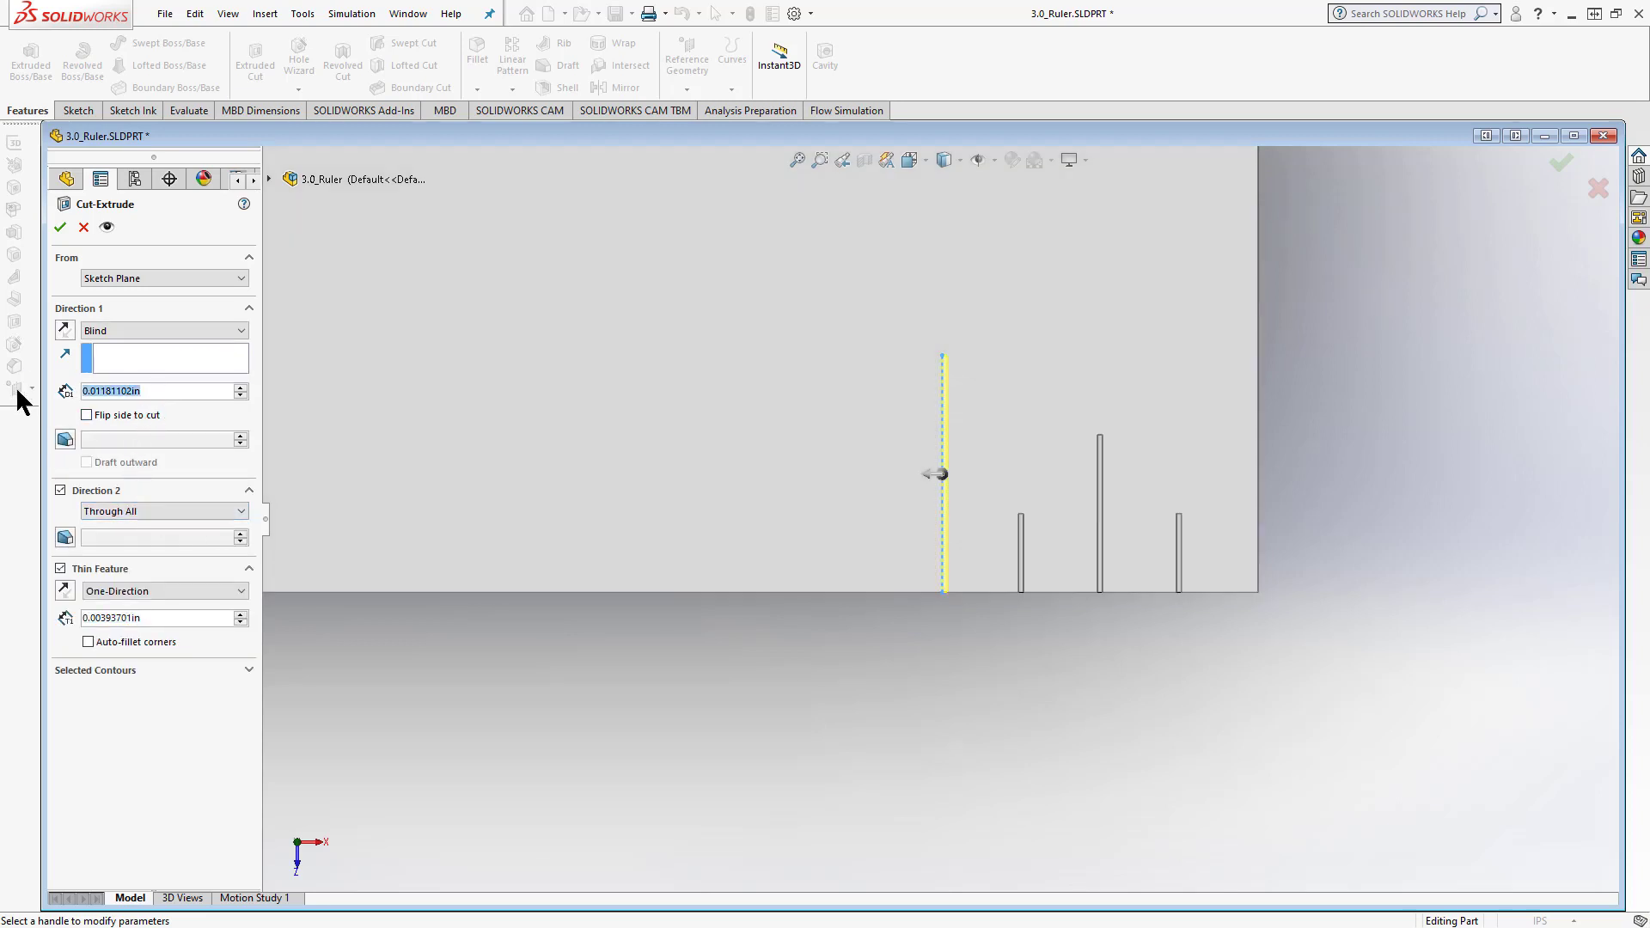
type(".3mm")
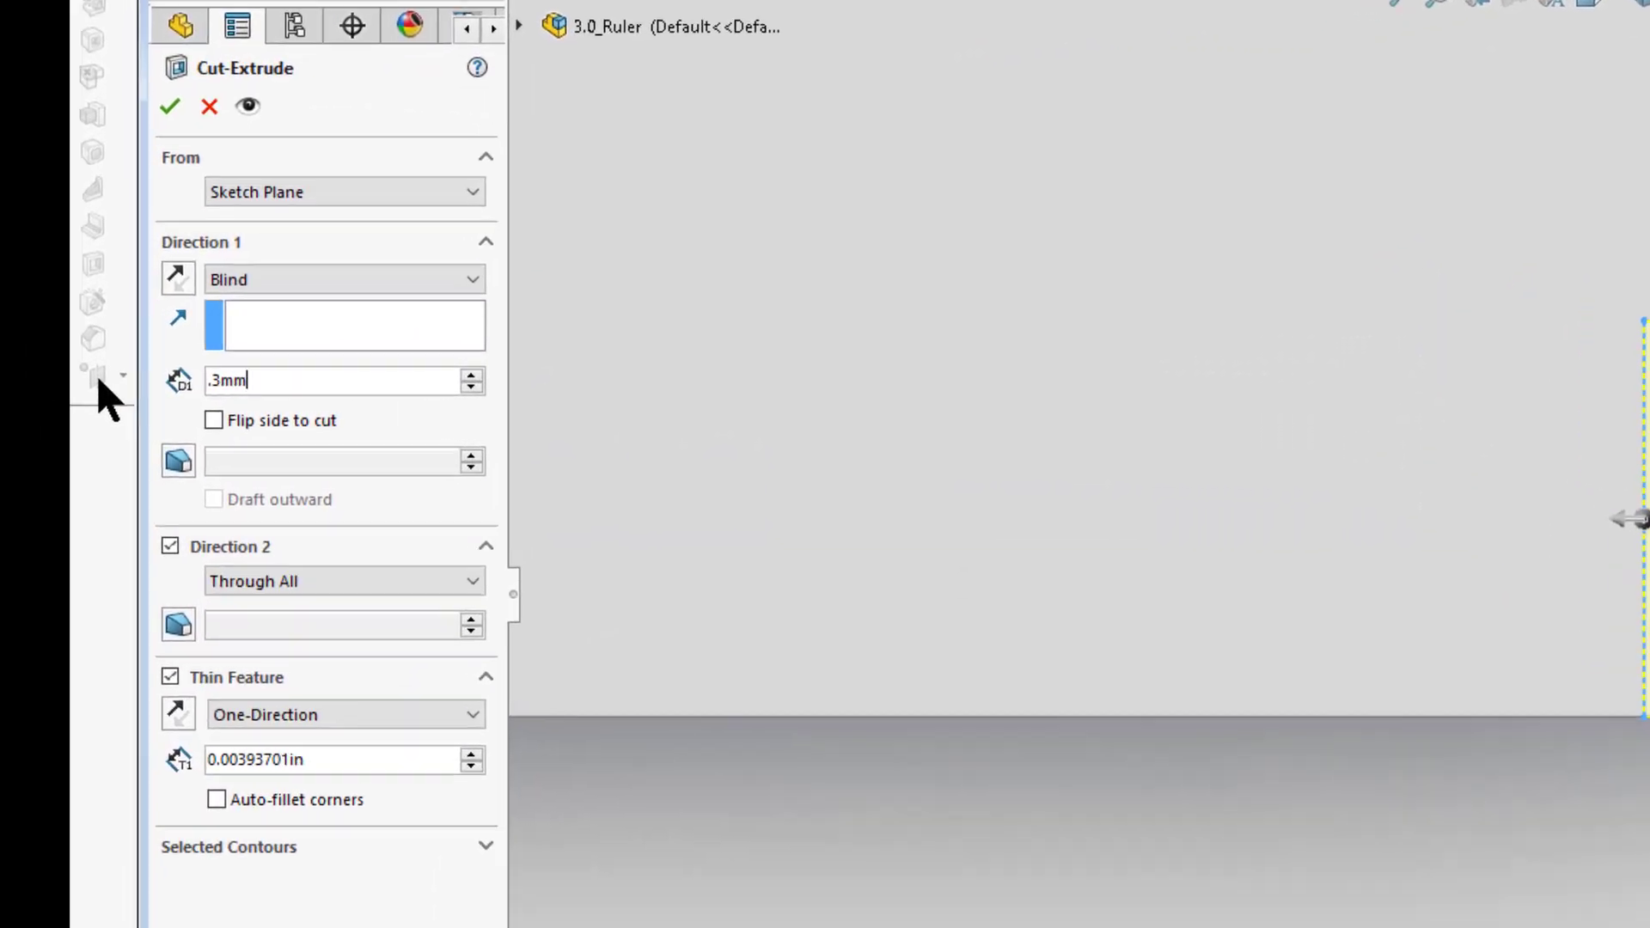
key("Tab")
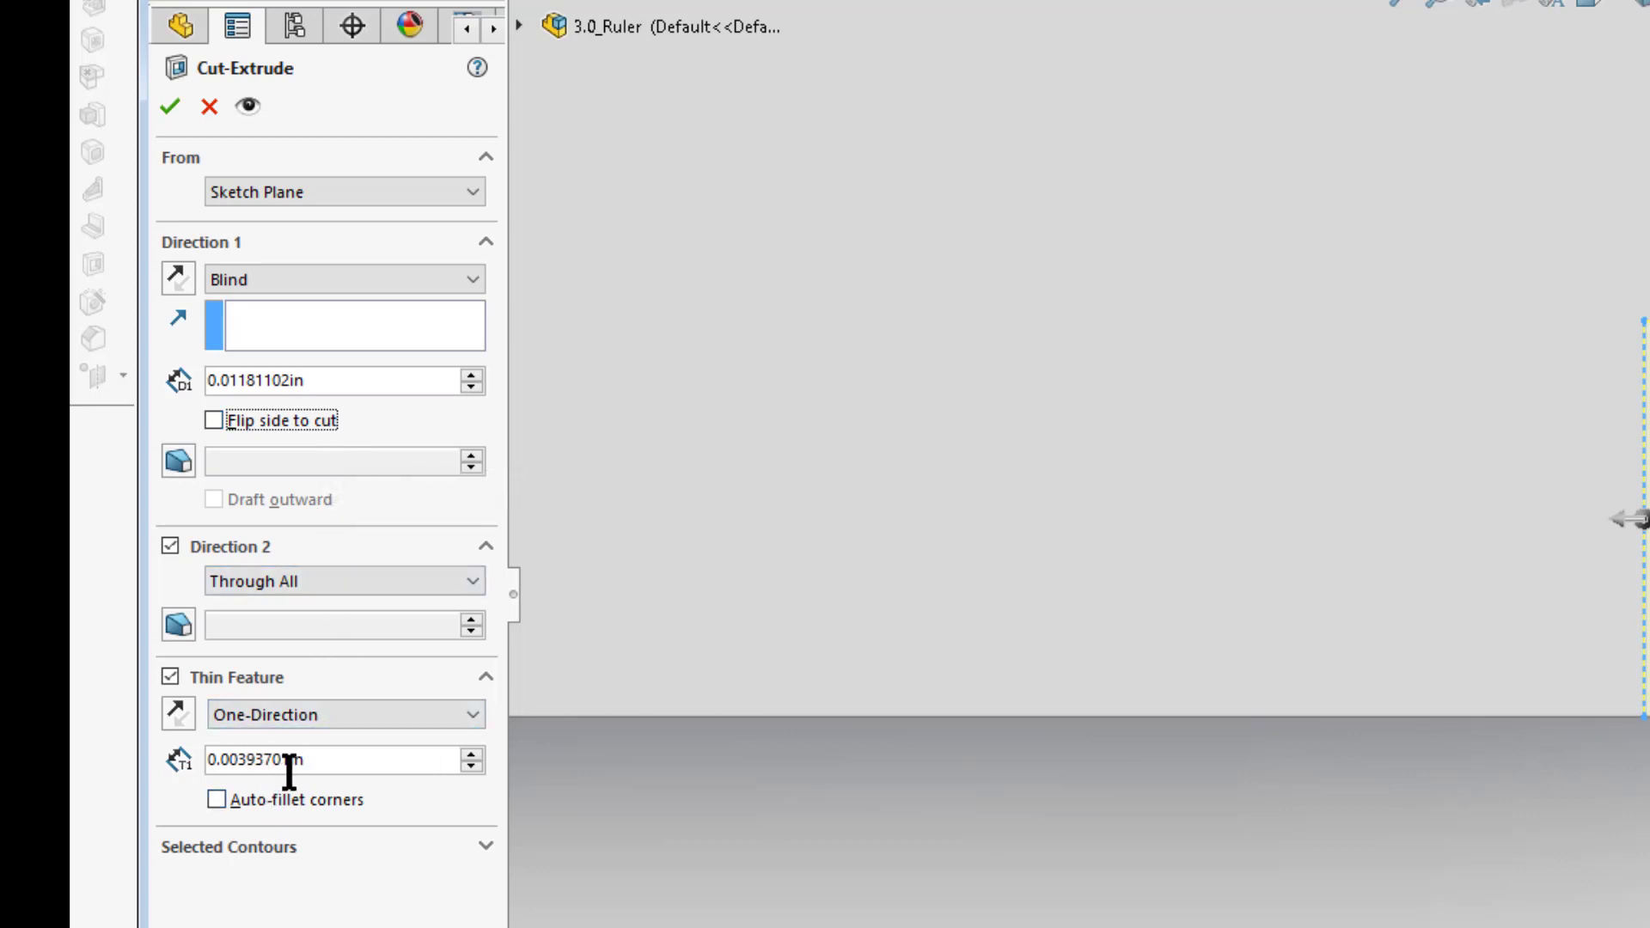
Set the thin wall to Mid-Plane, .1mm thick, and apply the cut as Cut-Extrude-Thin5
double_click(327, 773)
type(".")
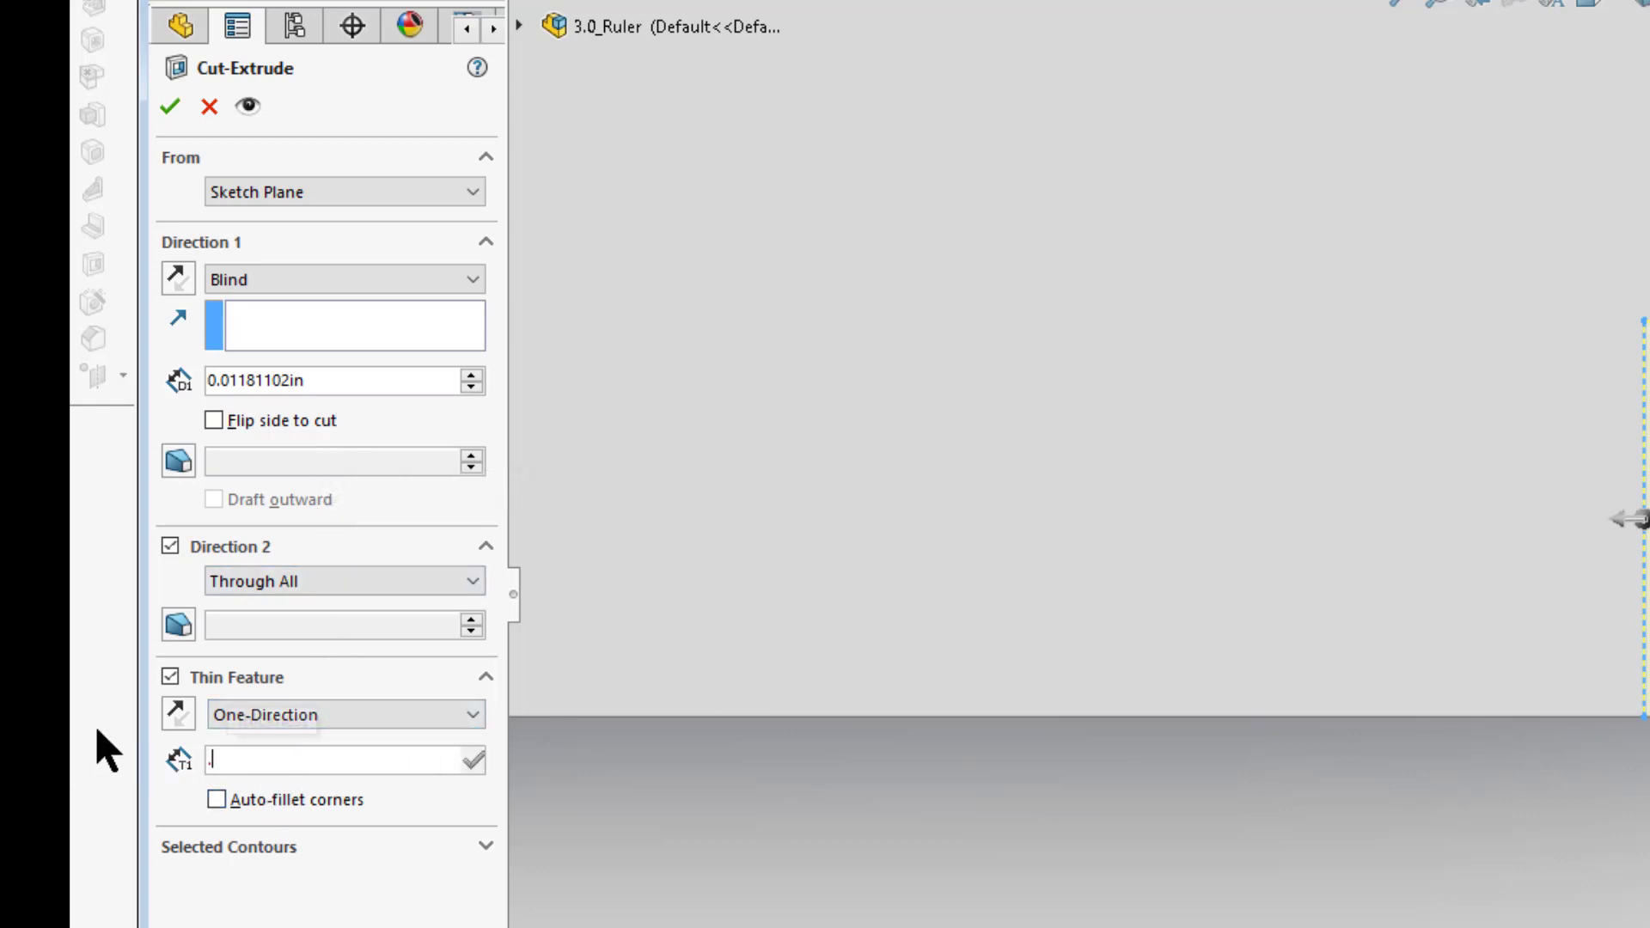
type("1")
key("Return")
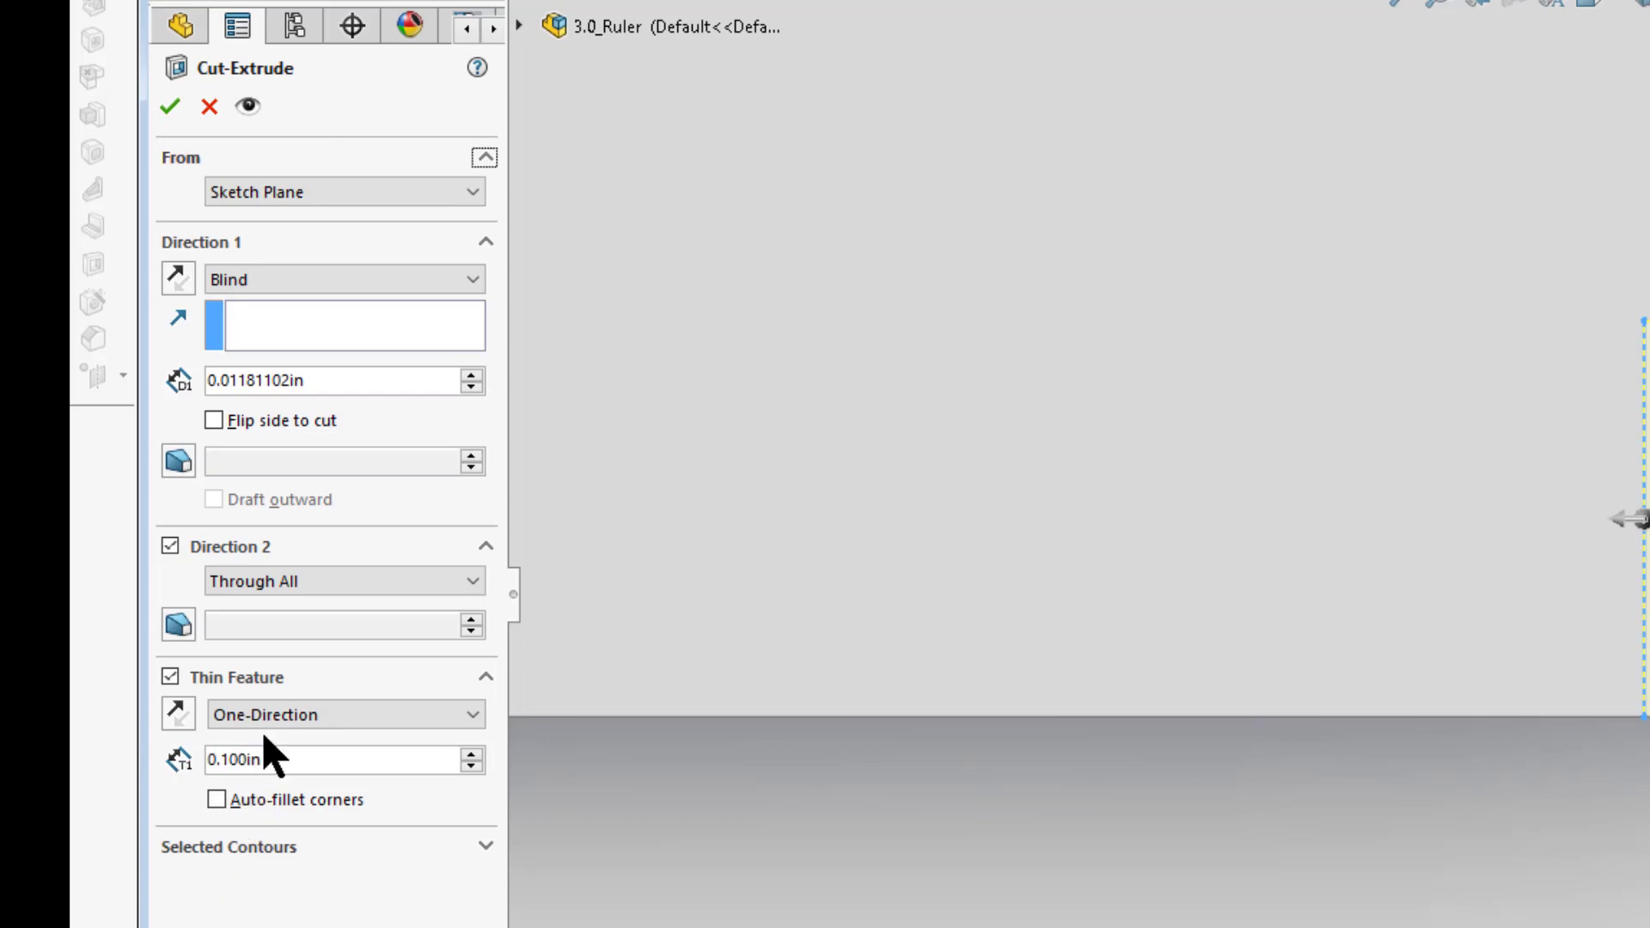
left_click(273, 719)
left_click(258, 760)
double_click(280, 756)
type(".1mm")
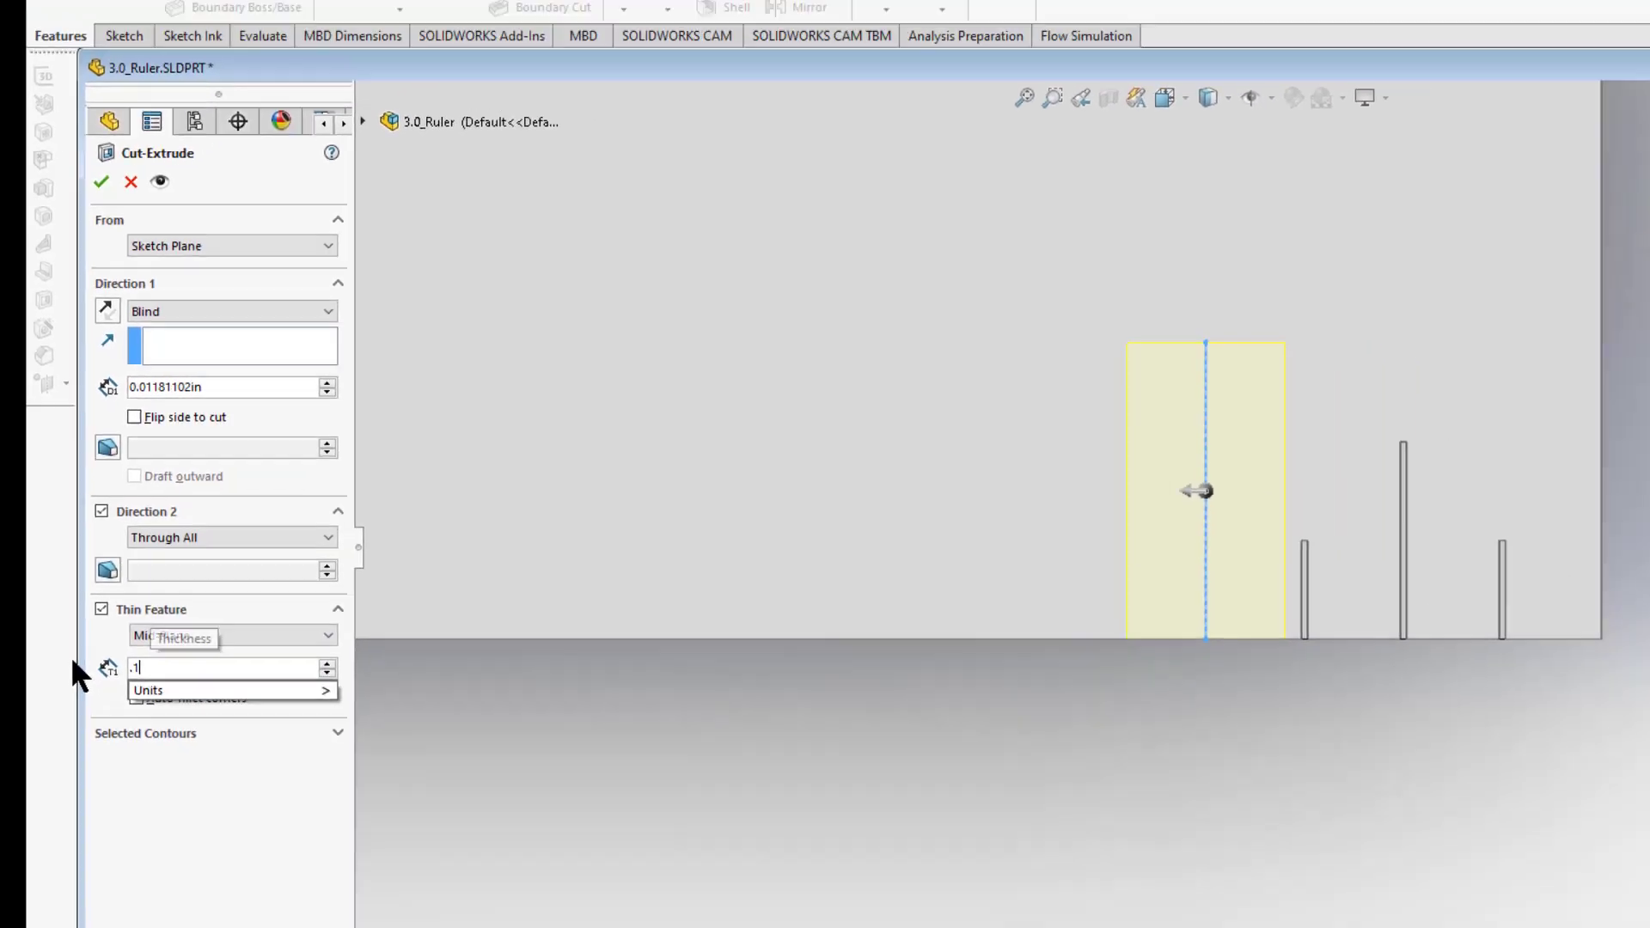
key("Return")
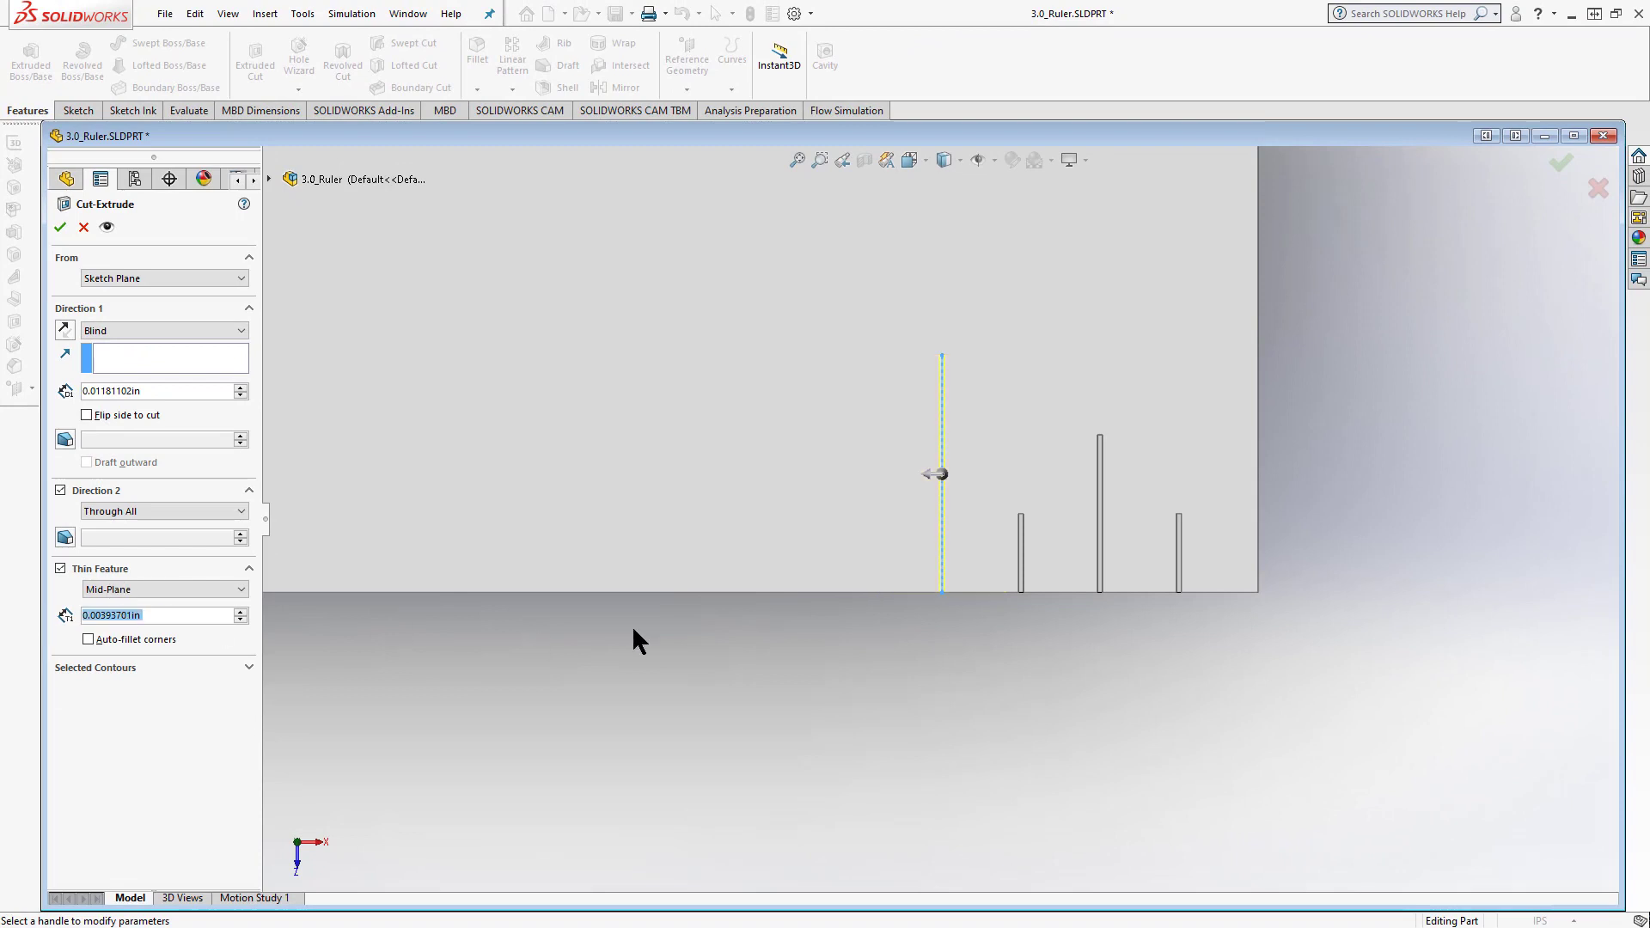
left_click(59, 227)
scroll(919, 596, "up", 3)
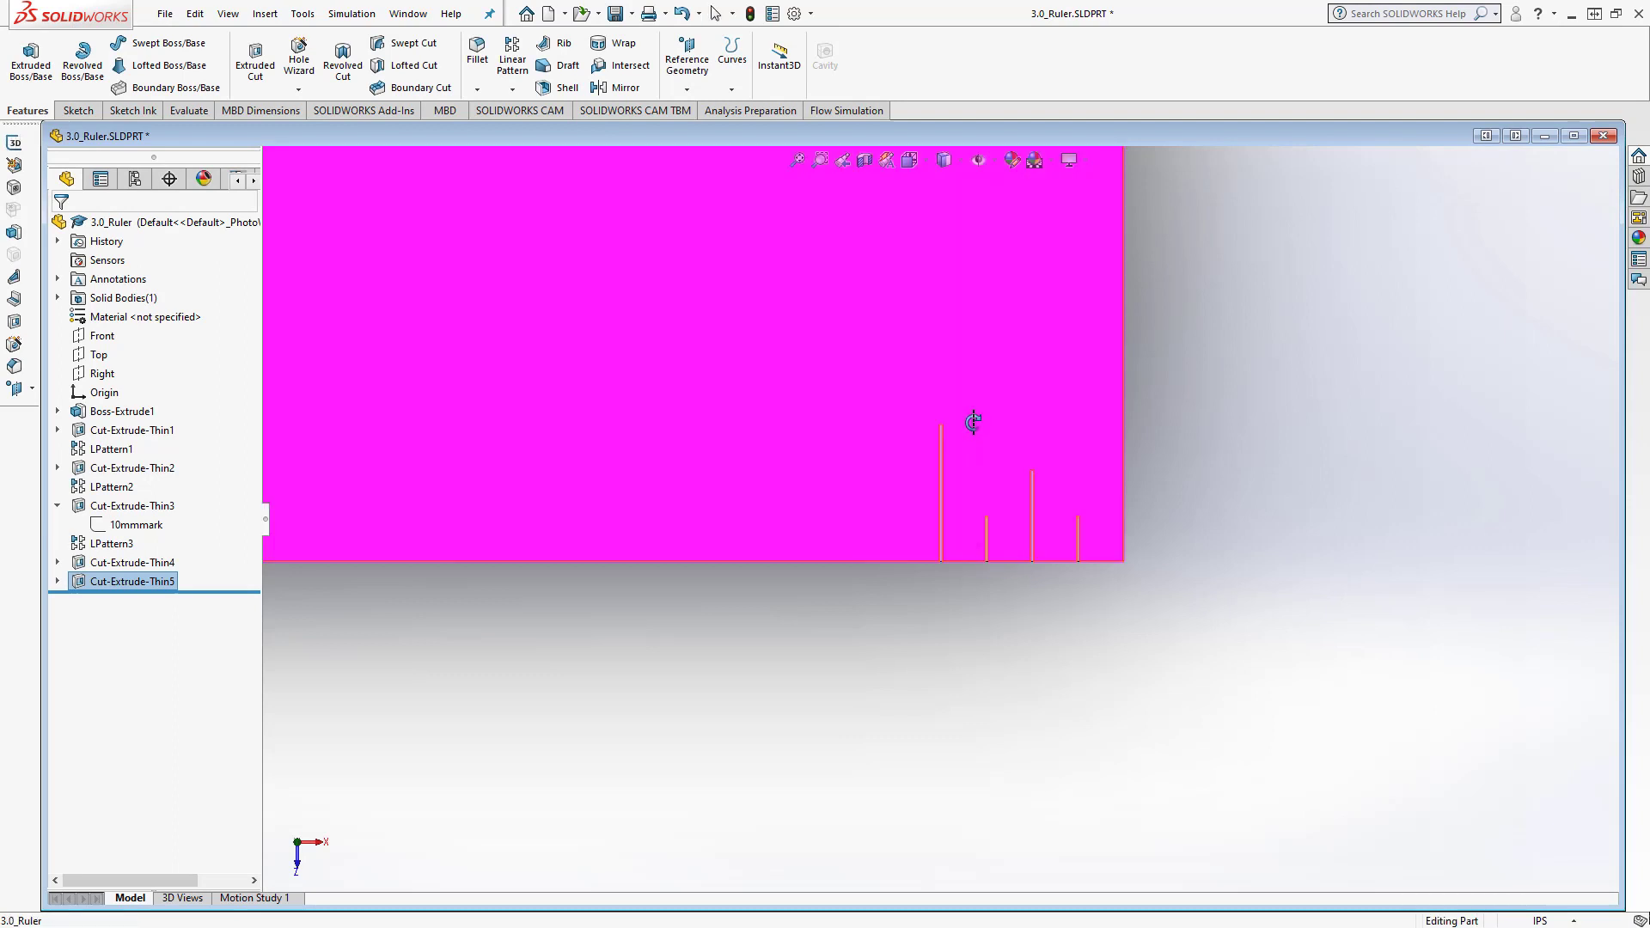
middle_click_drag(973, 432, 1315, 538)
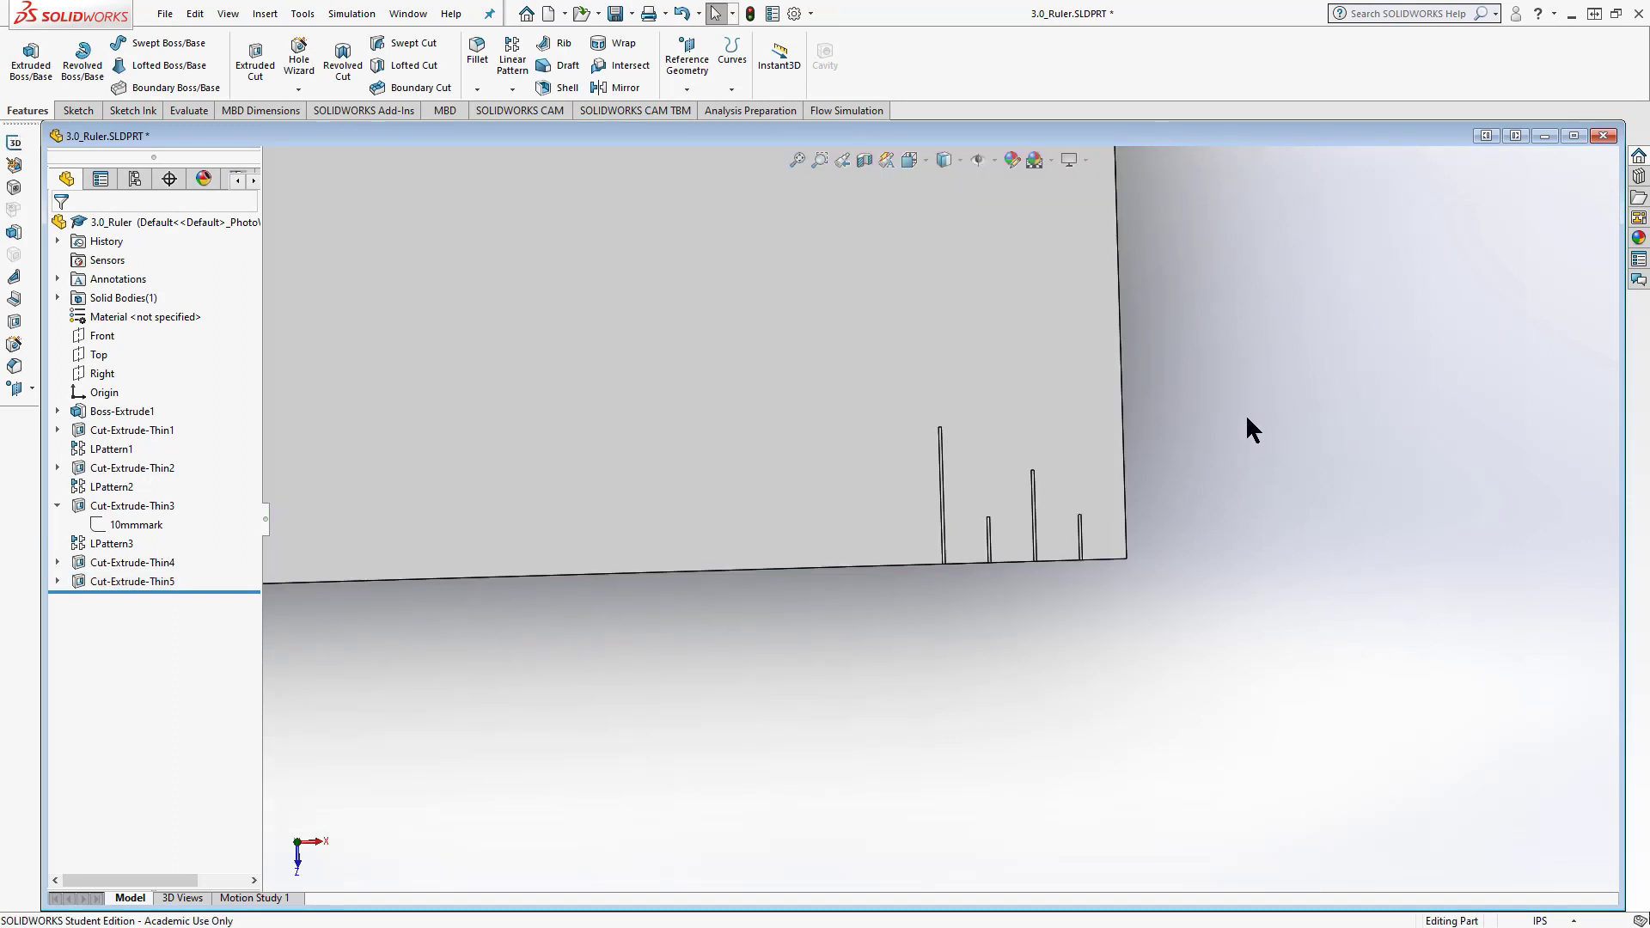
middle_click_drag(1207, 462, 1181, 201)
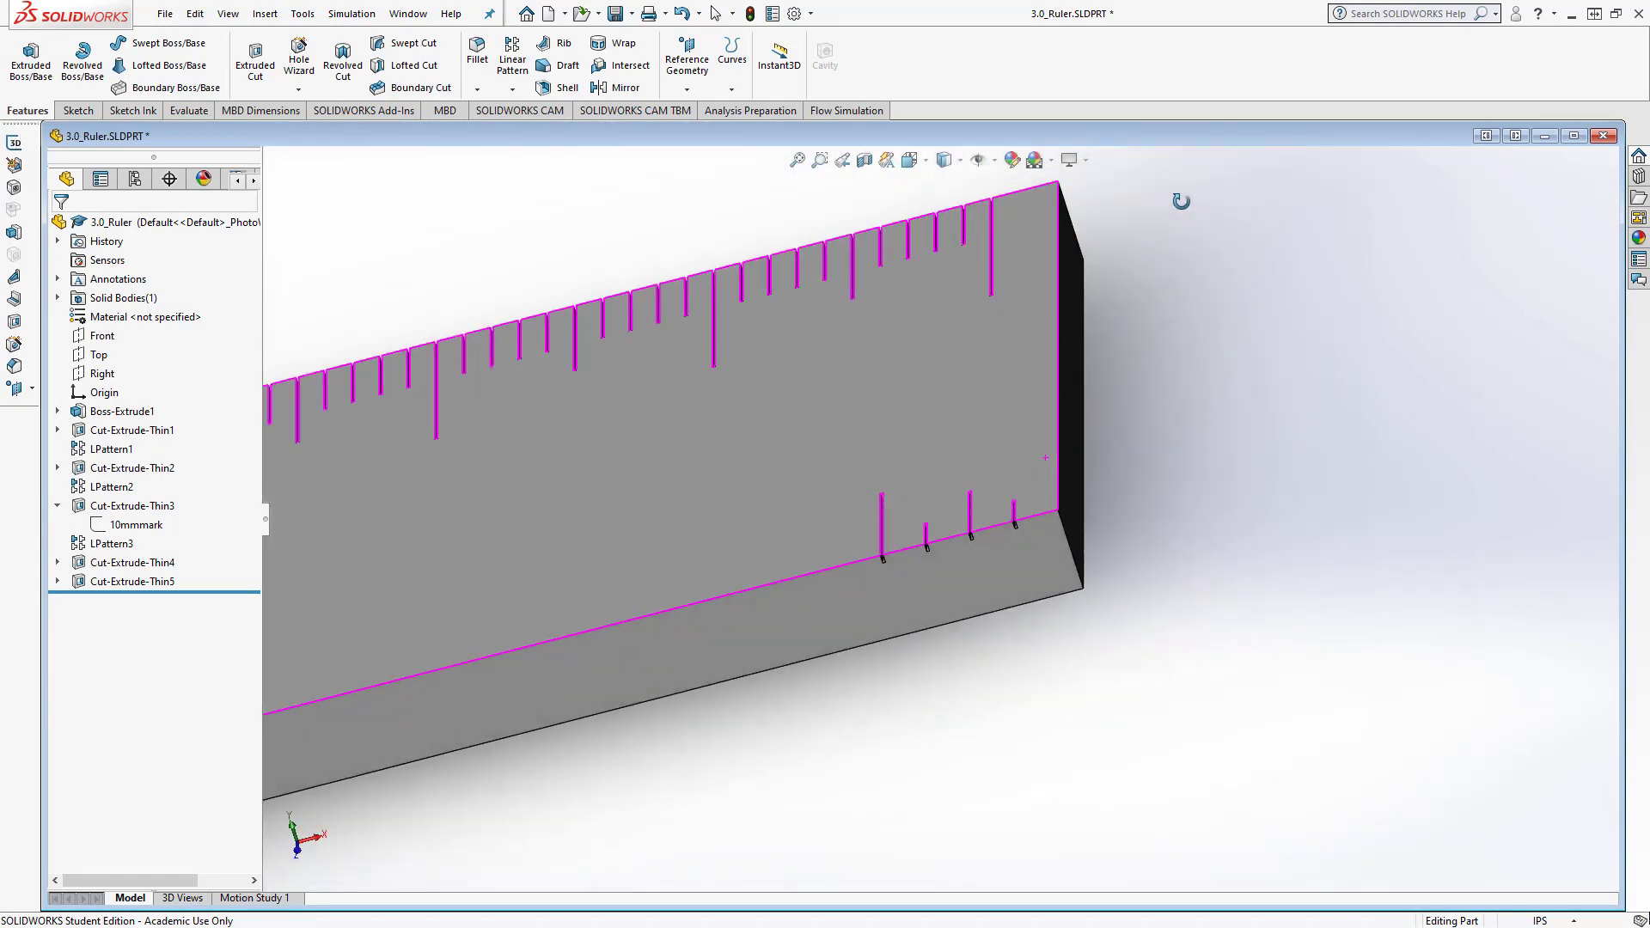
middle_click_drag(1157, 560, 1201, 770)
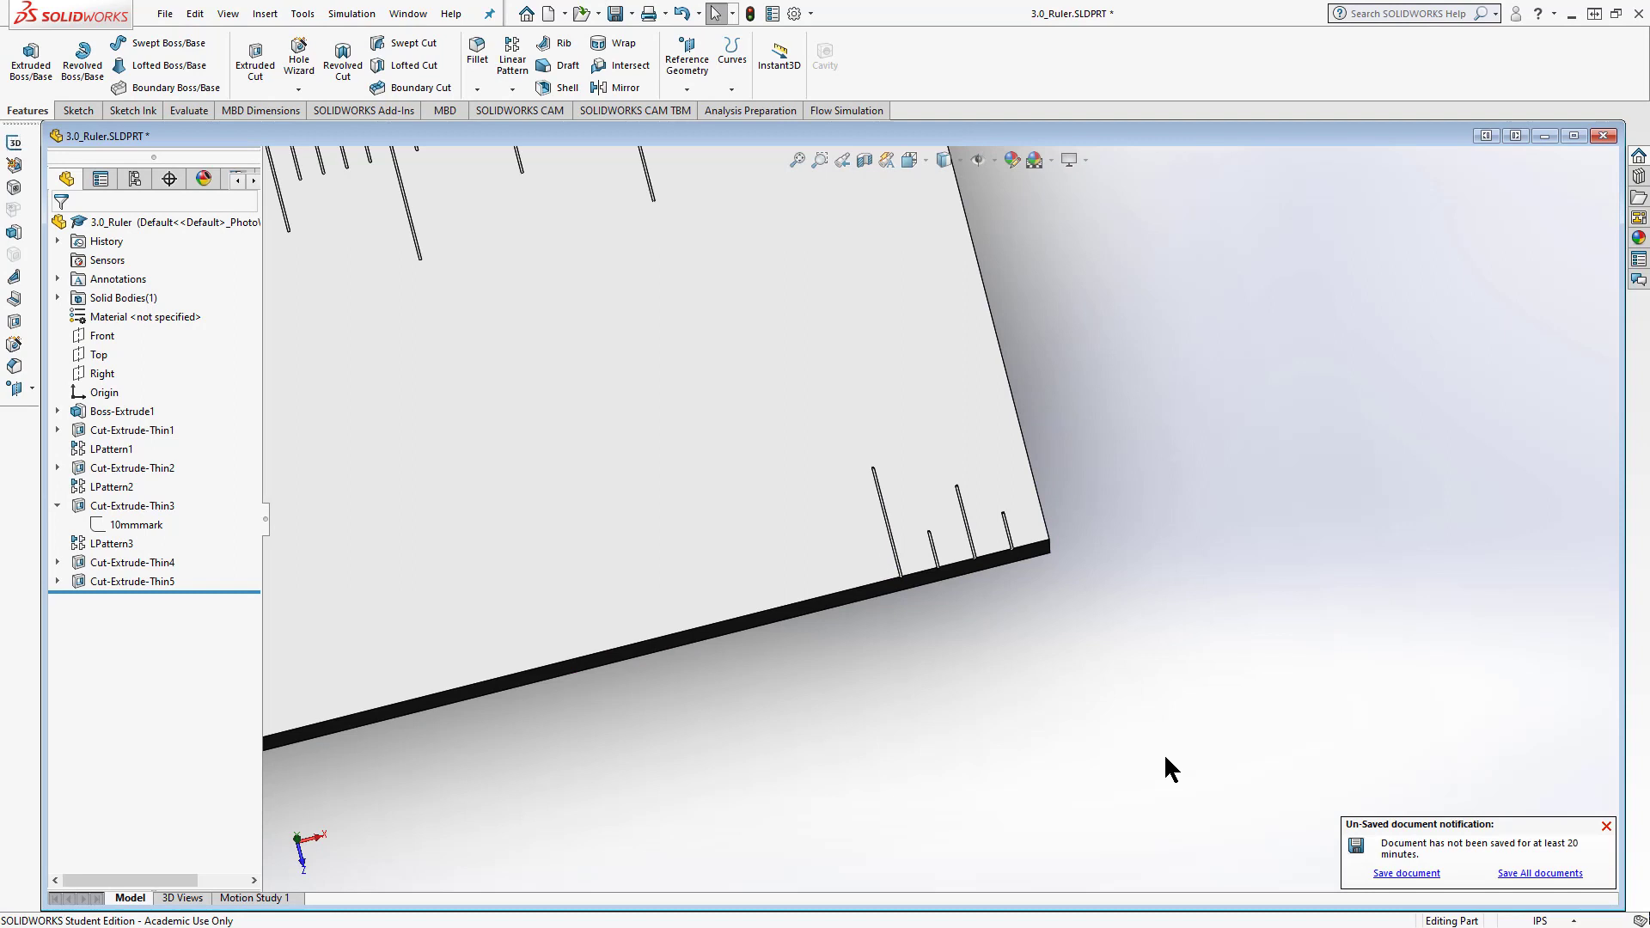
key("ctrl+5")
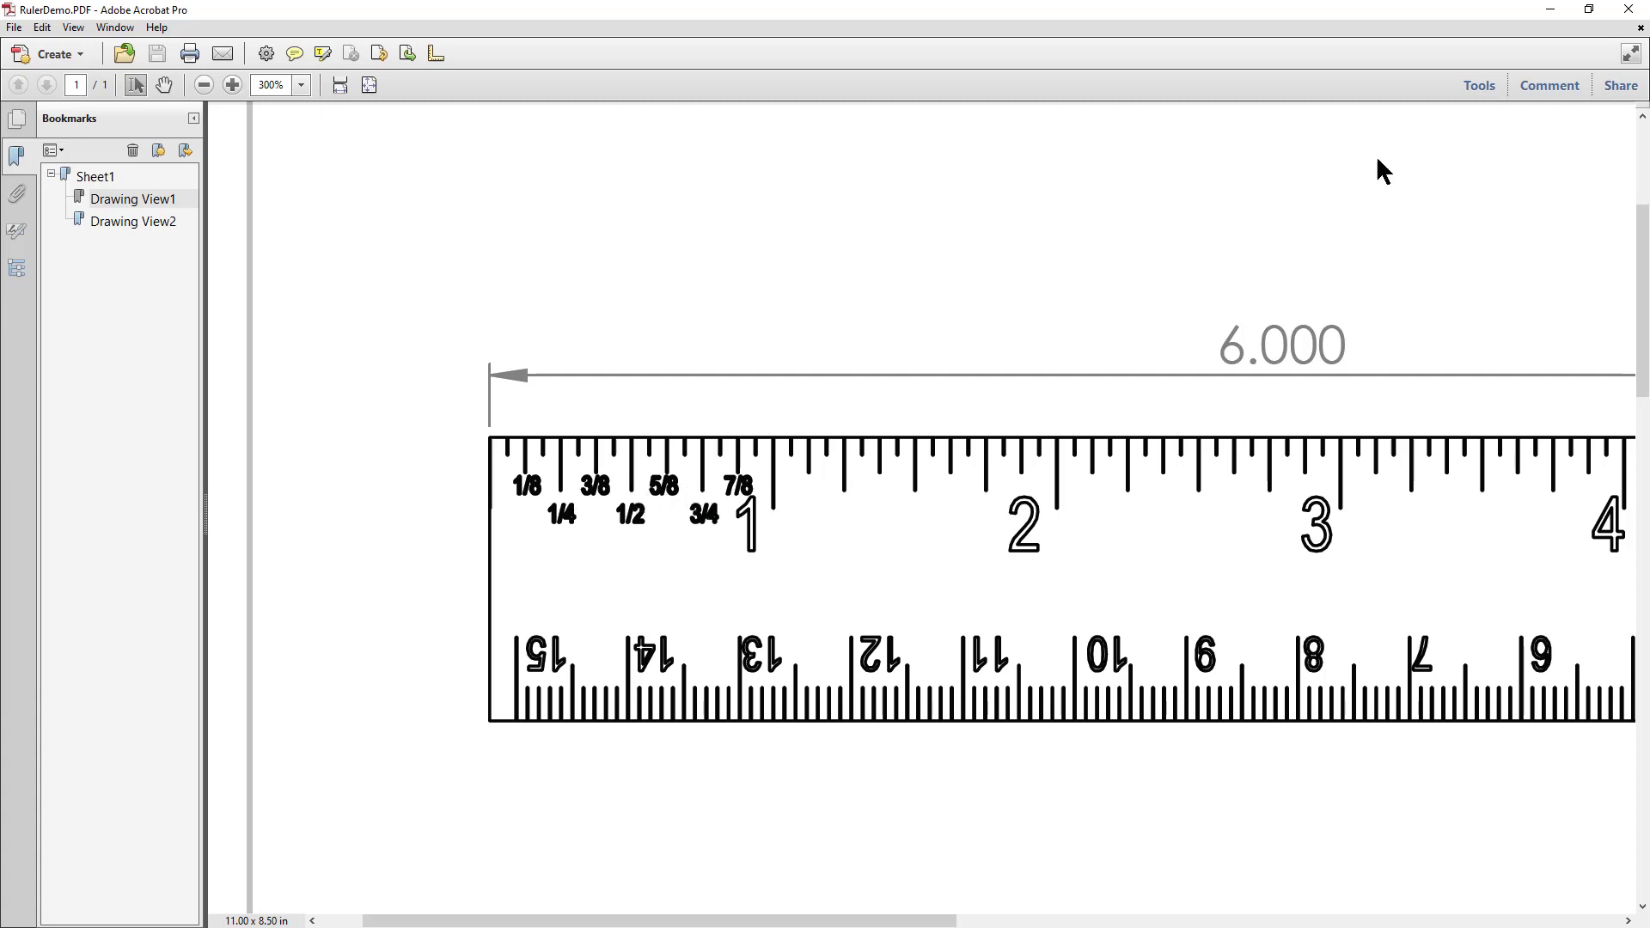
Minimize the RulerDemo reference drawing to bring the 3.0_Ruler part back into view
left_click(1546, 11)
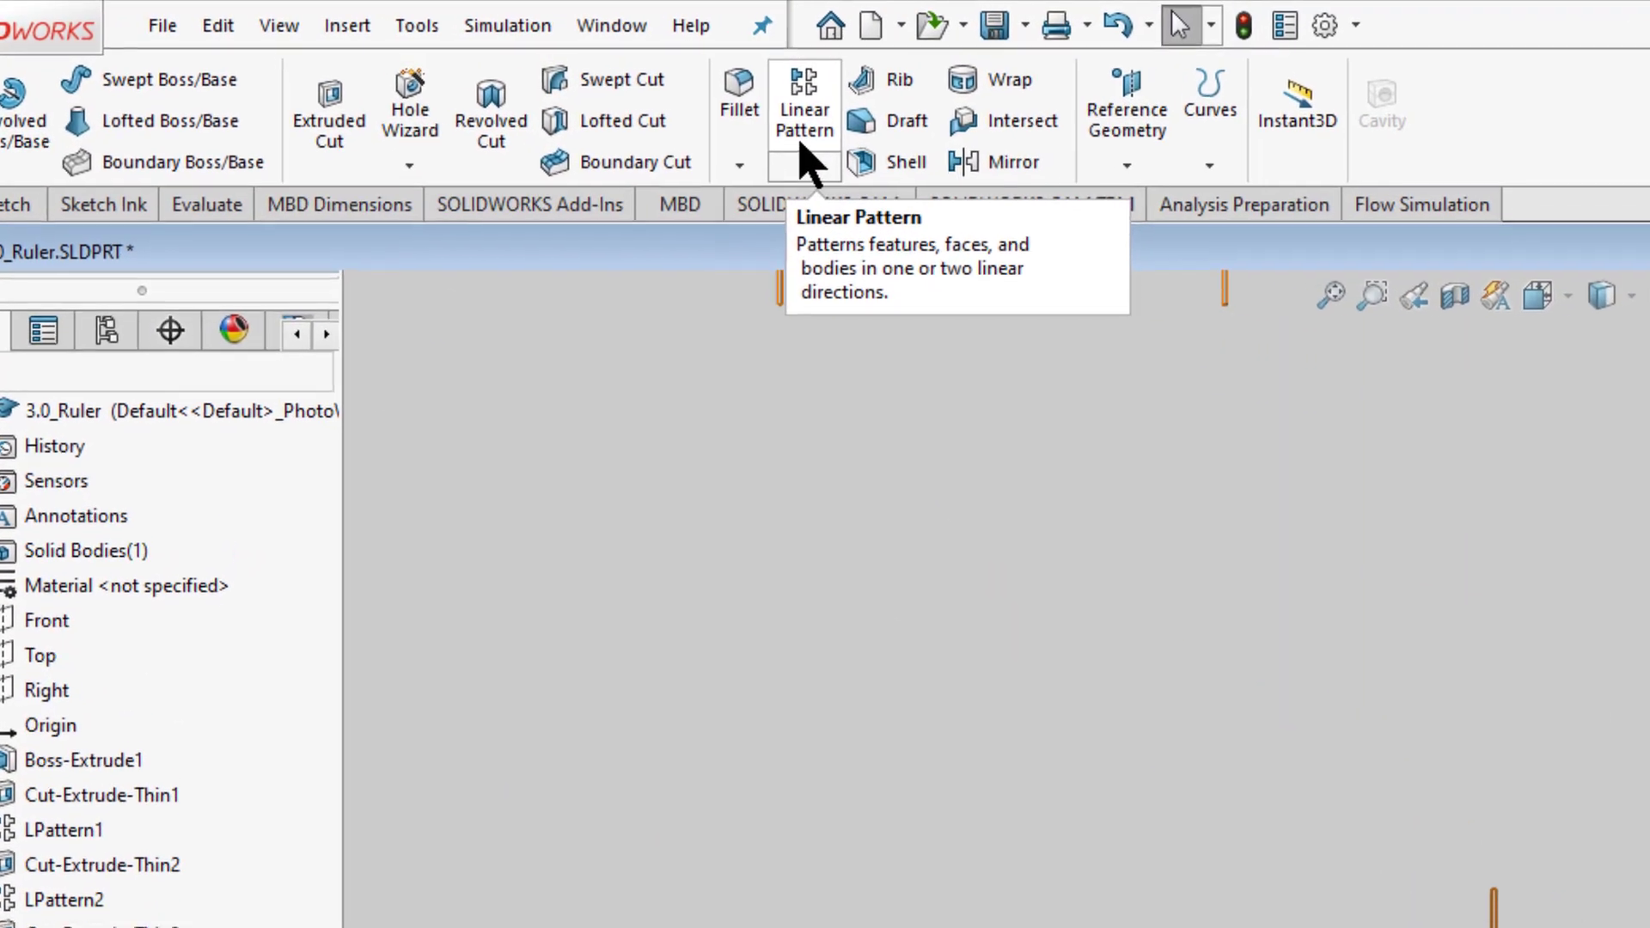
Start a linear pattern along the bottom edge with 0.25 in spacing and 4 instances
left_click(816, 159)
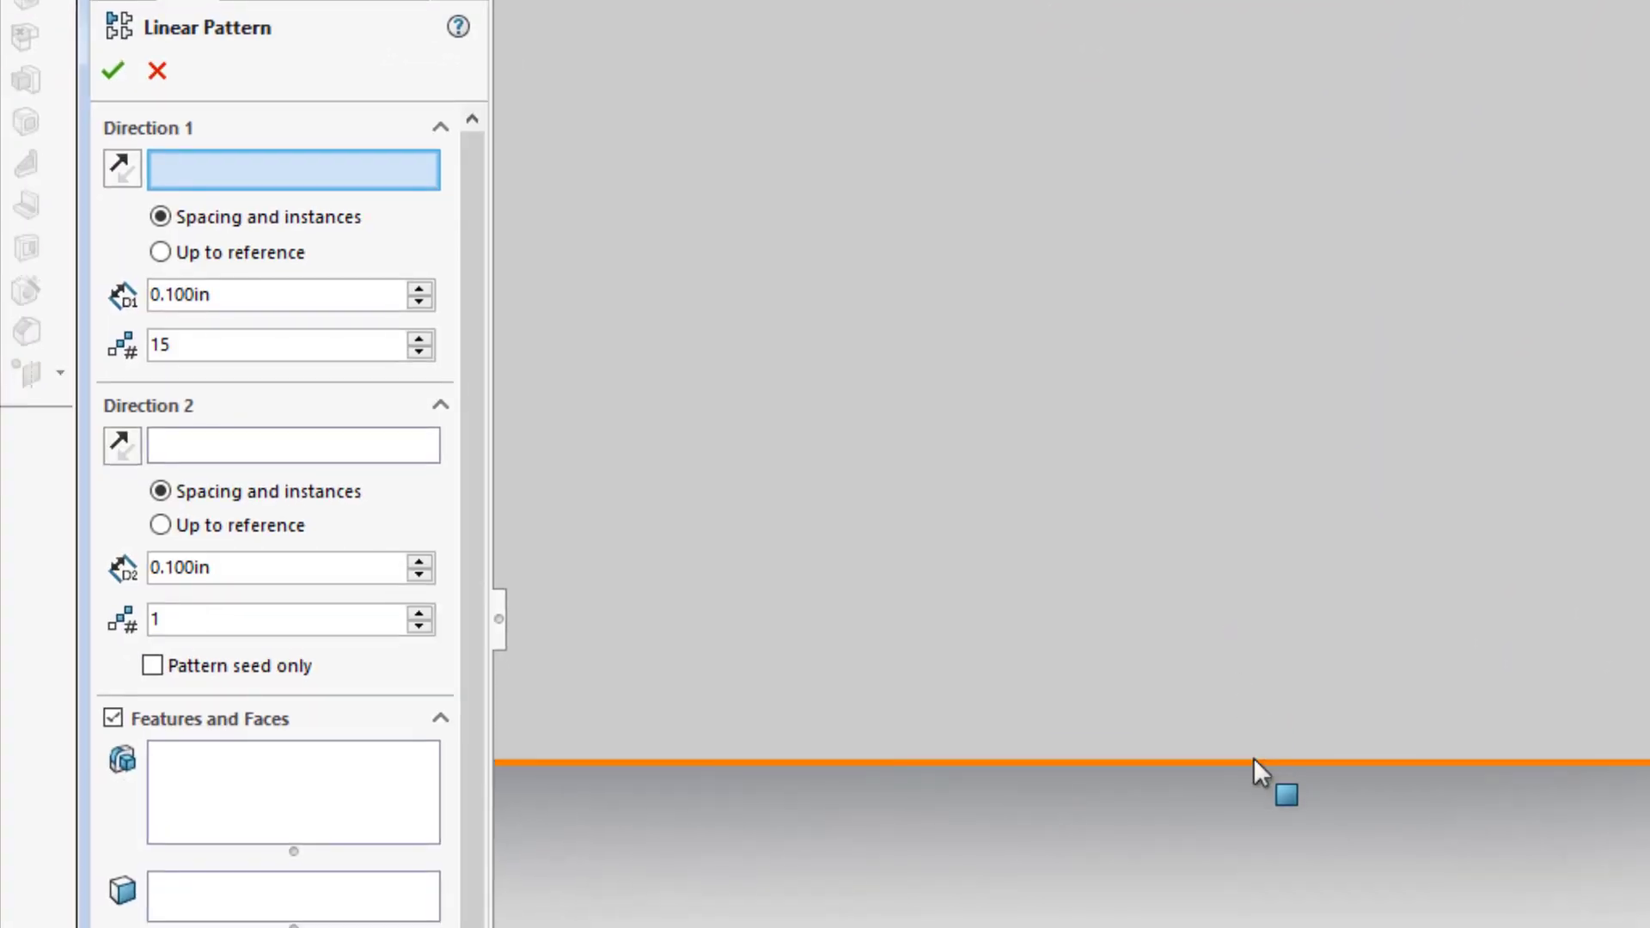
left_click(1253, 760)
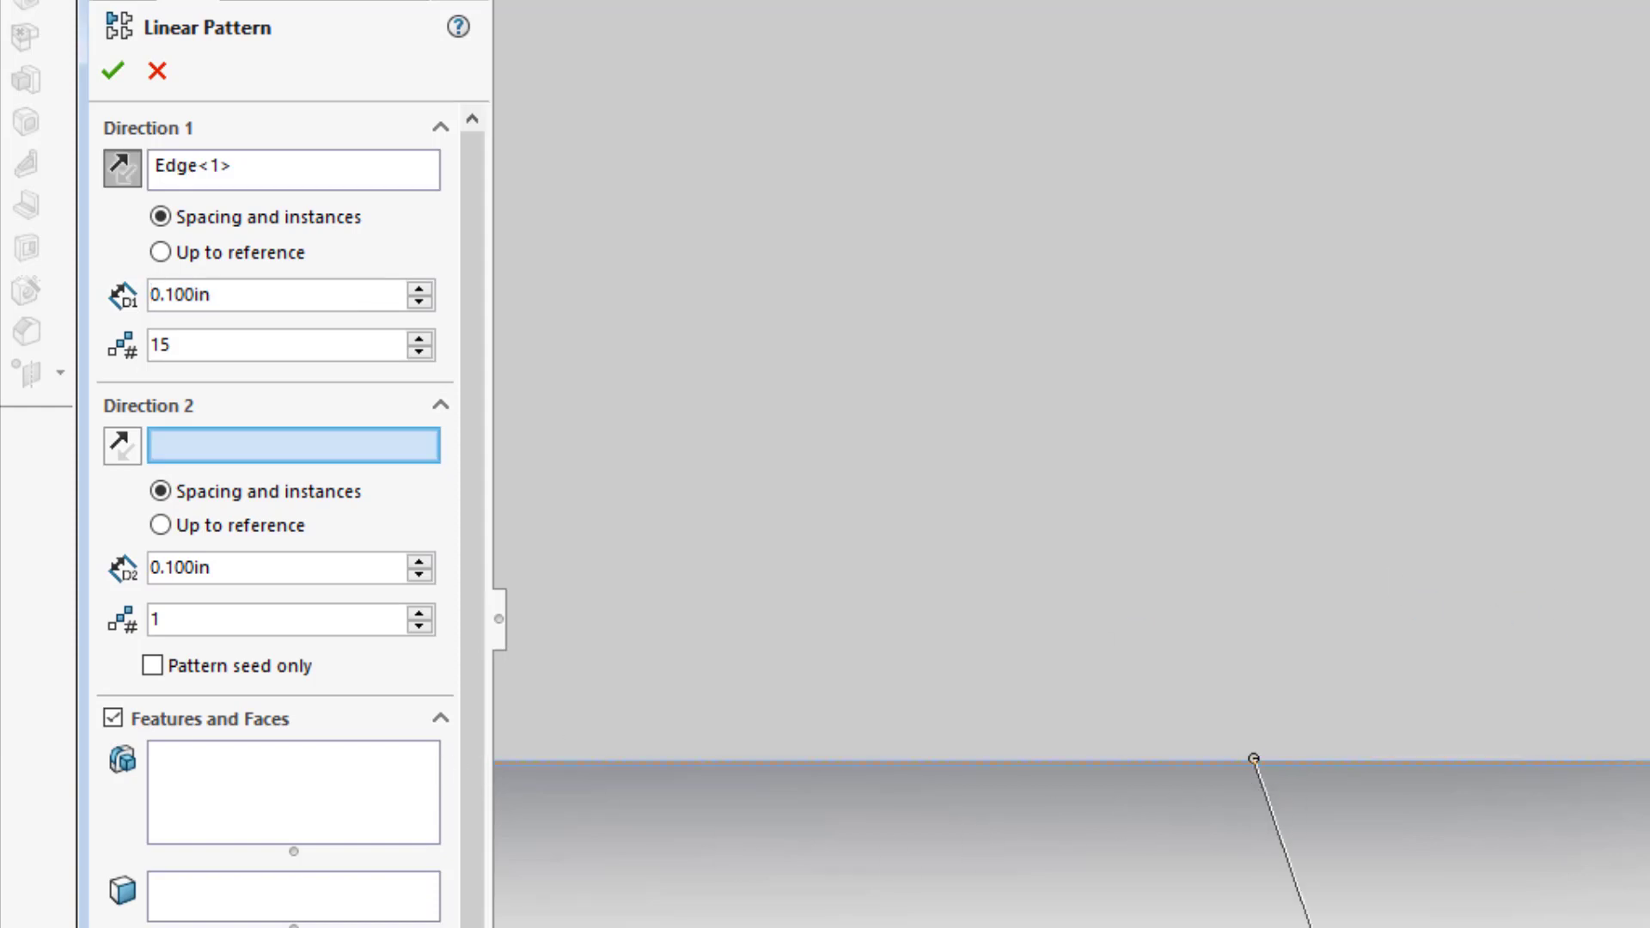
left_click(1252, 4)
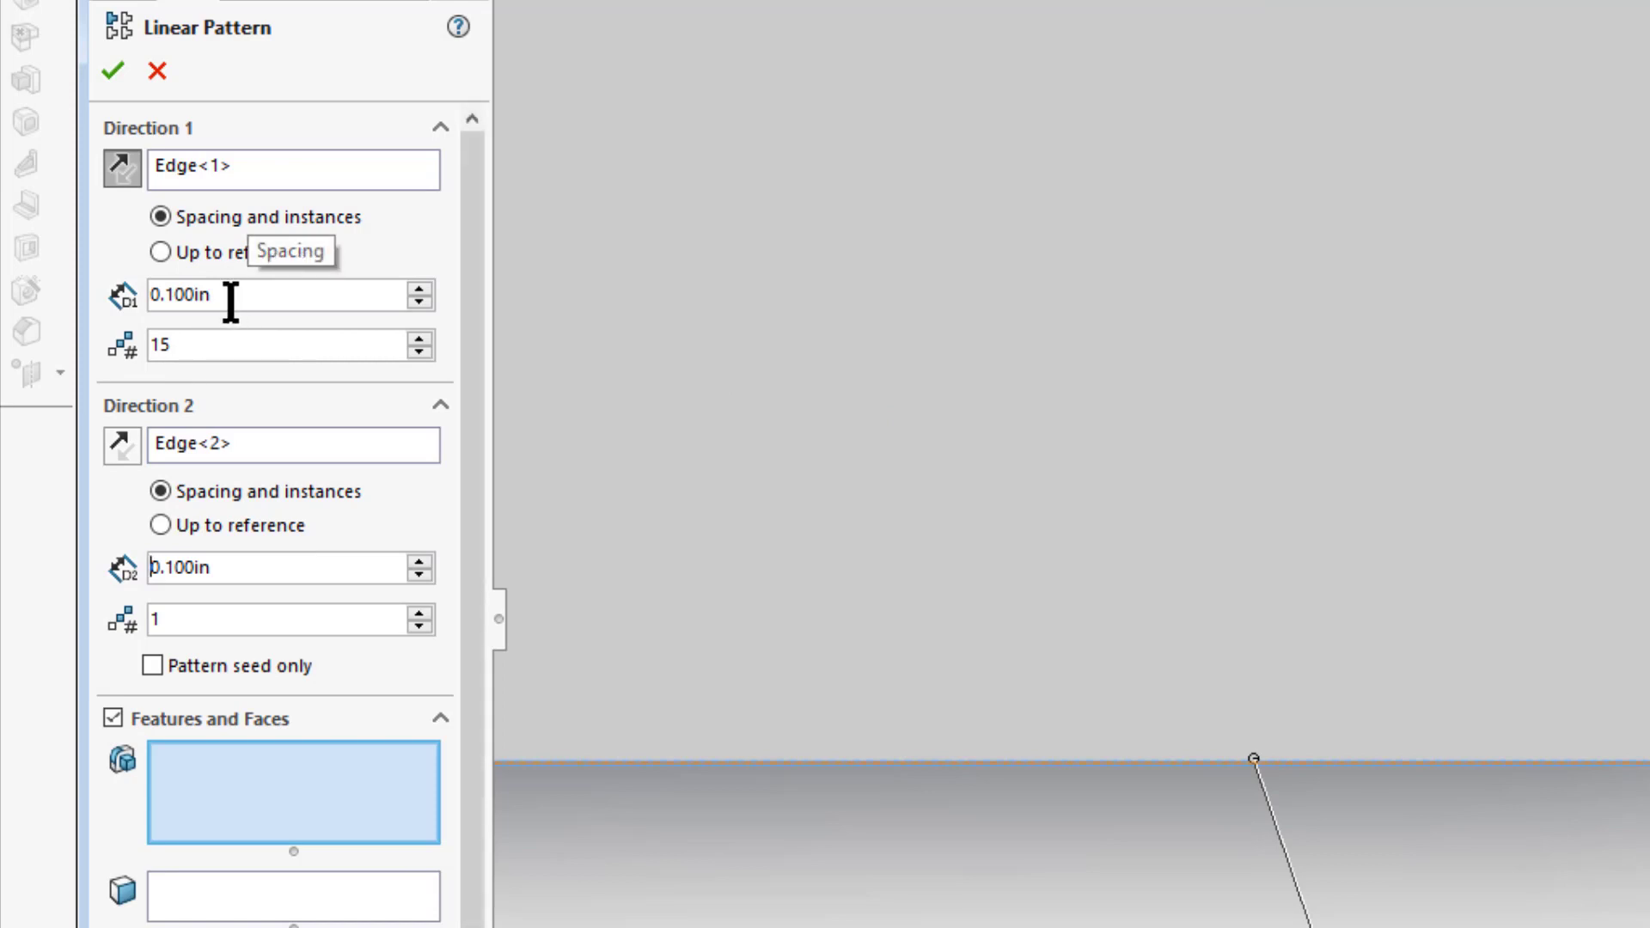
double_click(171, 294)
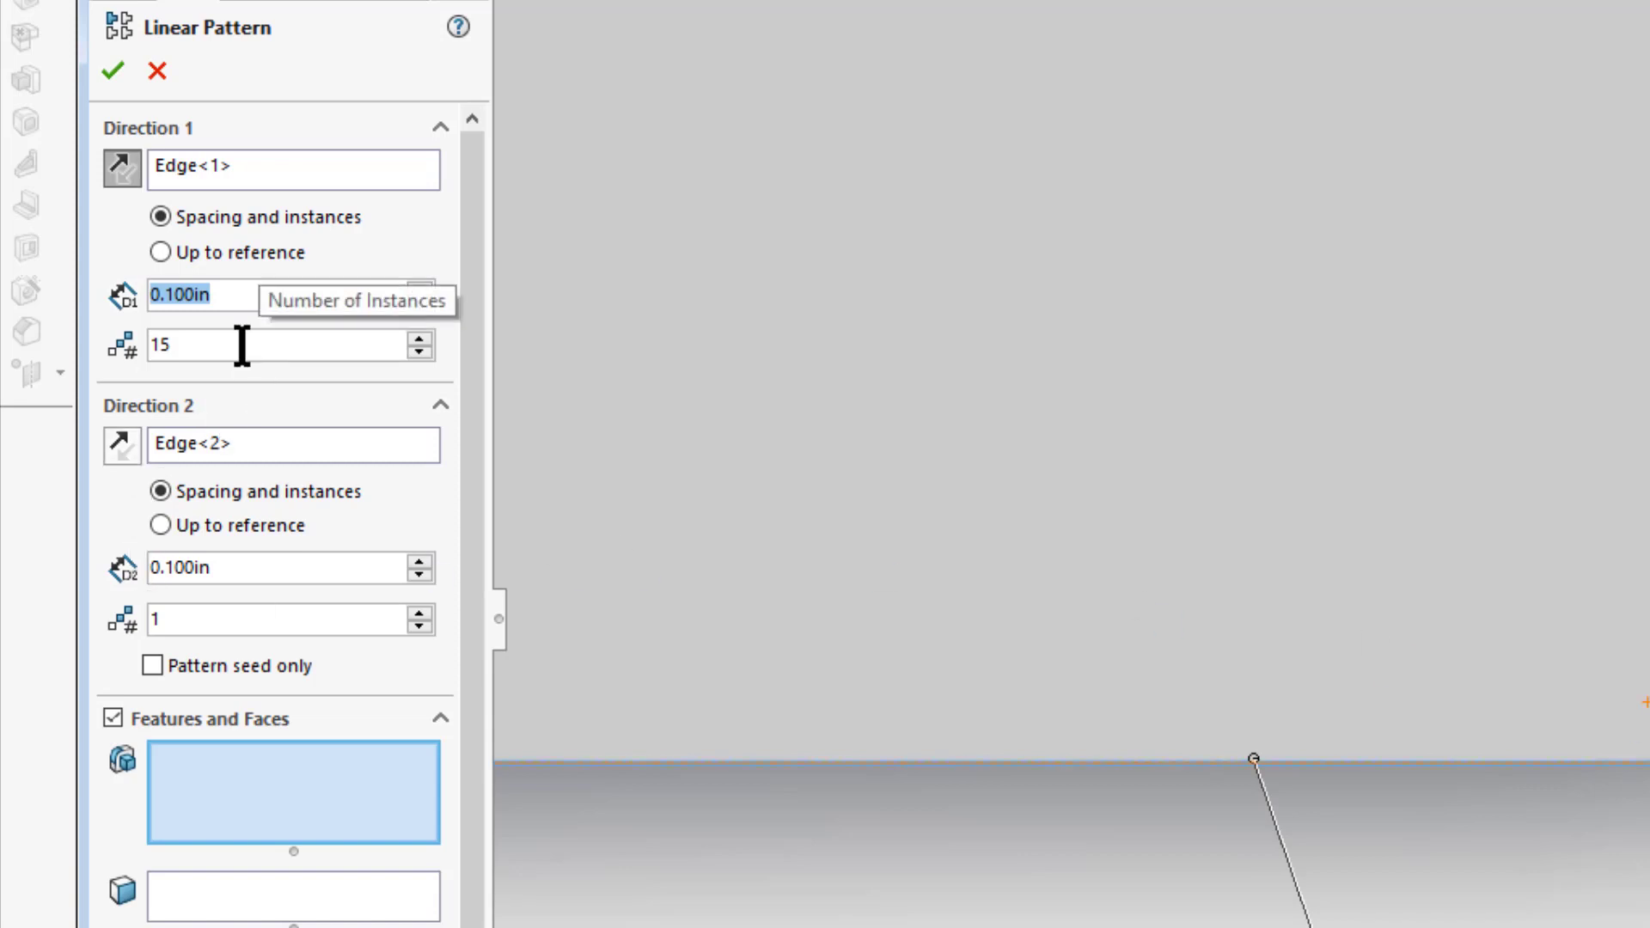
type(".25")
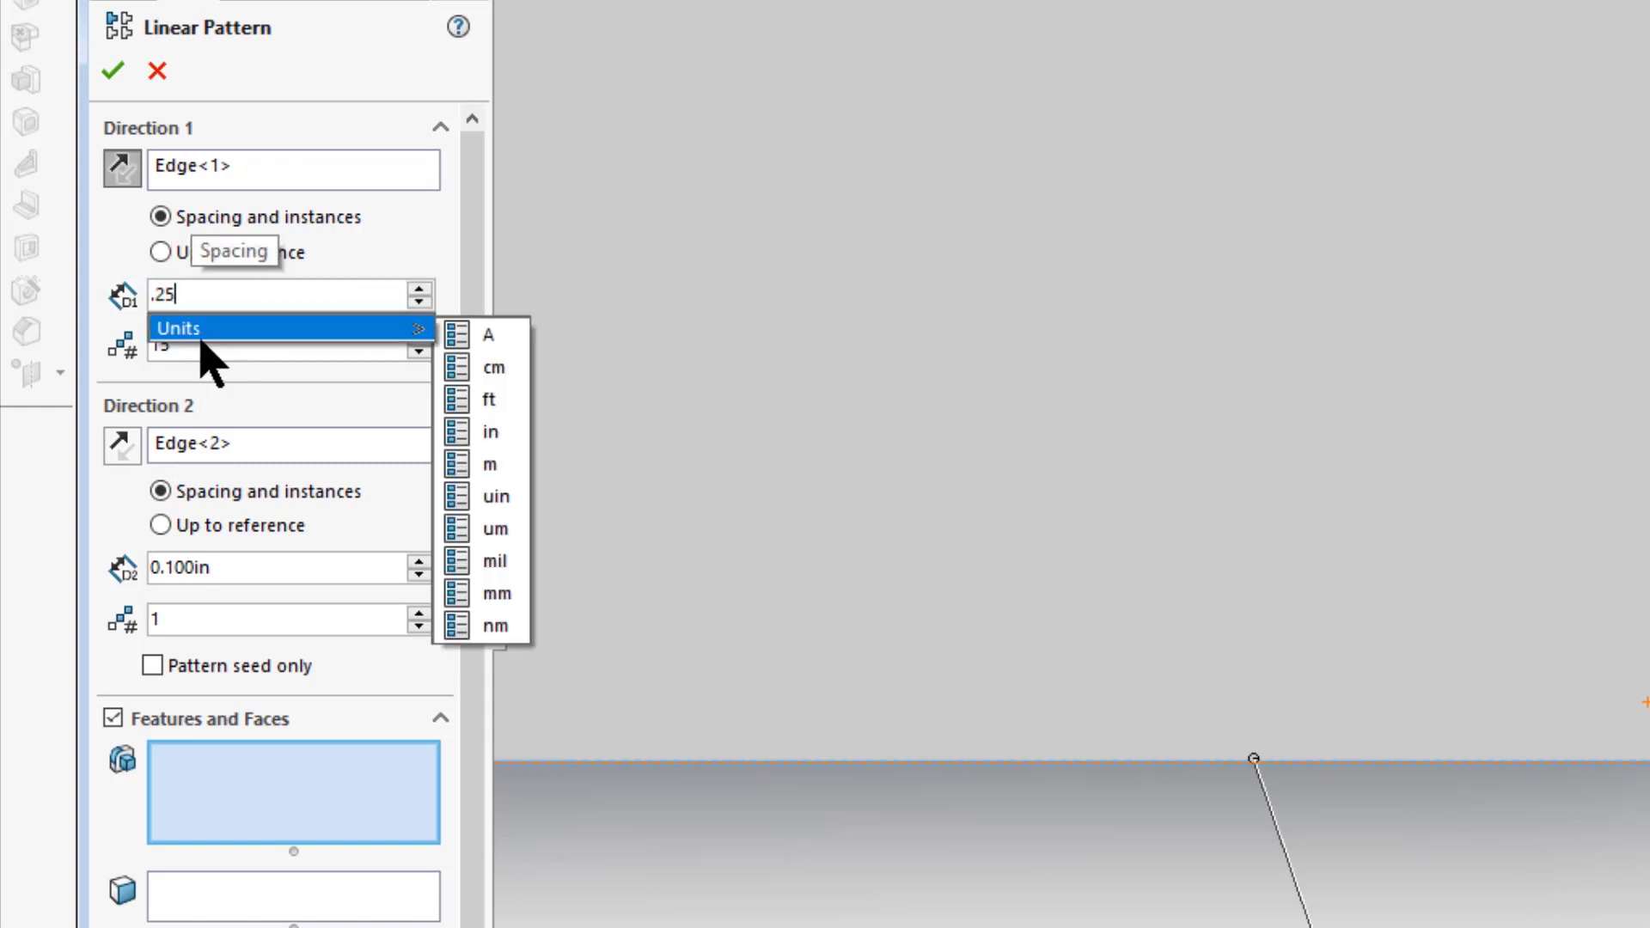
left_click(184, 348)
double_click(184, 348)
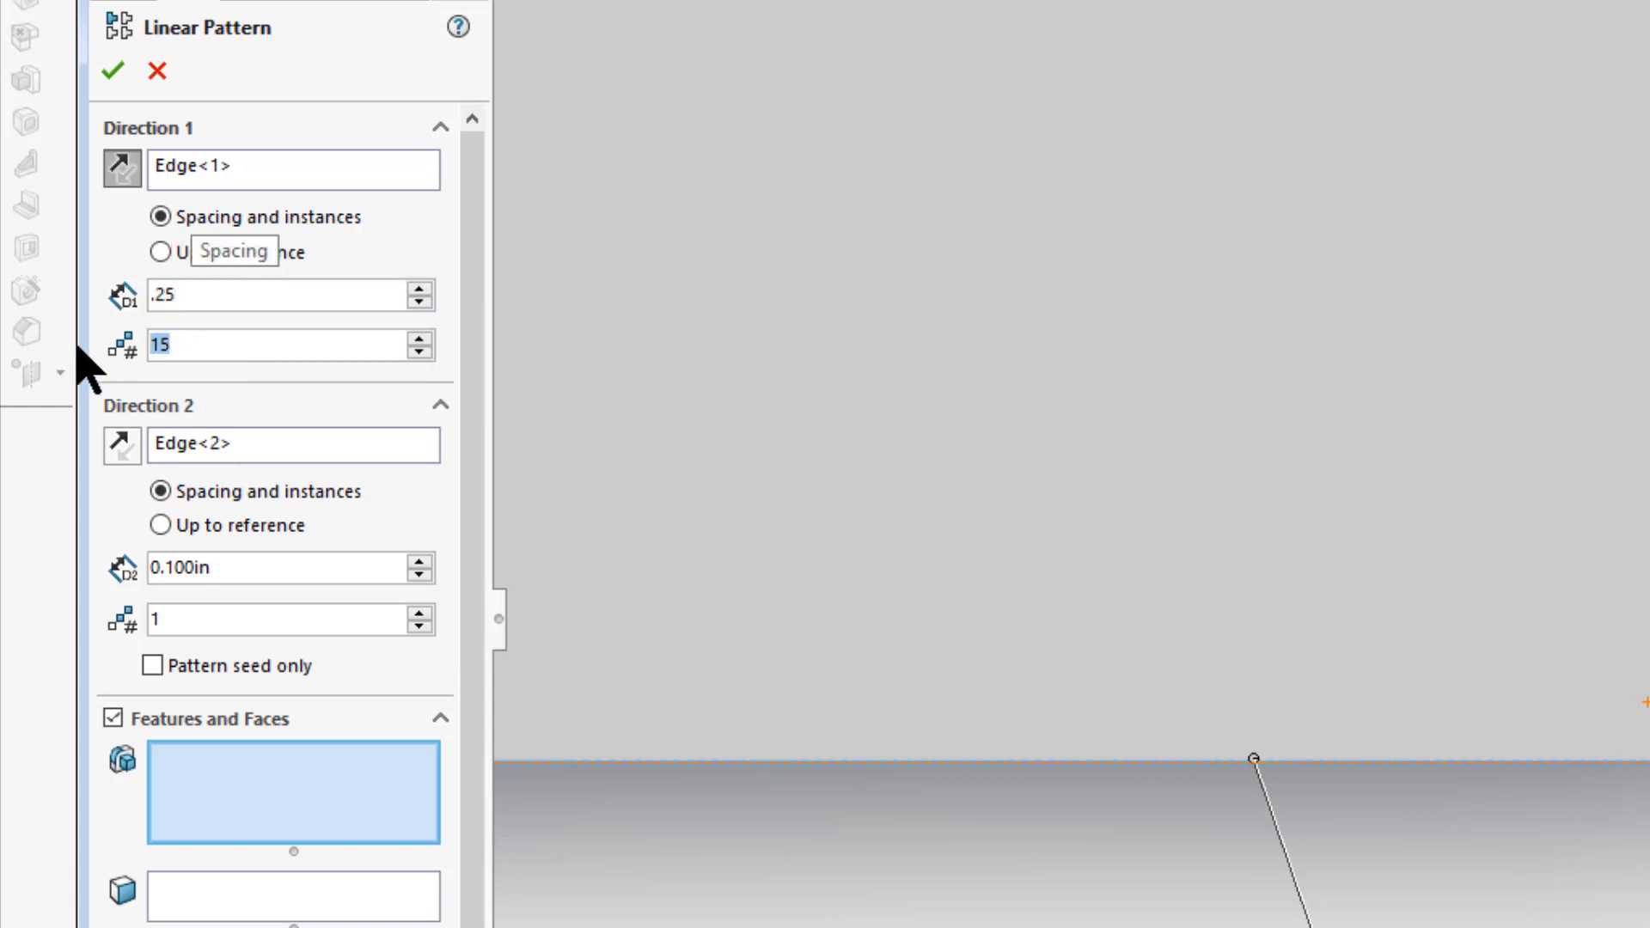
type("4")
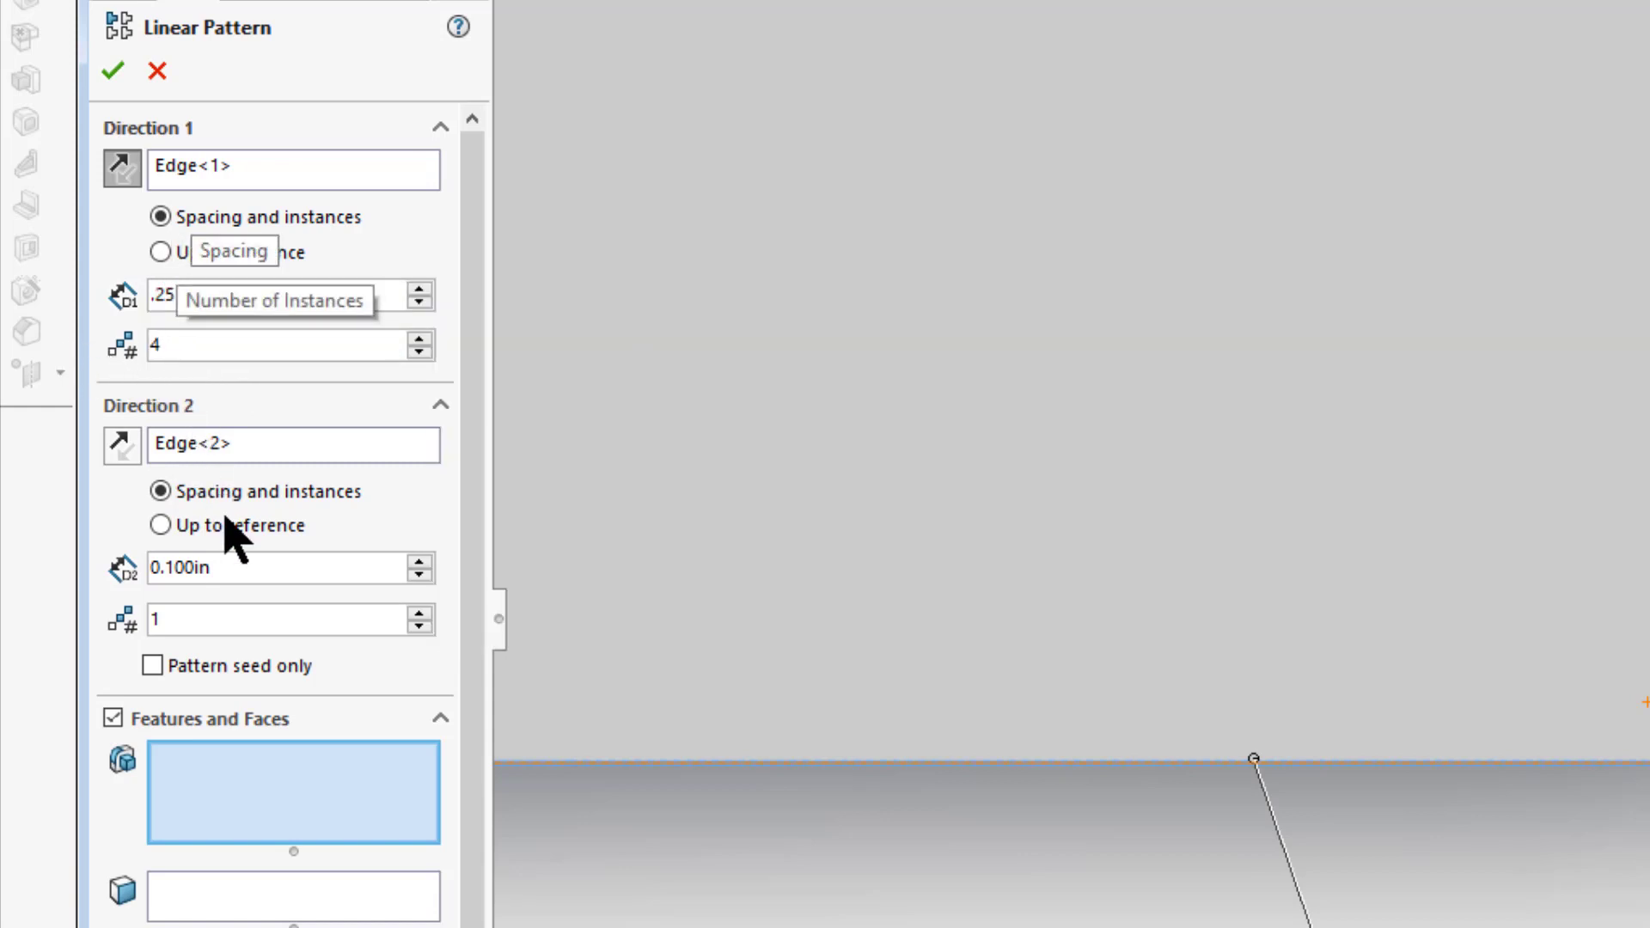
Pattern Cut-Extrude-Thin4 with those settings, preview all instances, and confirm
left_click(232, 774)
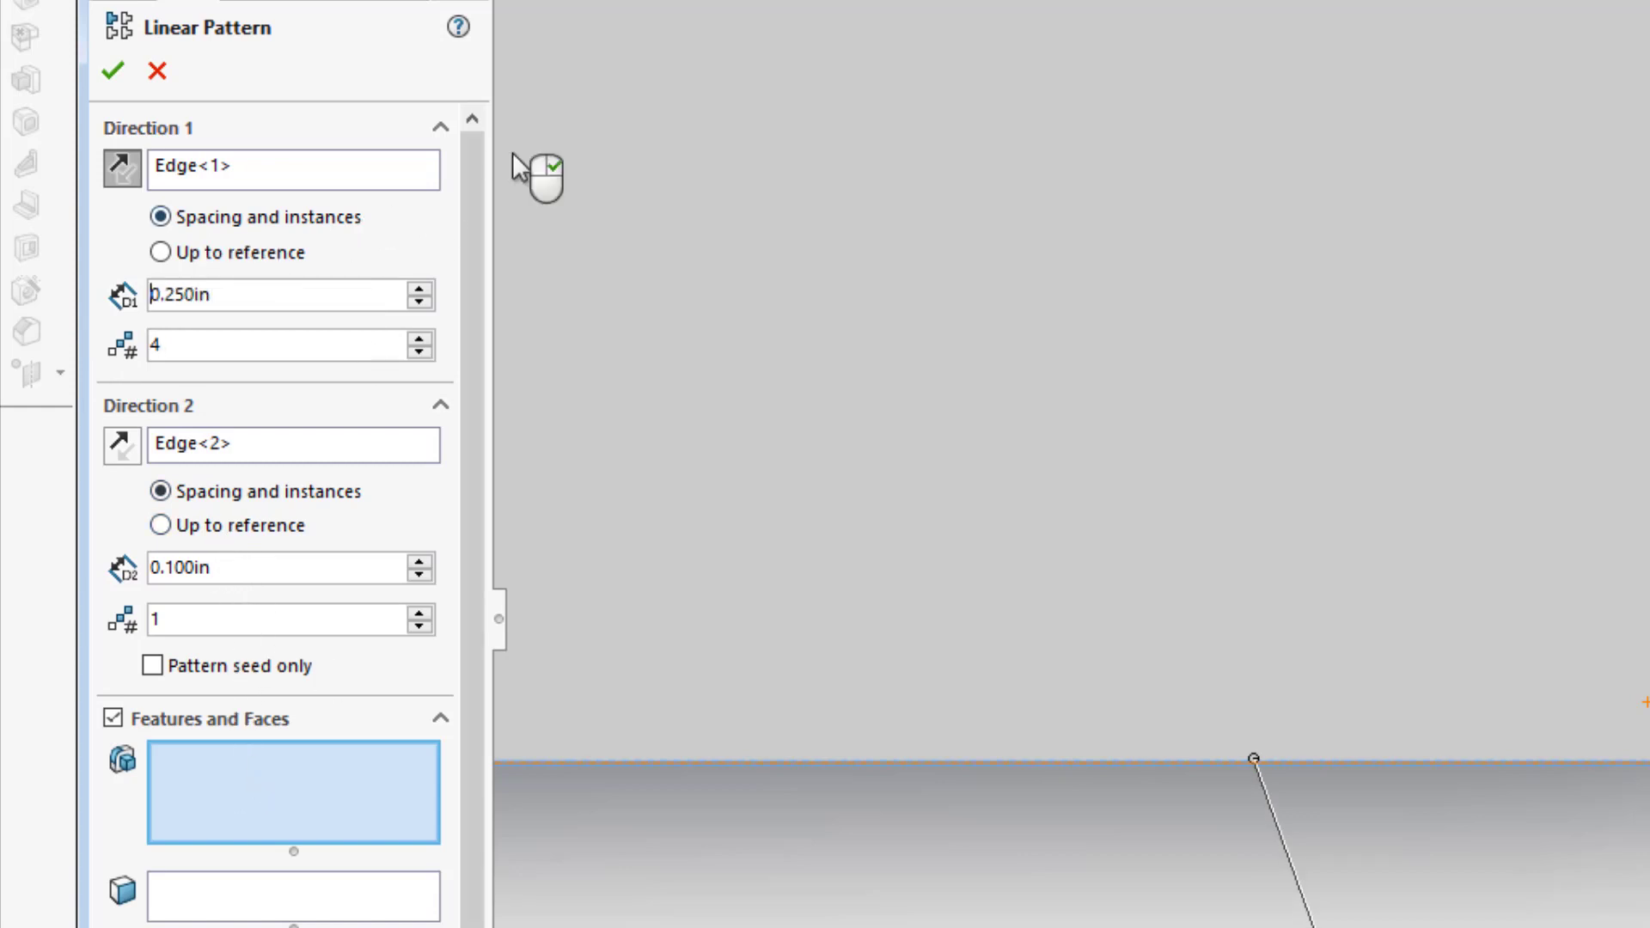
left_click(505, 1)
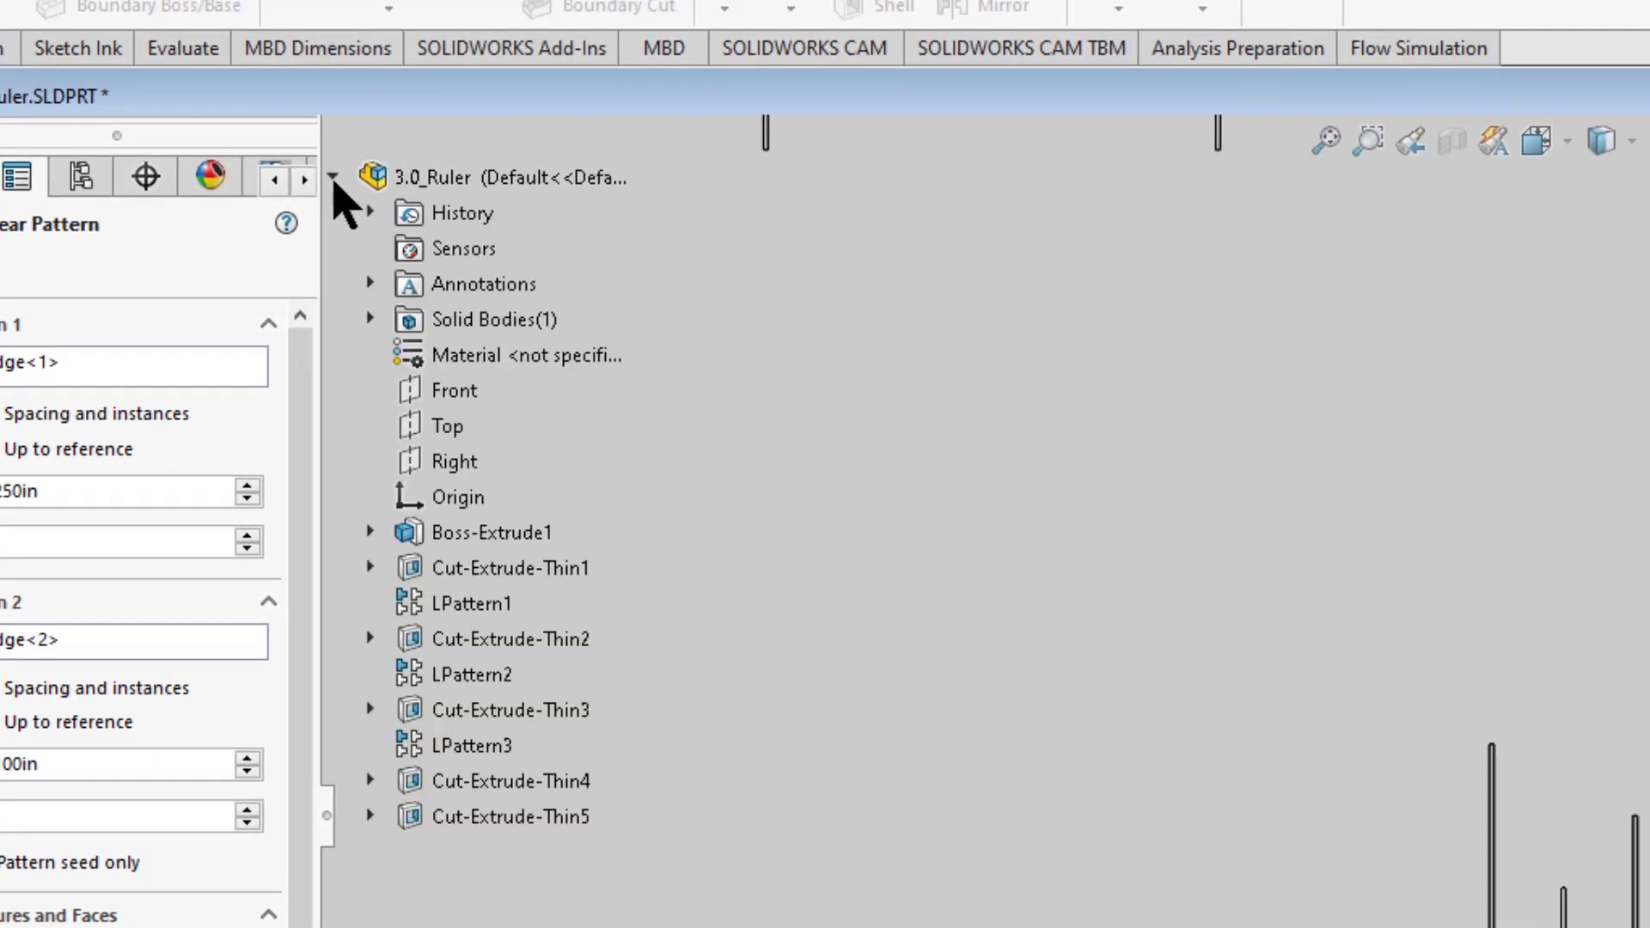
left_click(479, 774)
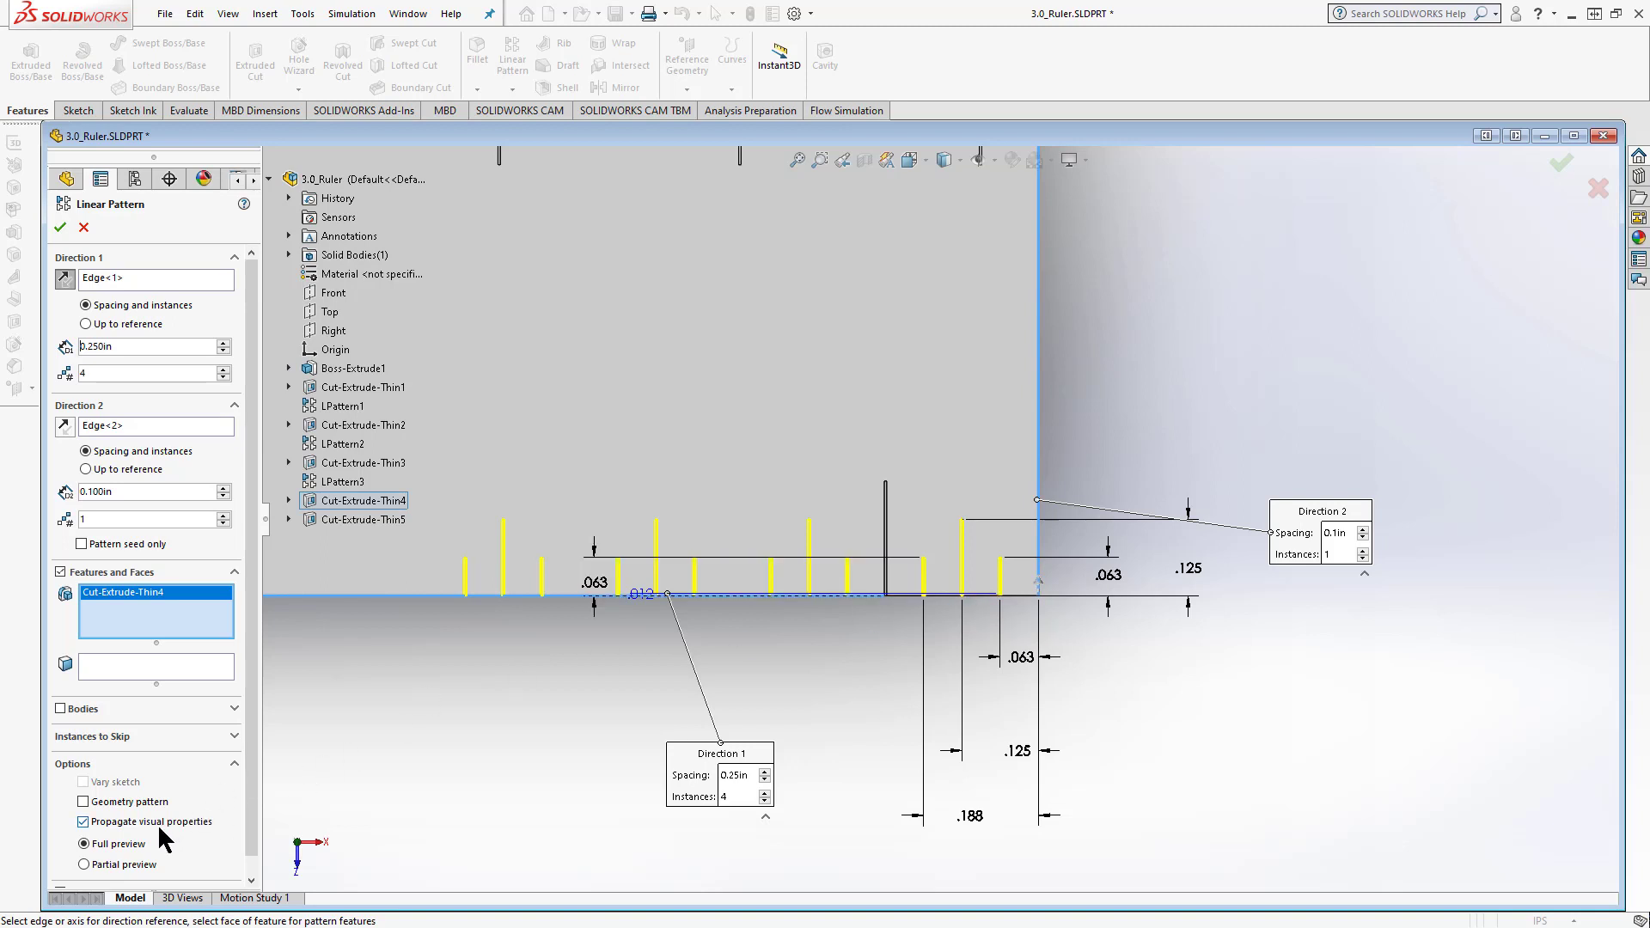
left_click(100, 862)
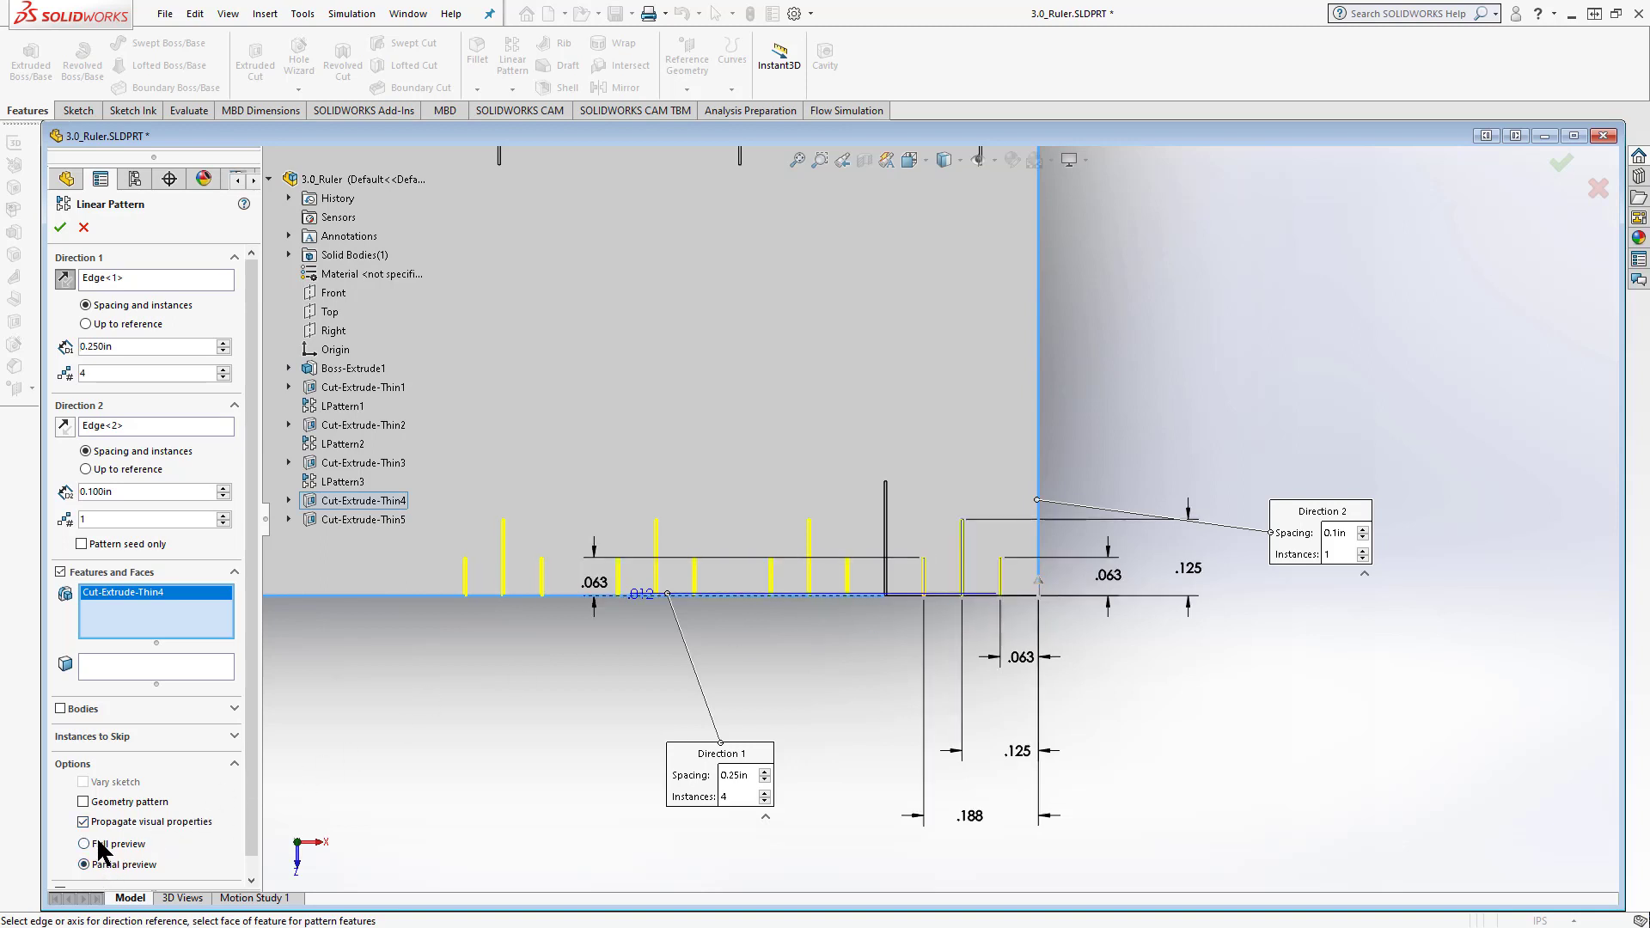
left_click(96, 844)
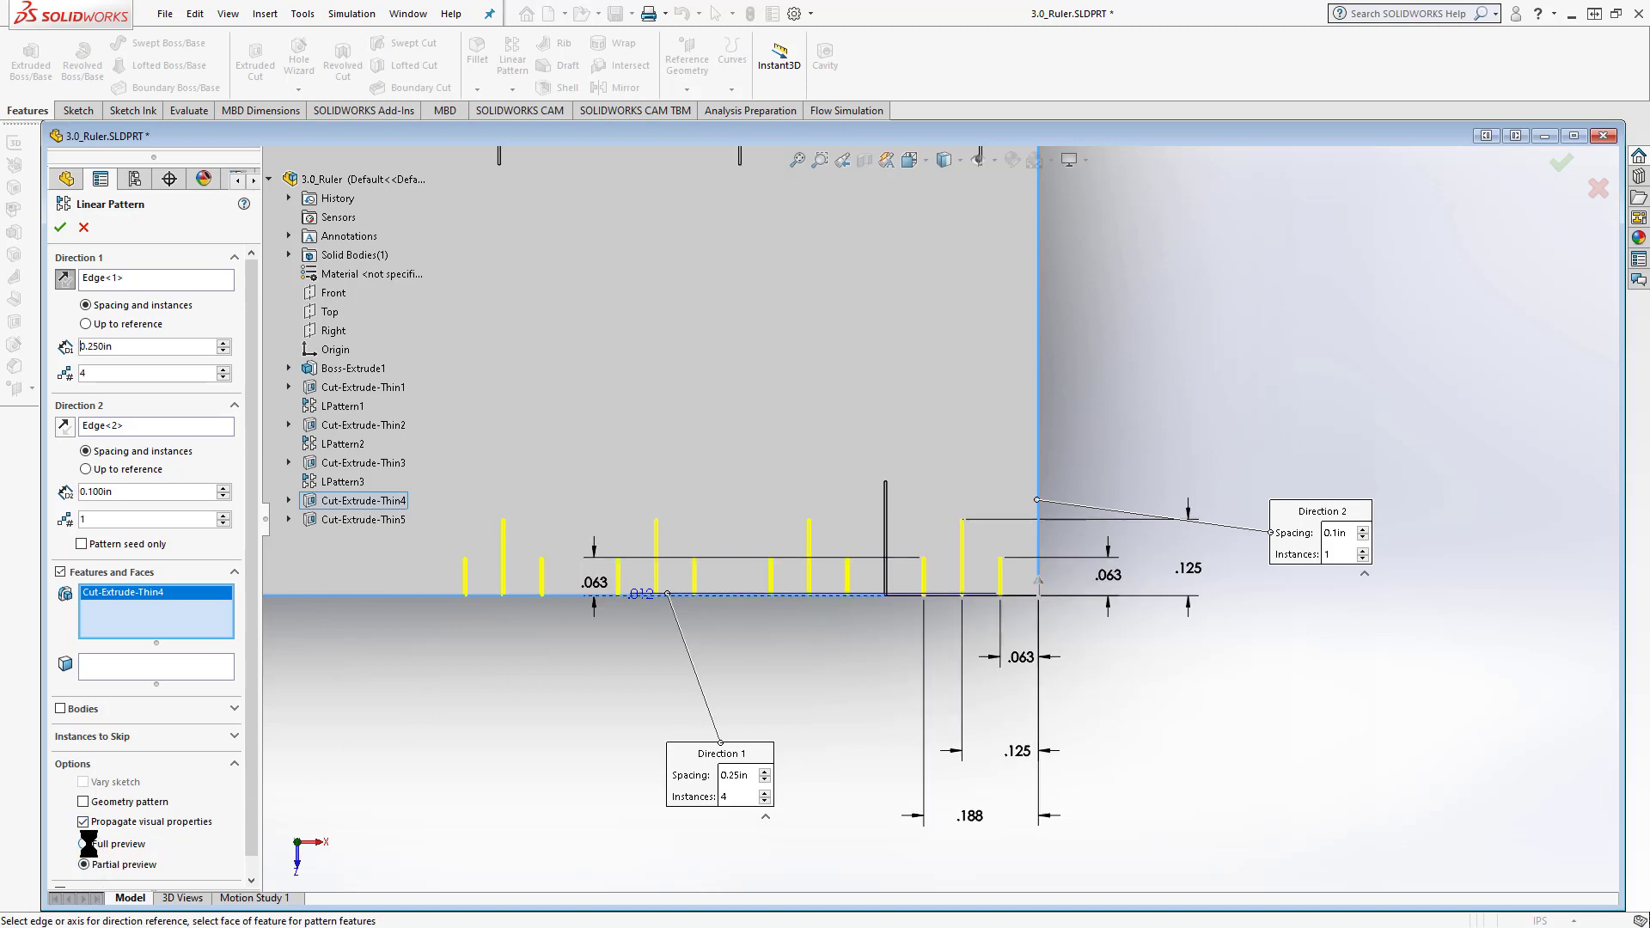
left_click(58, 228)
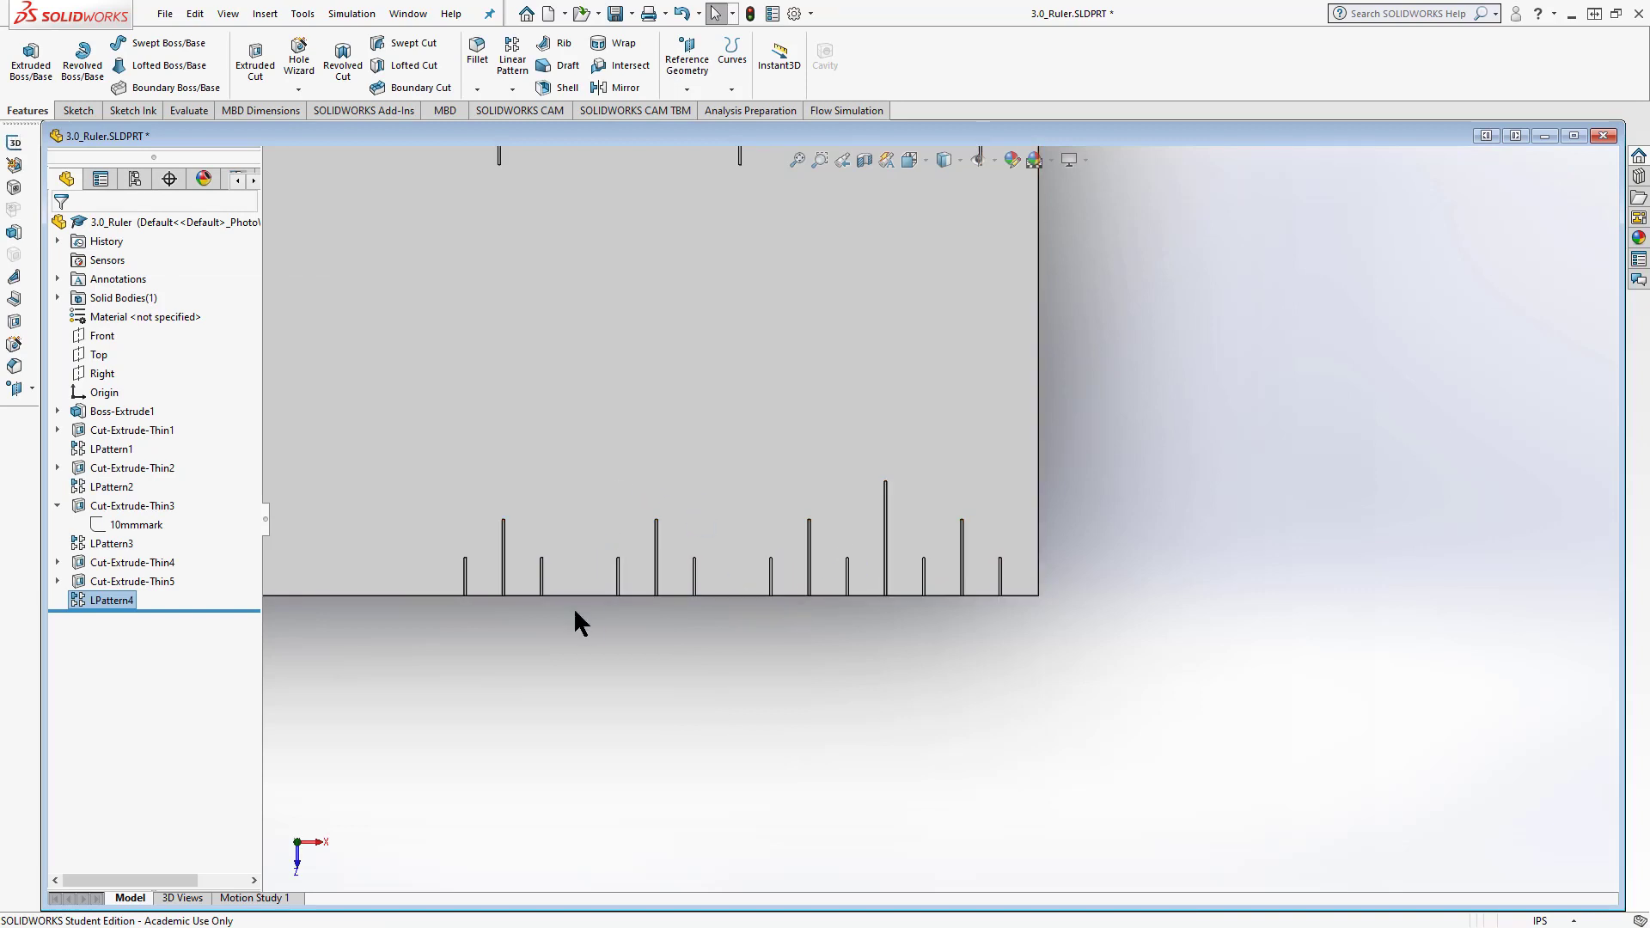
Pattern Cut-Extrude-Thin5 along the bottom edge, 3 instances, after removing LPattern4 from the feature list
left_click(511, 60)
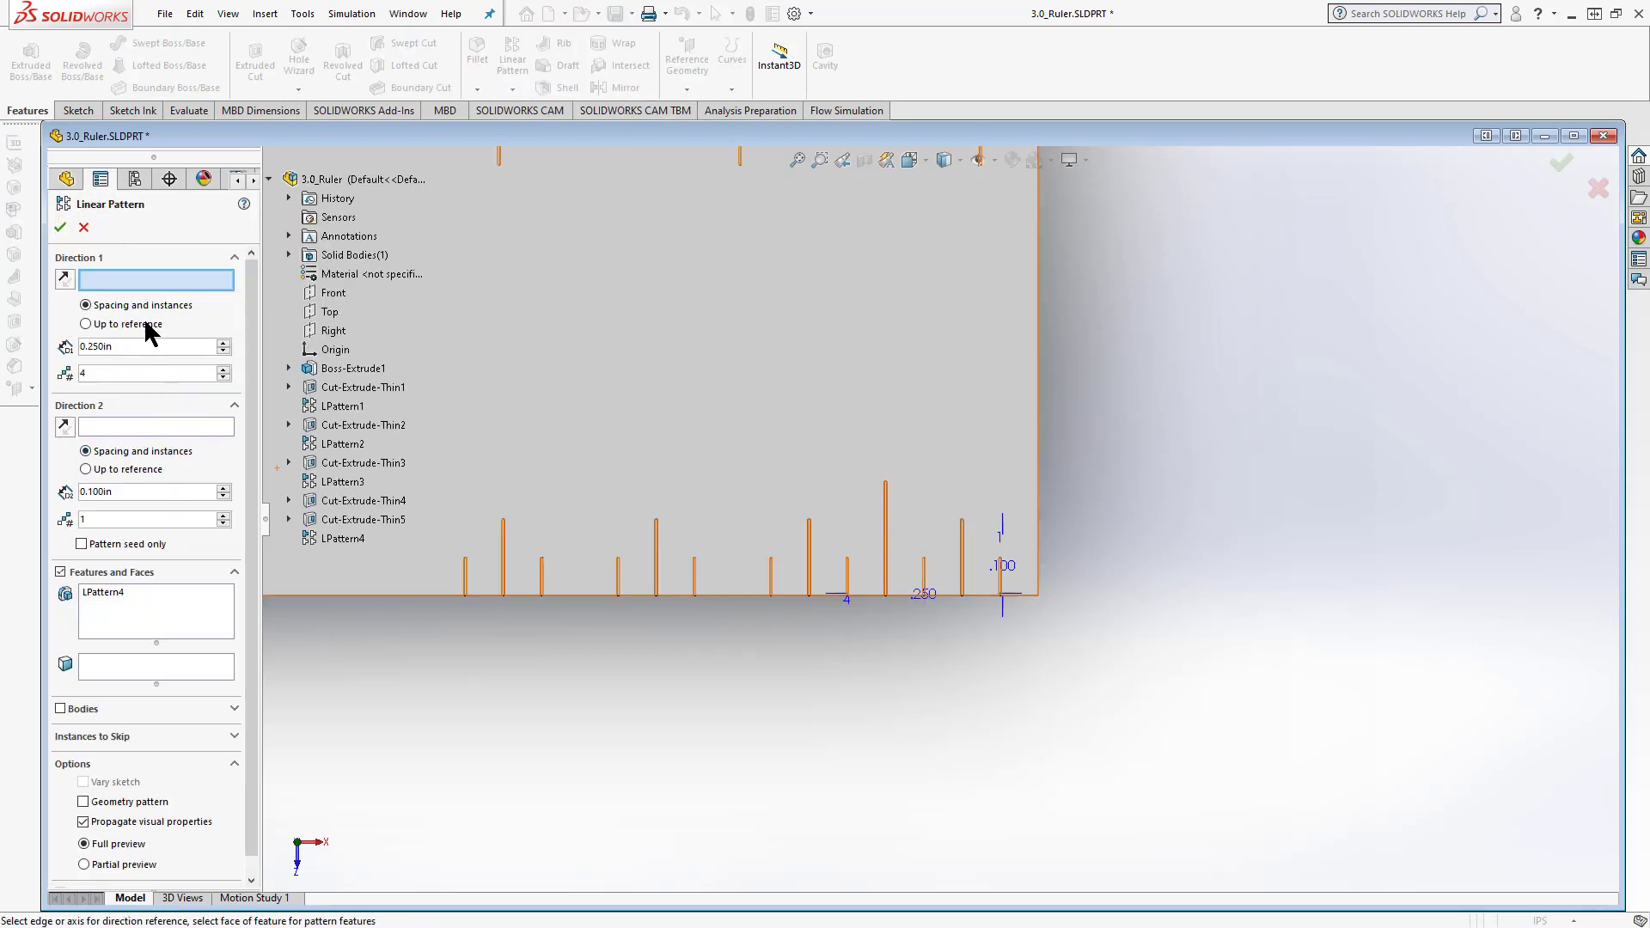
left_click(416, 595)
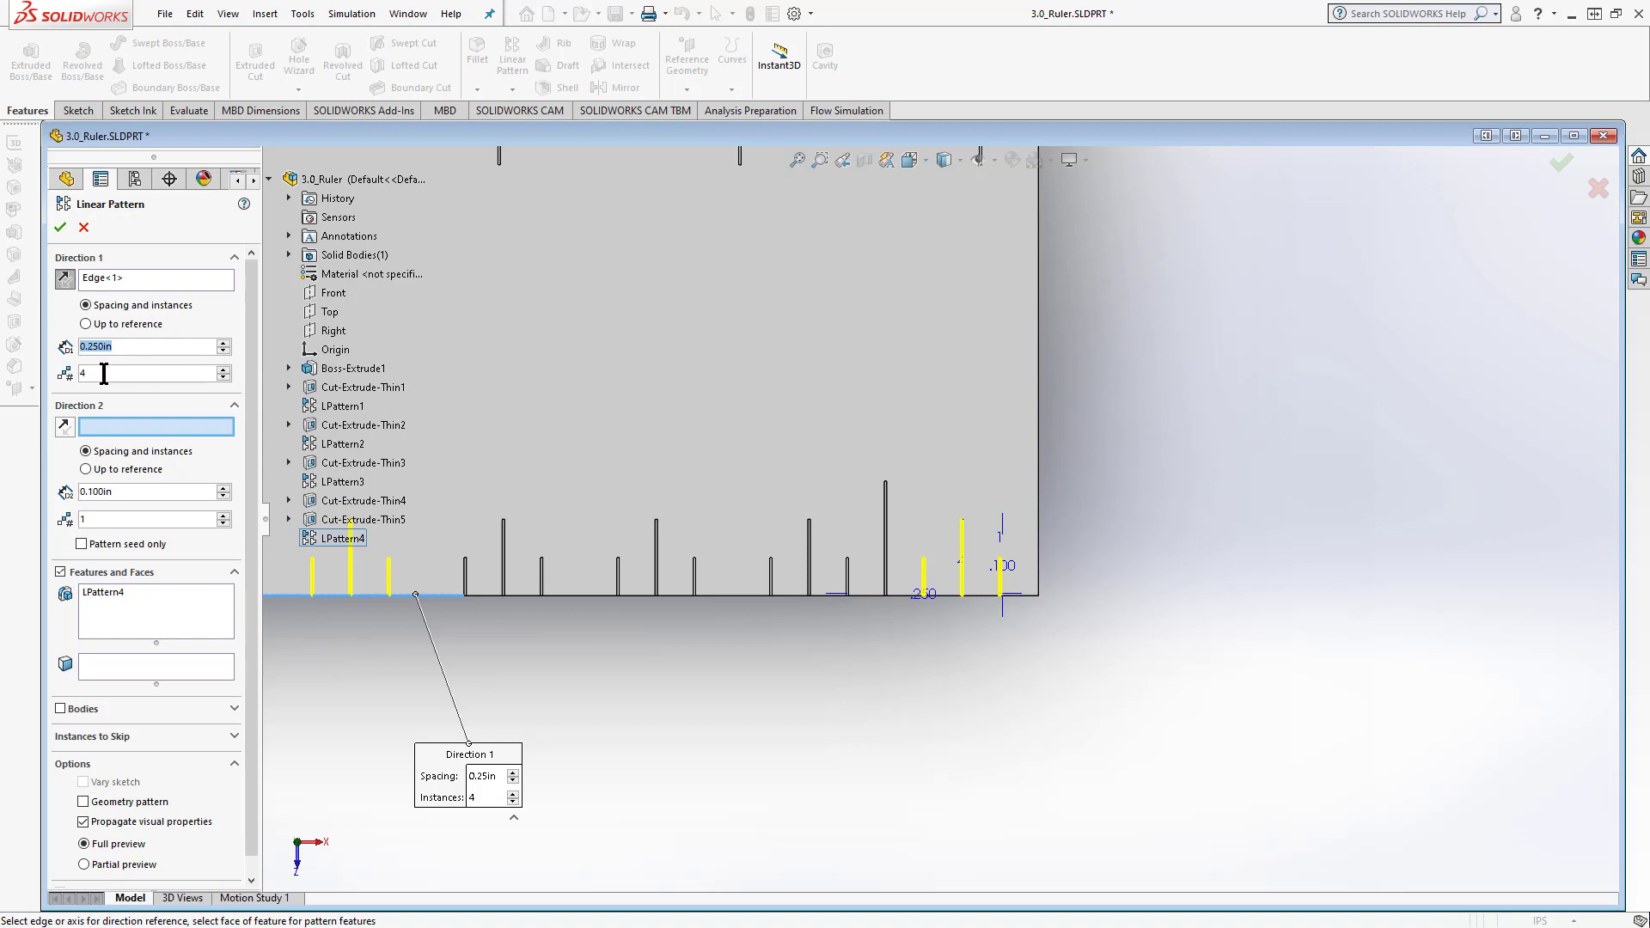
left_click(102, 592)
right_click(100, 591)
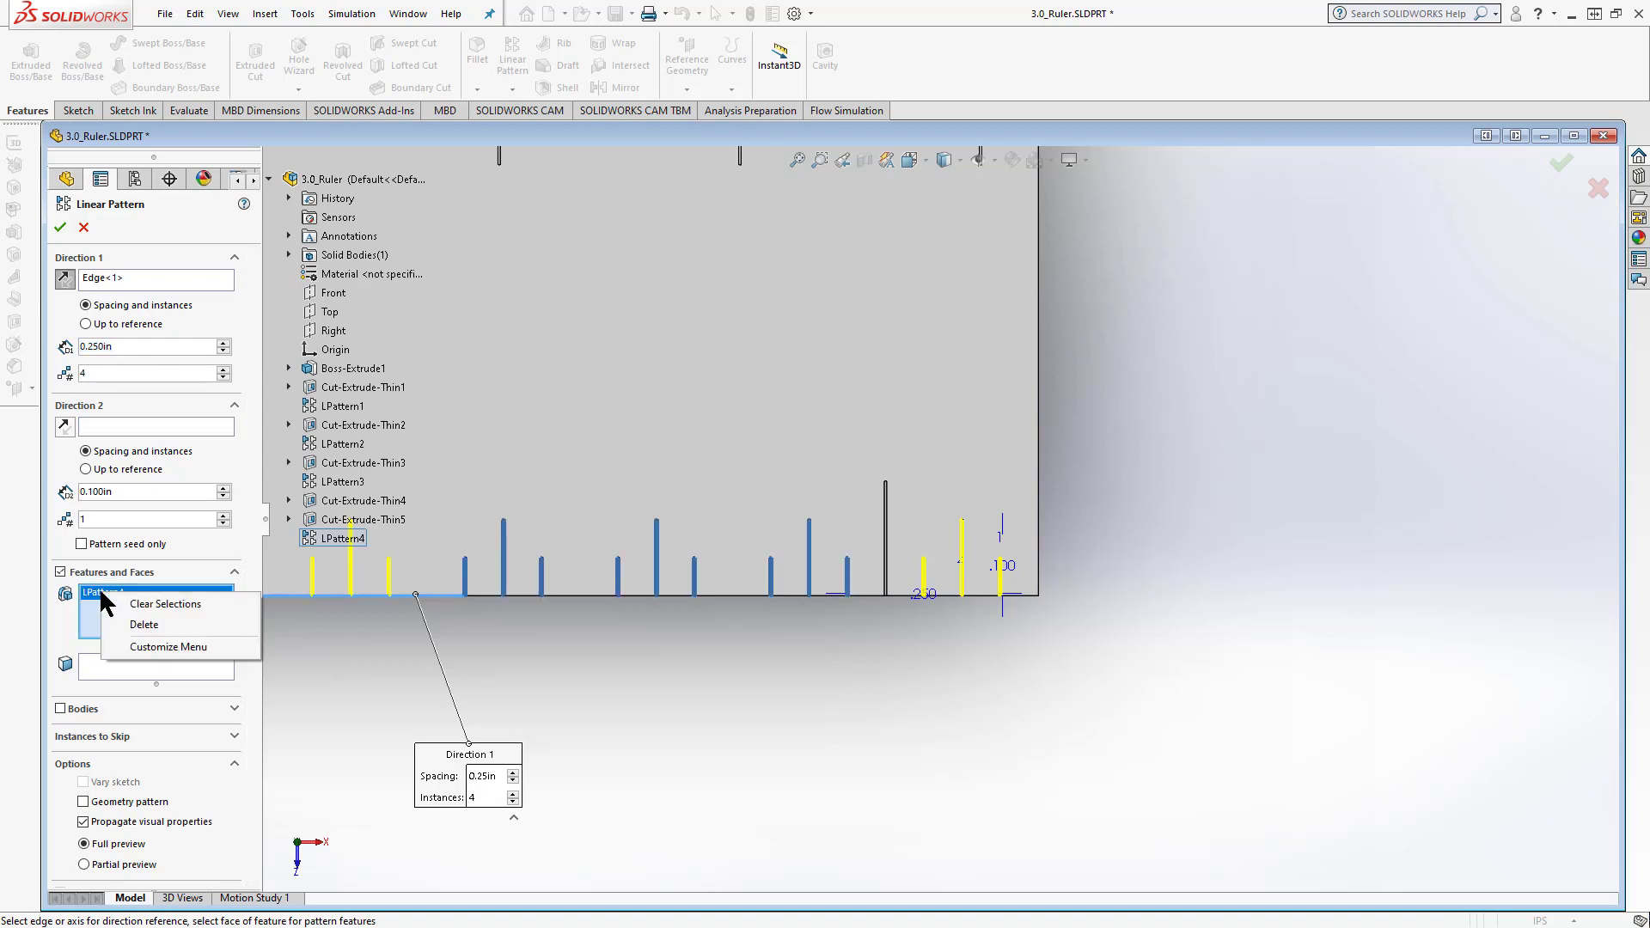
left_click(136, 626)
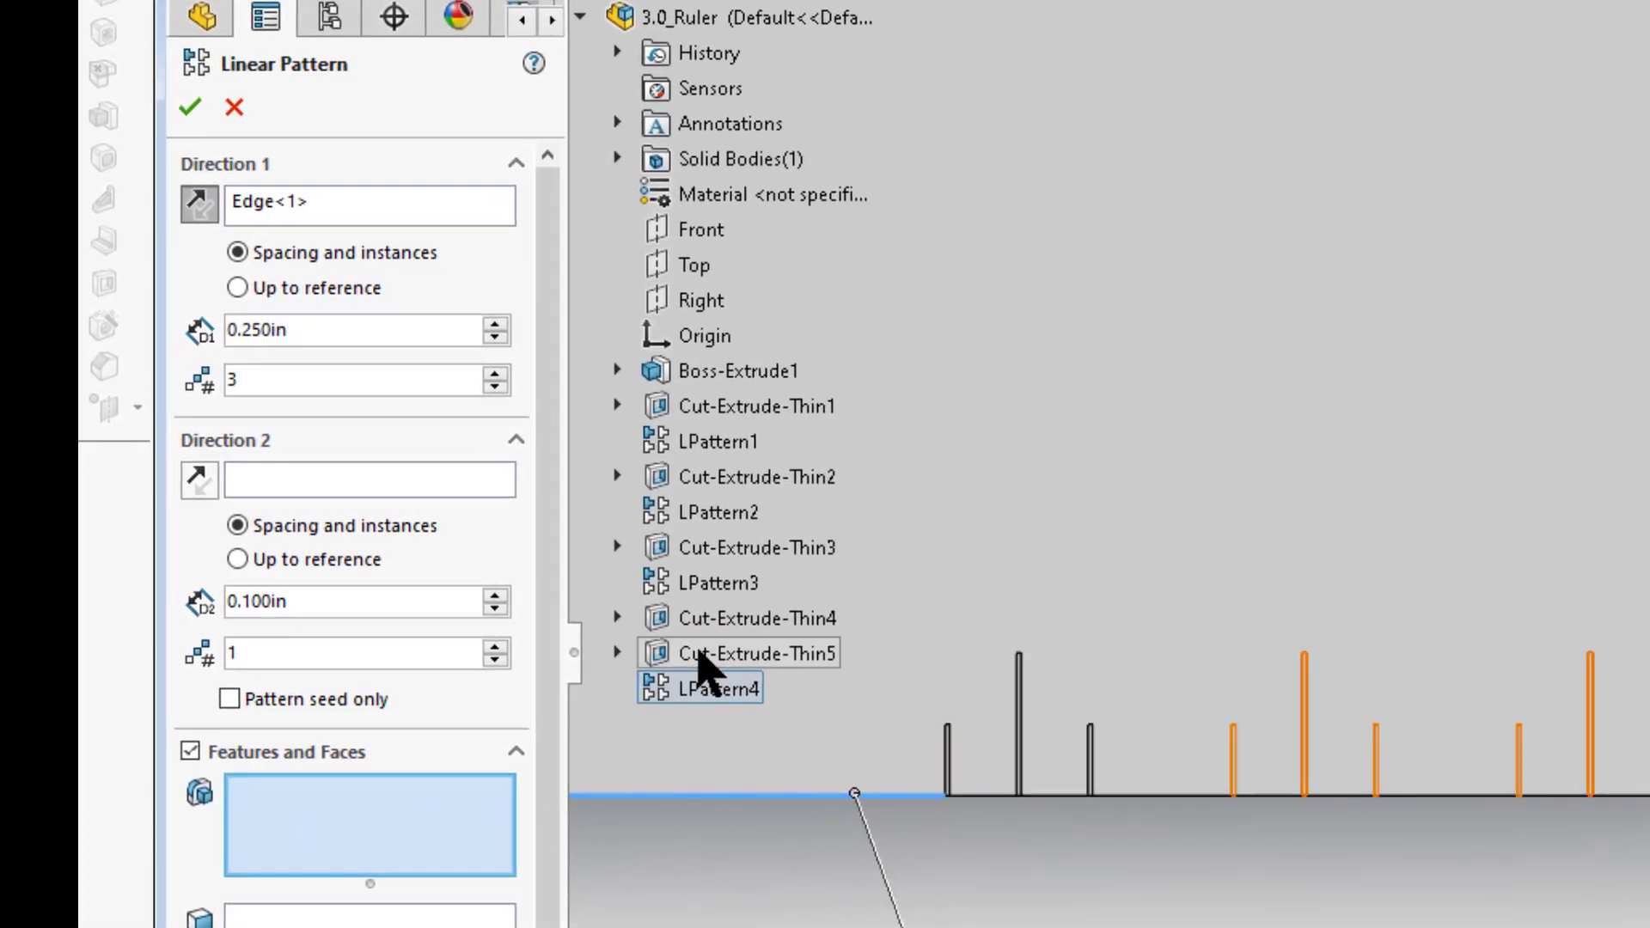
left_click(700, 662)
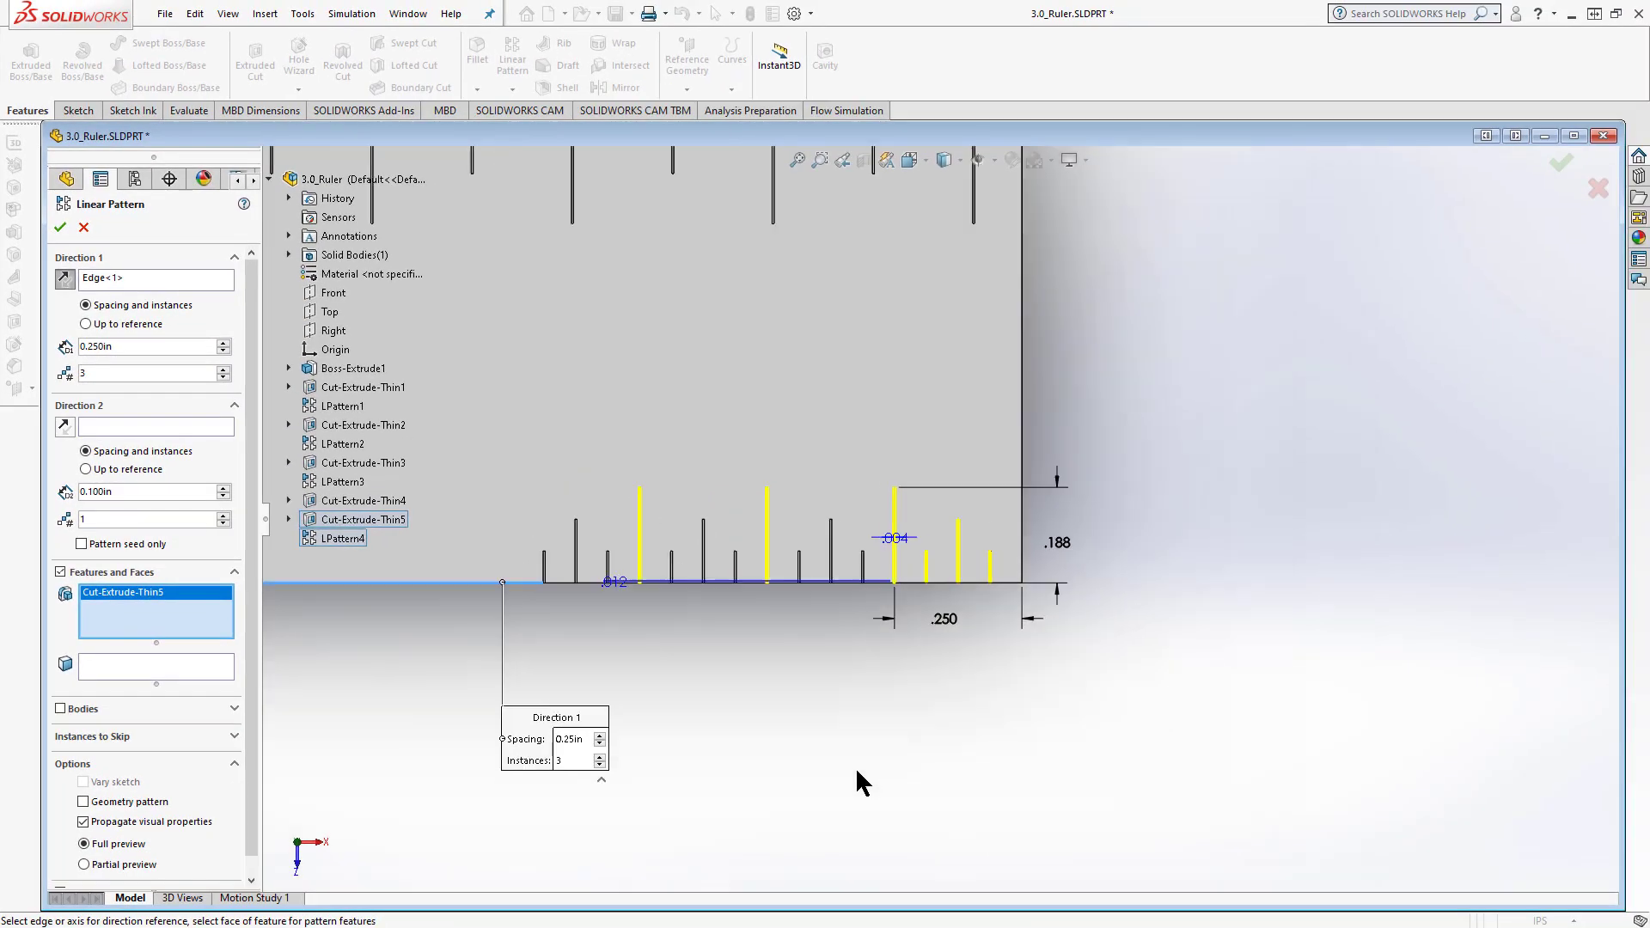
left_click(59, 227)
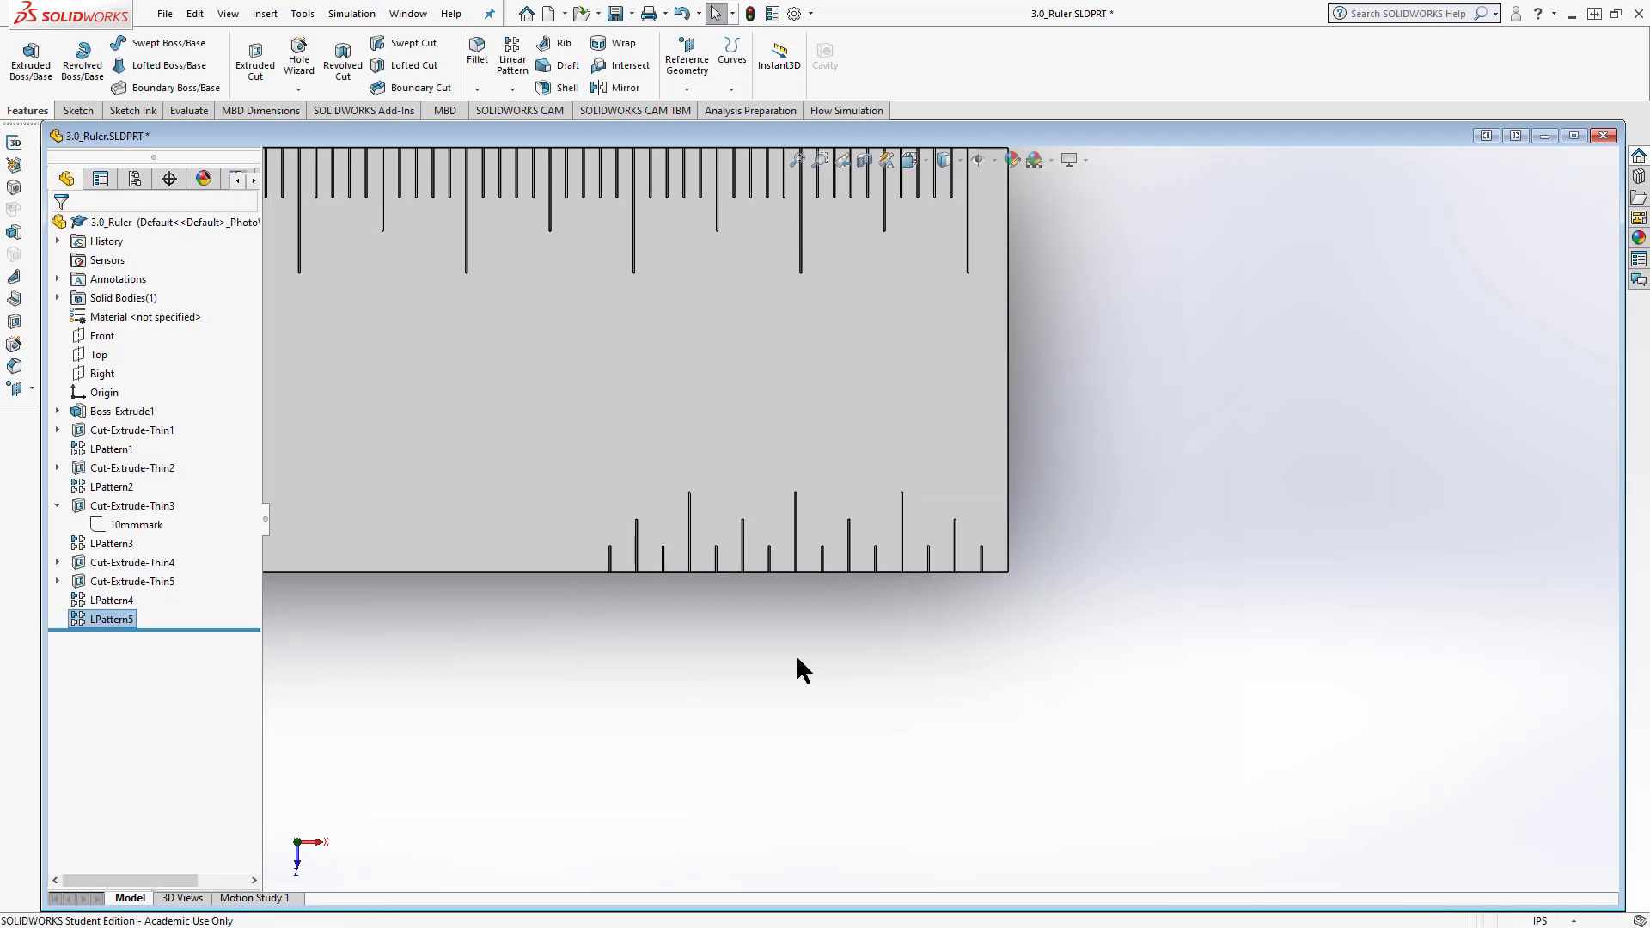
scroll(795, 653, "up", 2)
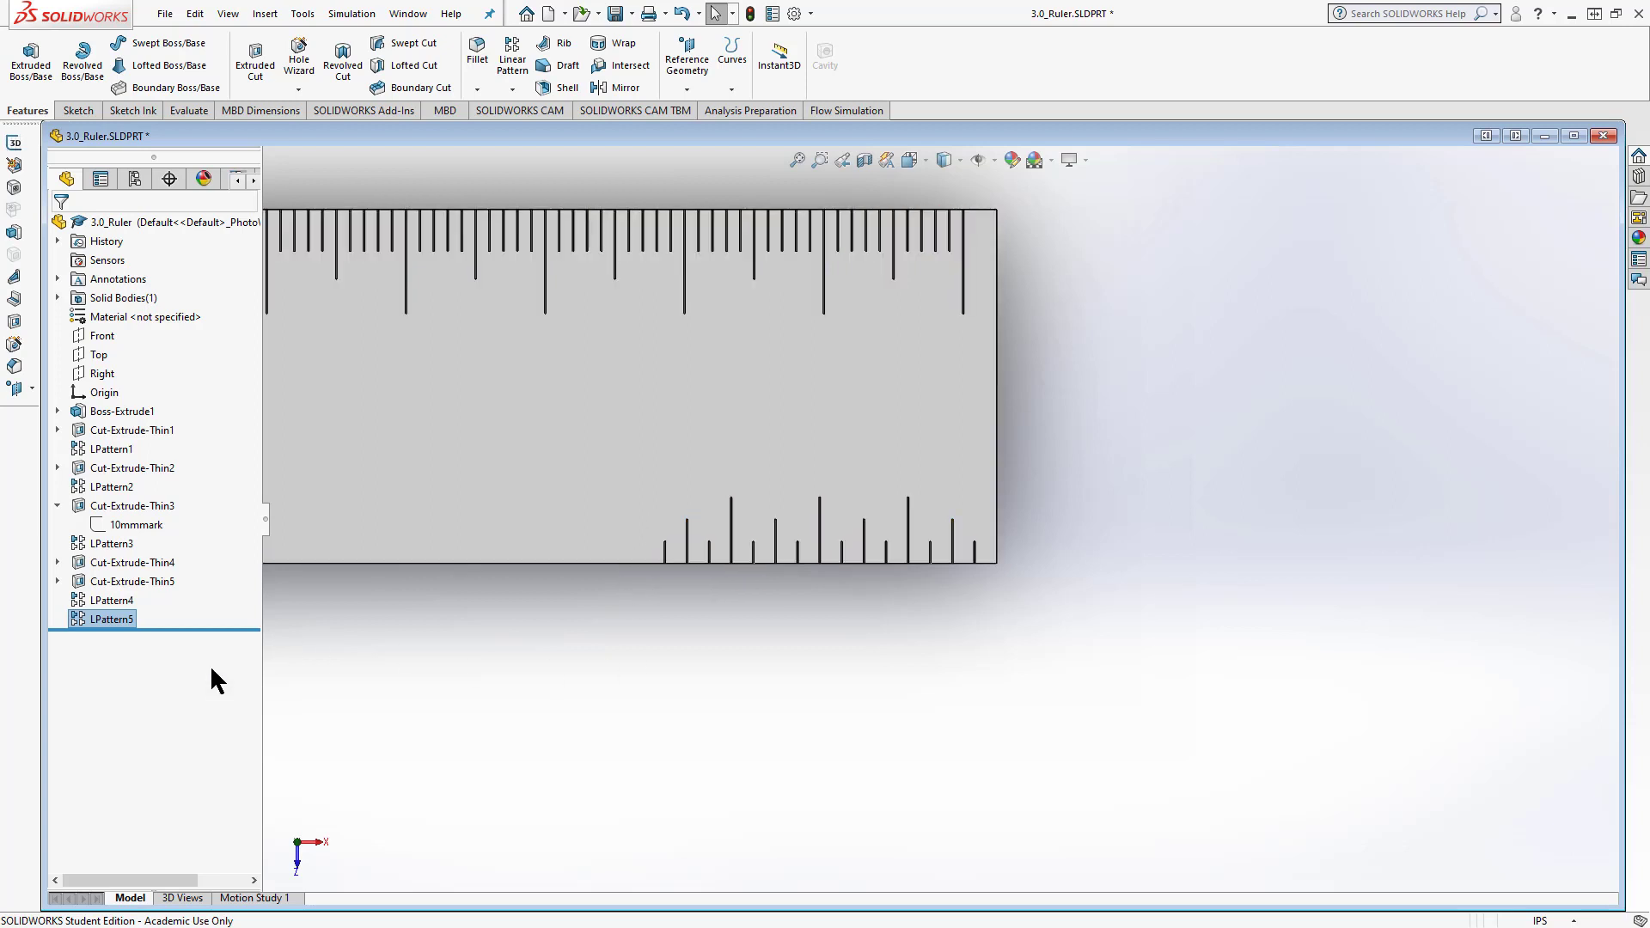
left_click(91, 617)
left_click(86, 602)
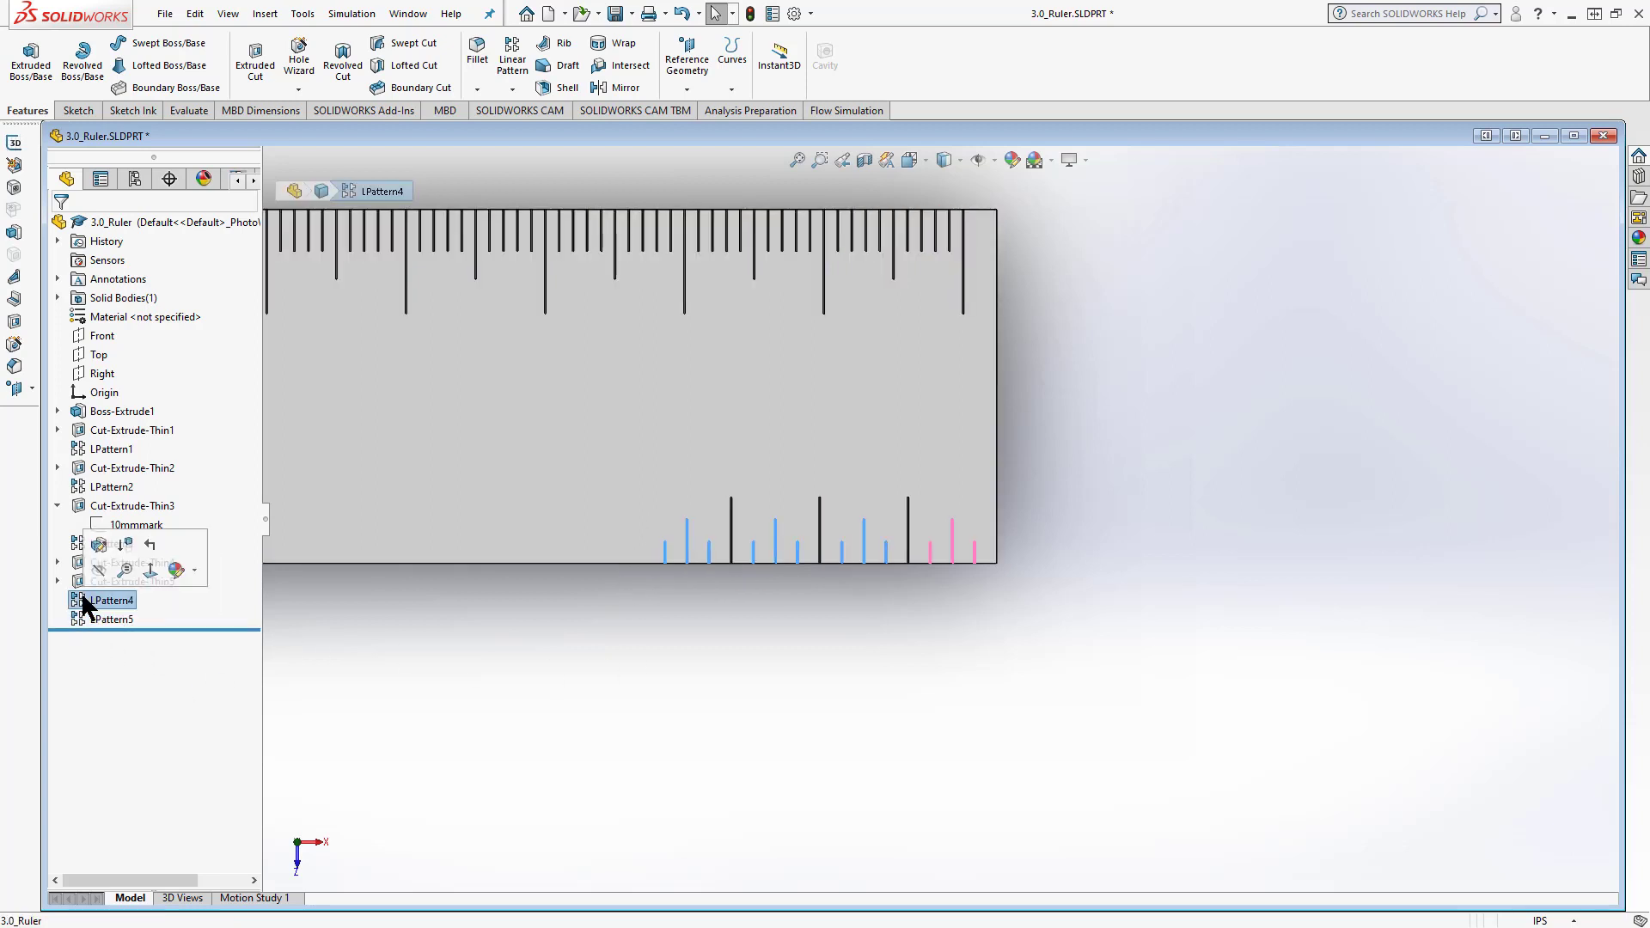
left_click(368, 694)
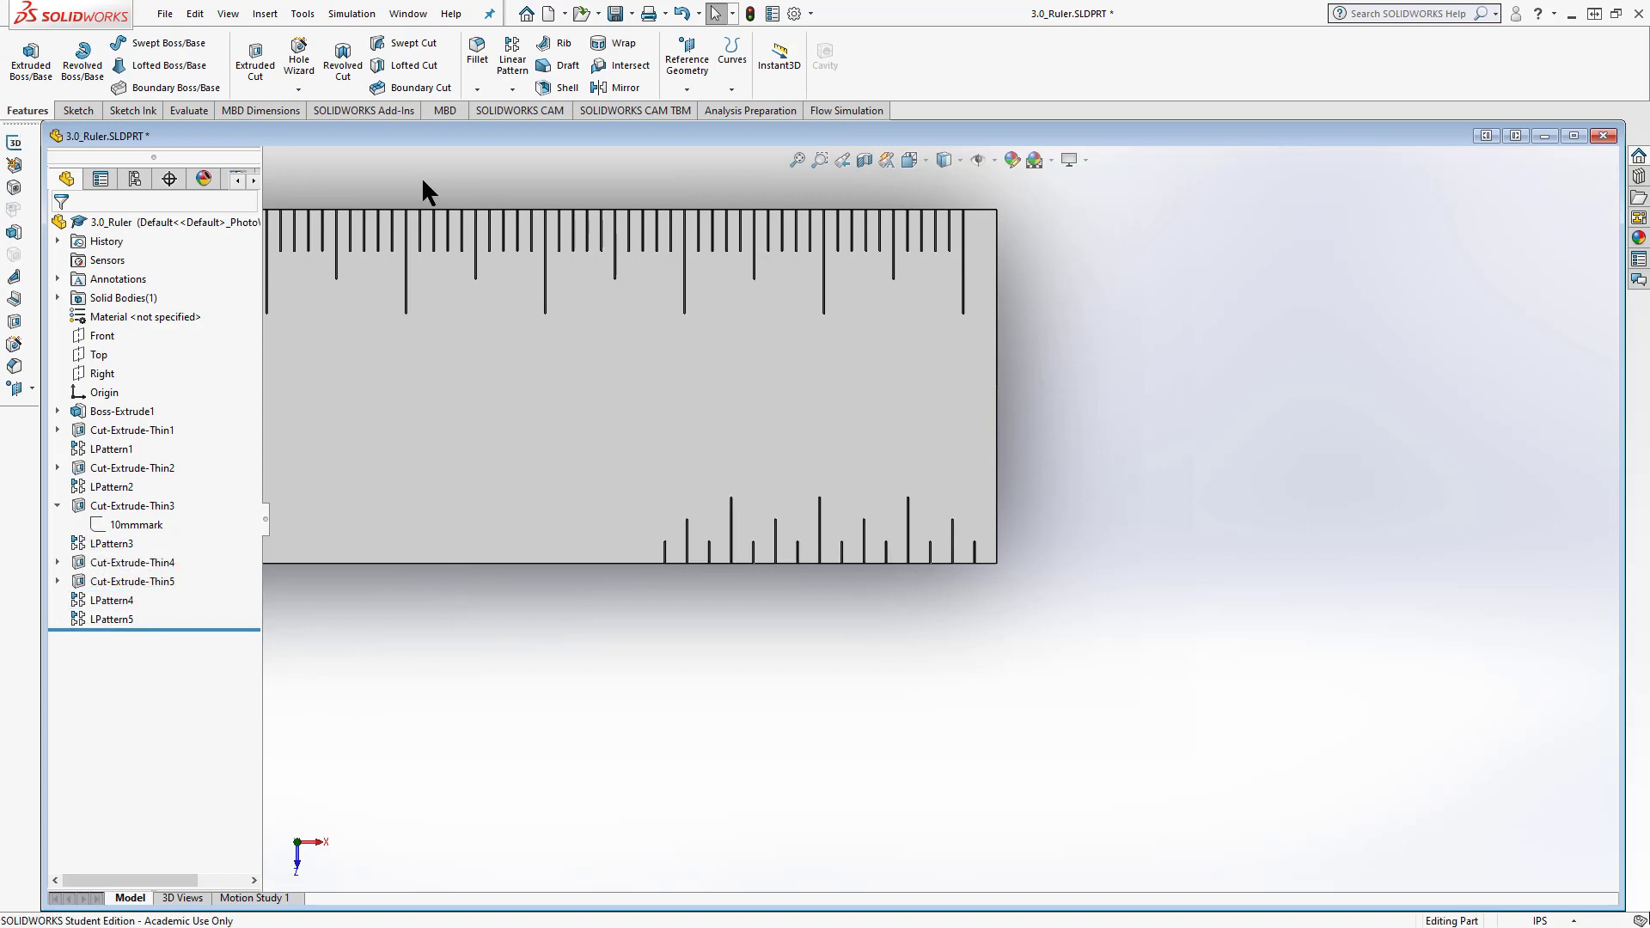
Sketch a vertical line up from the ruler's bottom edge on its face
left_click(82, 107)
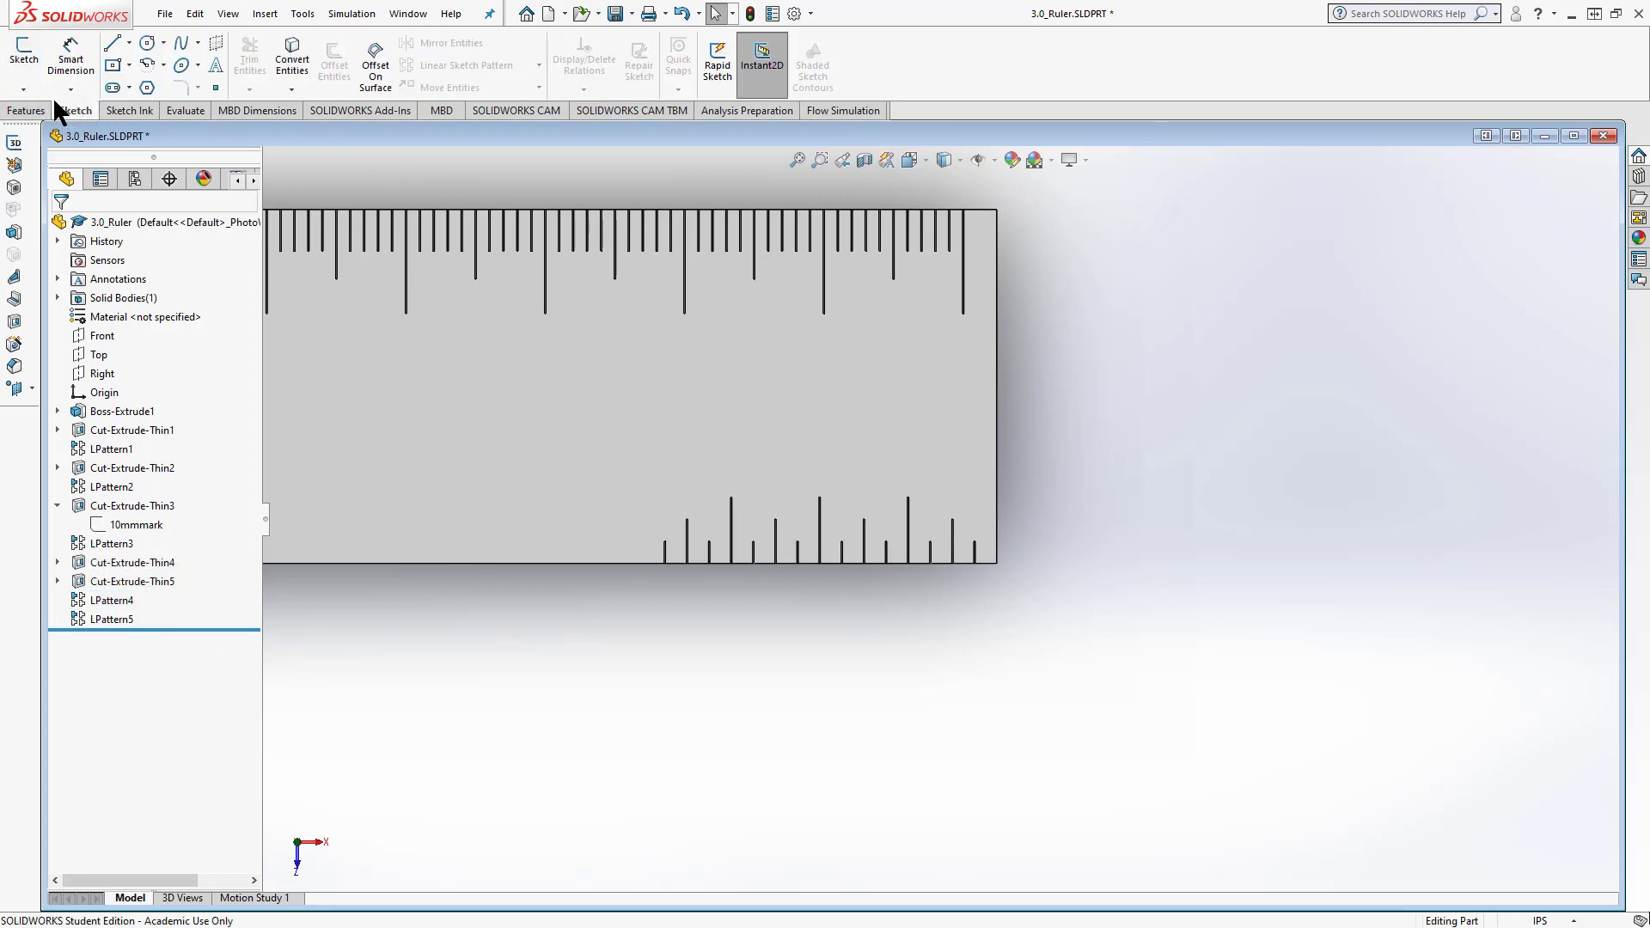
left_click(25, 64)
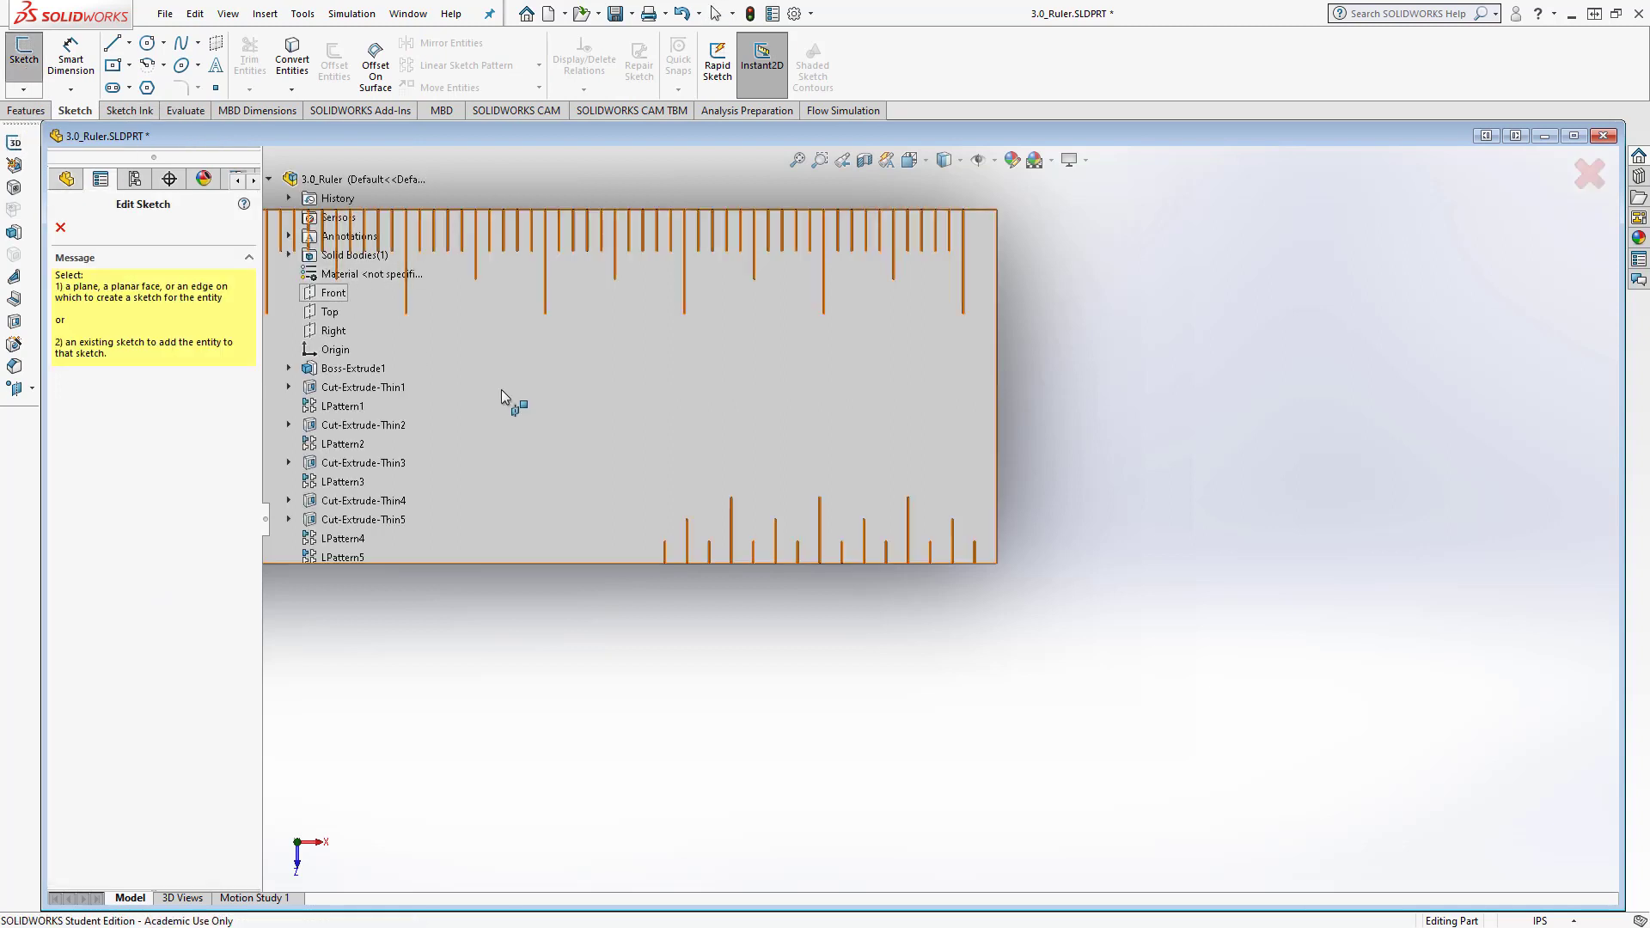
left_click(586, 503)
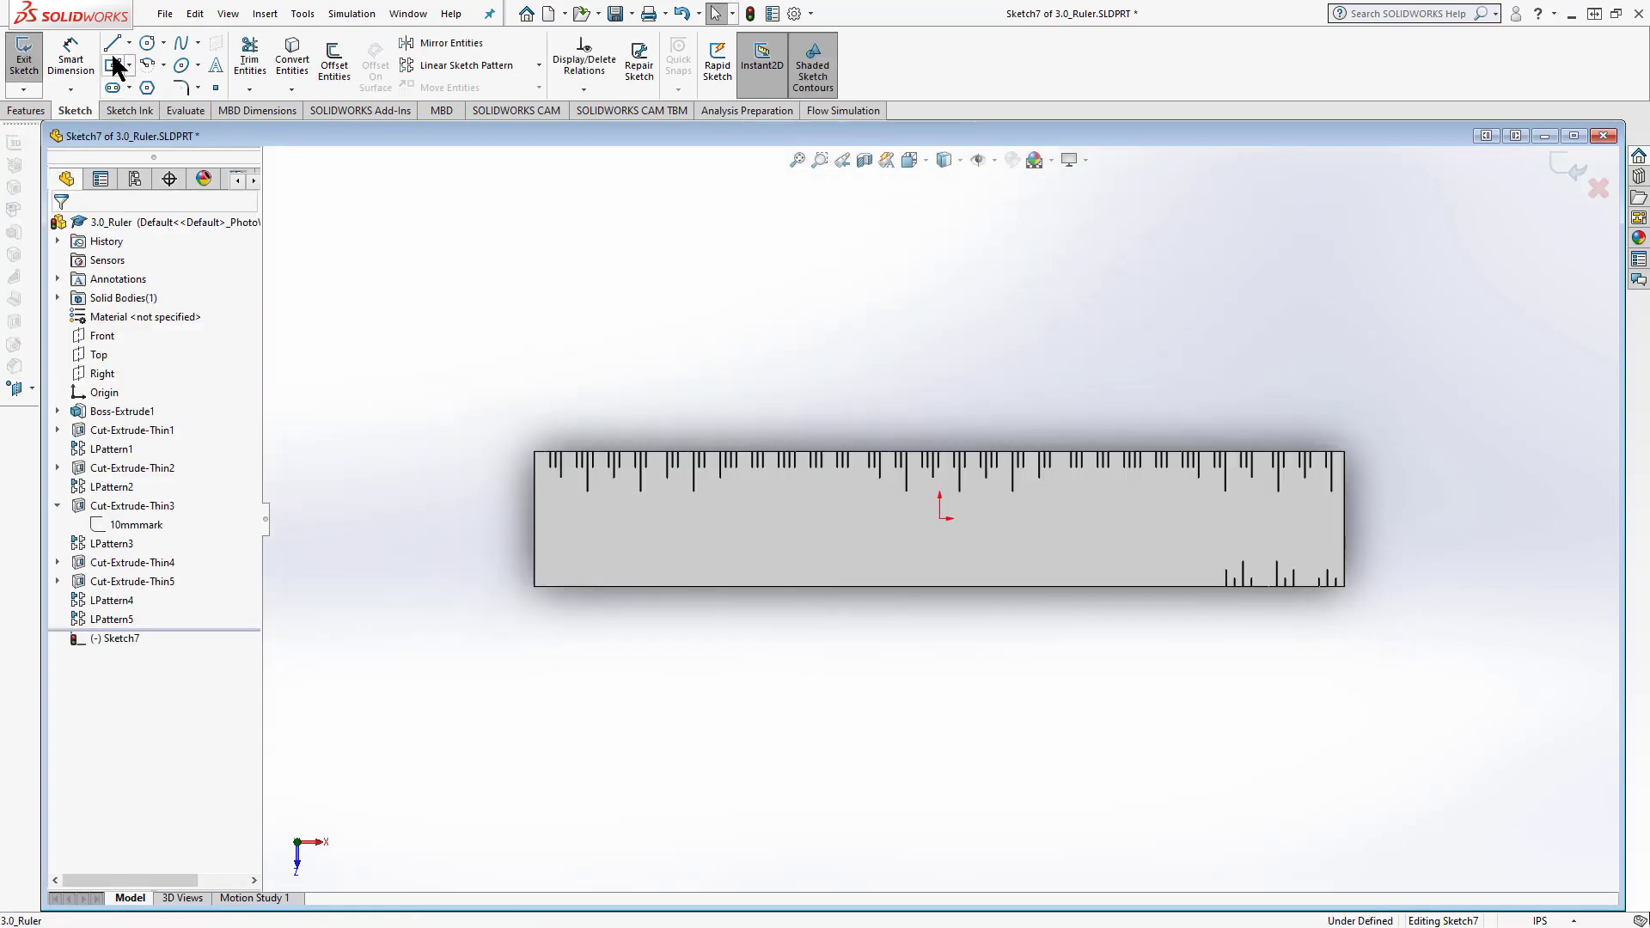
left_click(111, 42)
scroll(1217, 591, "down", 1)
scroll(1217, 591, "down", 3)
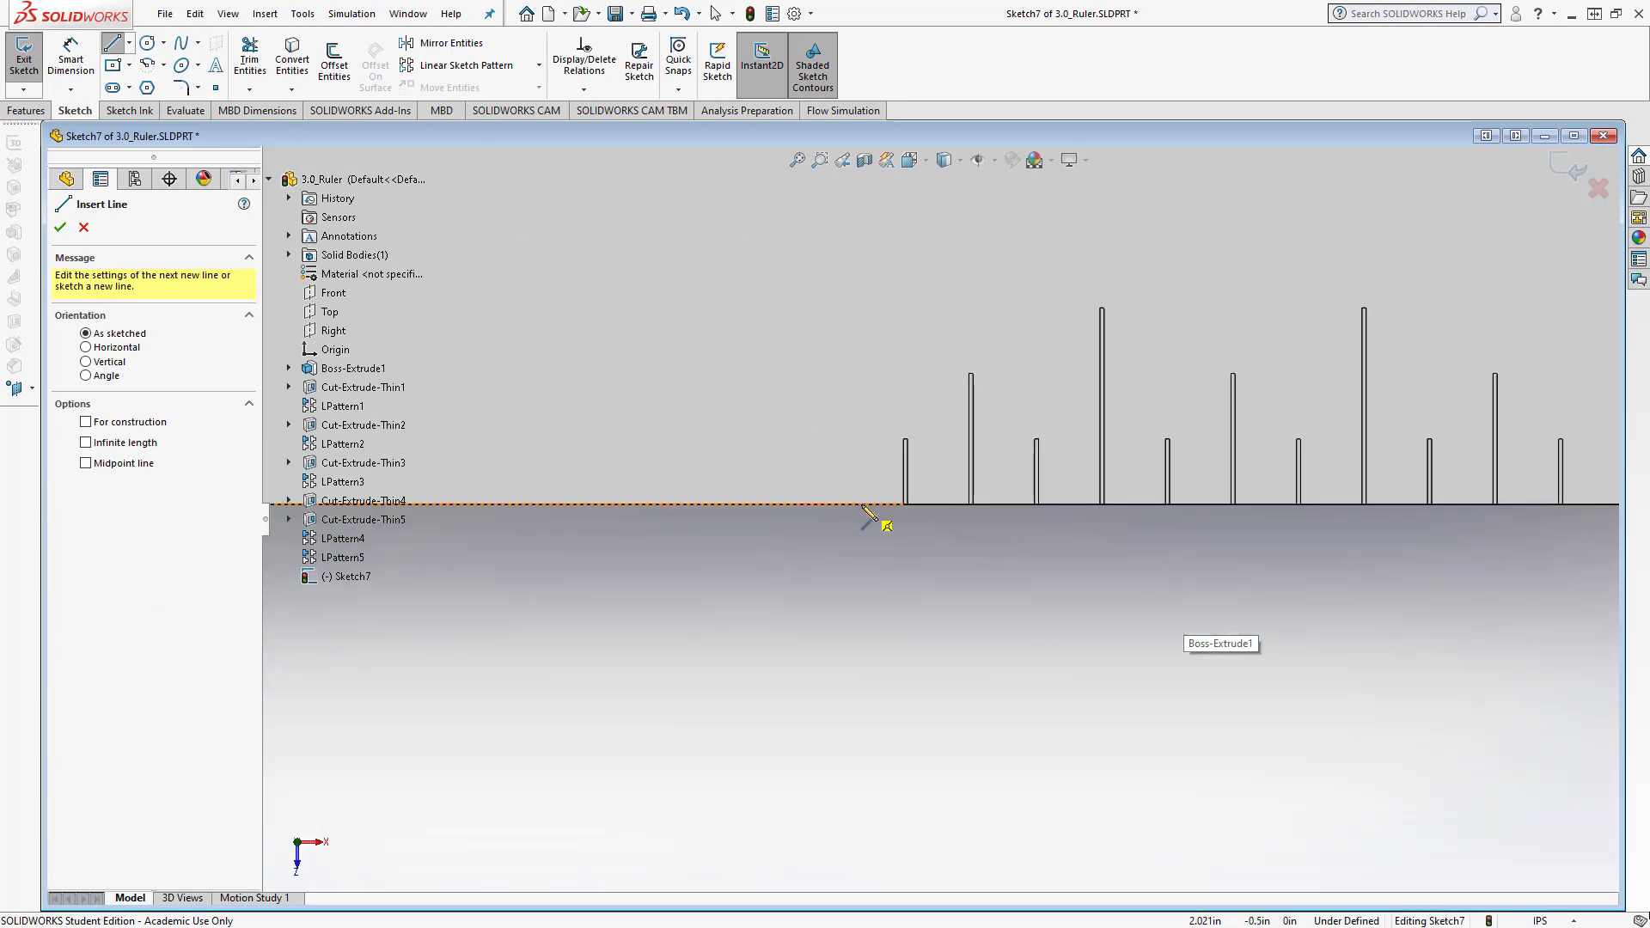
left_click(862, 505)
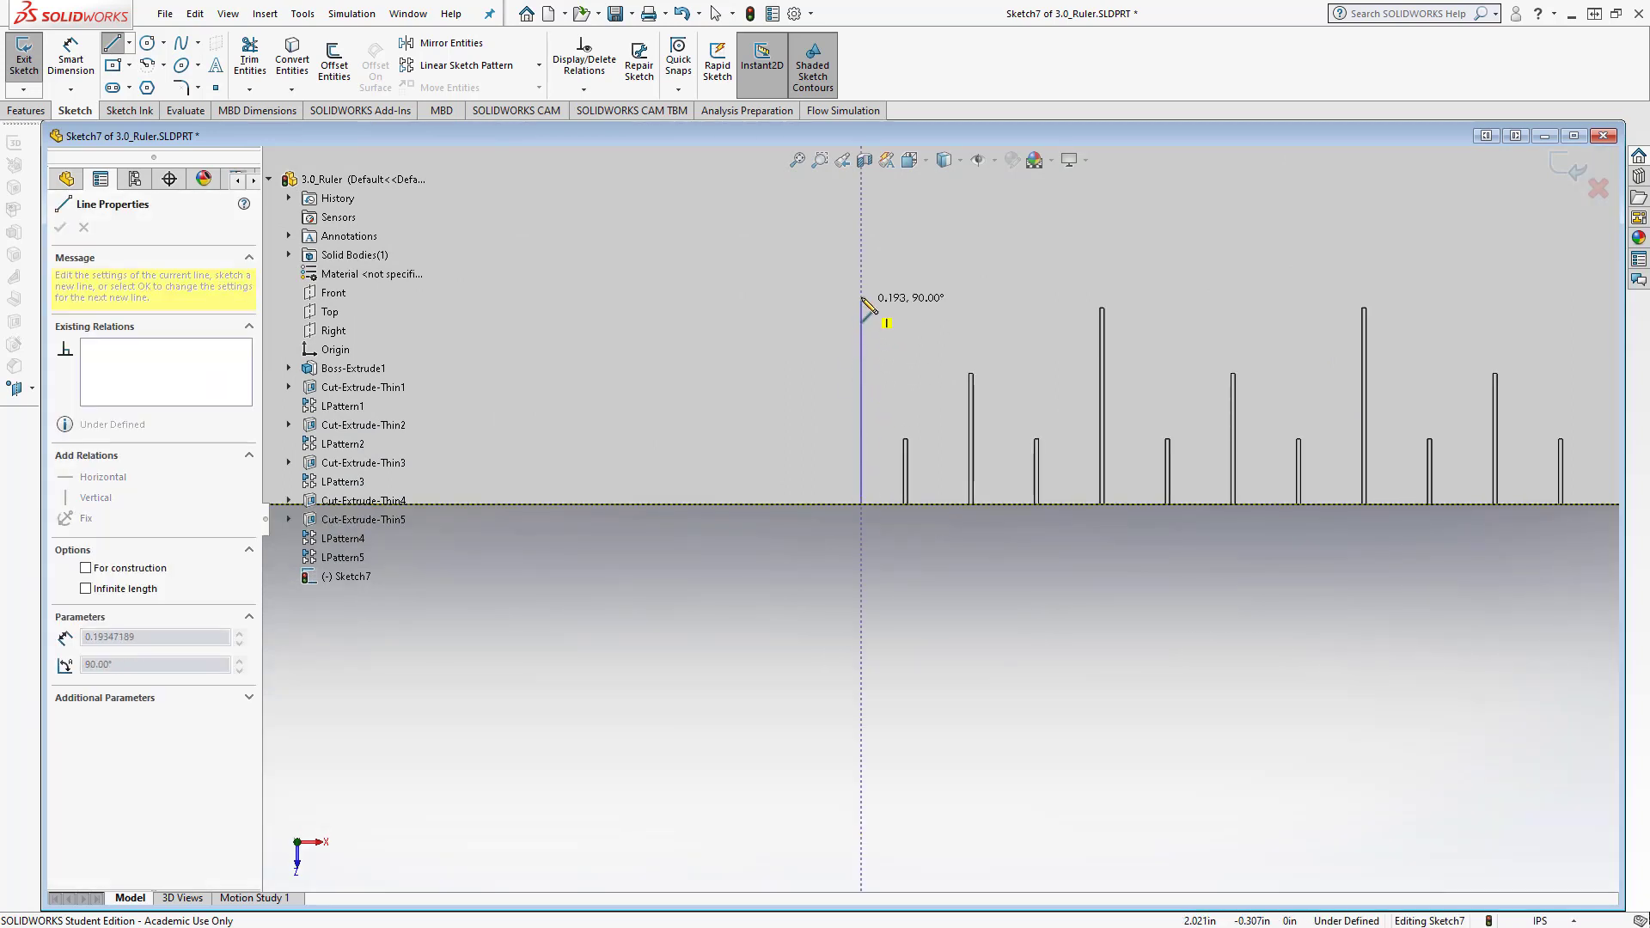
left_click(862, 281)
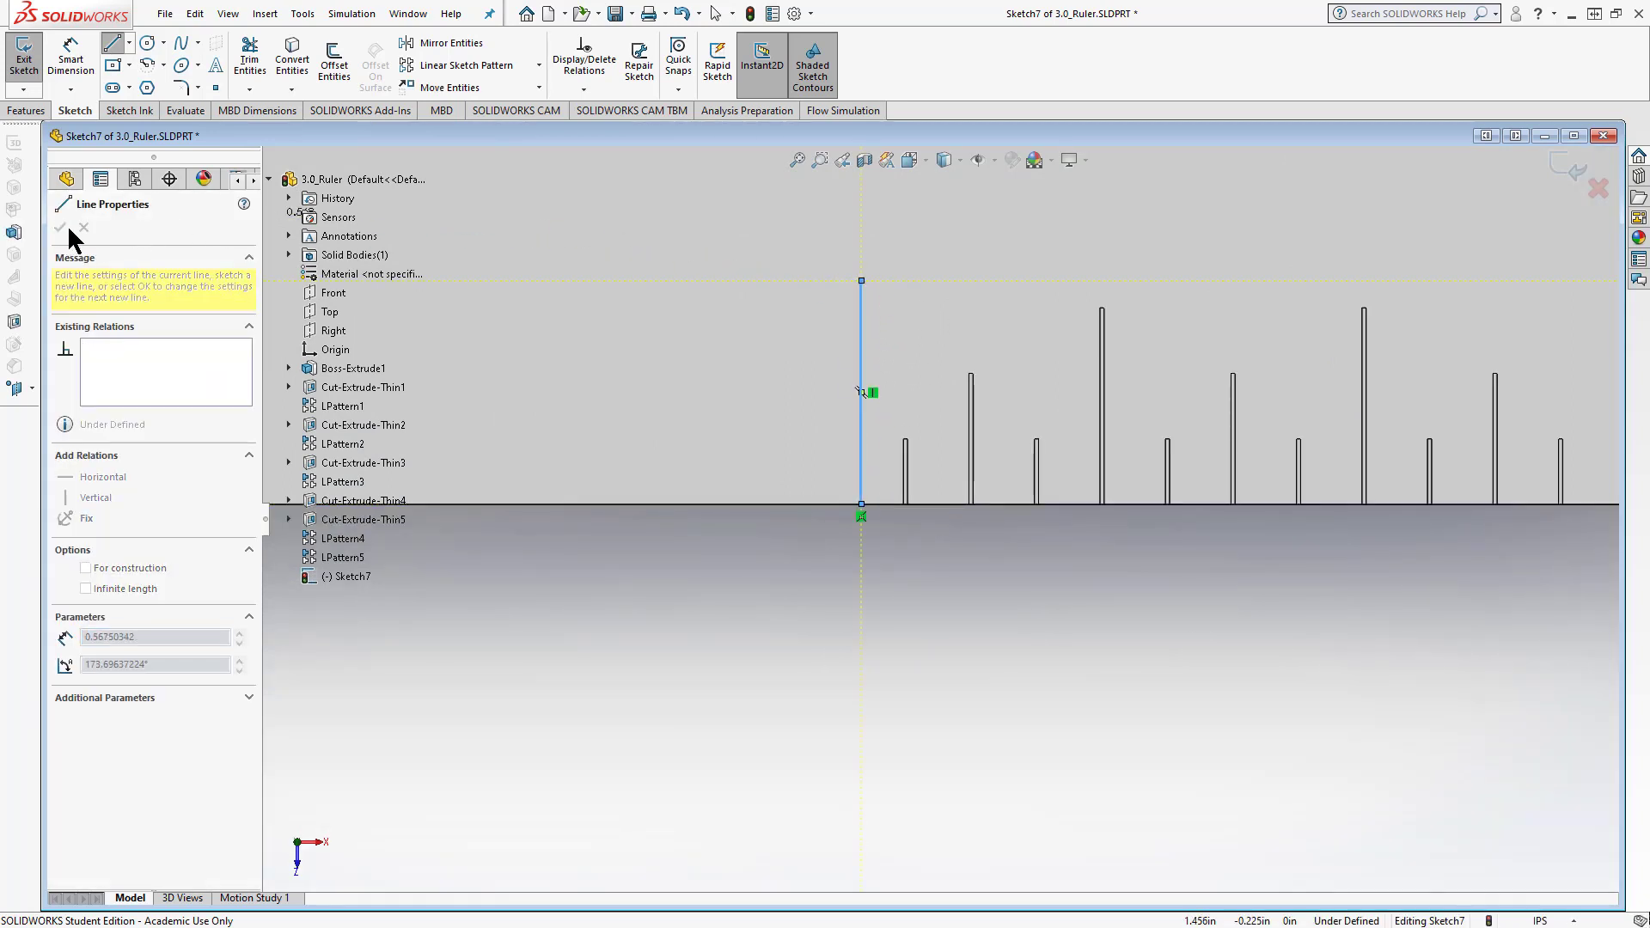
Dimension the line 0.250 in long and 1.000 in from the ruler's right edge
left_click(78, 74)
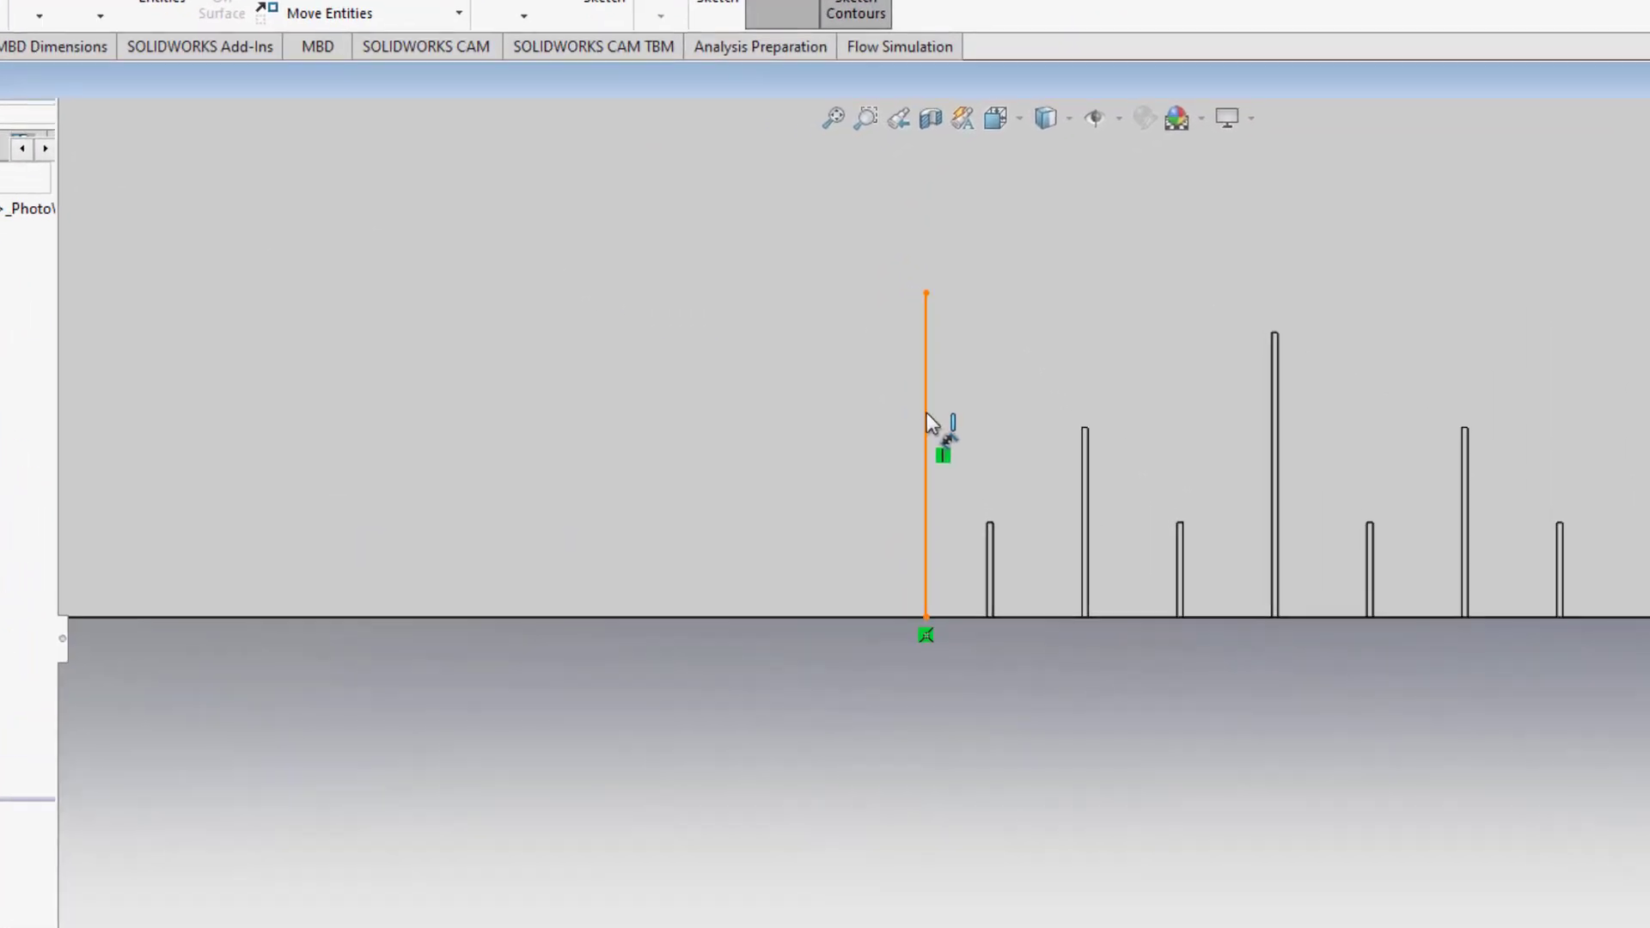
left_click(926, 414)
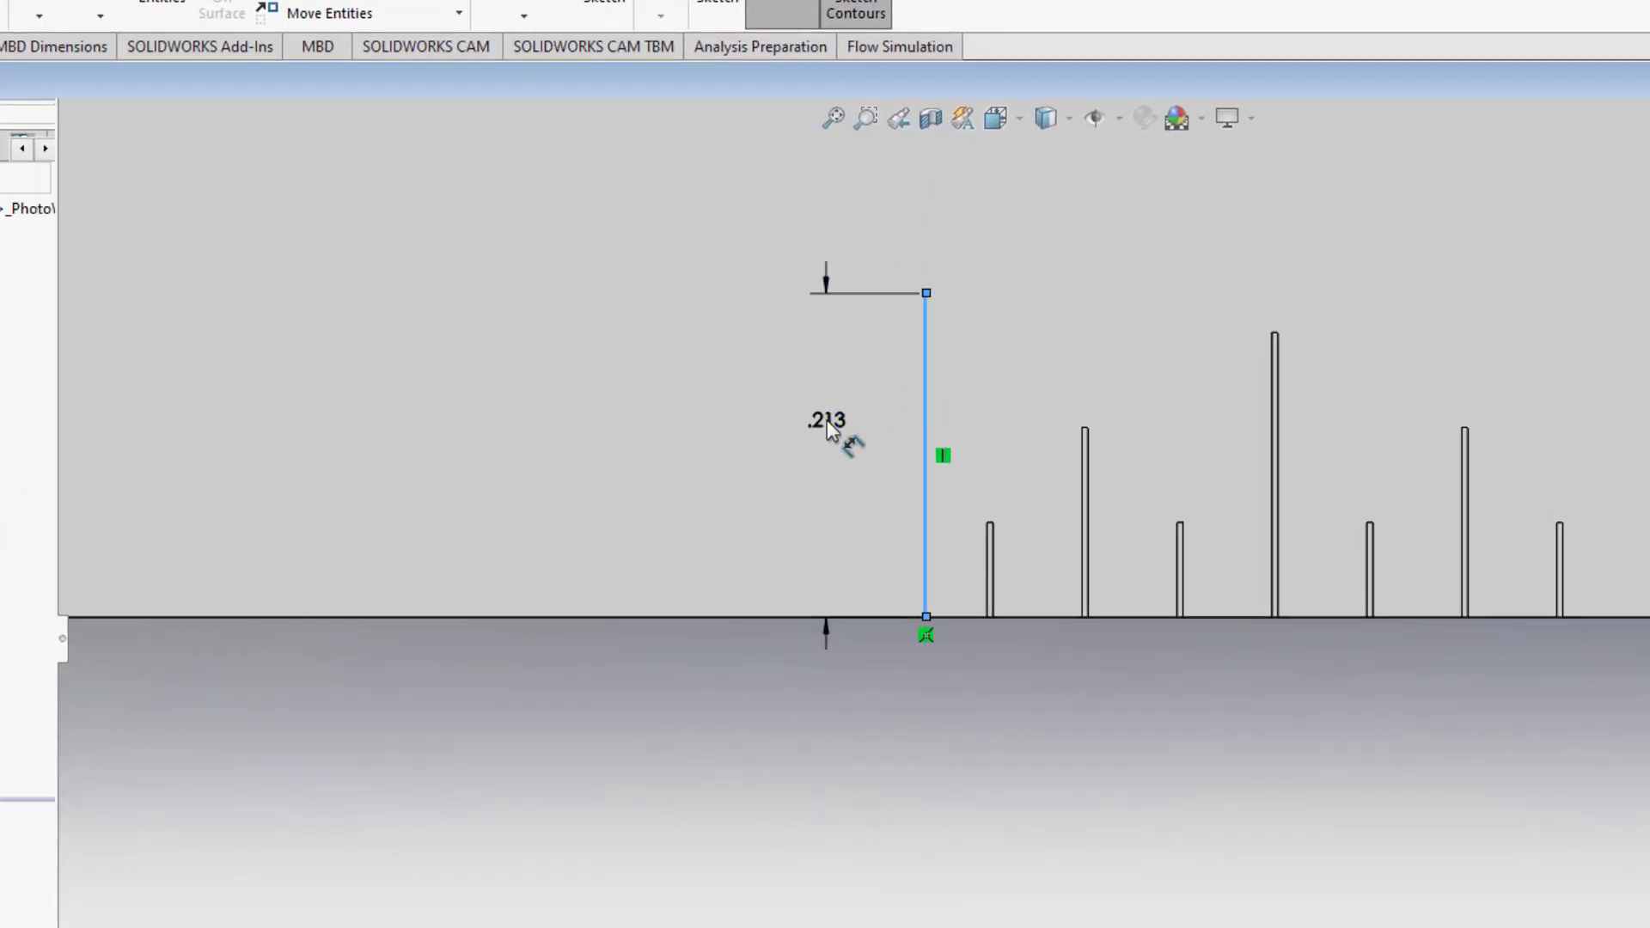
left_click(826, 420)
type("1/4")
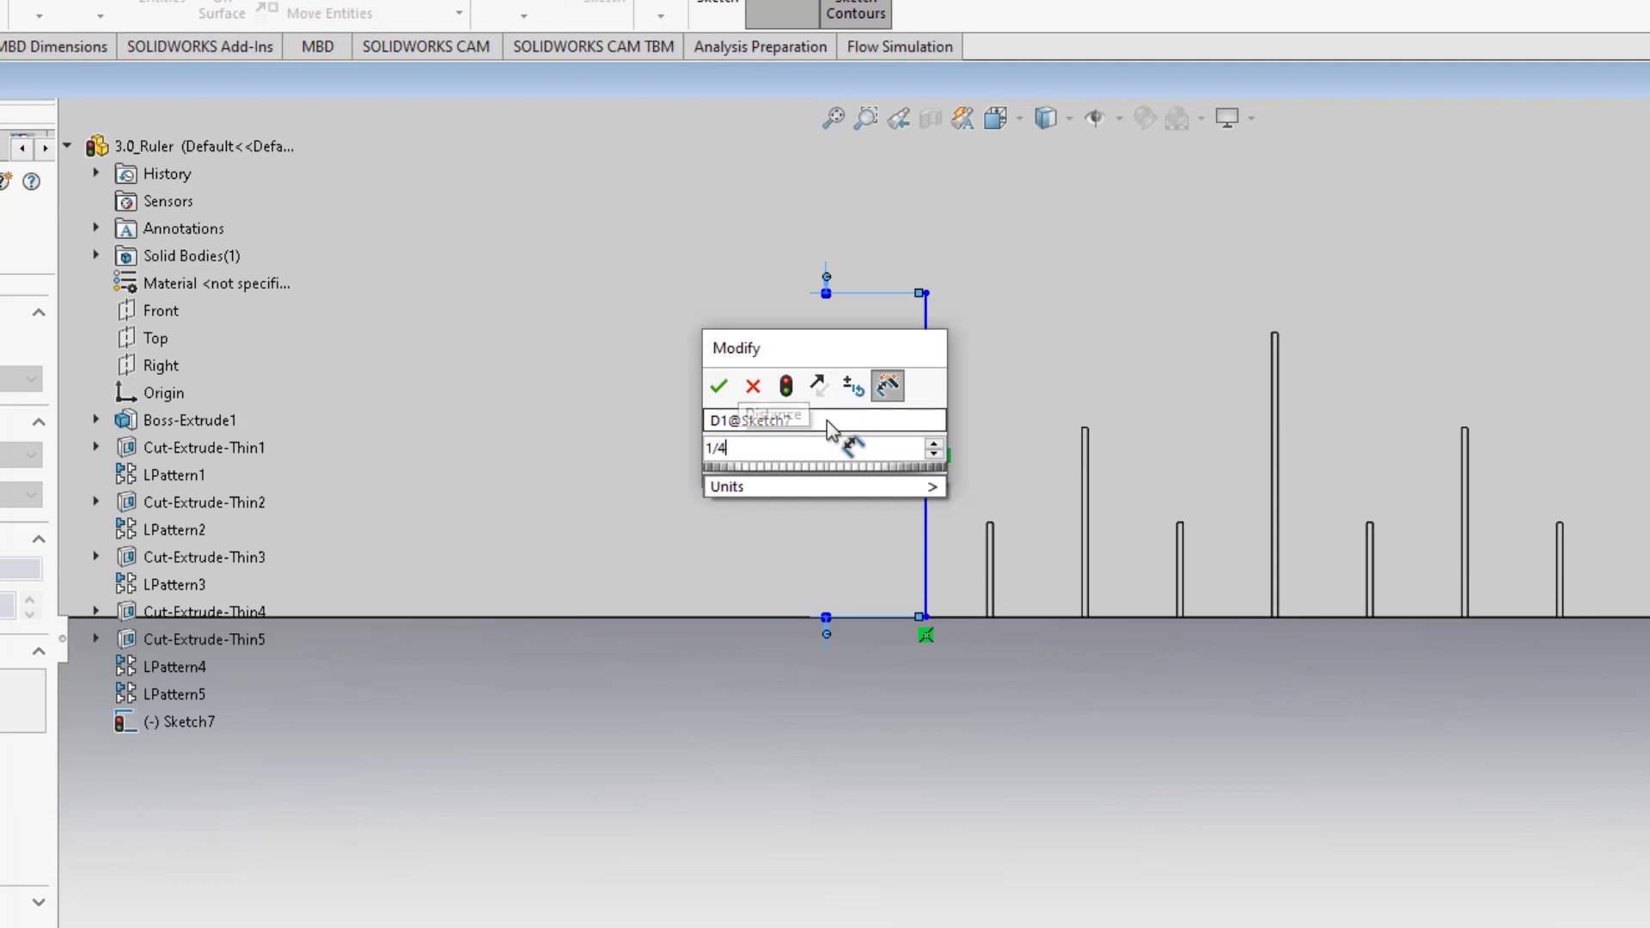
key("Return")
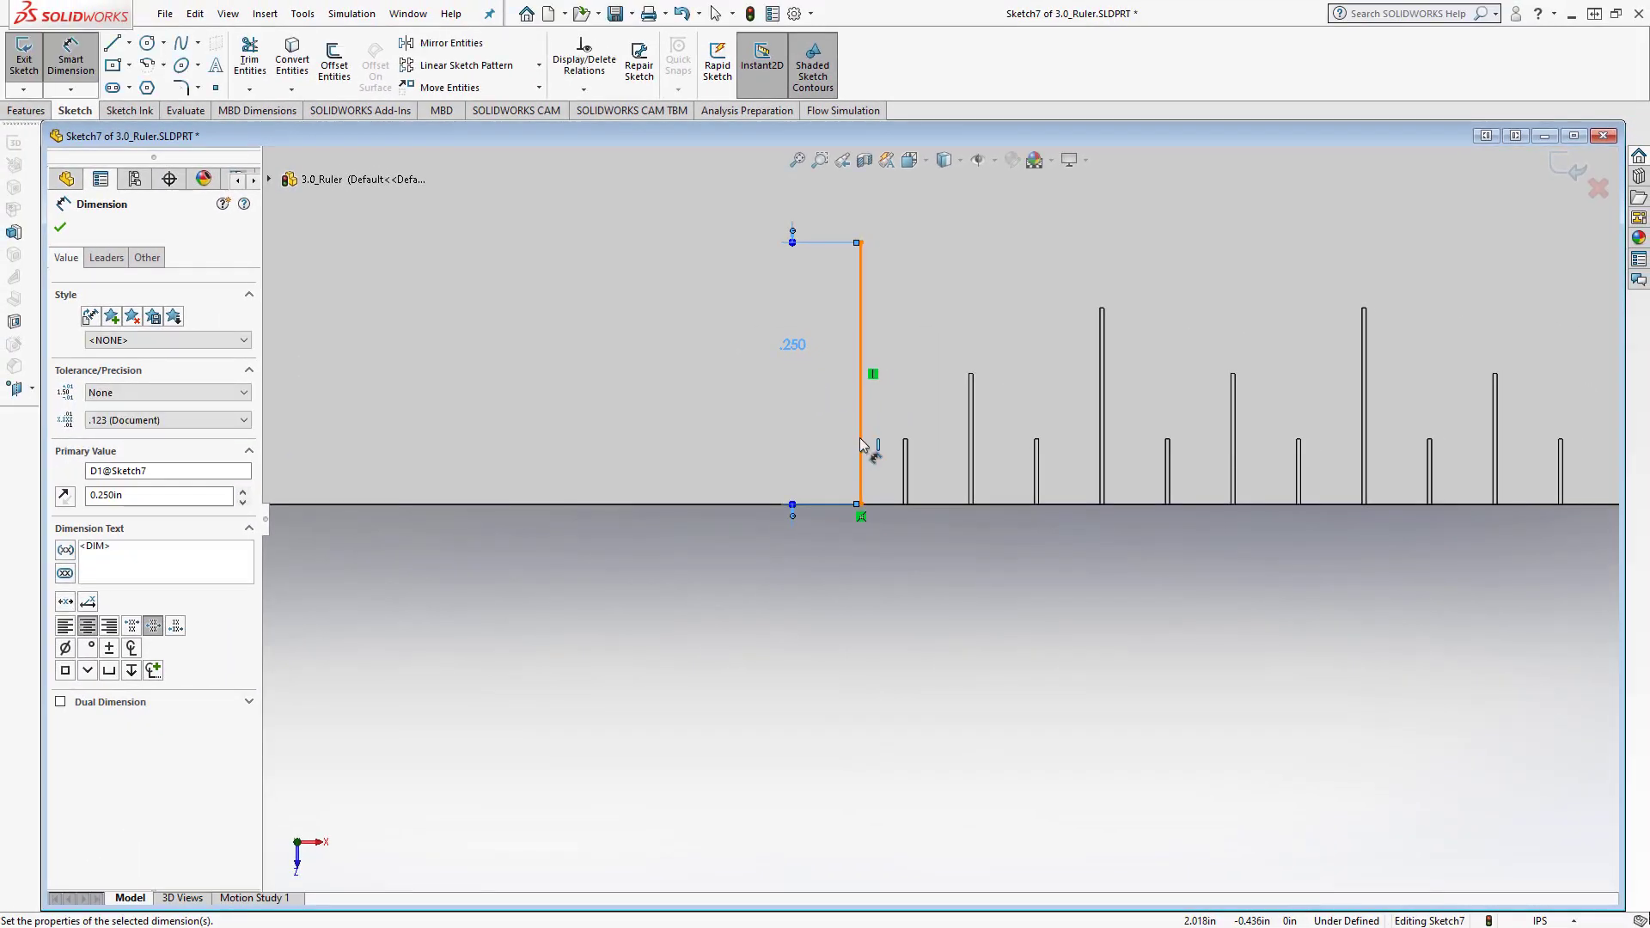
left_click(862, 444)
scroll(1307, 650, "up", 3)
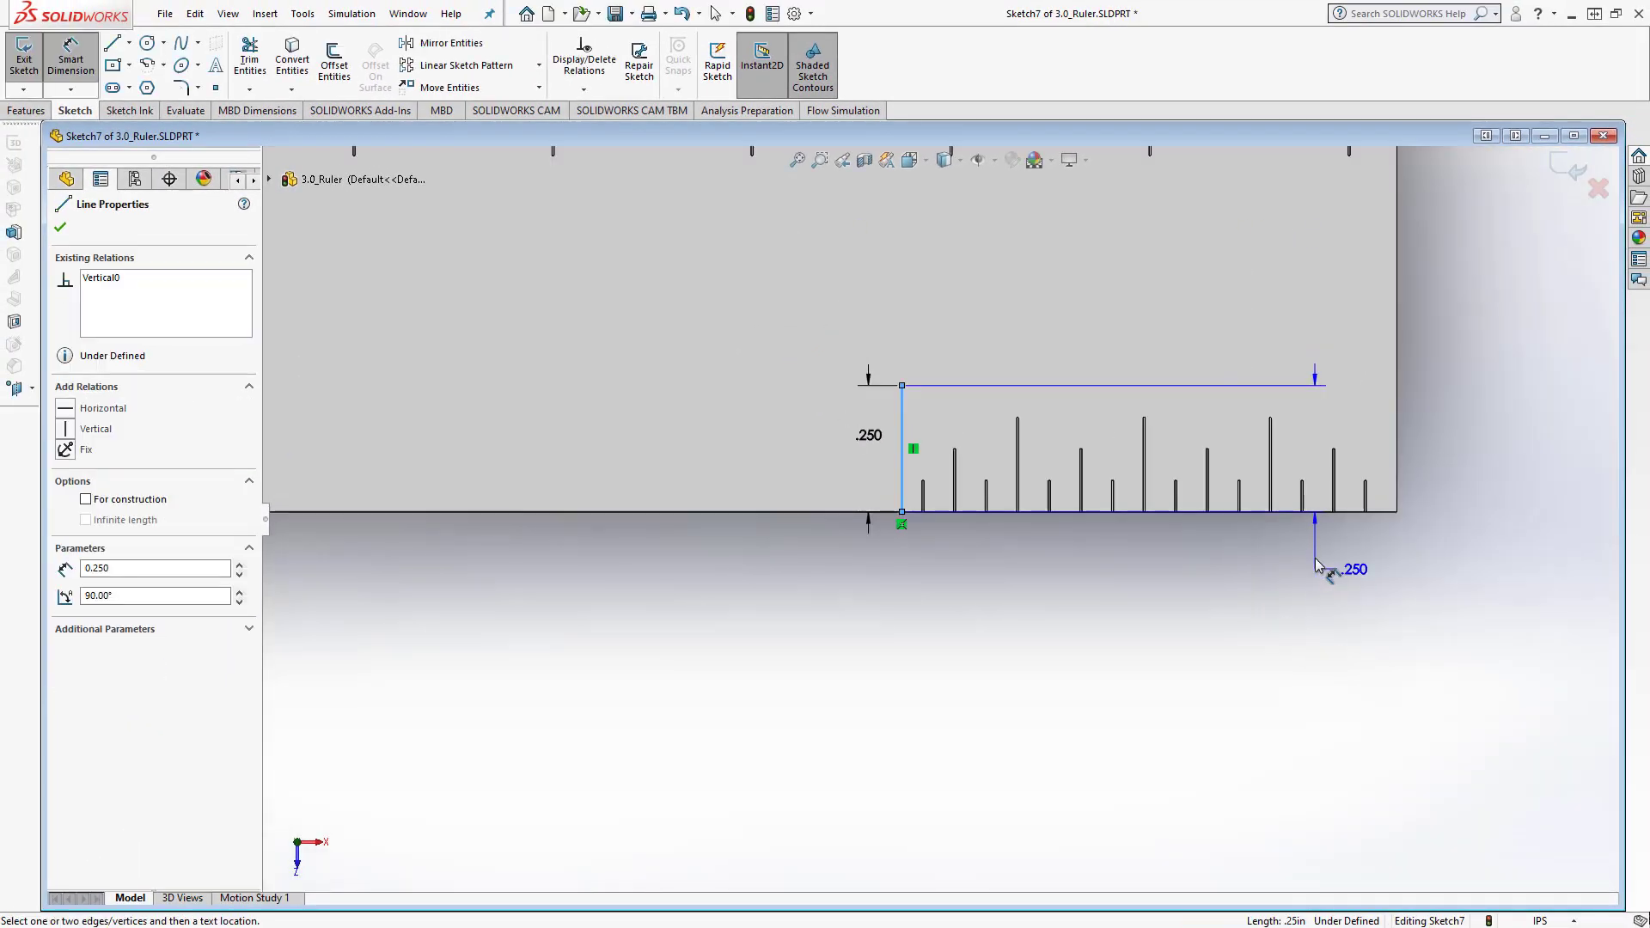
left_click(1401, 507)
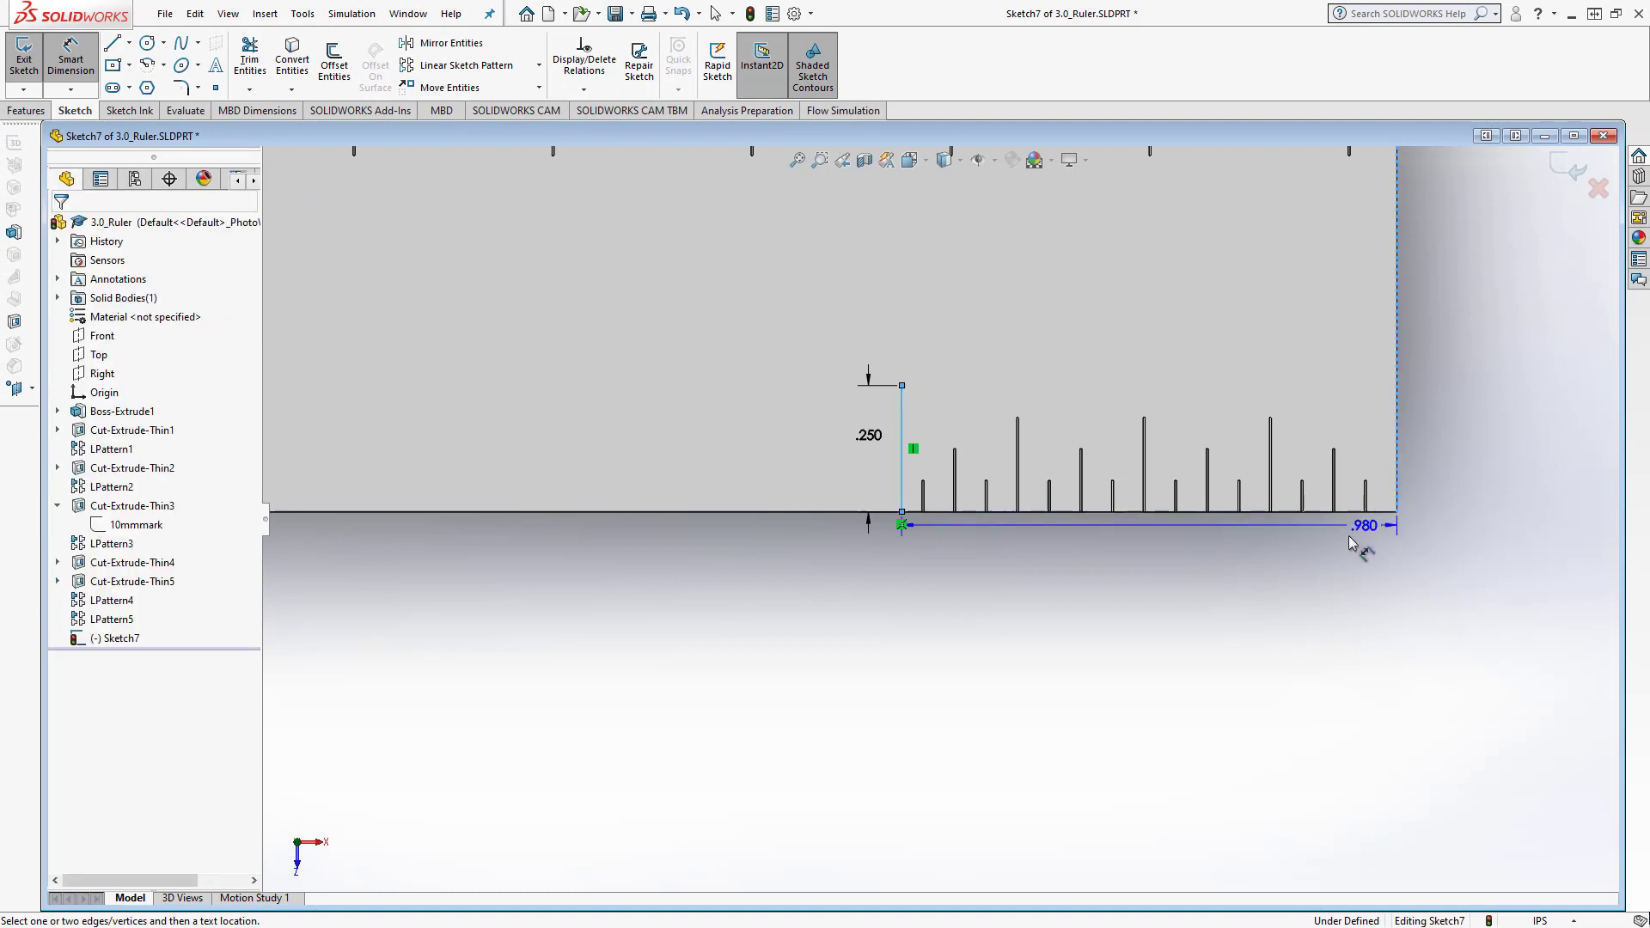
left_click(1243, 574)
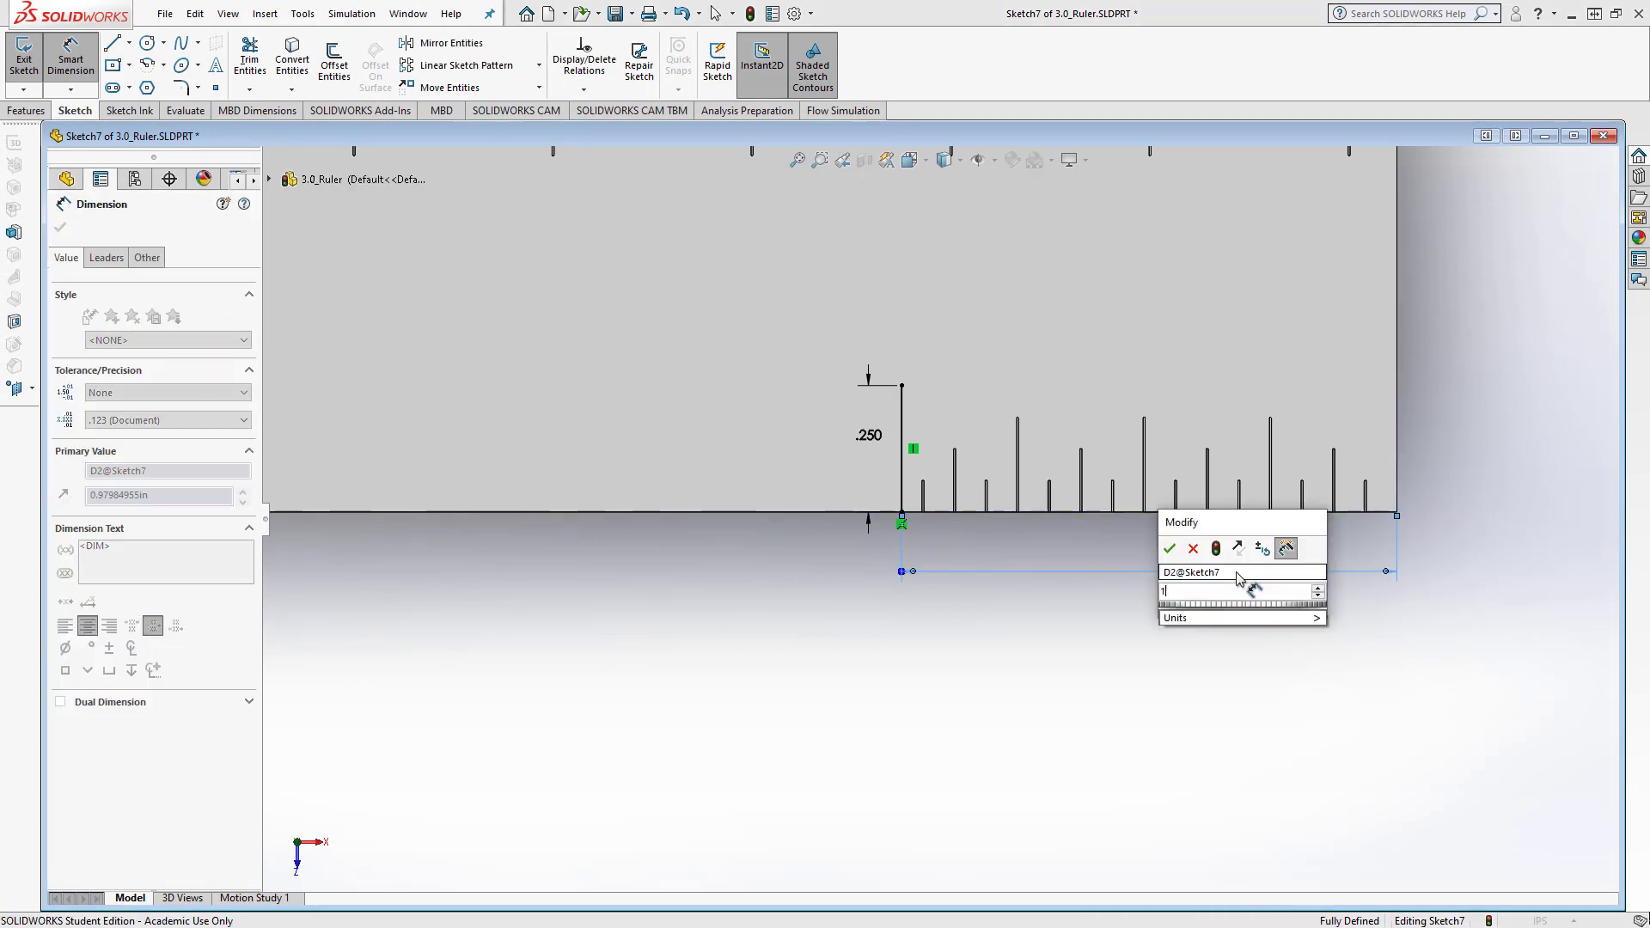
type("1")
key("Return")
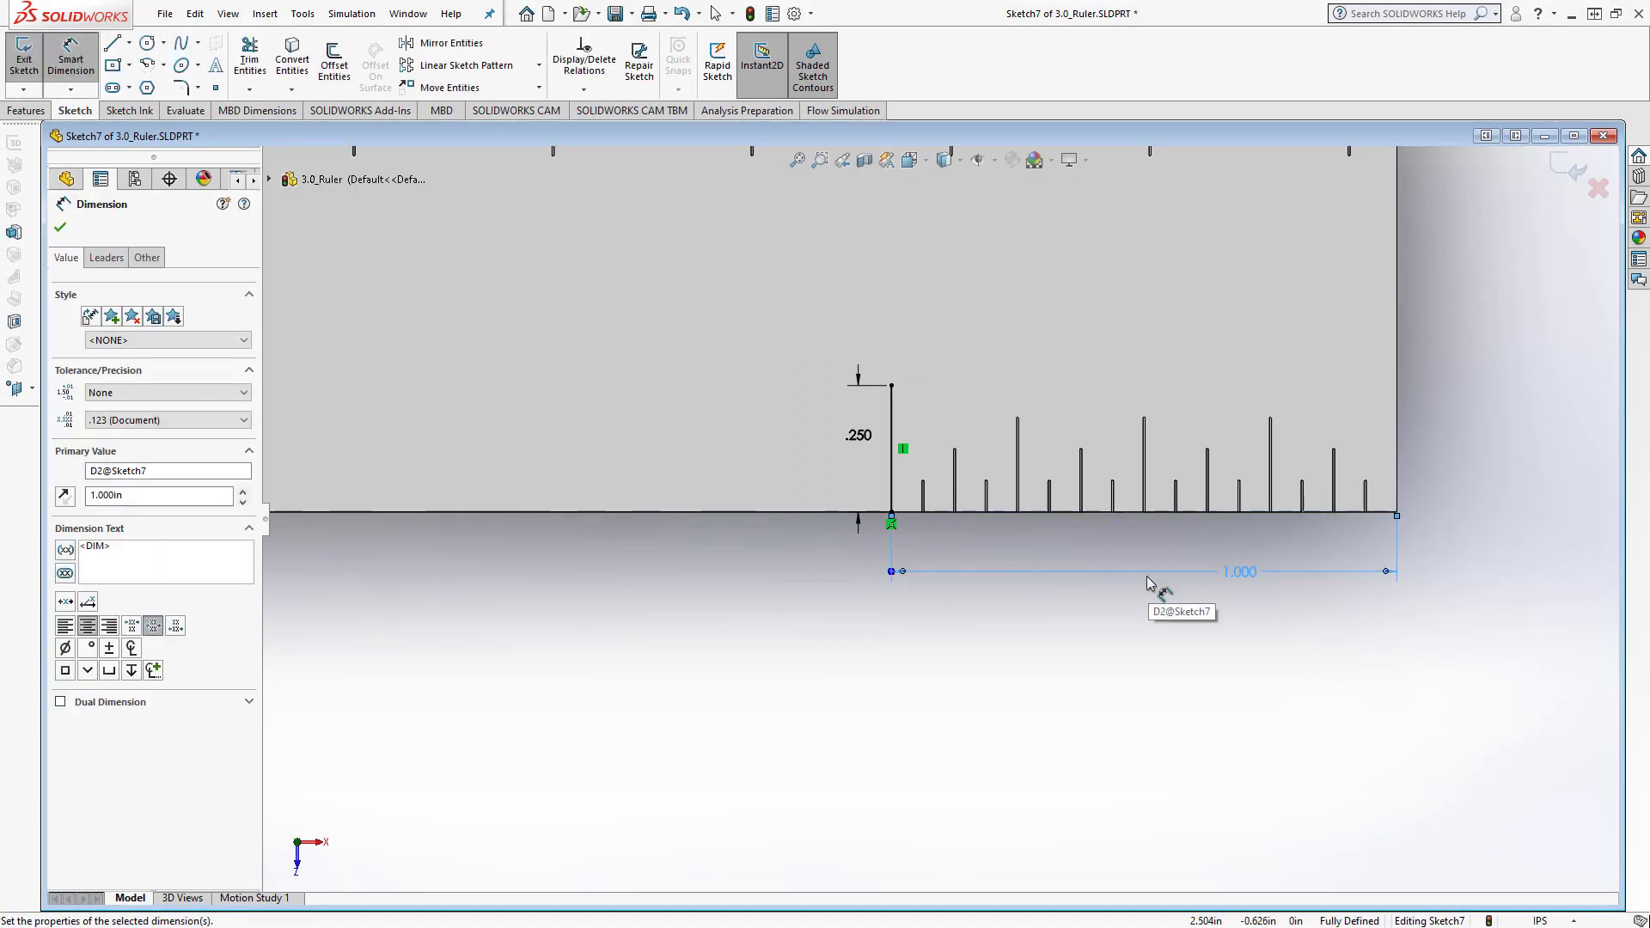
left_click(61, 227)
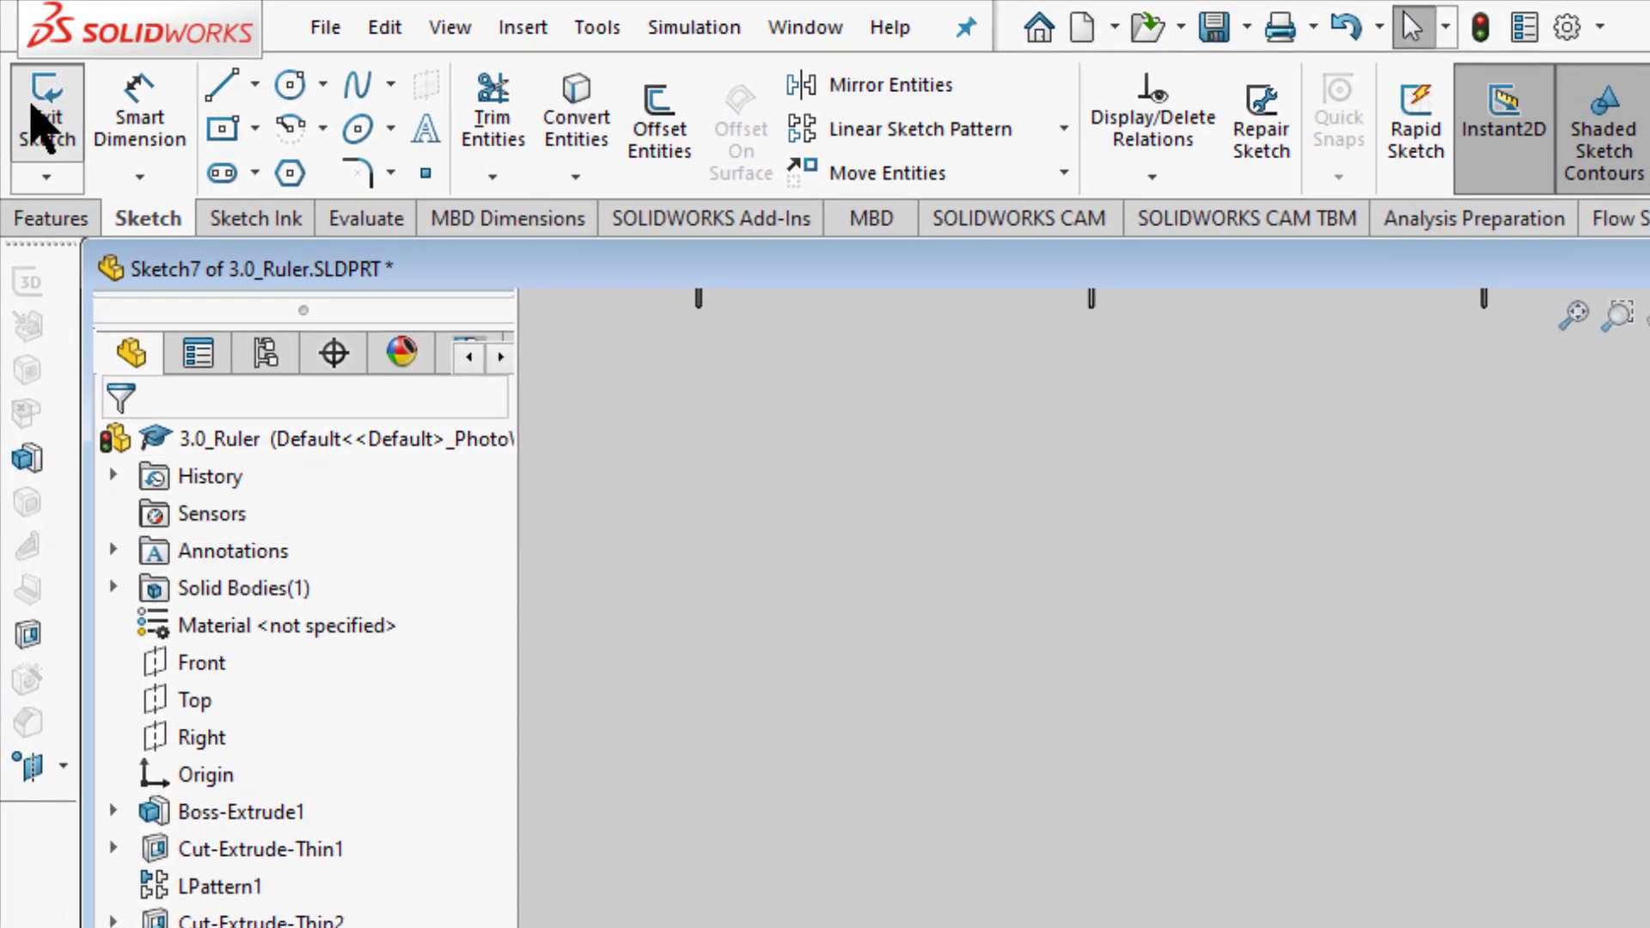
Exit the sketch and start an extruded cut 0.3 mm deep
left_click(21, 59)
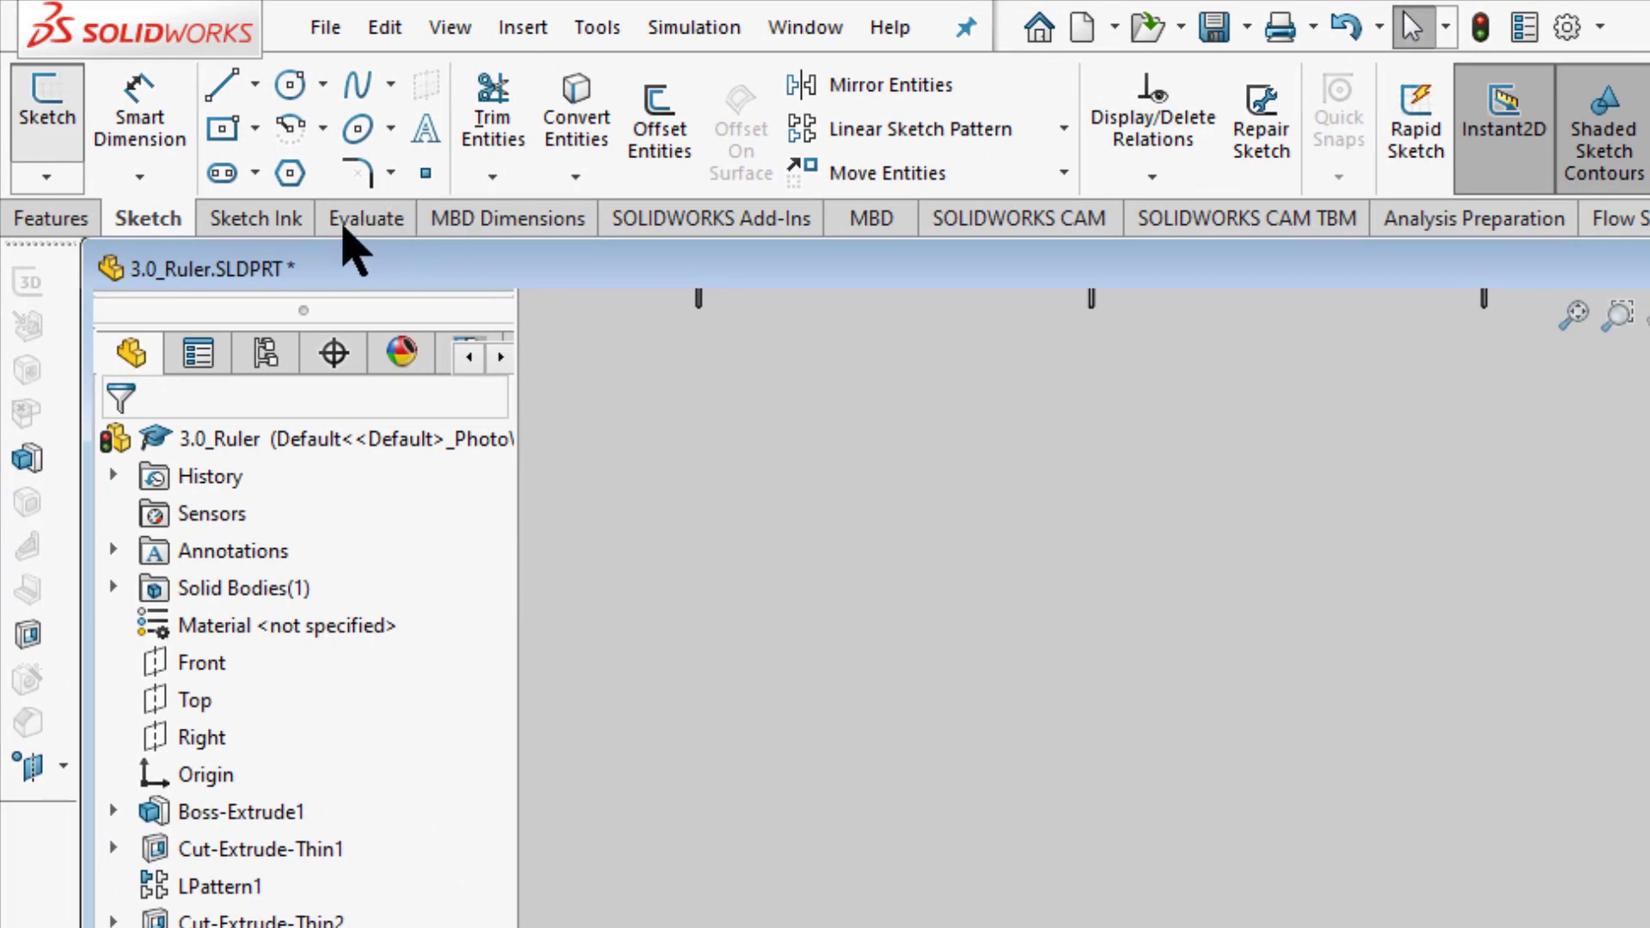
left_click(54, 218)
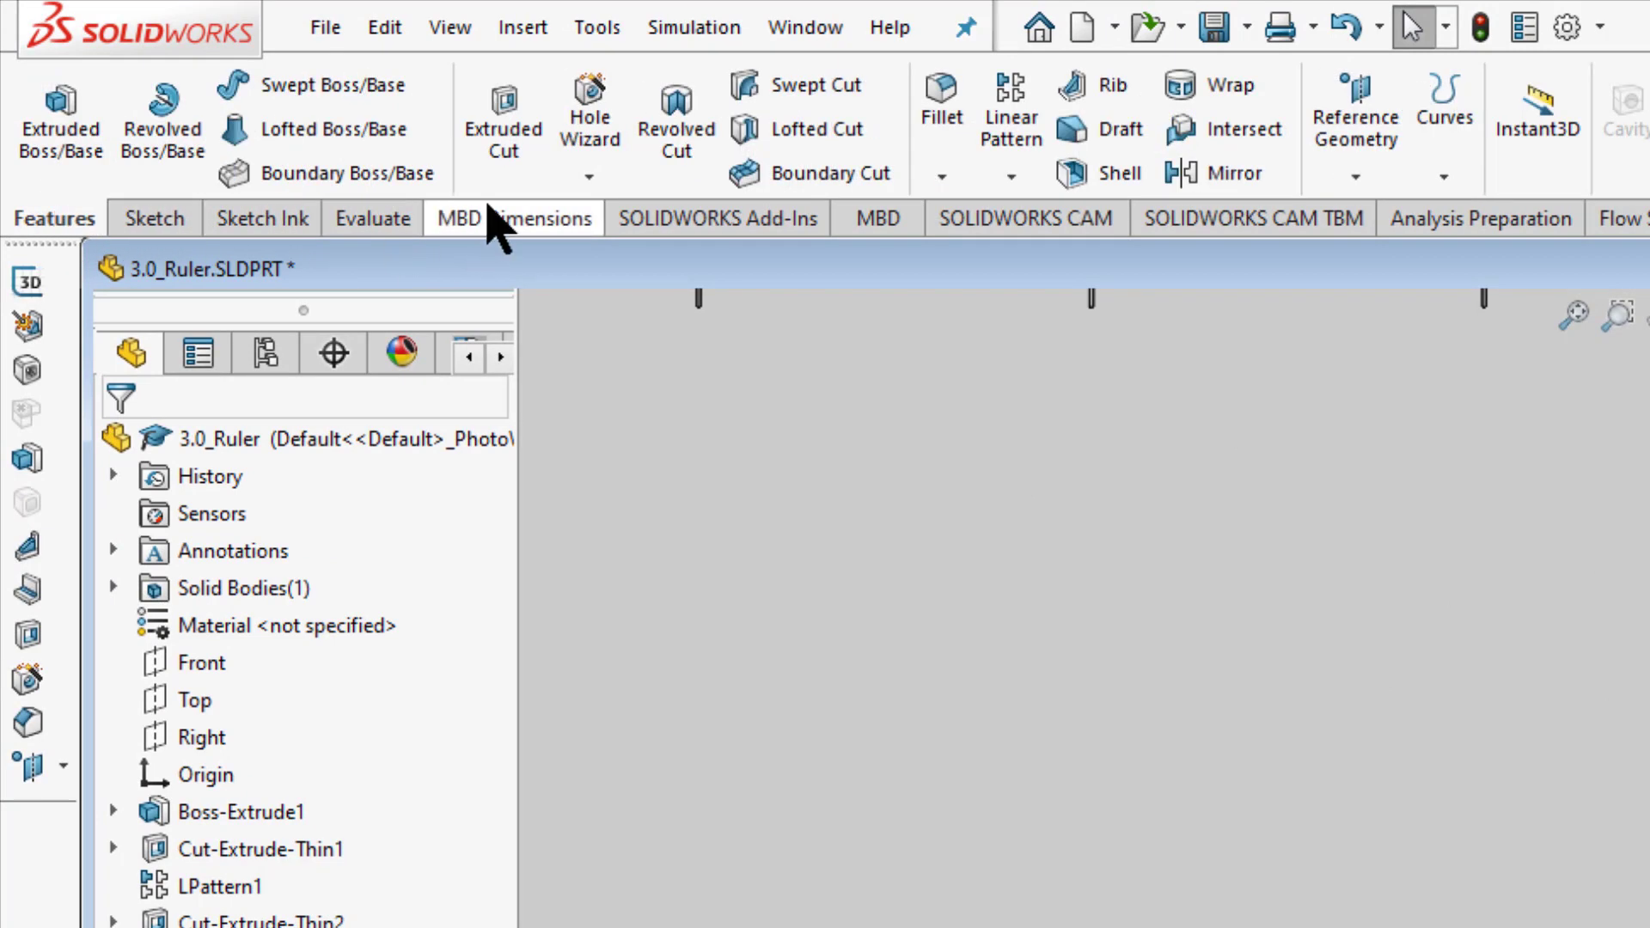
left_click(503, 144)
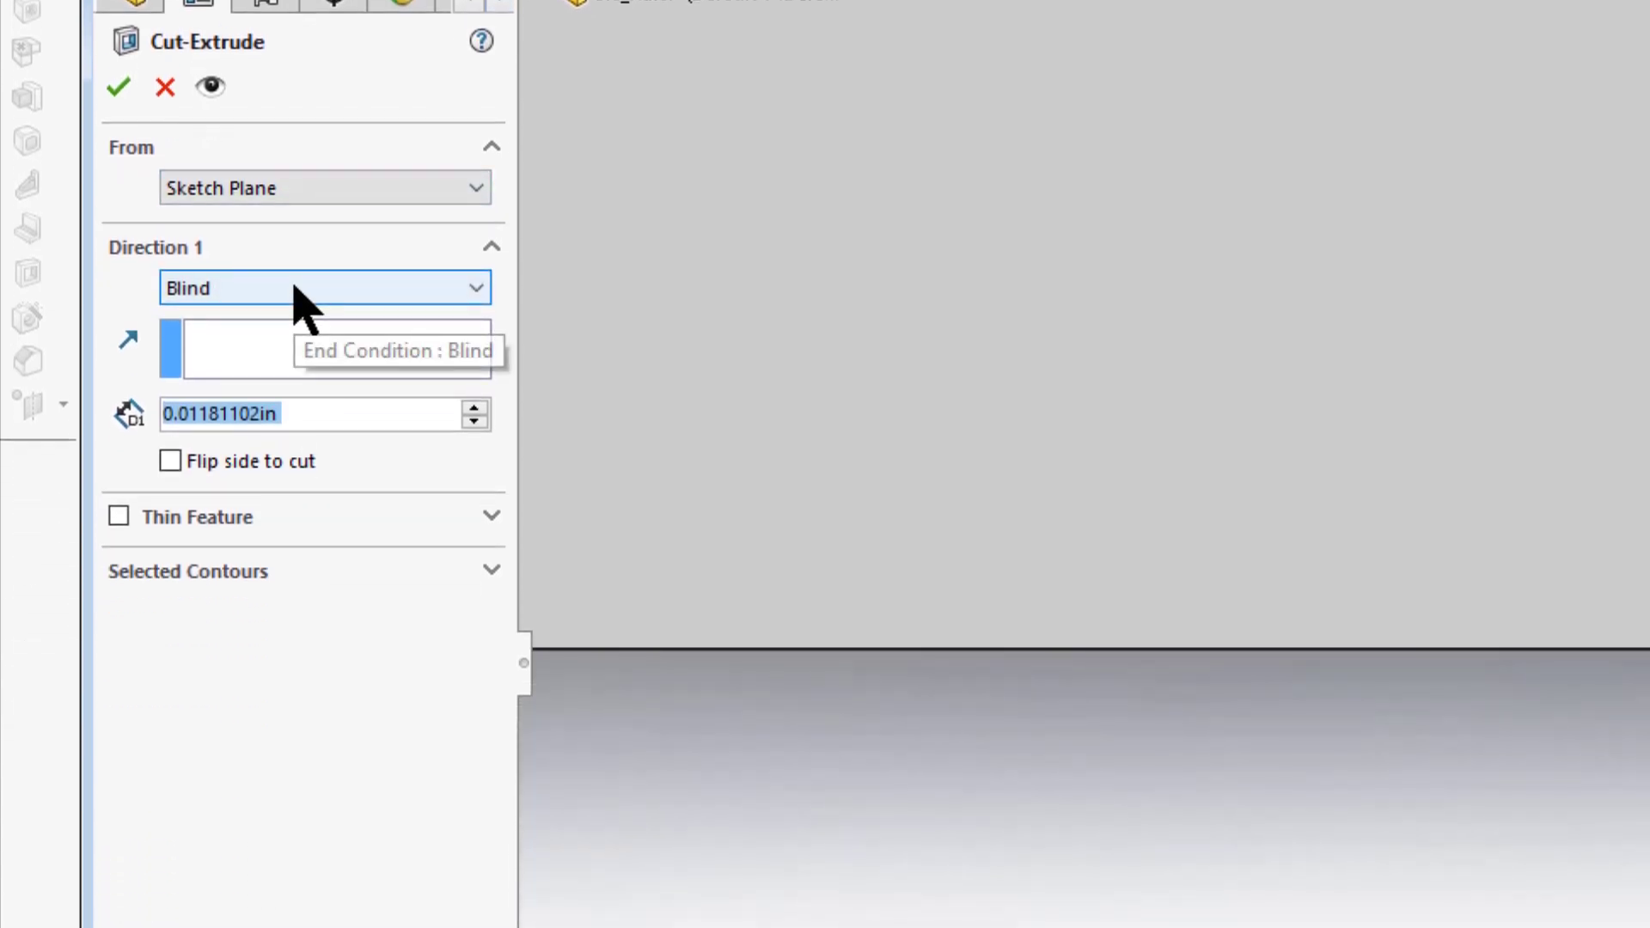
left_click(279, 413)
double_click(279, 413)
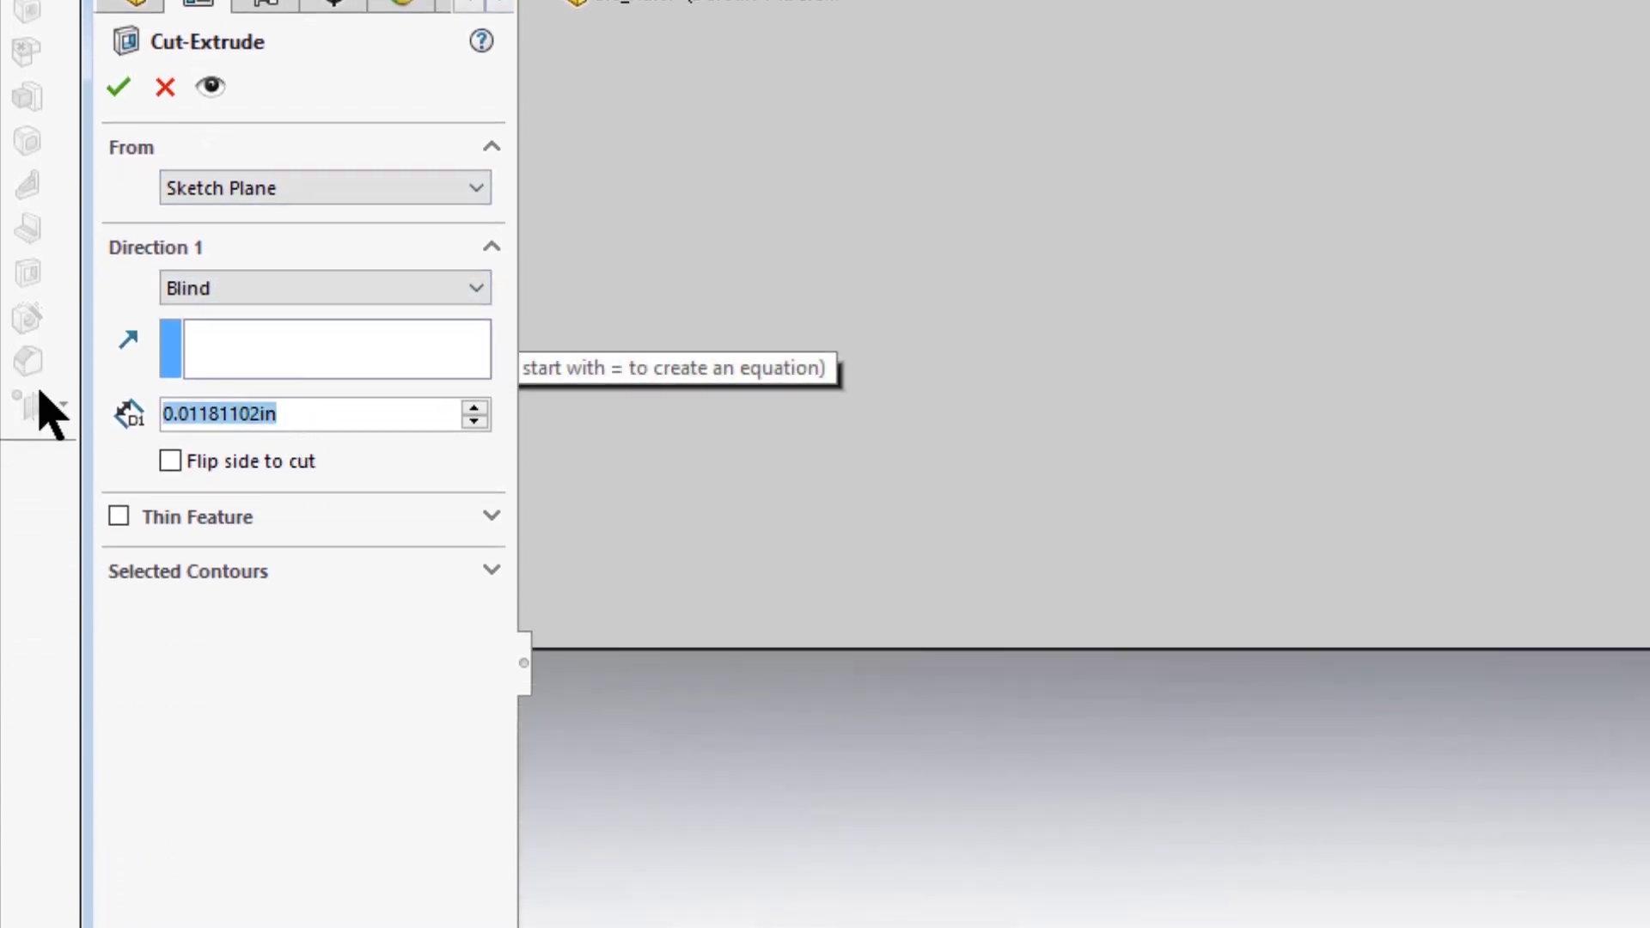
type(".3mm")
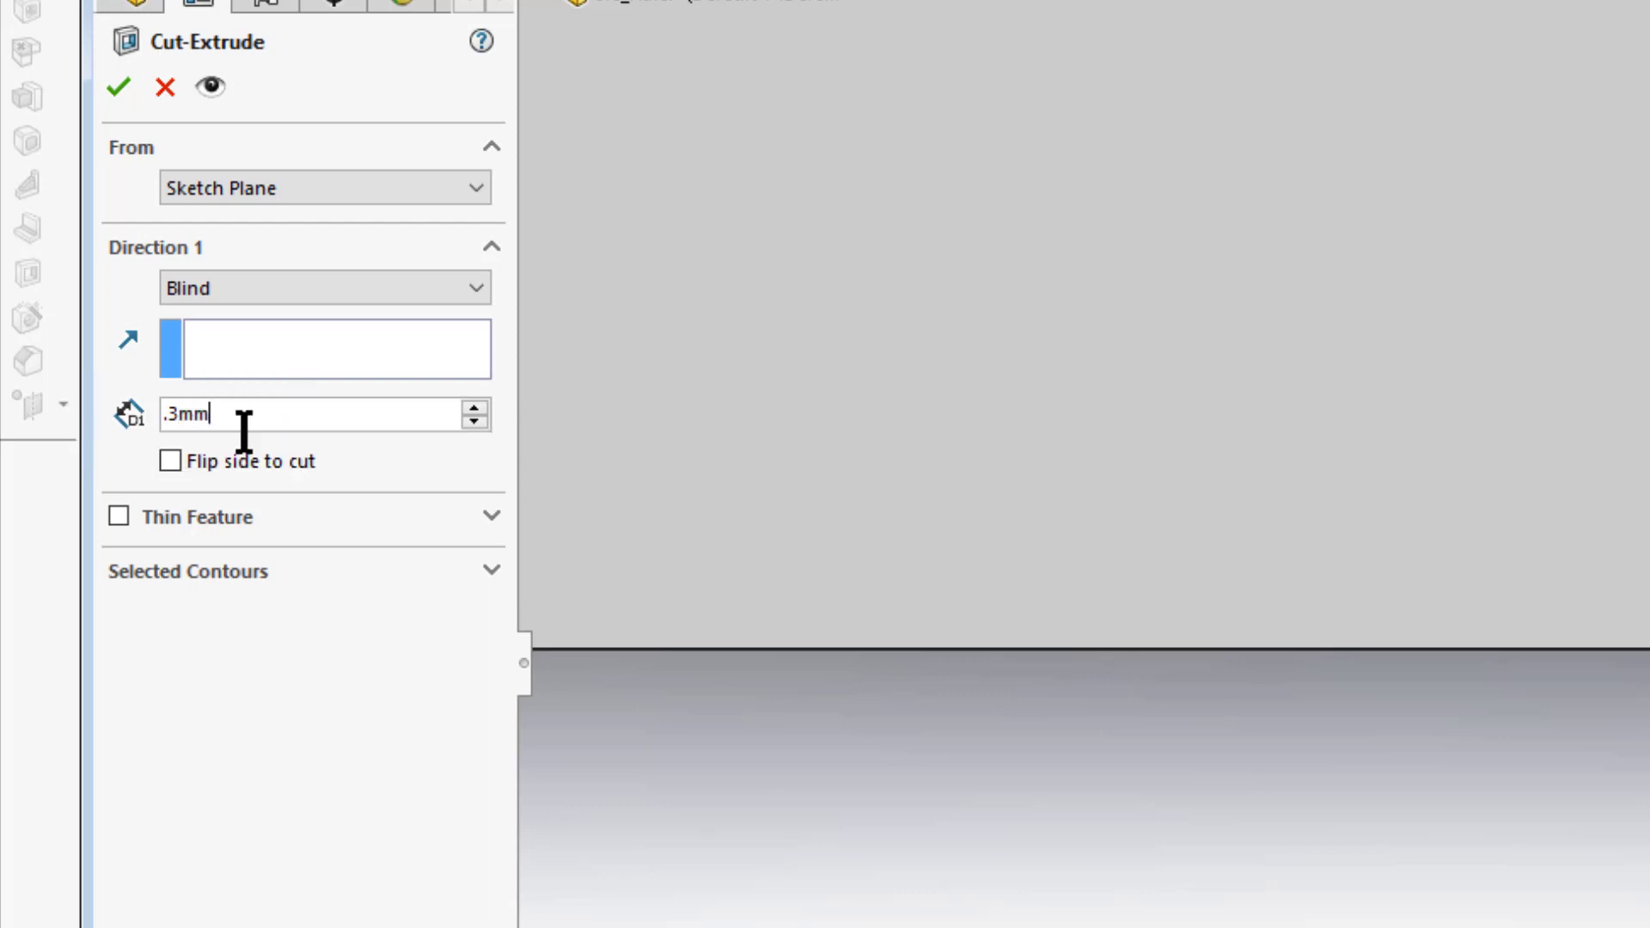
key("Return")
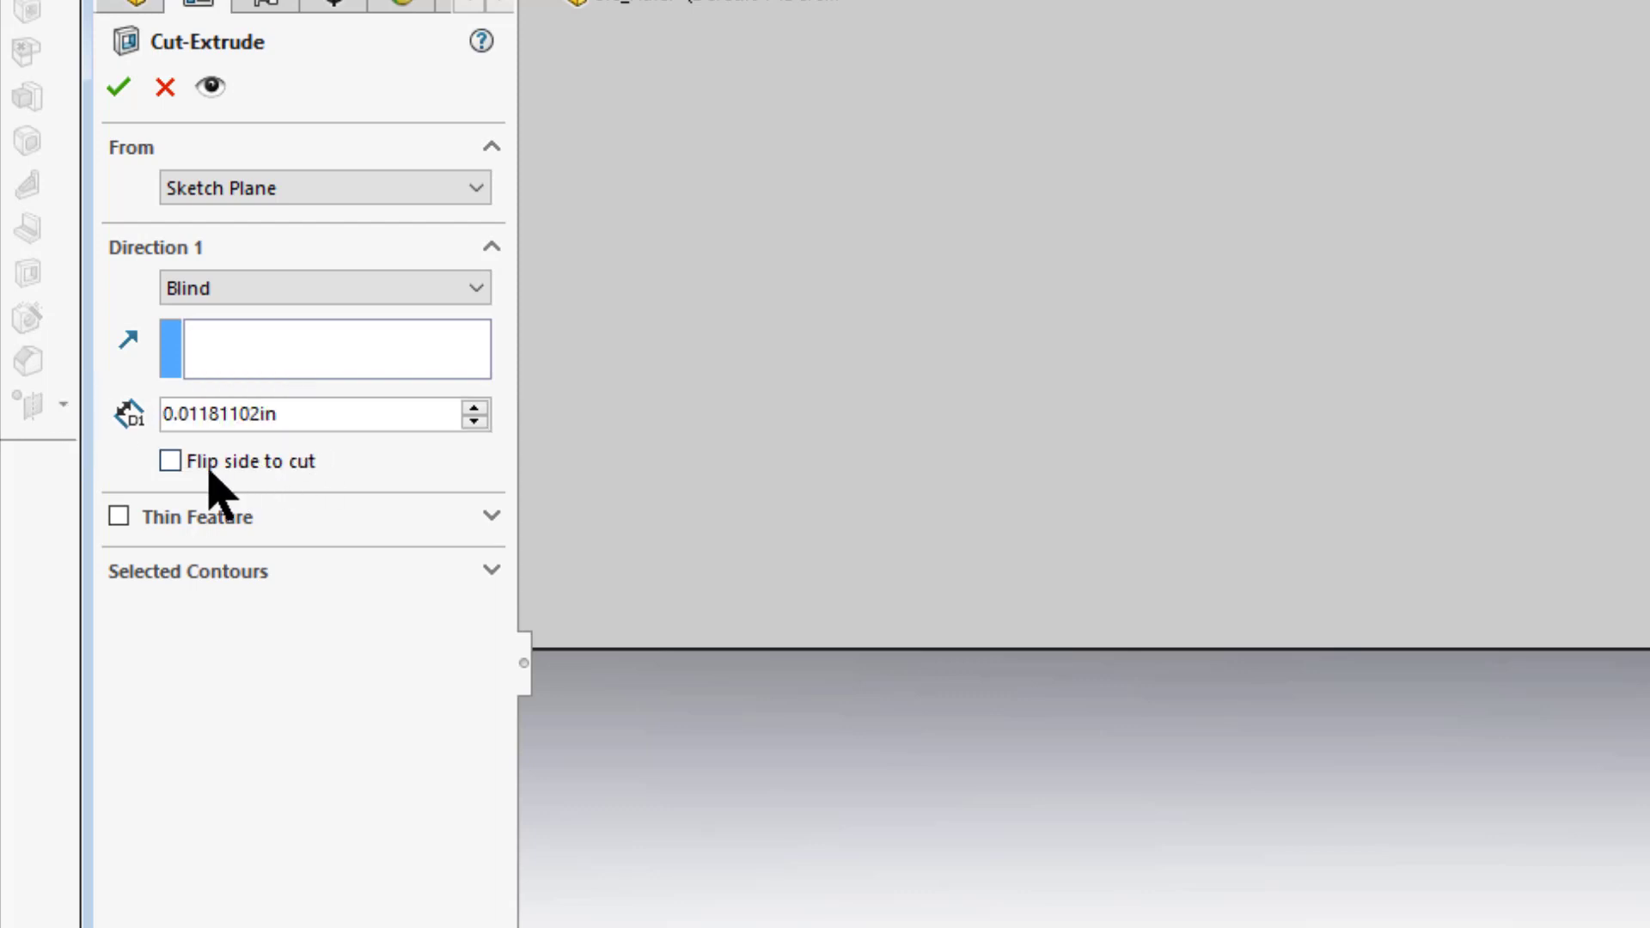
Make the cut a mid-plane thin feature 0.1 mm thick and create it
left_click(119, 516)
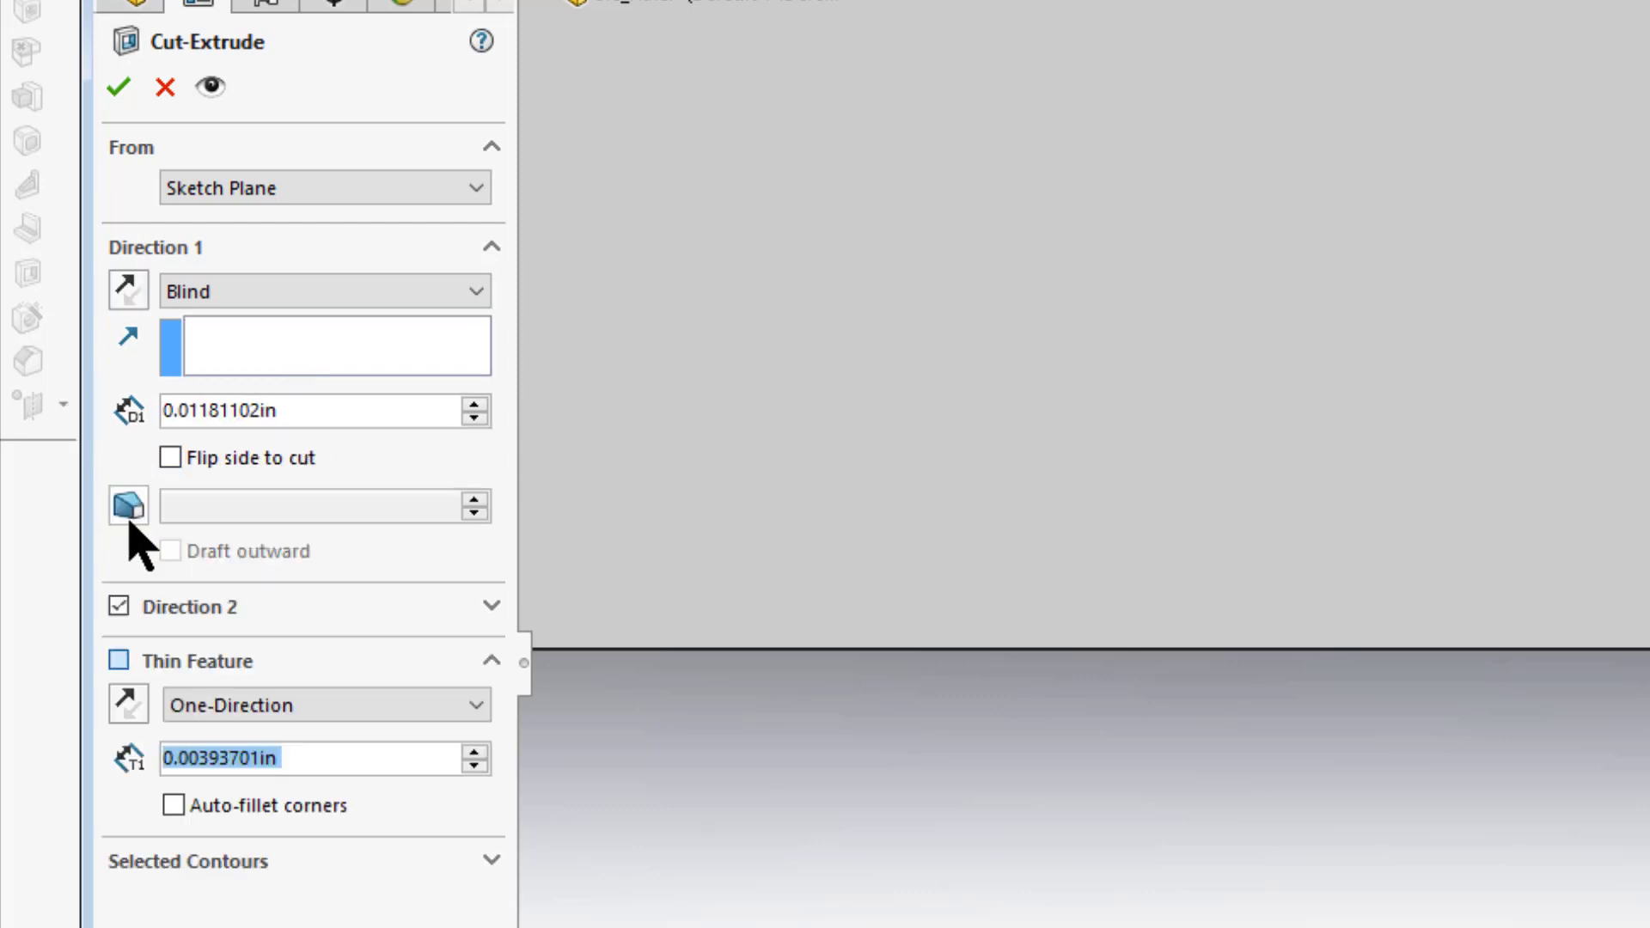
left_click(119, 606)
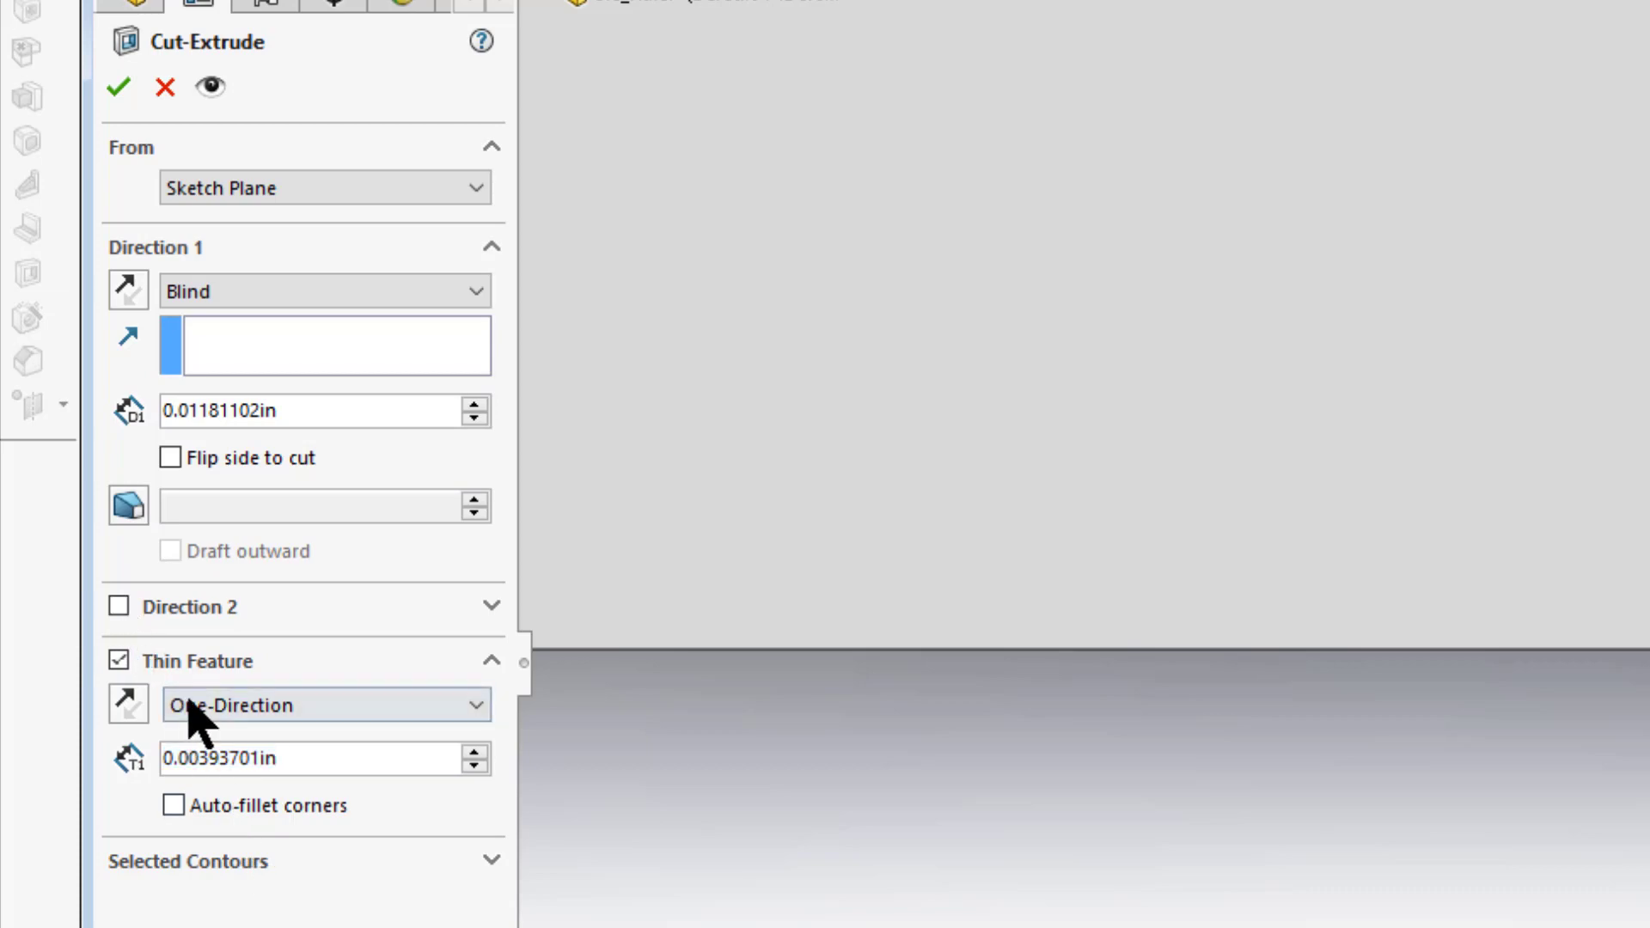
left_click(243, 709)
left_click(232, 754)
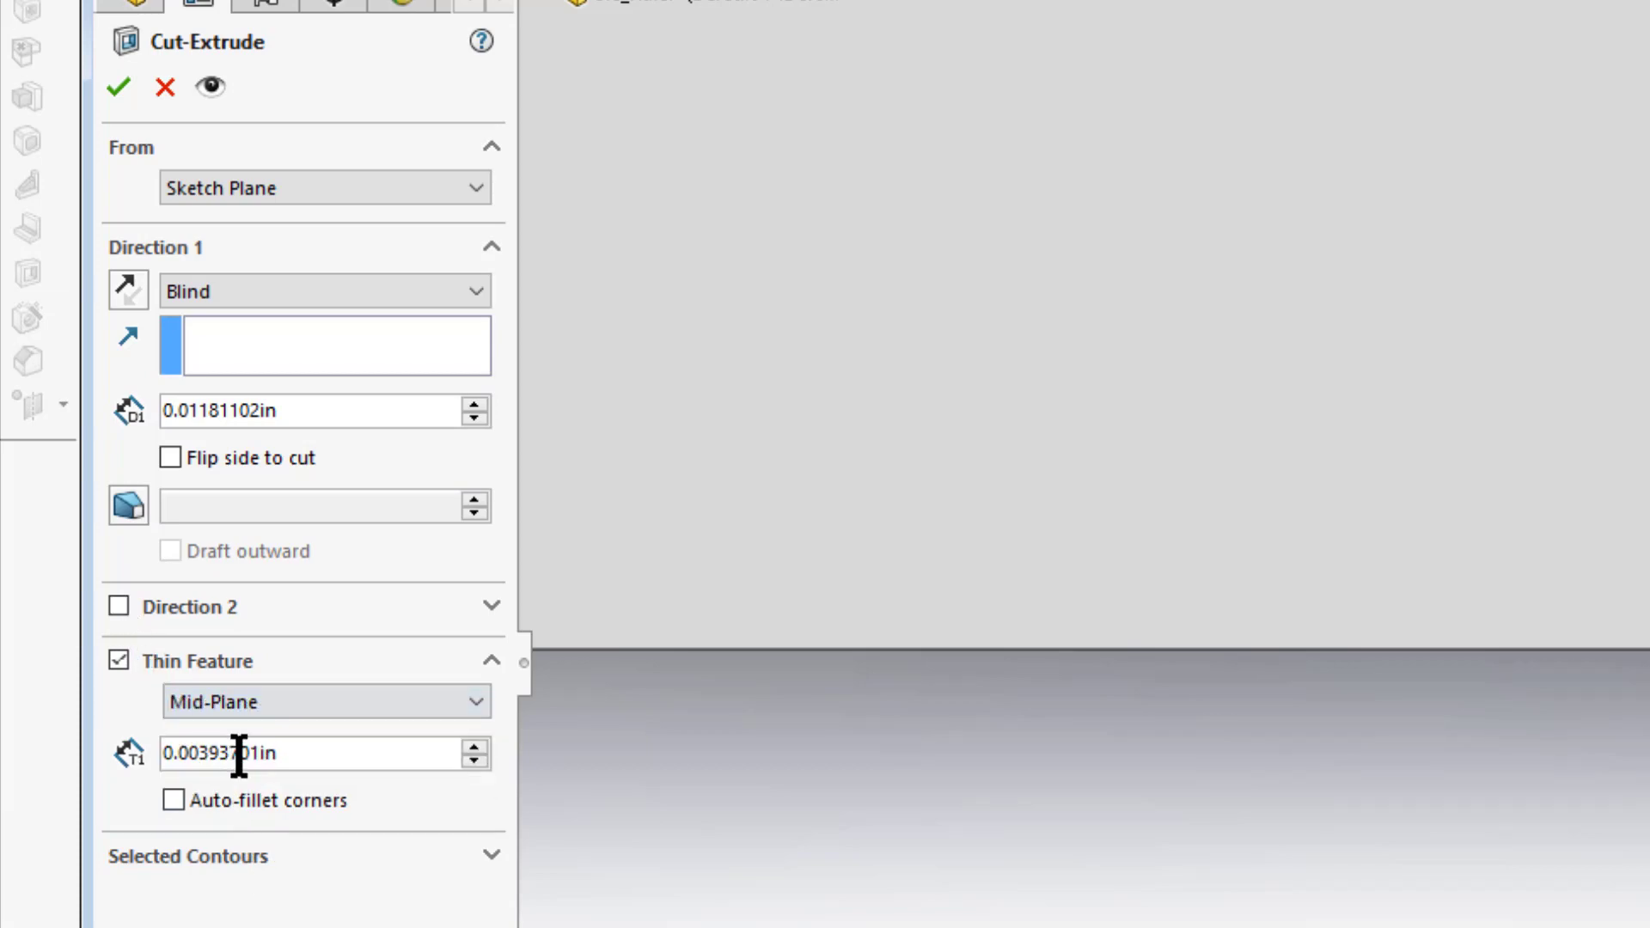
double_click(176, 752)
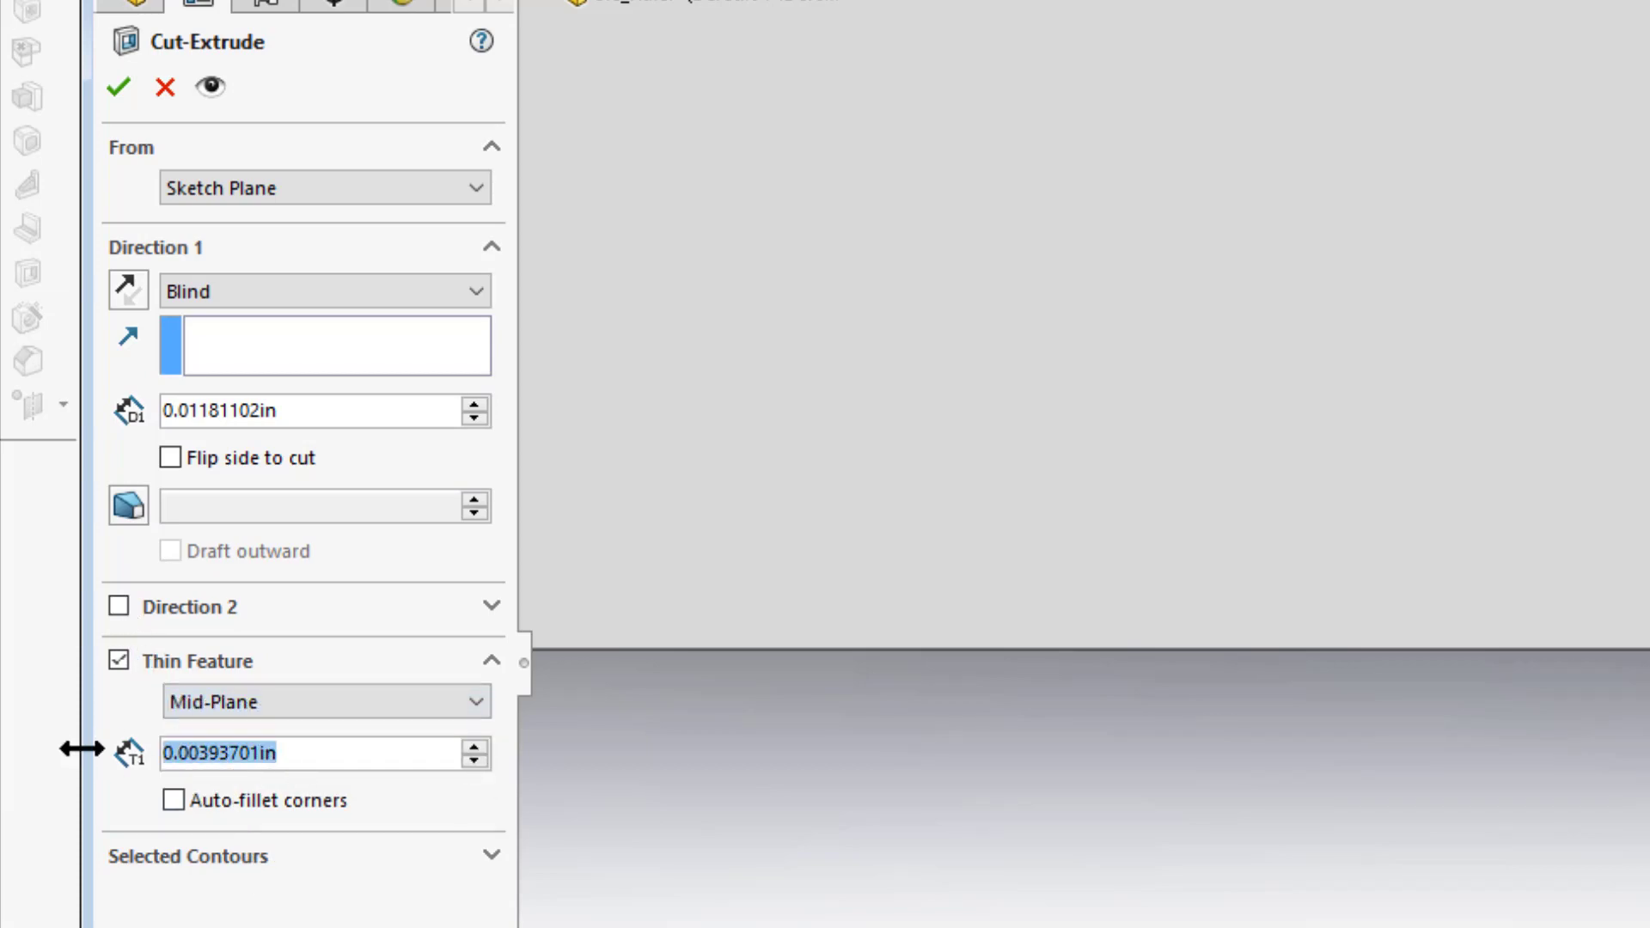
type(".1")
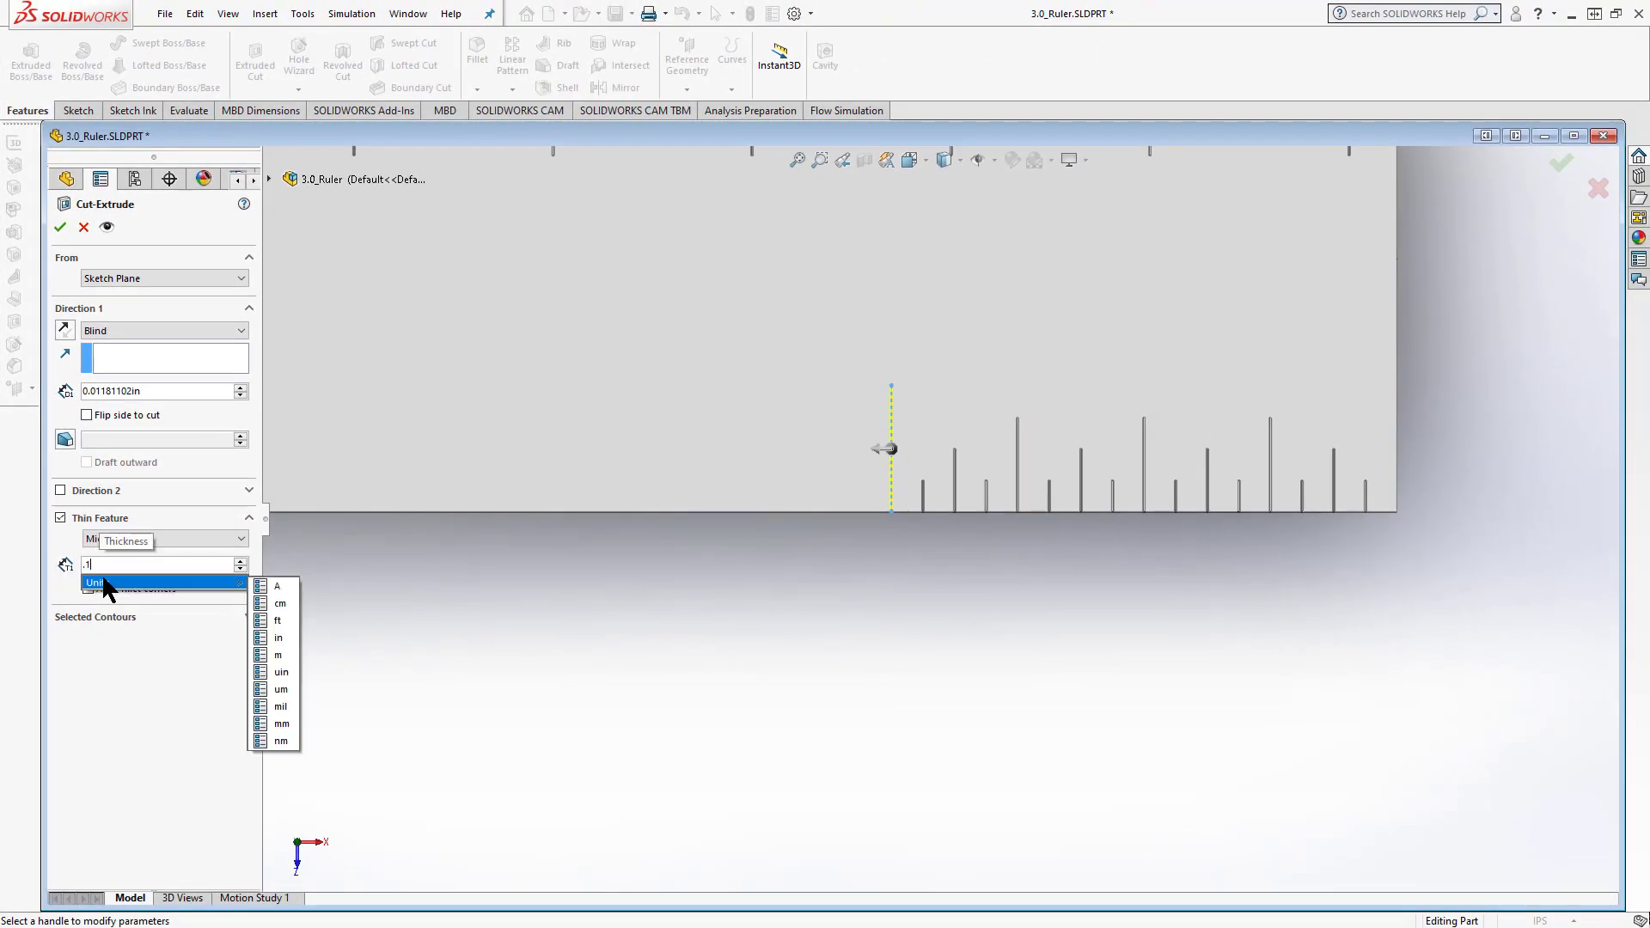
type("m")
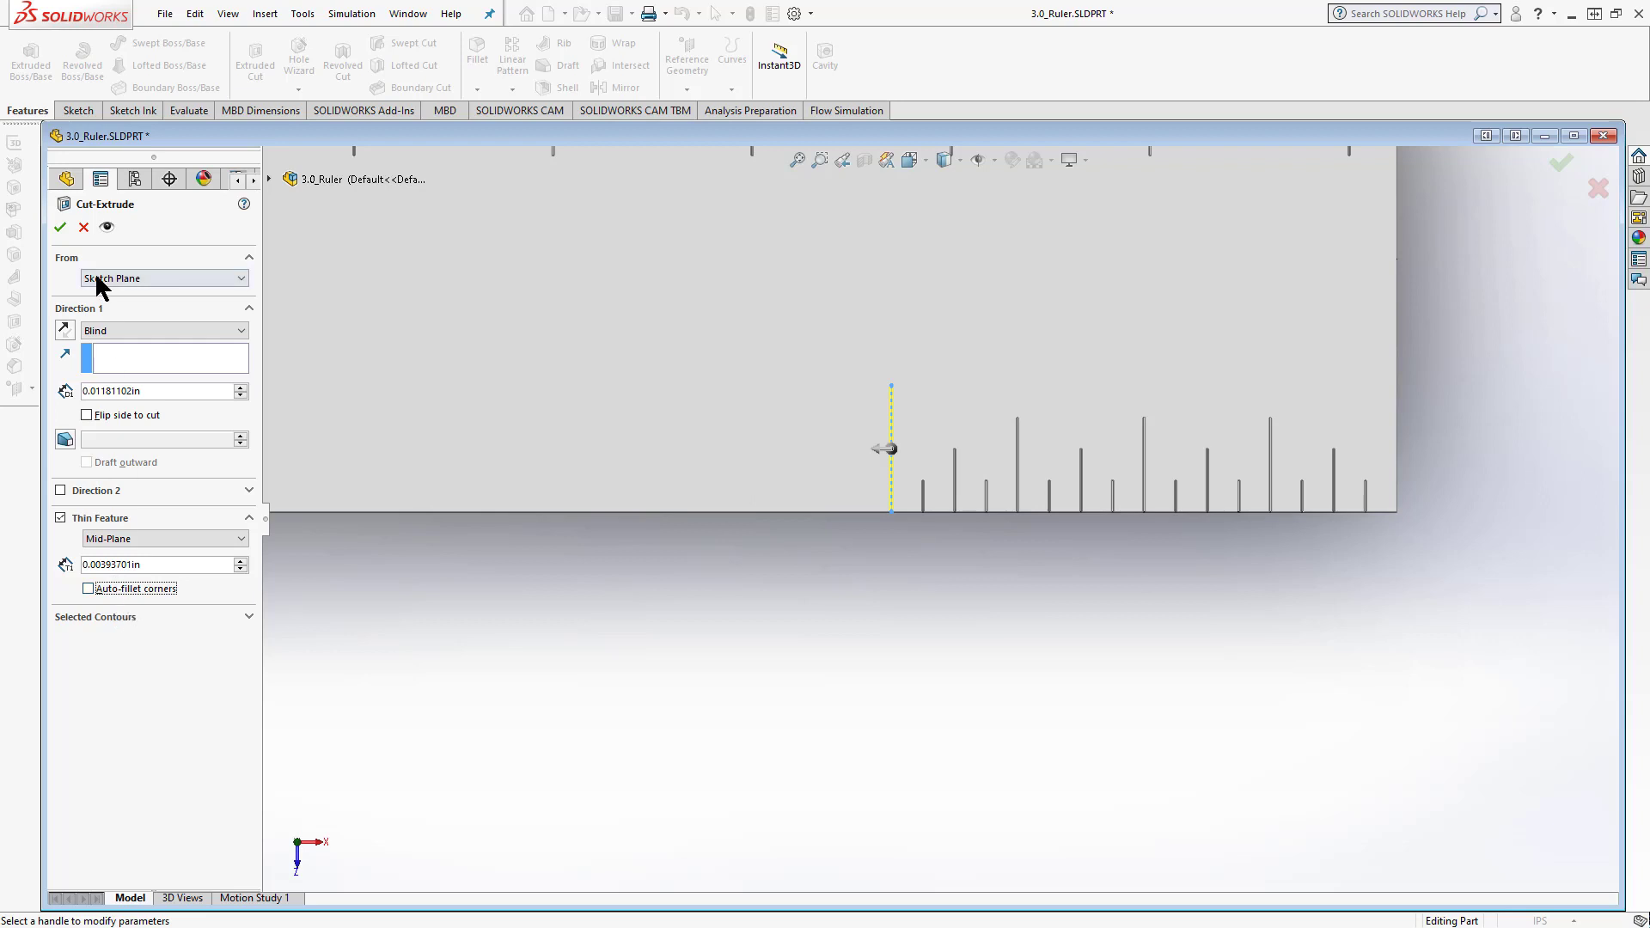
left_click(62, 228)
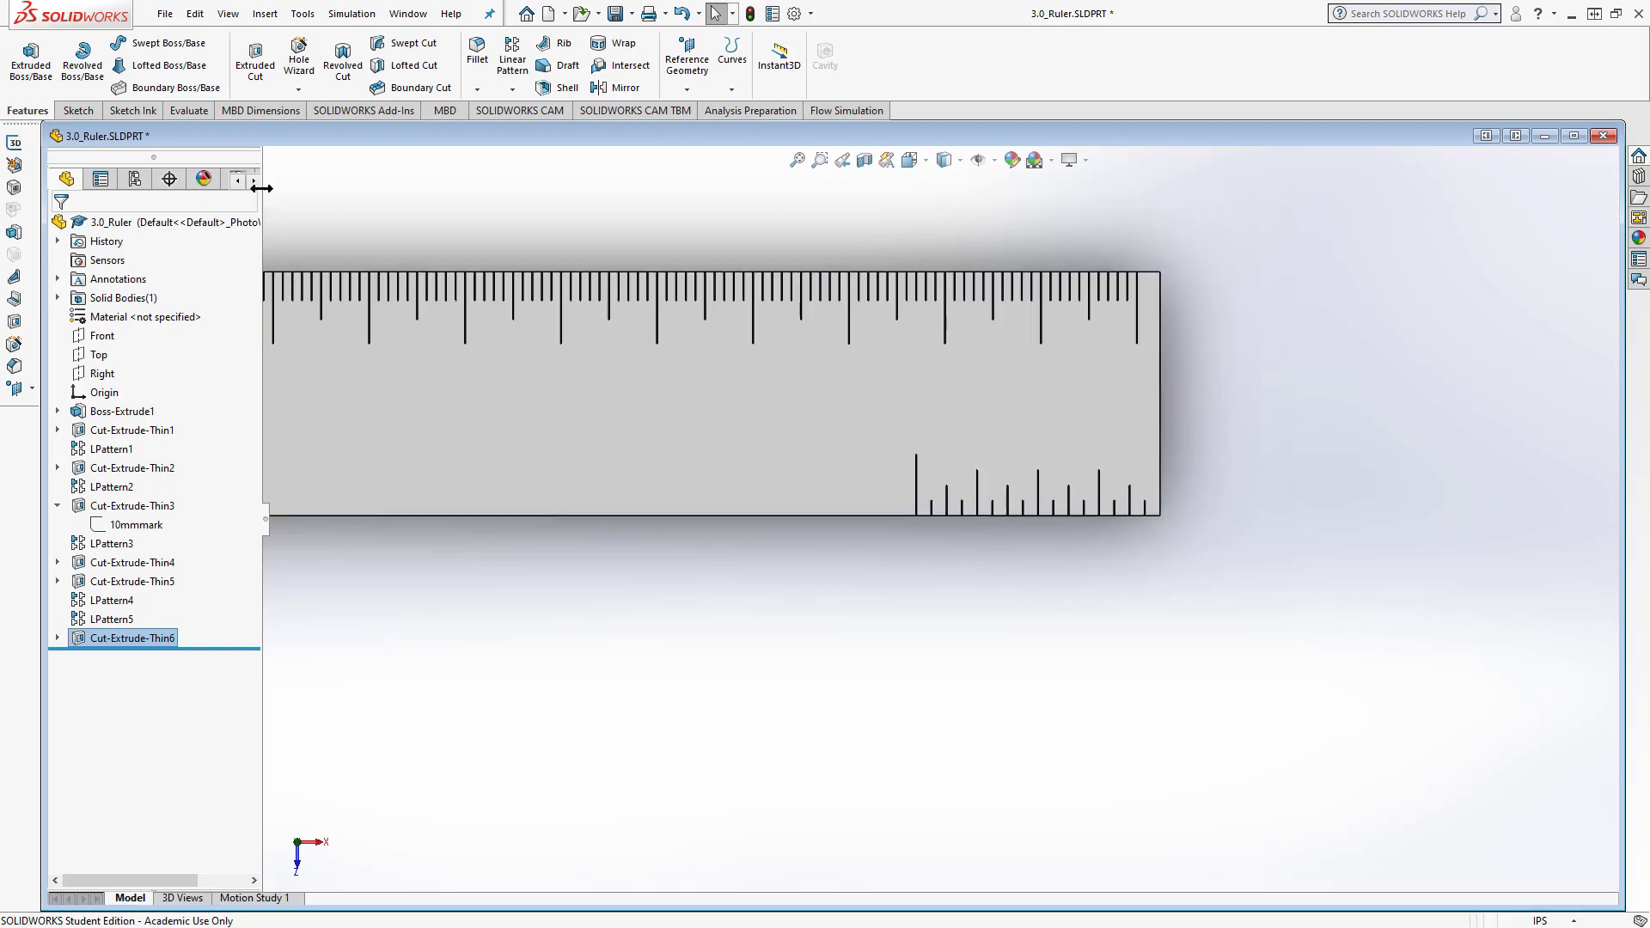
Start a linear pattern along the ruler's bottom edge with 1 in spacing
left_click(512, 89)
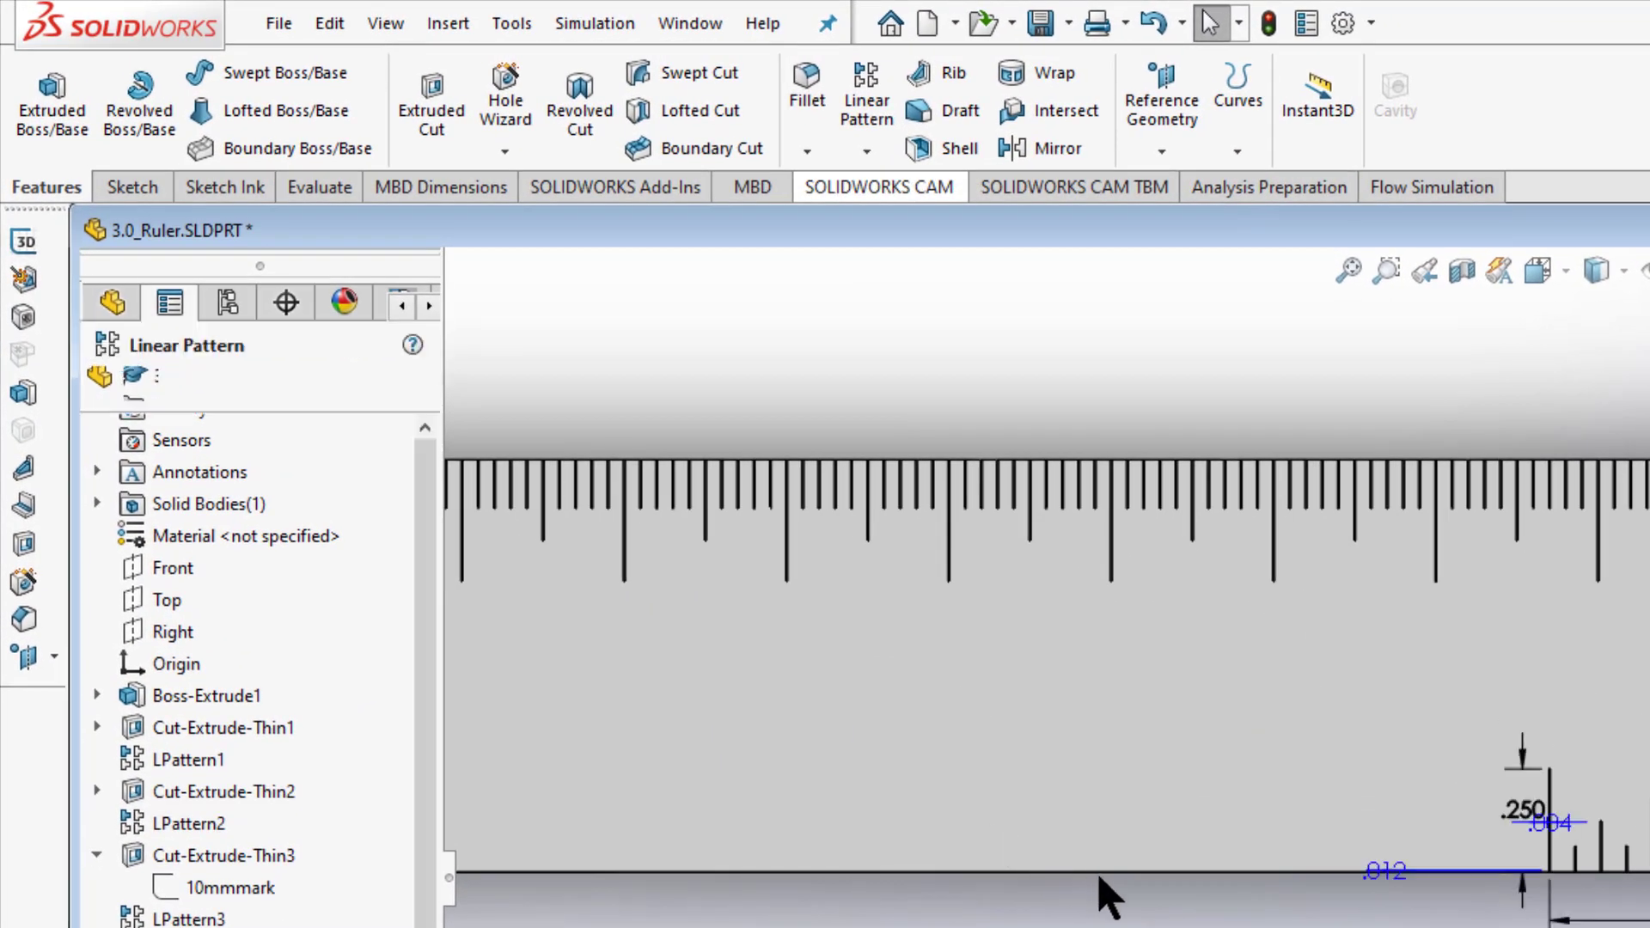
left_click(1097, 871)
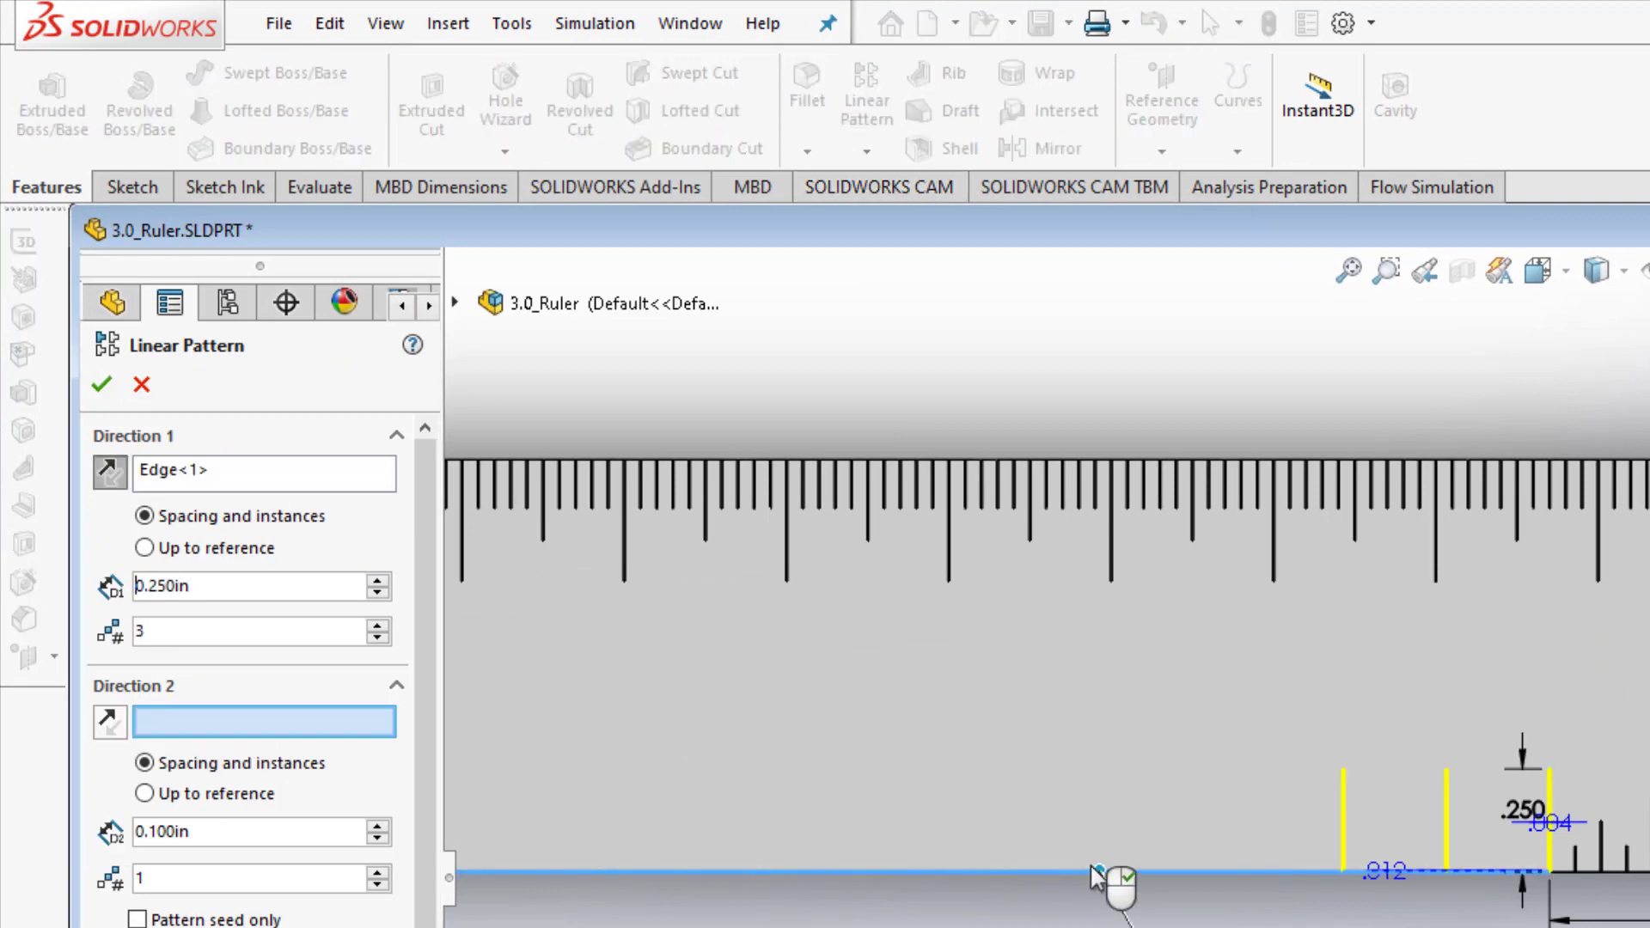
left_click_drag(213, 584, 90, 591)
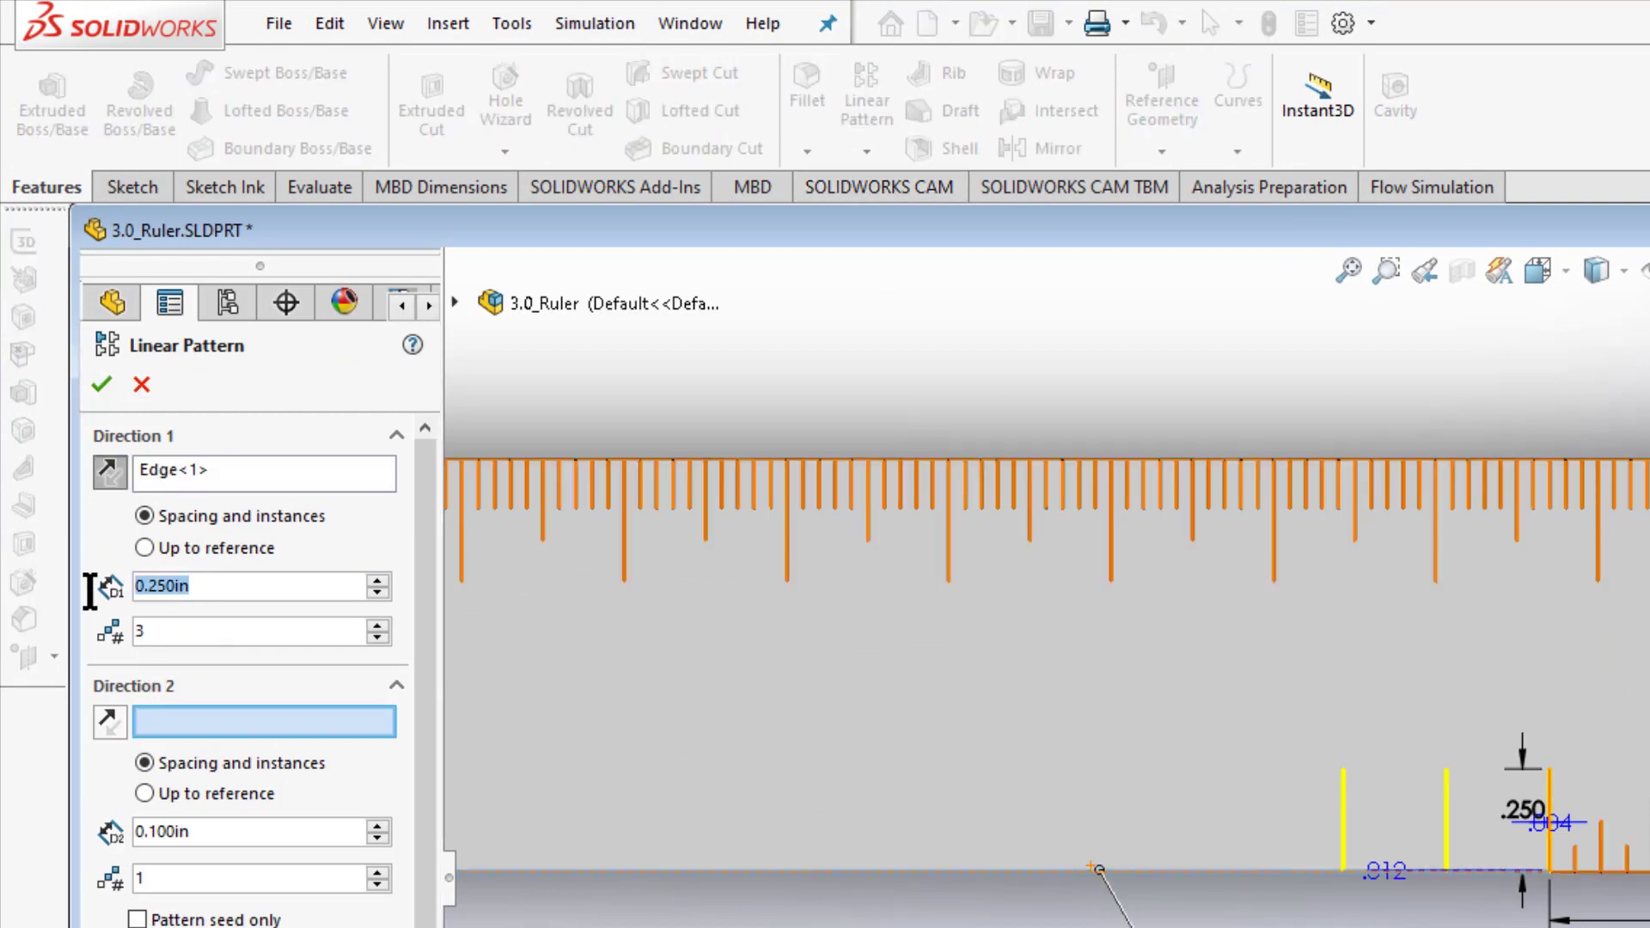
type("1")
key("Return")
Set 6 instances and ready the Features and Faces list with the feature tree expanded
left_click_drag(156, 636, 102, 640)
type("6")
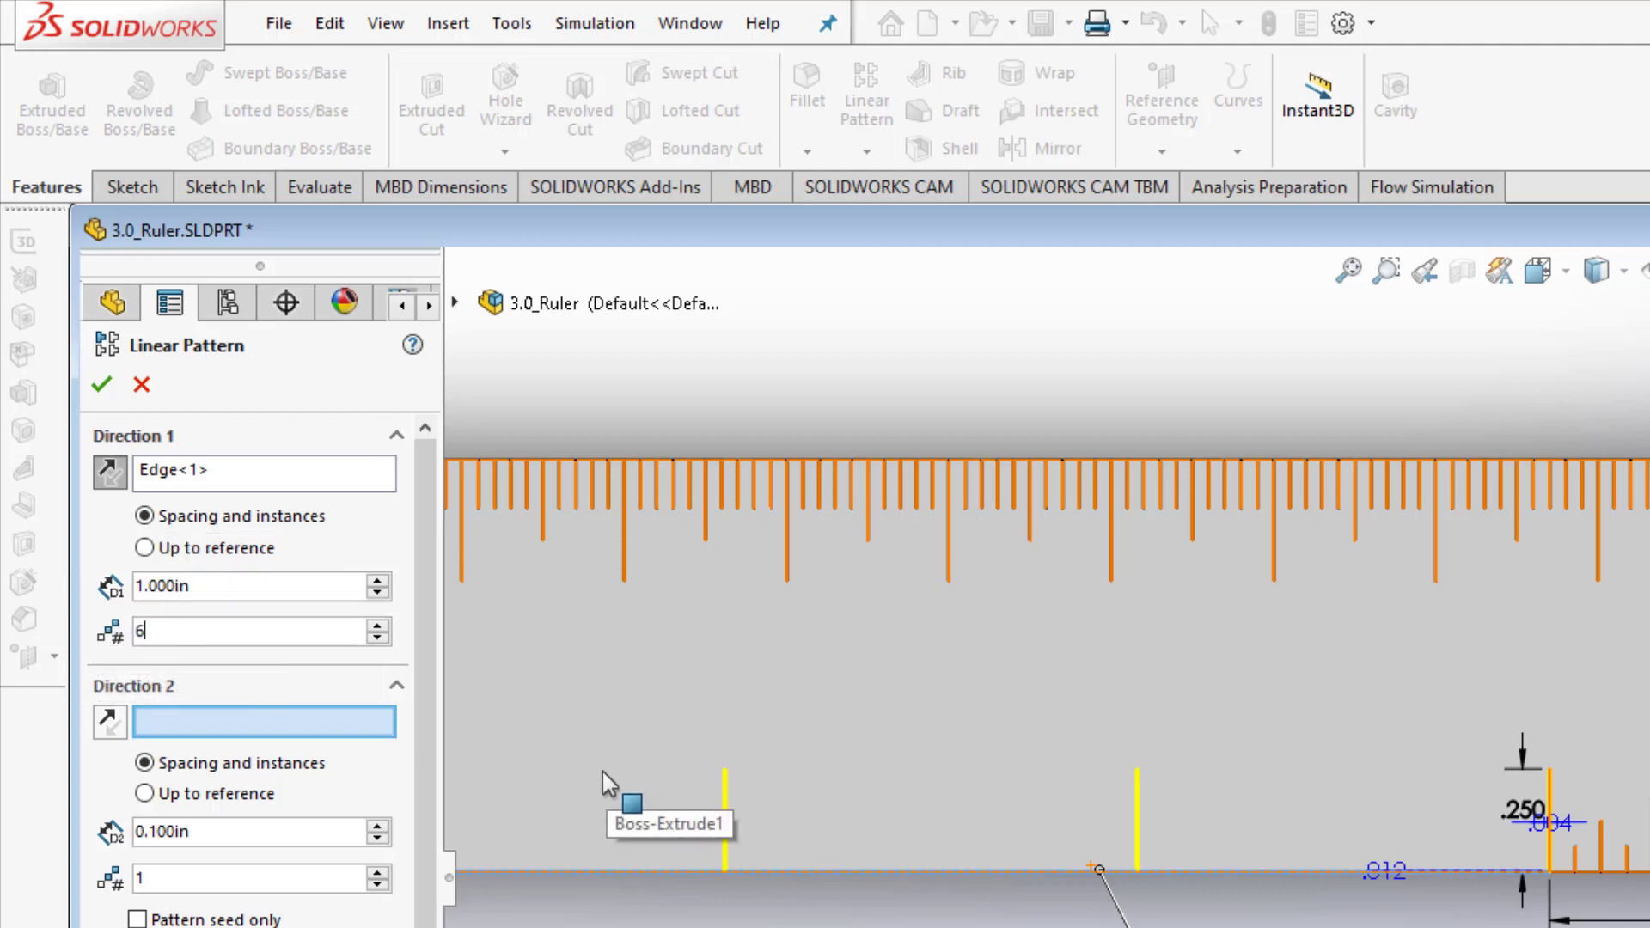
scroll(550, 783, "up", 2)
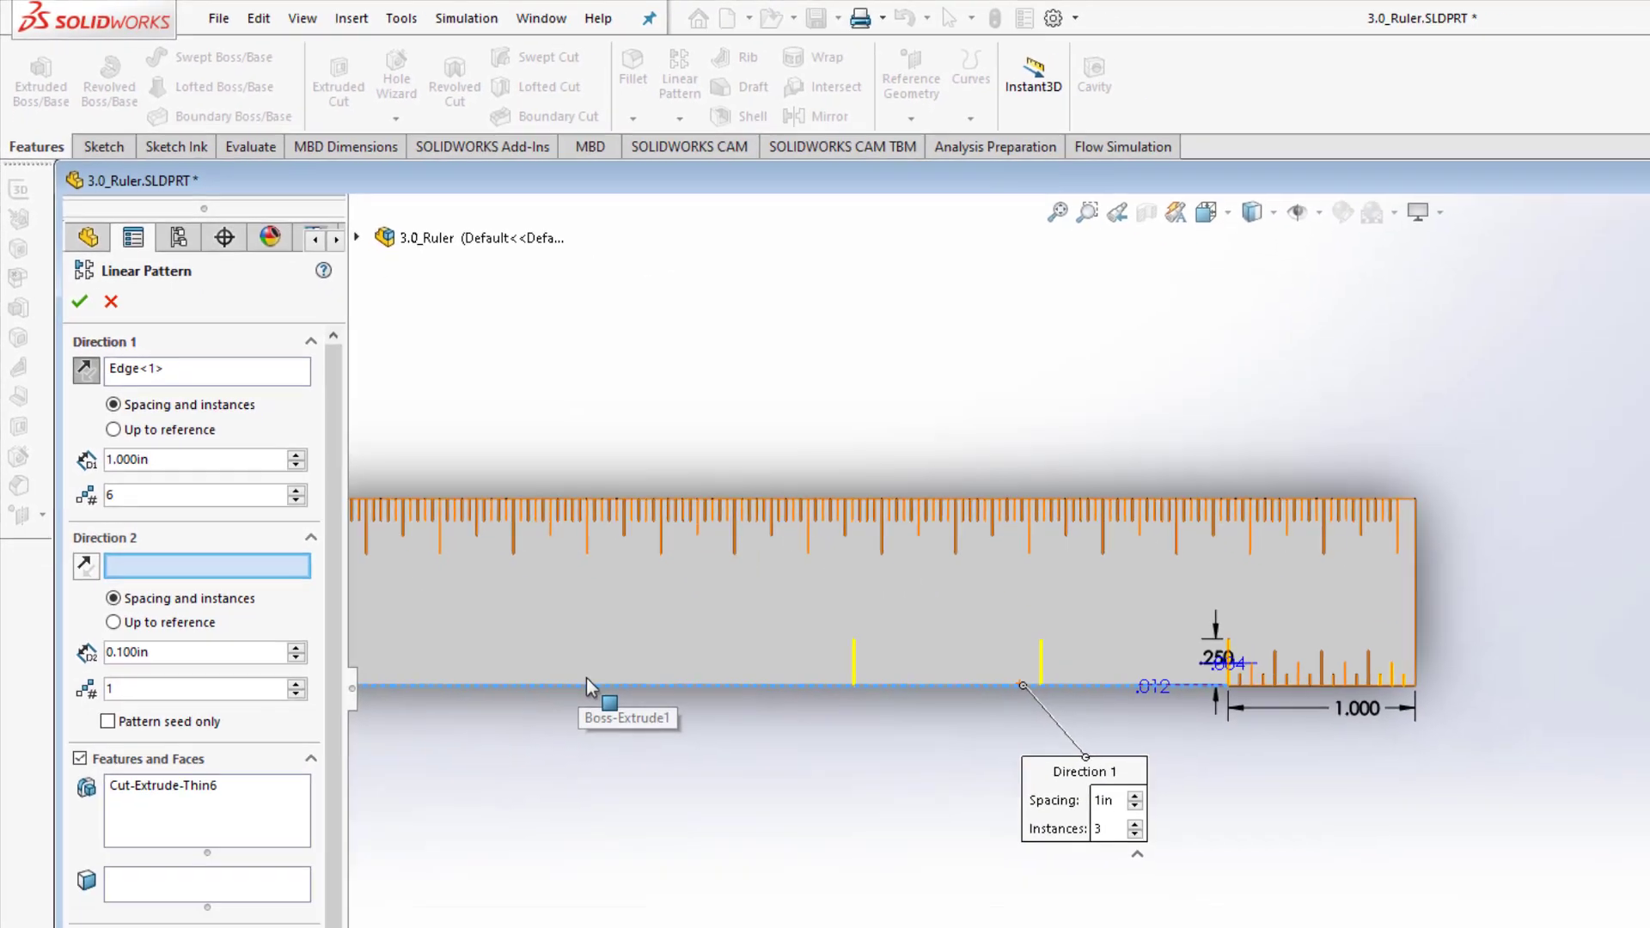
scroll(695, 653, "up", 2)
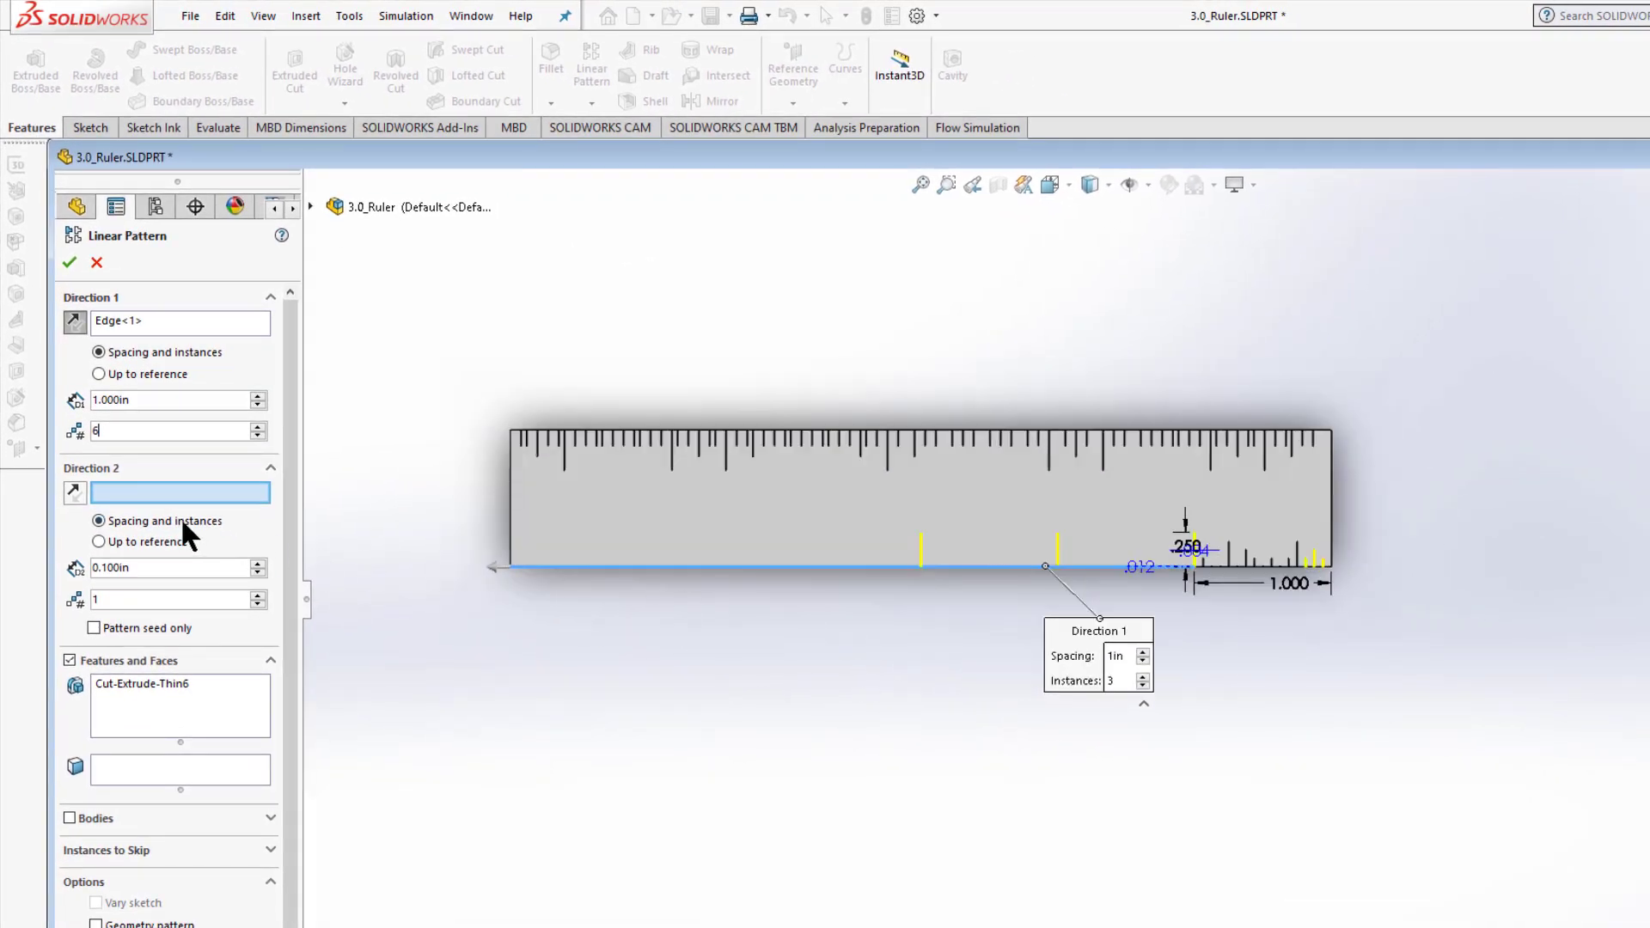
key("Tab")
left_click(136, 493)
left_click(166, 715)
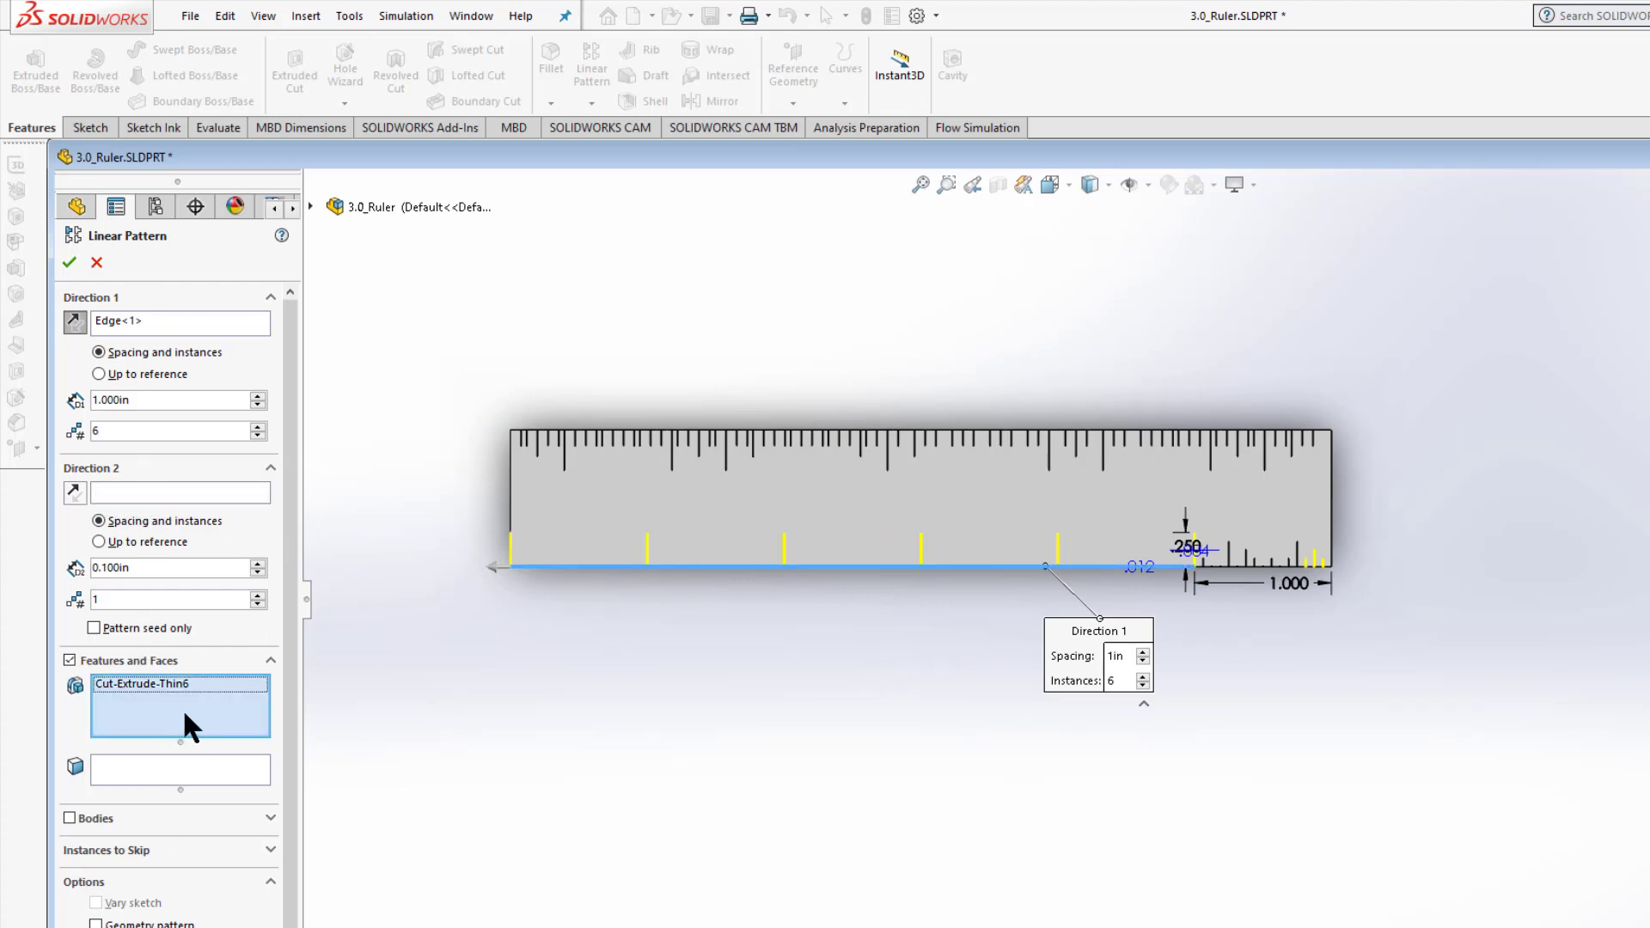
left_click(311, 205)
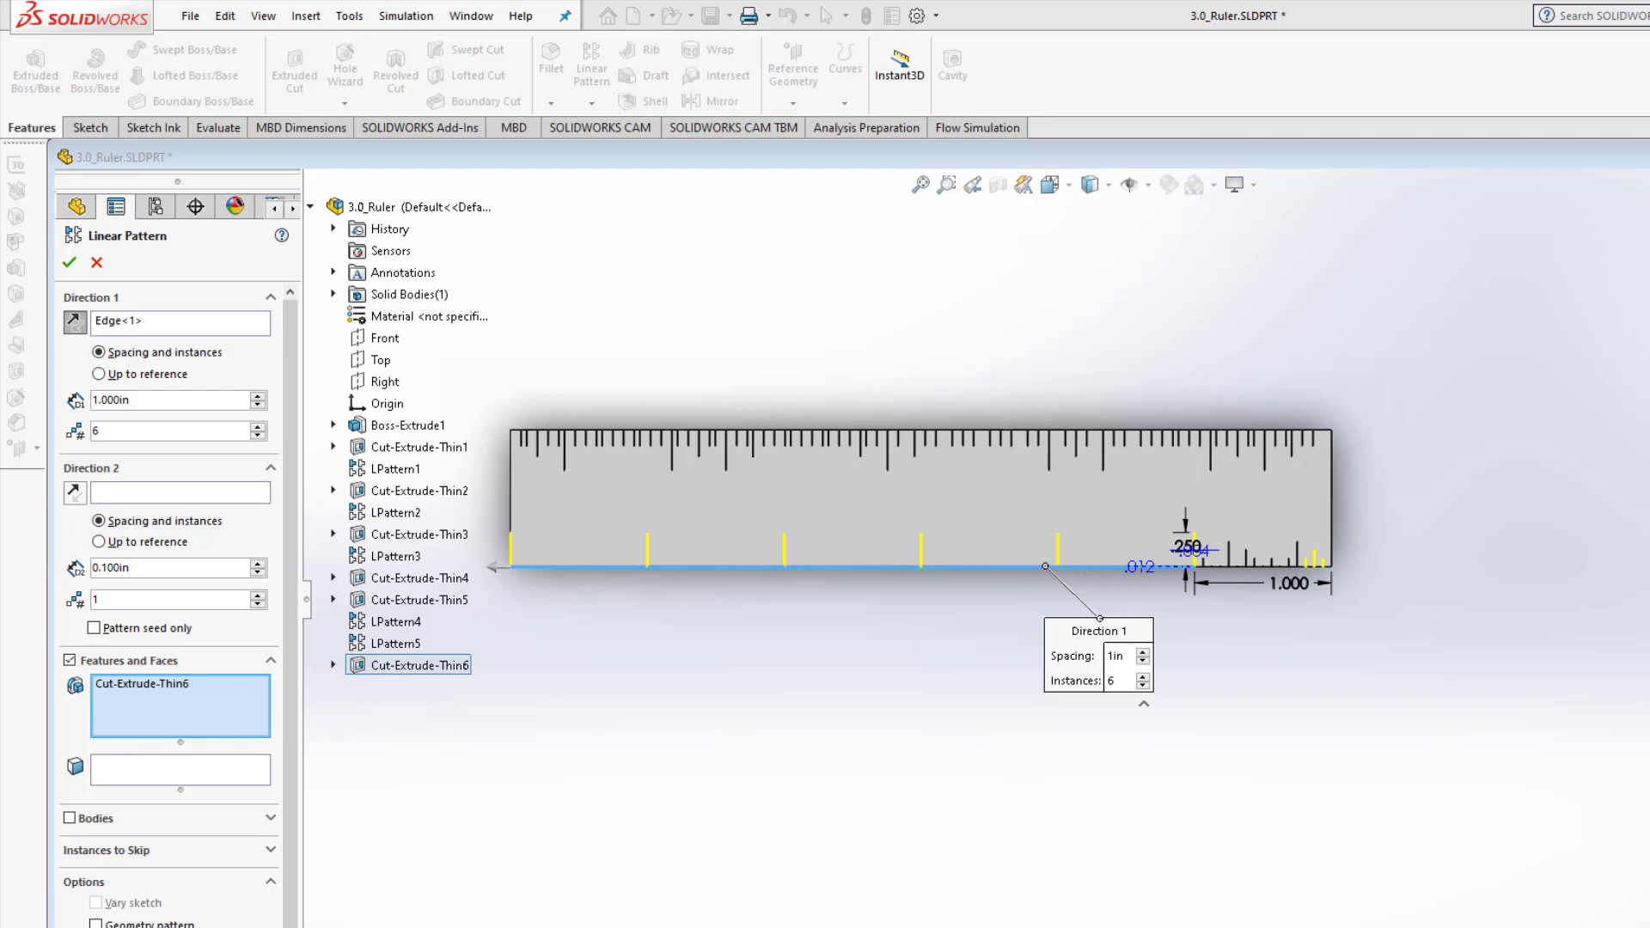
Add LPattern5 and LPattern4 to the pattern and create LPattern6
left_click(387, 635)
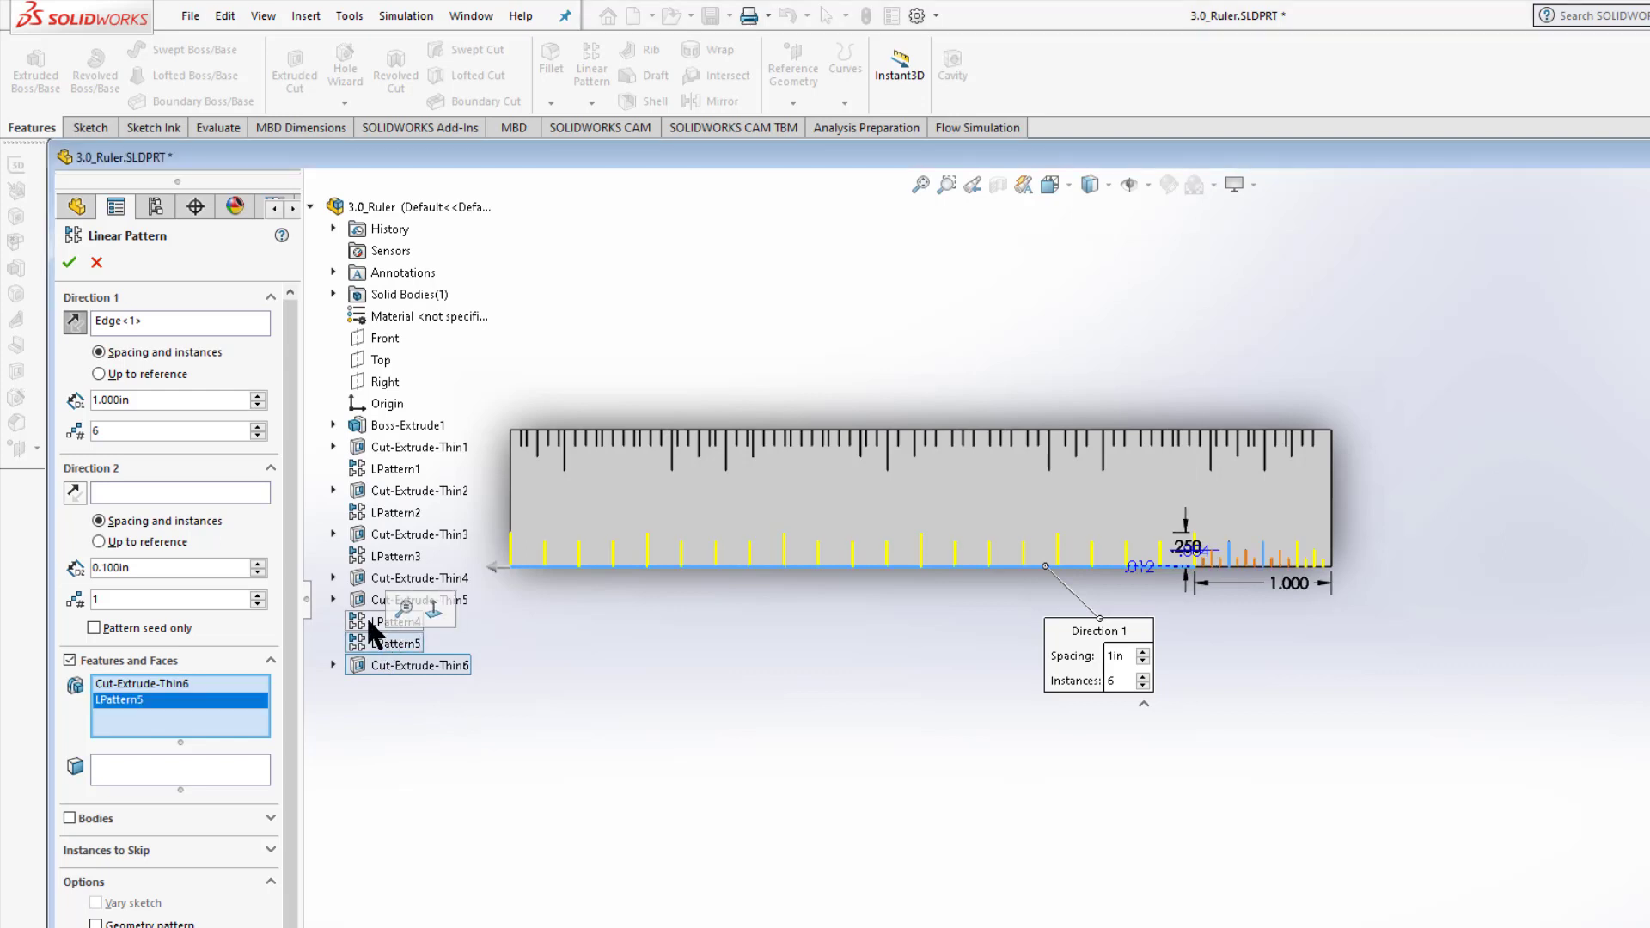
mouse_move(366, 633)
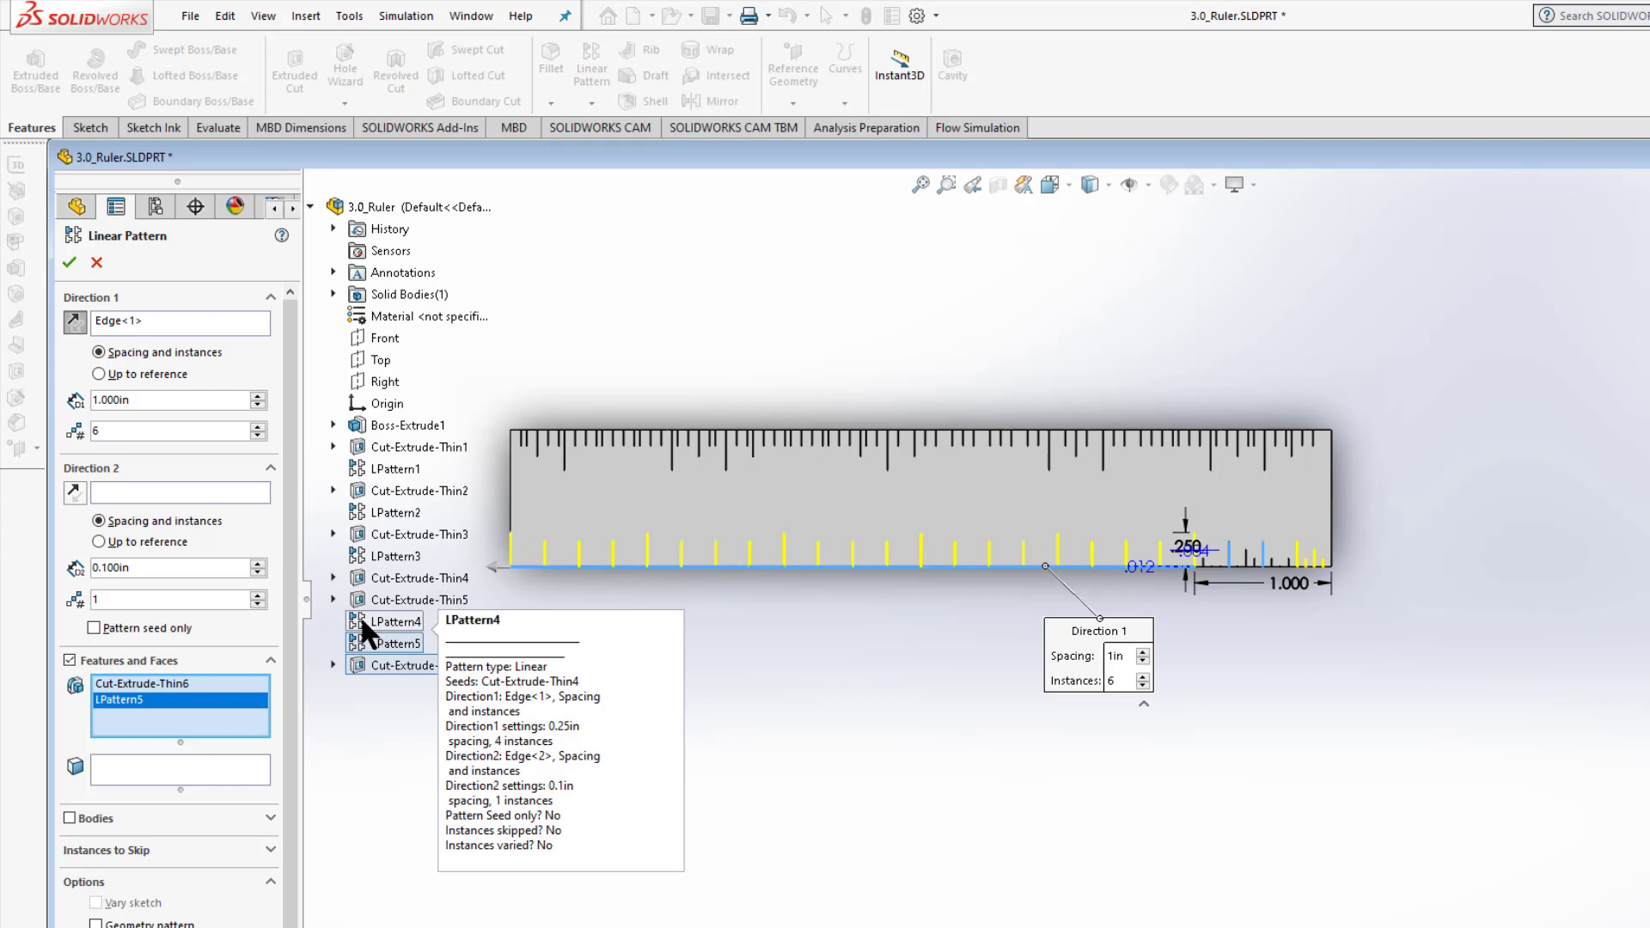
left_click(366, 634)
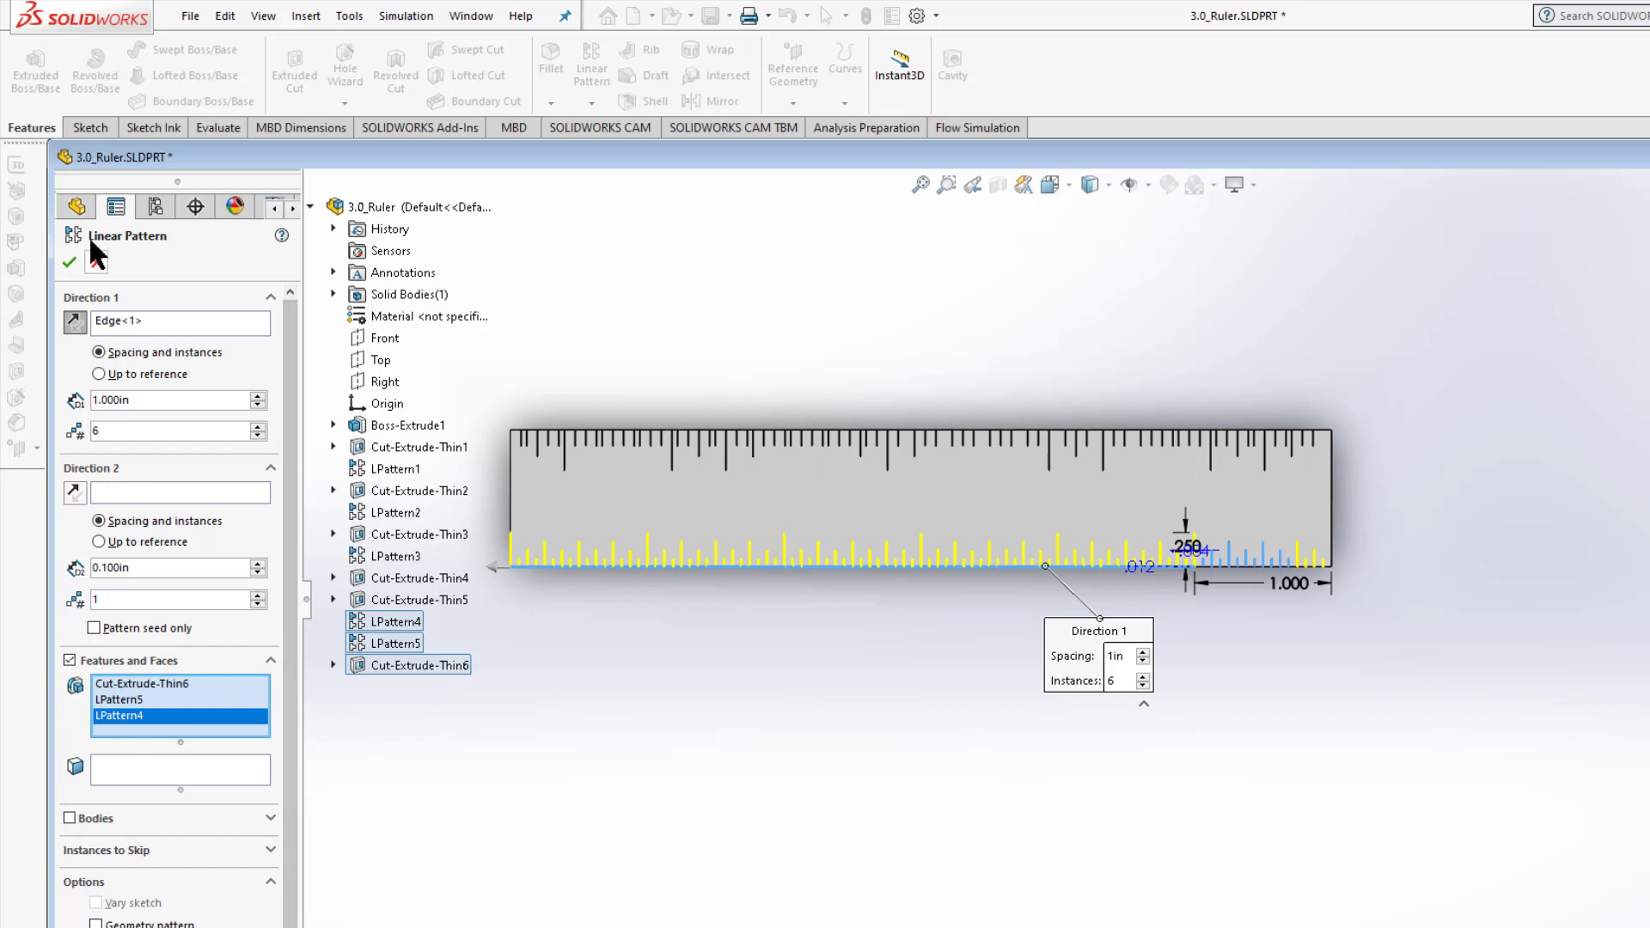
left_click(69, 262)
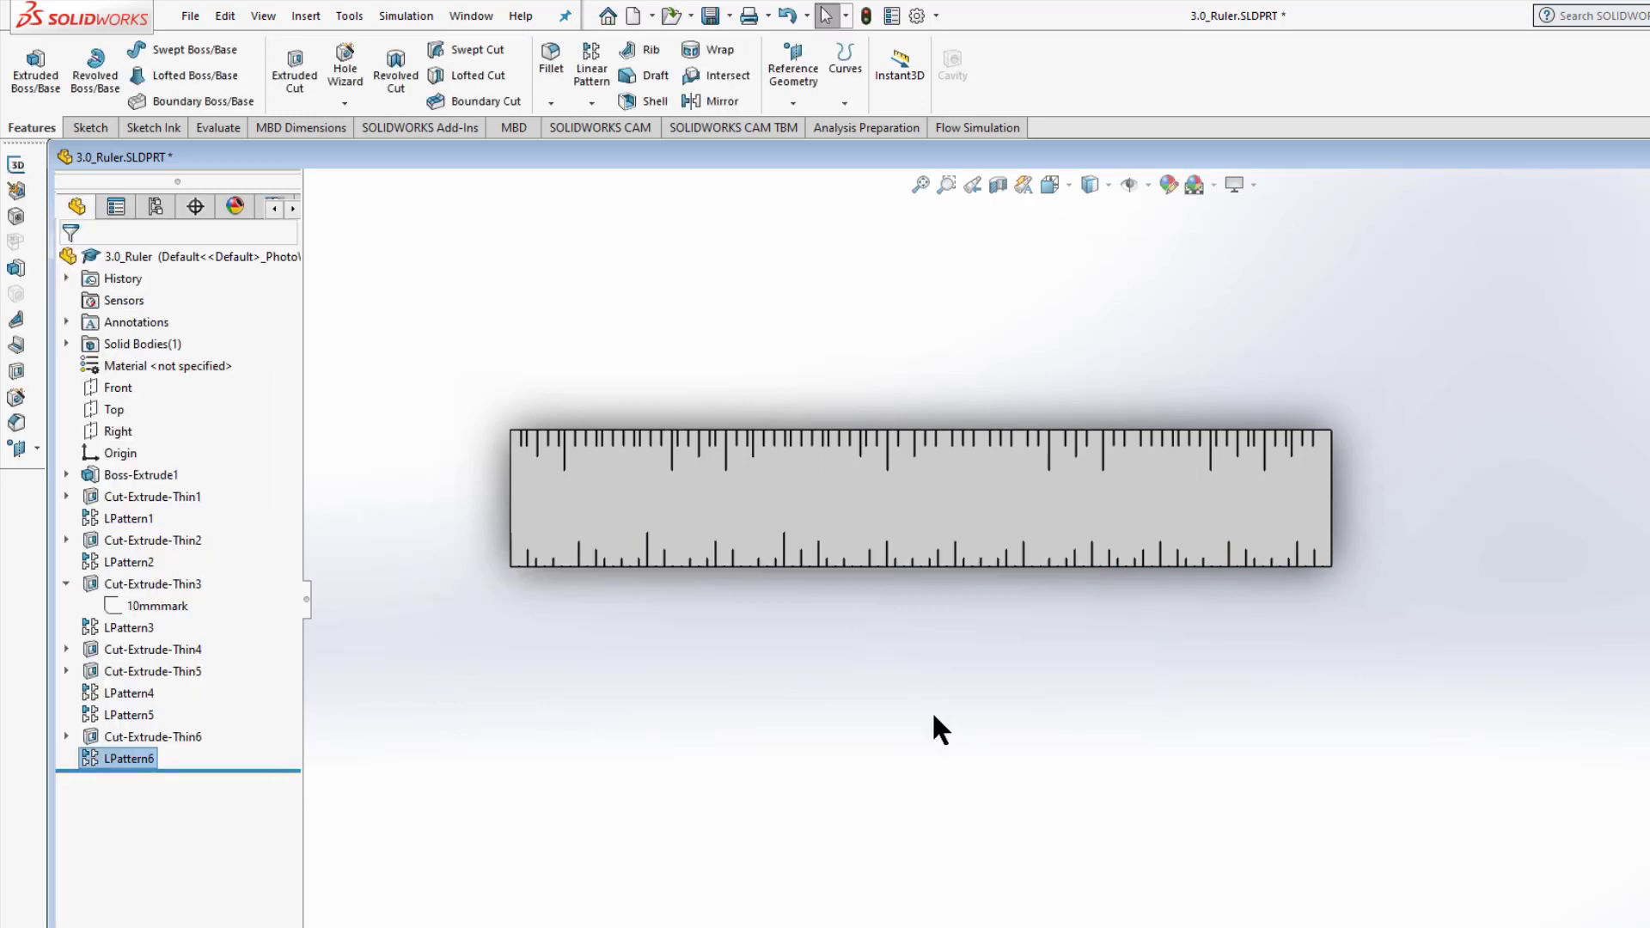
scroll(829, 576, "down", 5)
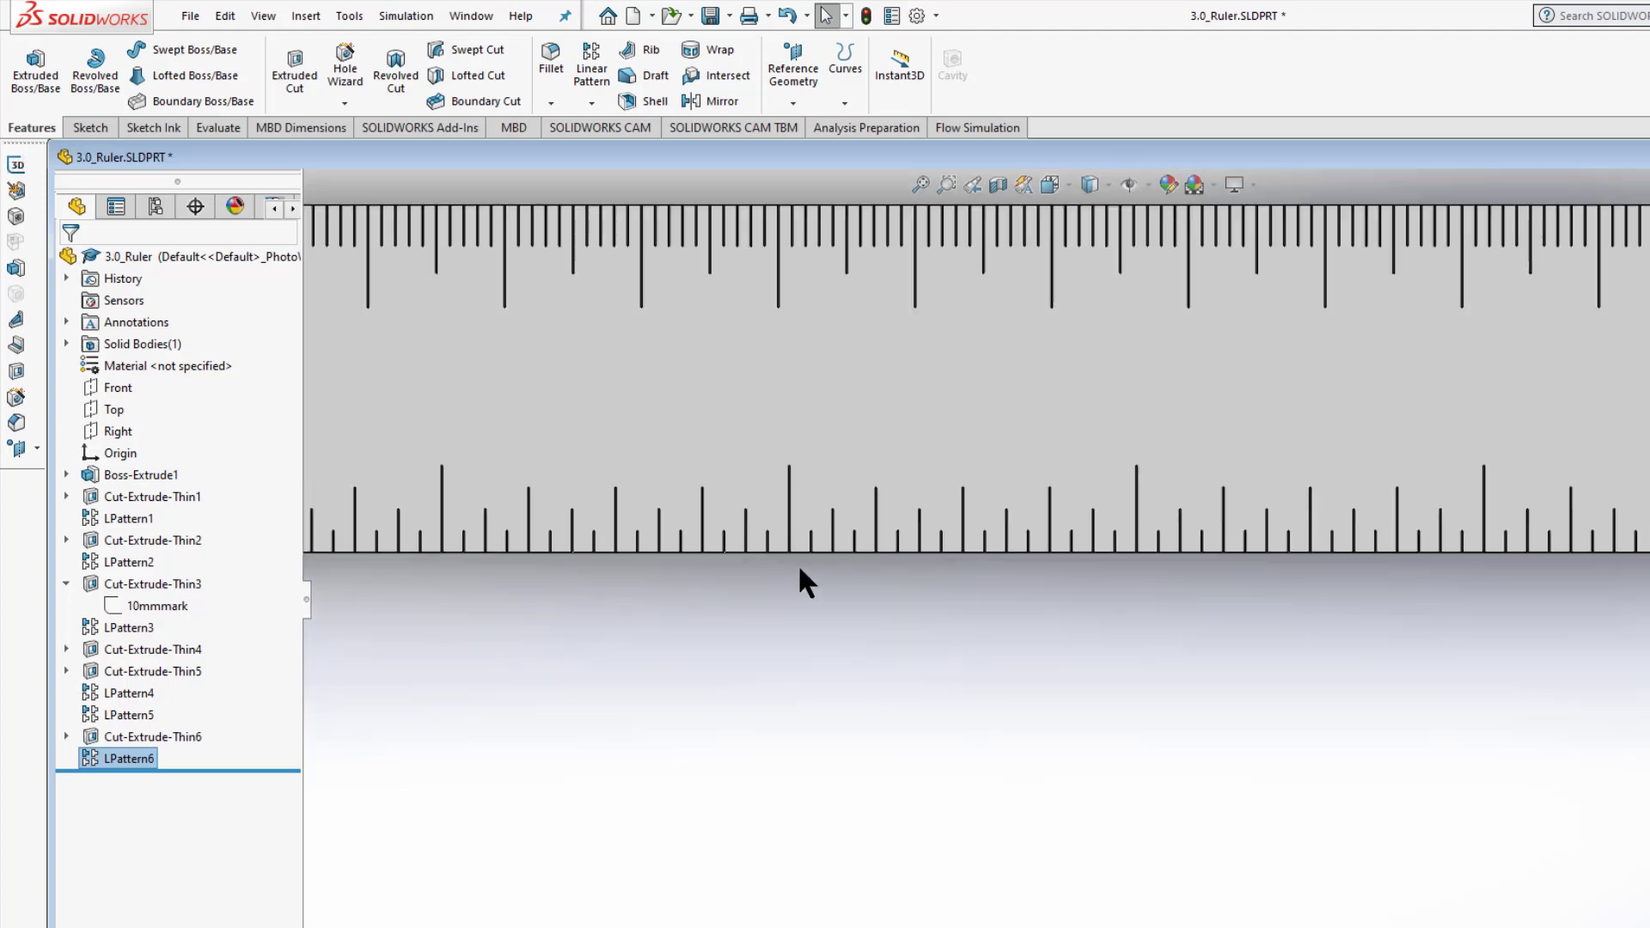
scroll(842, 580, "down", 2)
scroll(954, 615, "up", 2)
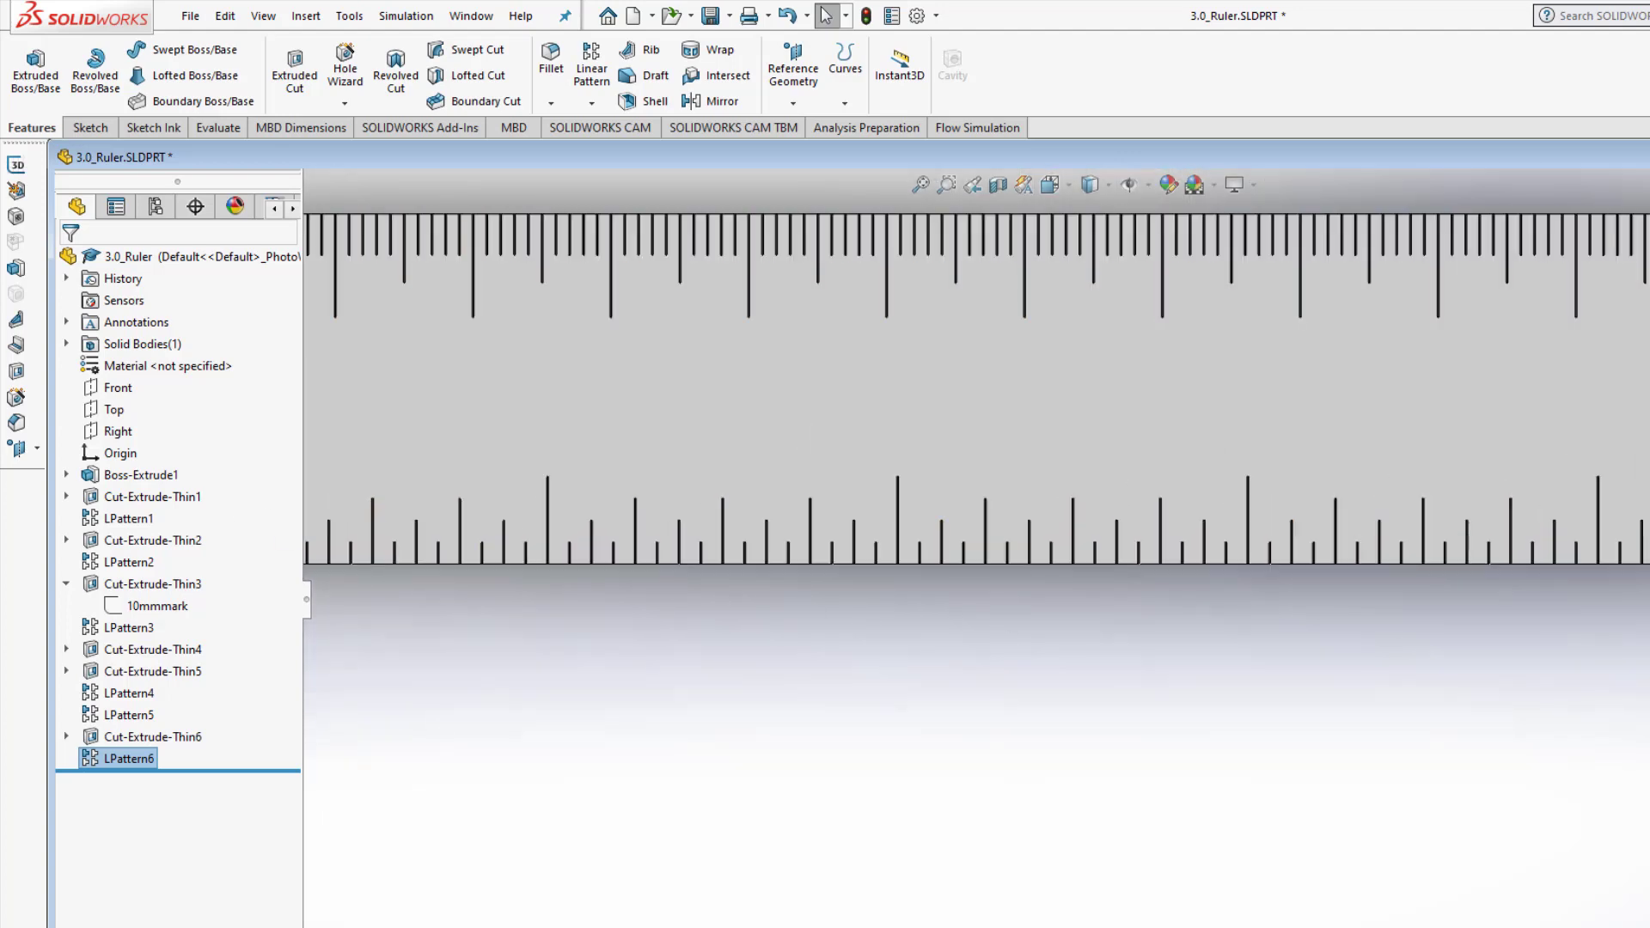